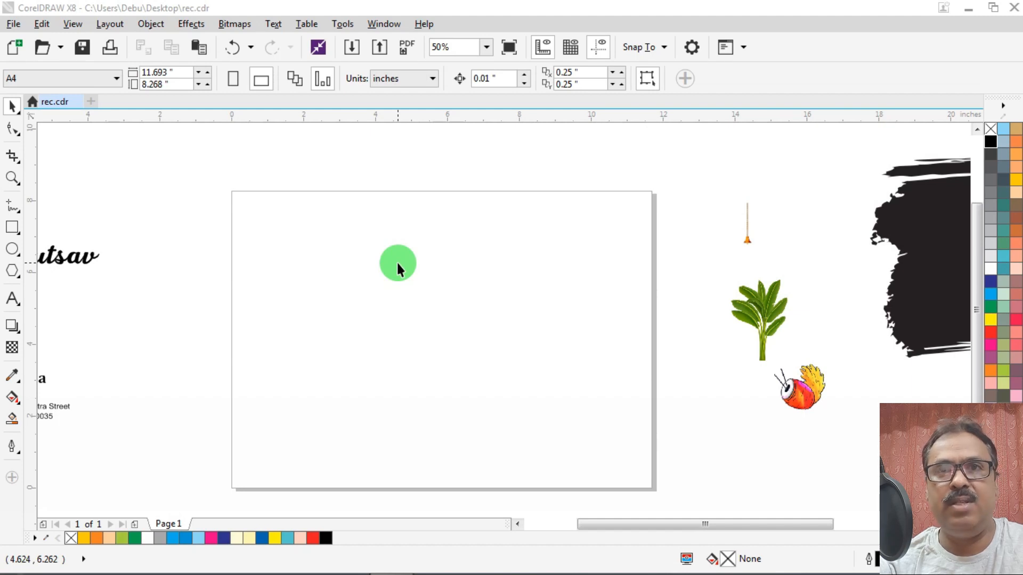
# Draw a rectangle on the page and set its size to 8.8 by 3.9 inches.
pyautogui.click(10, 228)
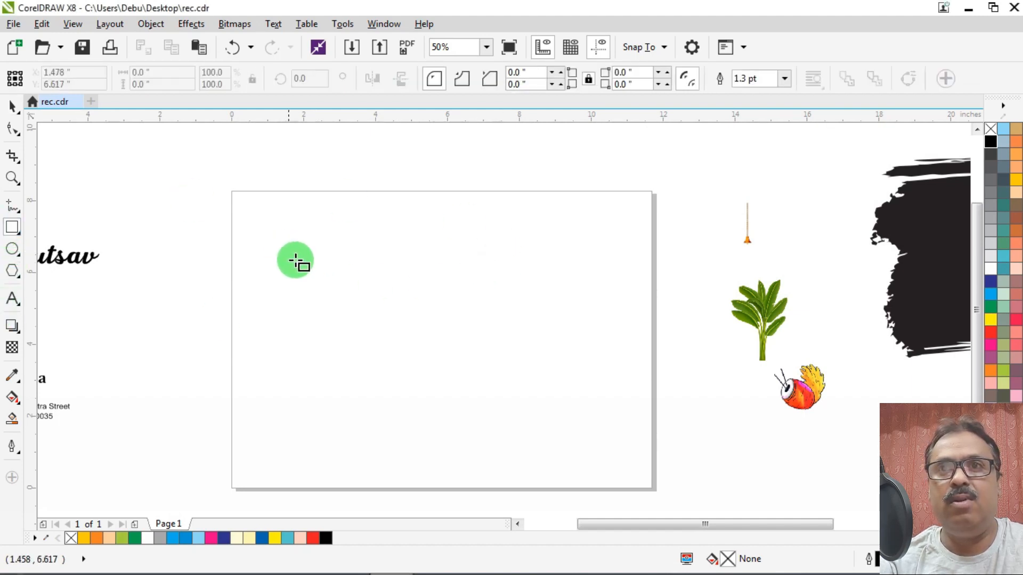
pyautogui.moveTo(285, 250); pyautogui.dragTo(583, 393)
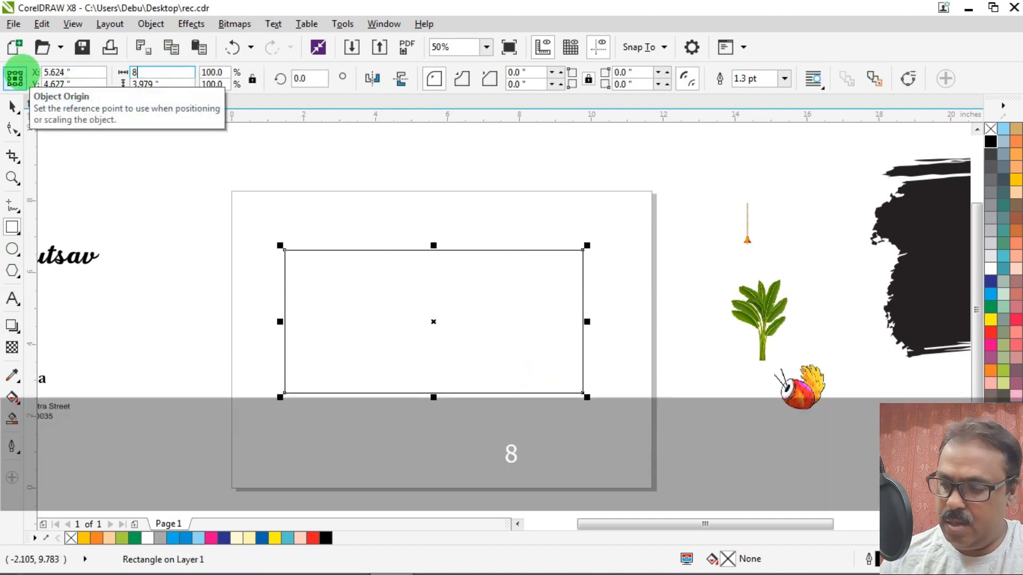
pyautogui.write('8.8')
pyautogui.press('Tab')
pyautogui.write('3.9')
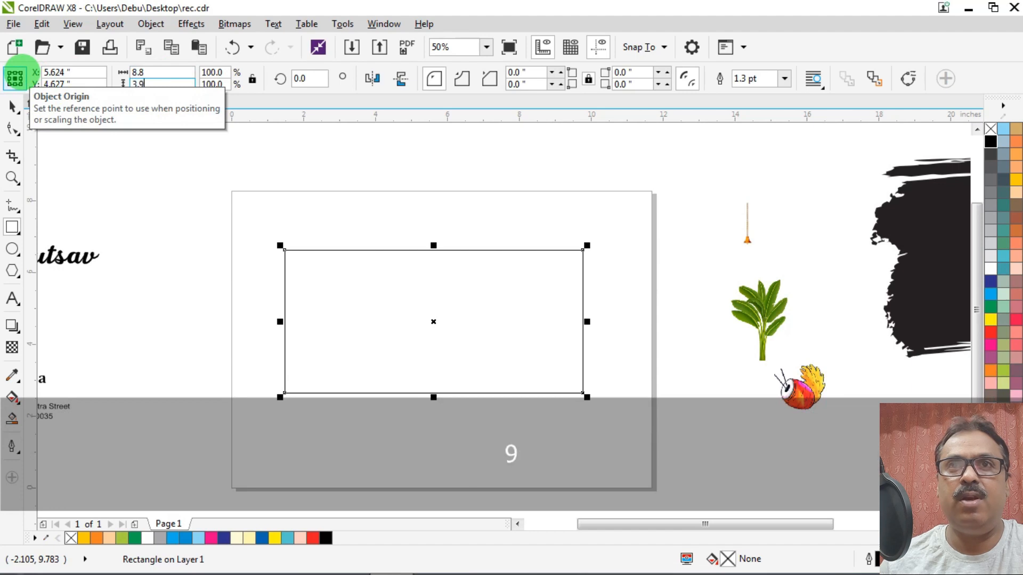
pyautogui.press('Return')
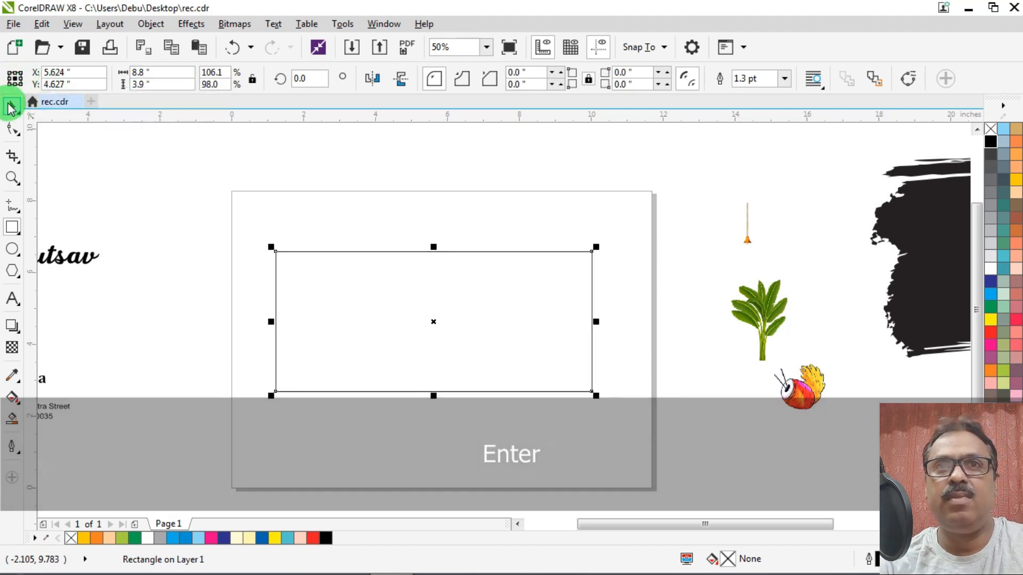
# Reposition the rectangle near the page centre, at about X 5.80 and Y 4.39 inches.
pyautogui.moveTo(490, 331)
pyautogui.mouseDown()
pyautogui.moveTo(487, 319)
pyautogui.moveTo(505, 312)
pyautogui.moveTo(488, 327)
pyautogui.moveTo(499, 331)
pyautogui.mouseUp()
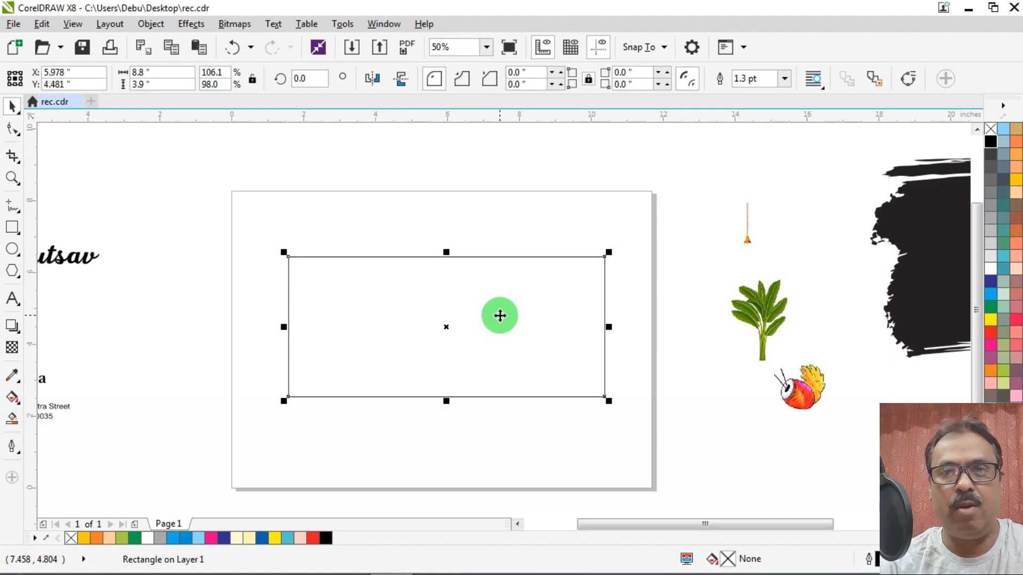
pyautogui.moveTo(495, 308); pyautogui.dragTo(485, 309)
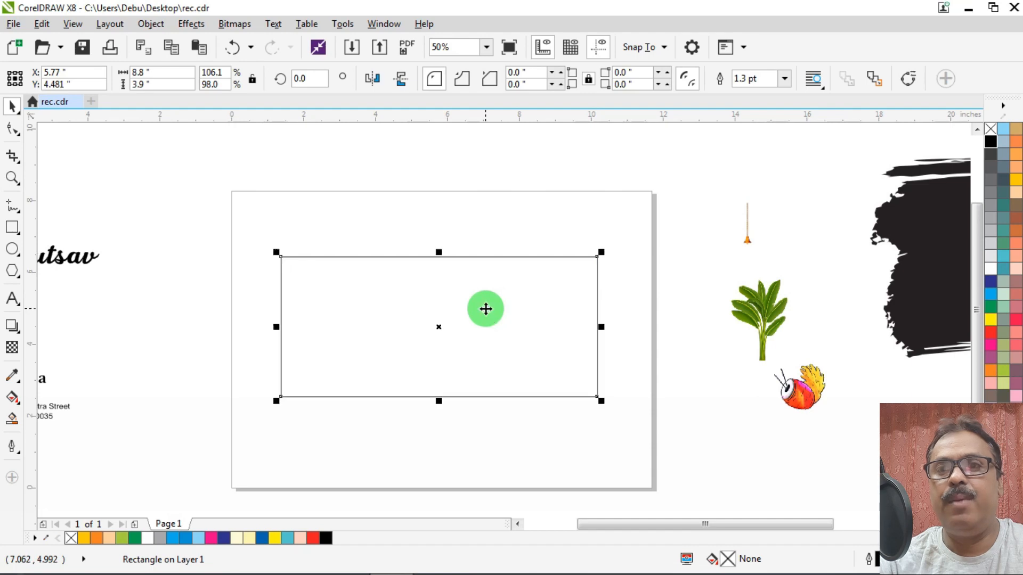
pyautogui.scroll(1, 436, 293)
pyautogui.moveTo(437, 288); pyautogui.dragTo(438, 294)
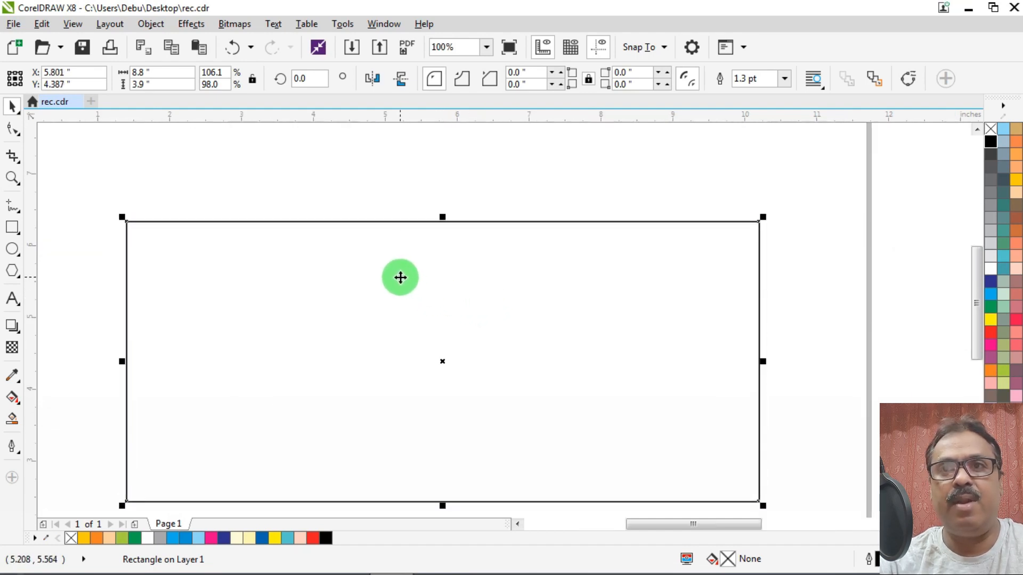
# Duplicate the rectangle in place by copying and pasting it.
pyautogui.rightClick(401, 277)
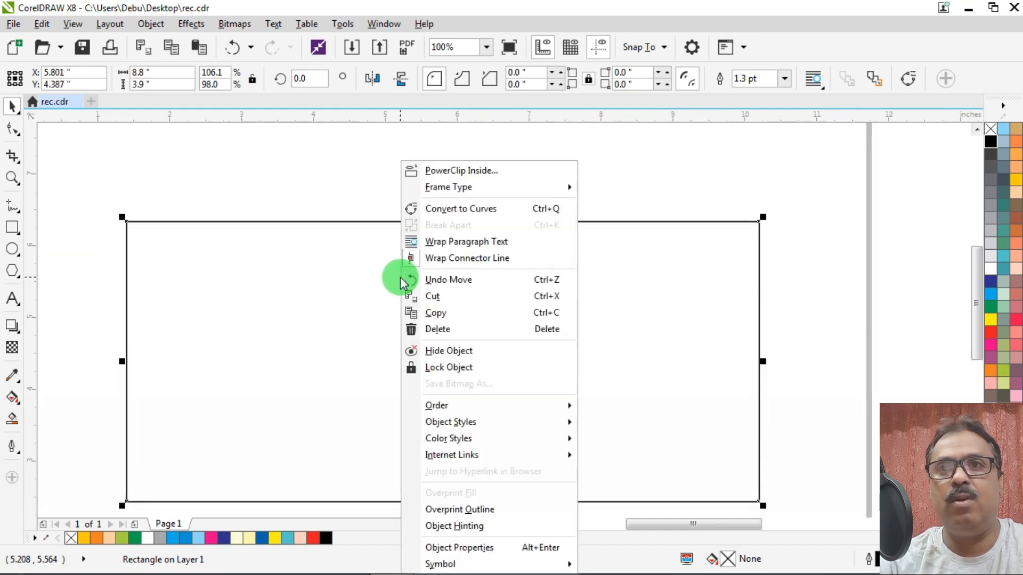
pyautogui.click(448, 314)
pyautogui.click(406, 173)
pyautogui.rightClick(396, 162)
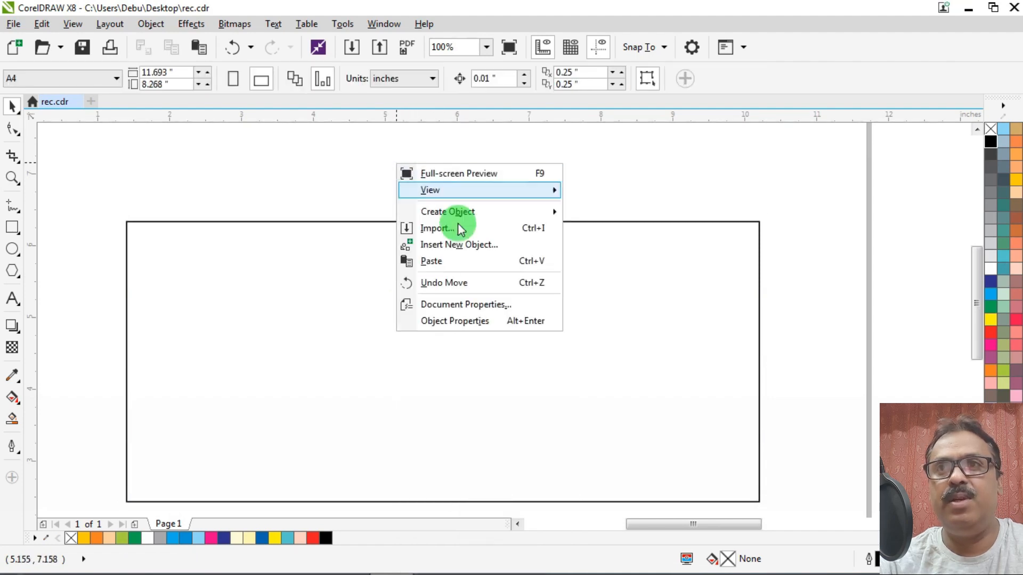
pyautogui.click(429, 260)
# Shrink the copy from its lower edge into a strip about 0.22 inch high along the rectangle's upper edge.
pyautogui.scroll(-2, 443, 259)
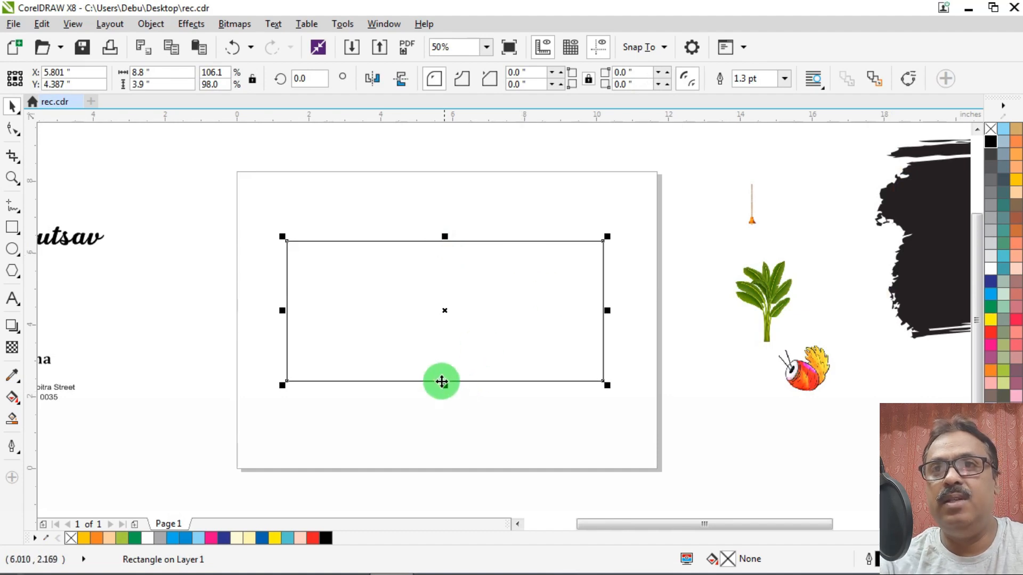
pyautogui.scroll(5, 442, 381)
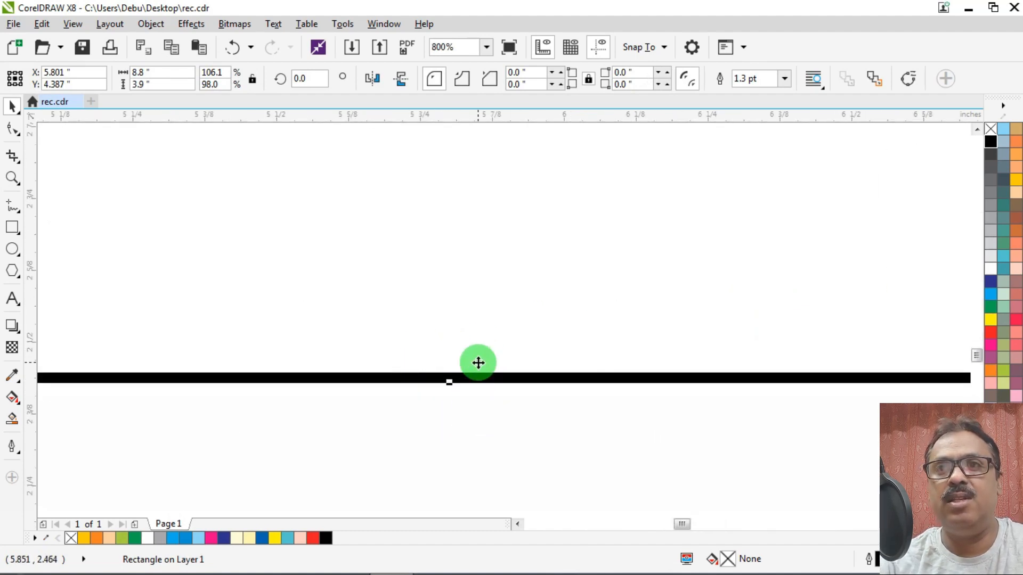
pyautogui.scroll(-5, 478, 363)
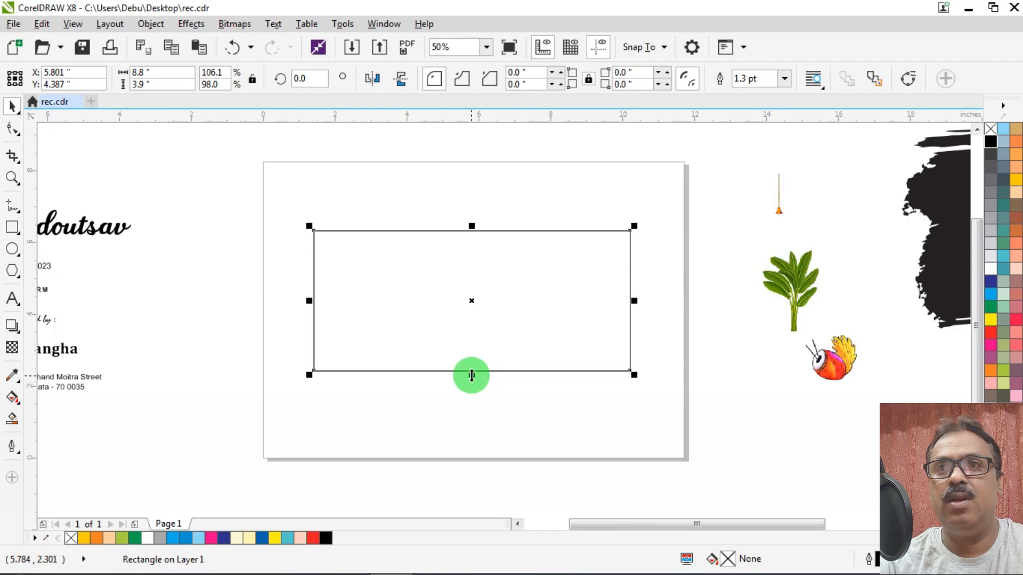
pyautogui.moveTo(471, 376); pyautogui.dragTo(495, 247)
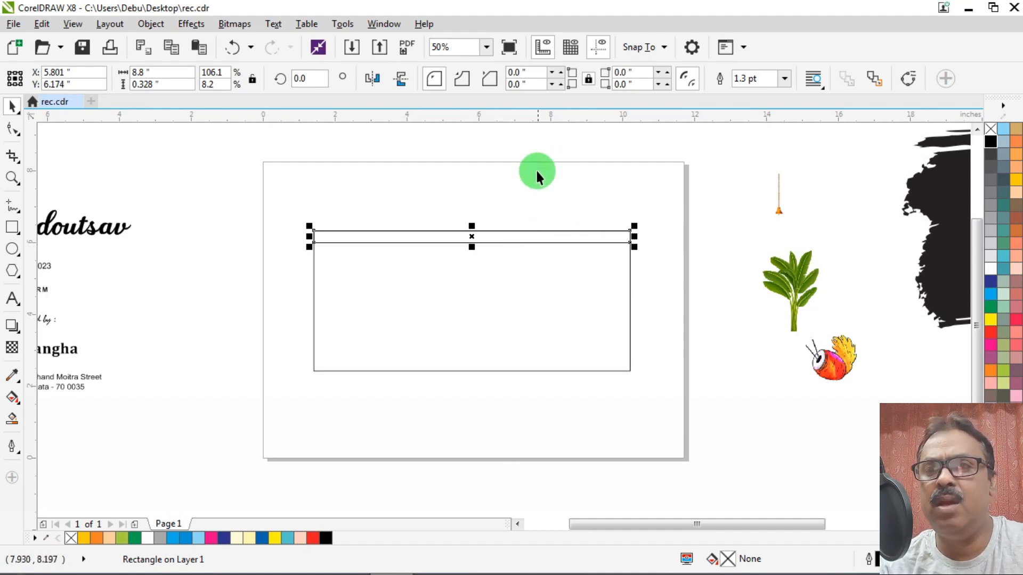
pyautogui.scroll(2, 474, 234)
pyautogui.scroll(2, 475, 235)
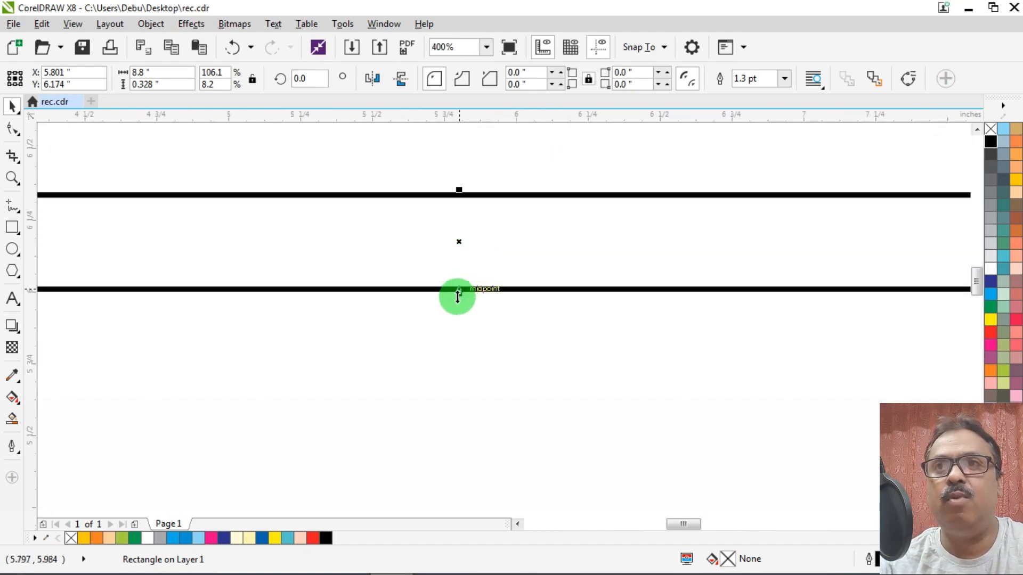
pyautogui.moveTo(459, 292); pyautogui.dragTo(469, 262)
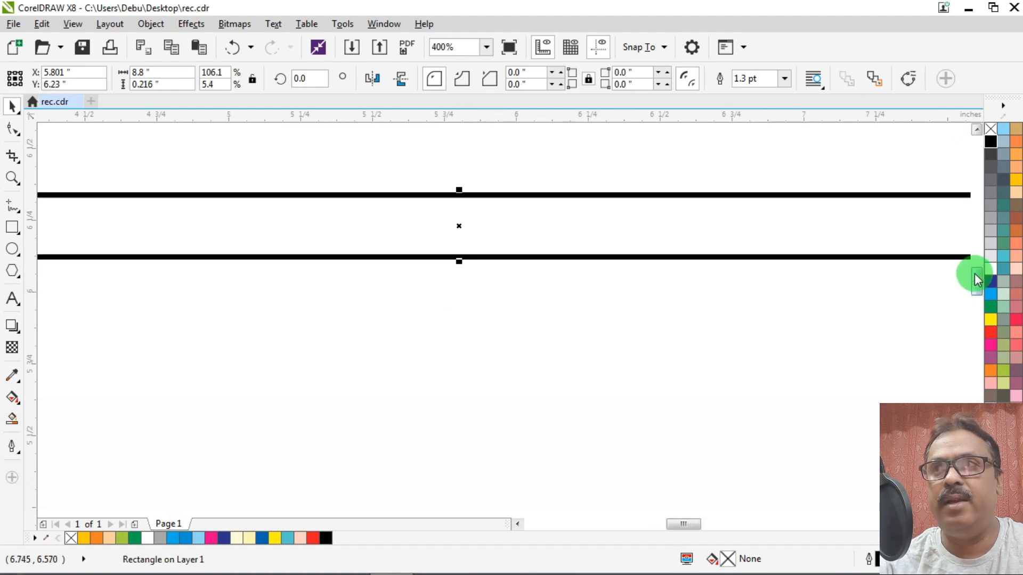
# Fill the upper strip with red (C0 M100 Y100 K0), remove its outline and reduce its height to about 0.19 inch.
pyautogui.click(989, 331)
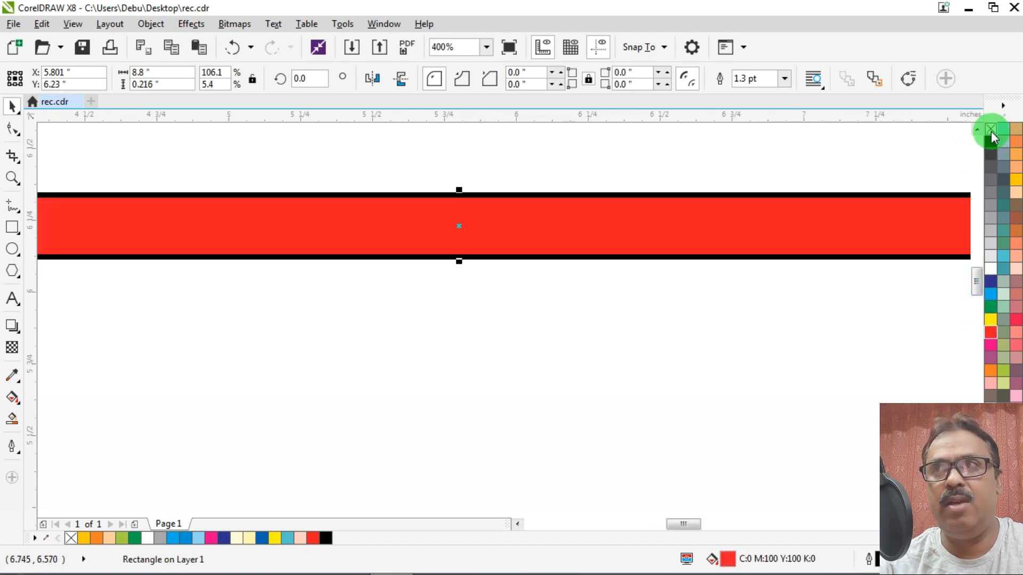
pyautogui.rightClick(991, 131)
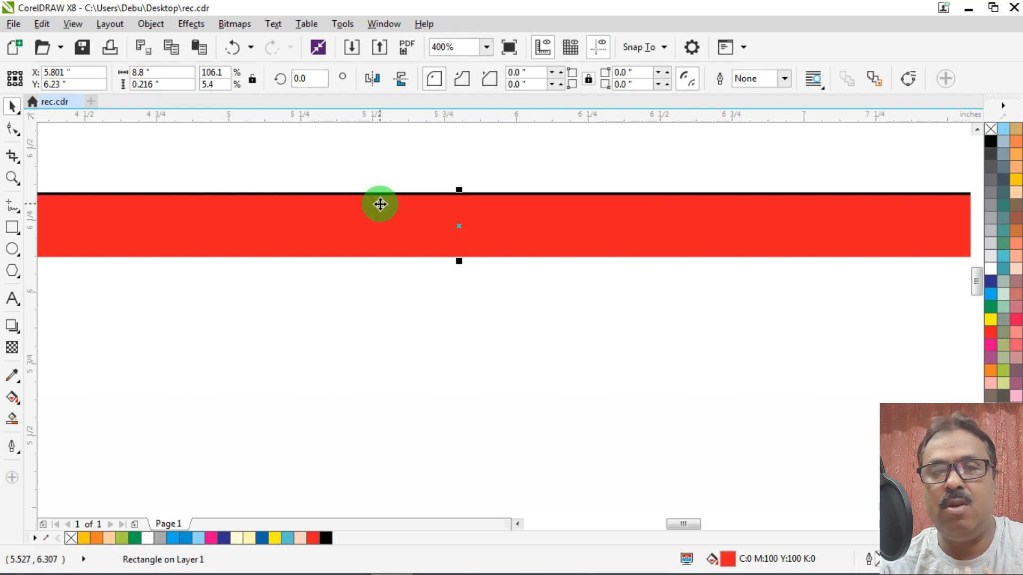
pyautogui.scroll(-1, 469, 230)
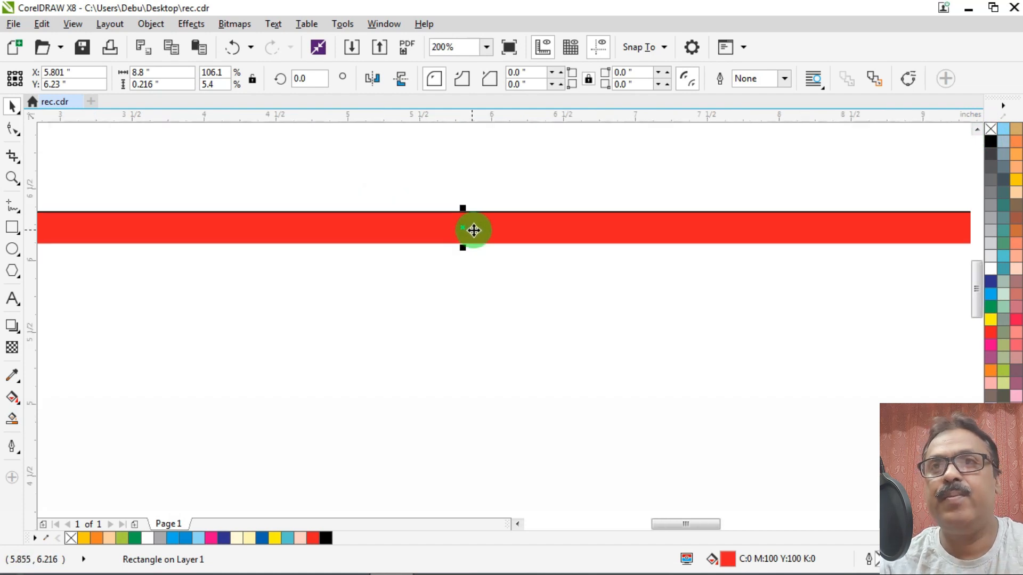
pyautogui.scroll(2, 461, 248)
pyautogui.moveTo(474, 235); pyautogui.dragTo(475, 220)
pyautogui.scroll(-4, 352, 203)
pyautogui.scroll(2, 468, 199)
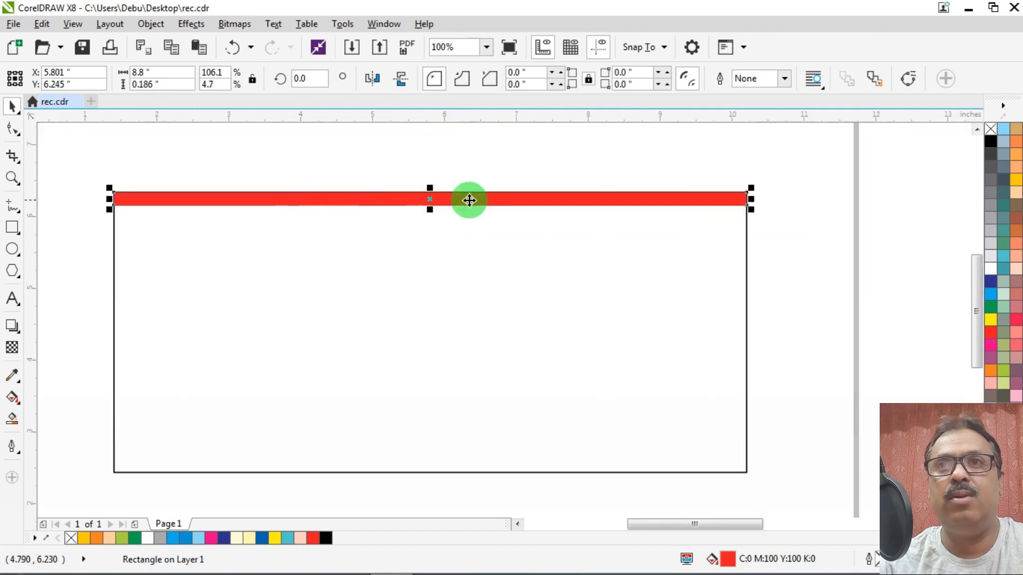
# Duplicate the red strip and flip the copy downward into a strip about 0.16 inch high directly below it.
pyautogui.rightClick(383, 199)
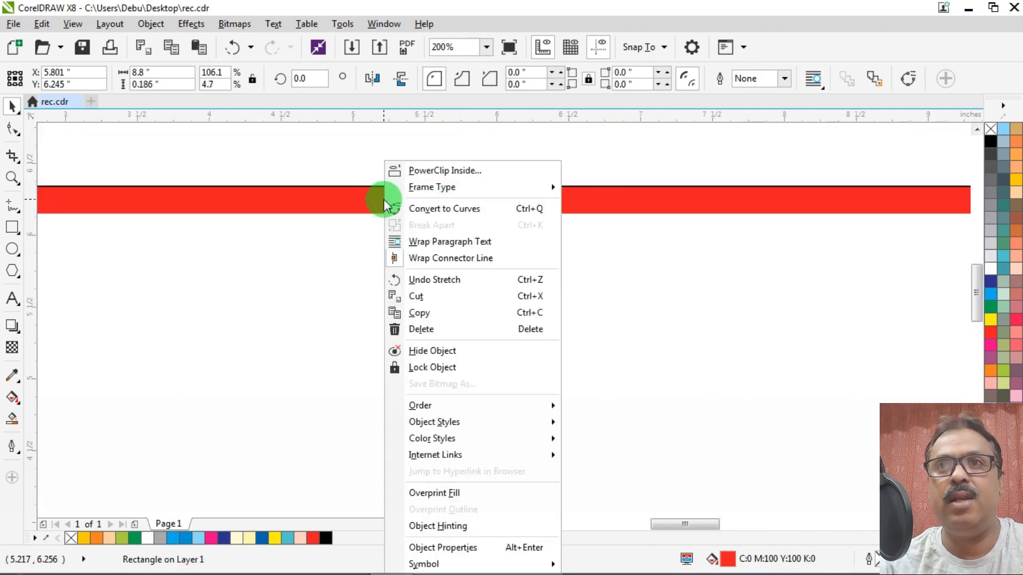
pyautogui.click(429, 315)
pyautogui.click(309, 144)
pyautogui.rightClick(309, 144)
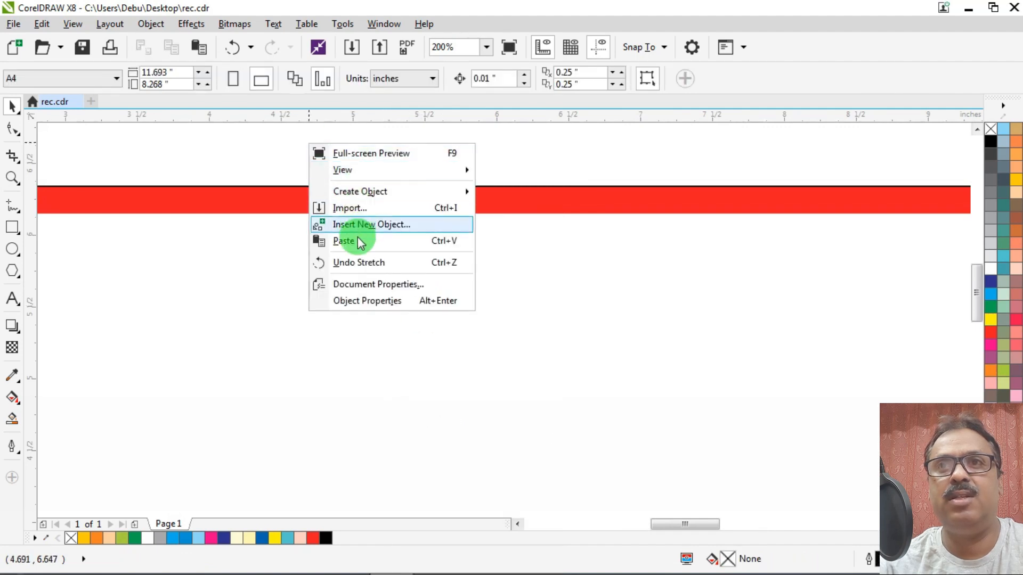
pyautogui.click(358, 240)
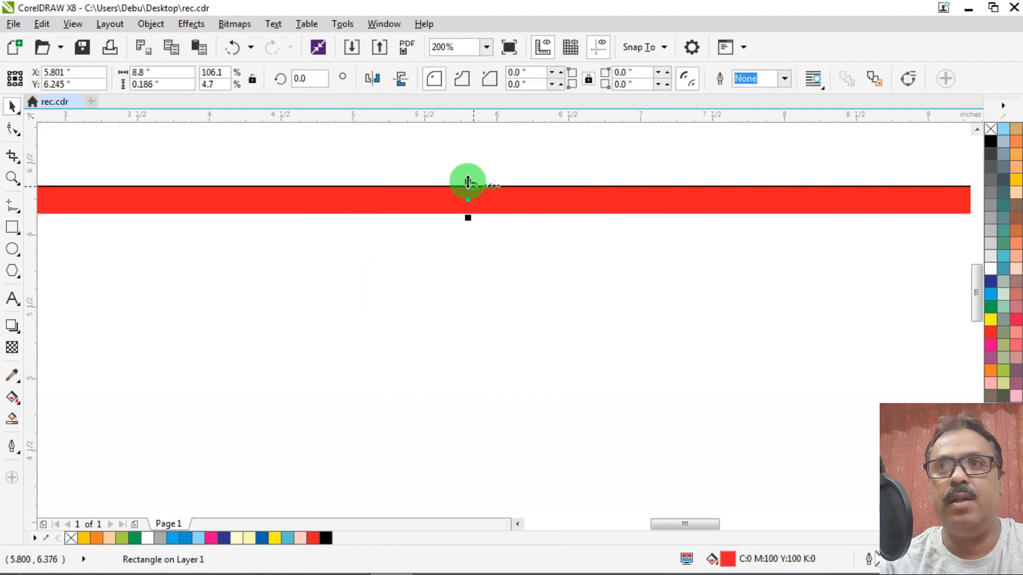
pyautogui.moveTo(468, 182); pyautogui.dragTo(472, 232)
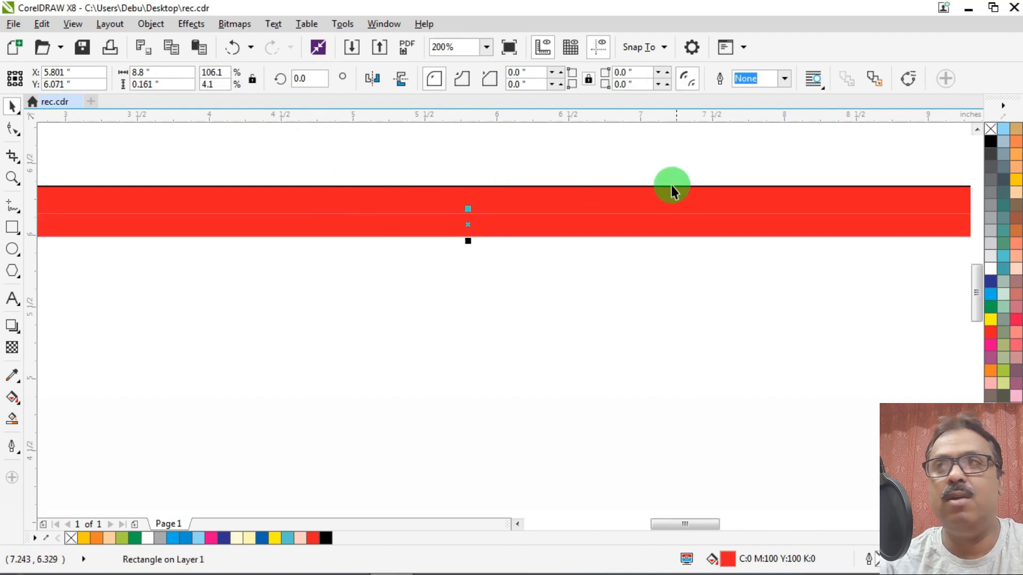
# Fill the second strip with golden yellow (C0 M20 Y100 K0), trying pure yellow as a comparison.
pyautogui.click(1015, 185)
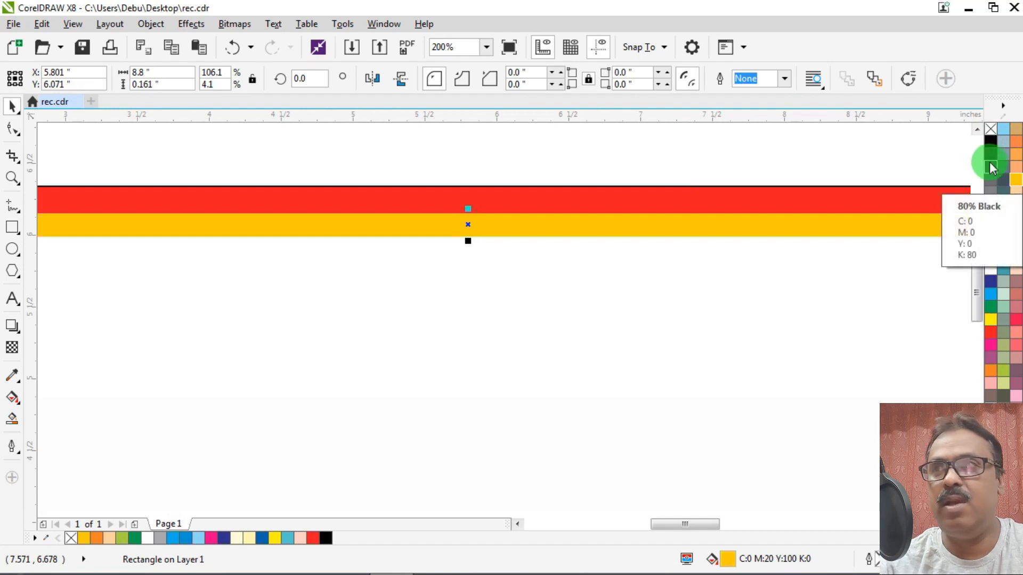
pyautogui.click(989, 319)
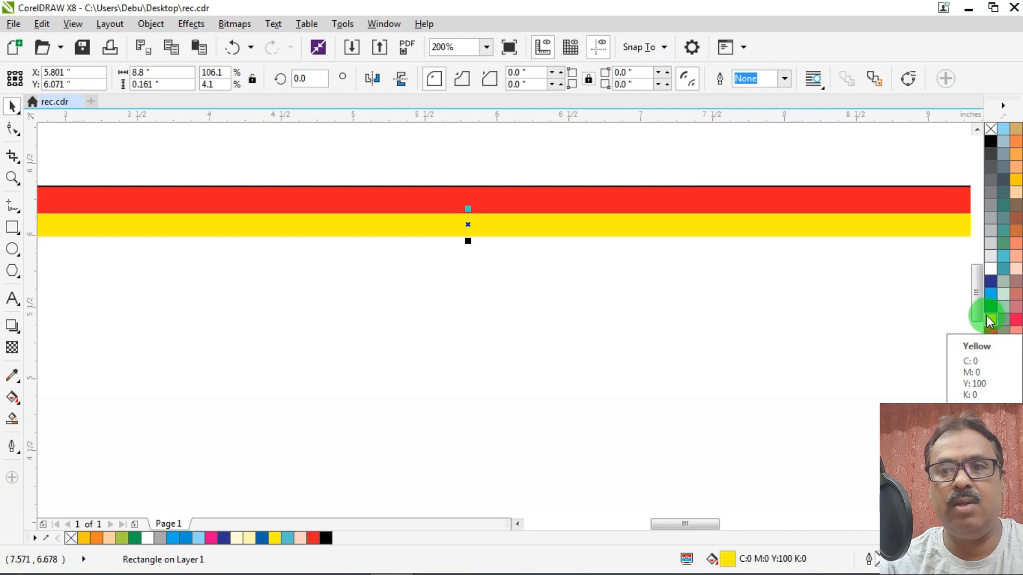
pyautogui.click(1017, 182)
pyautogui.scroll(8, 480, 200)
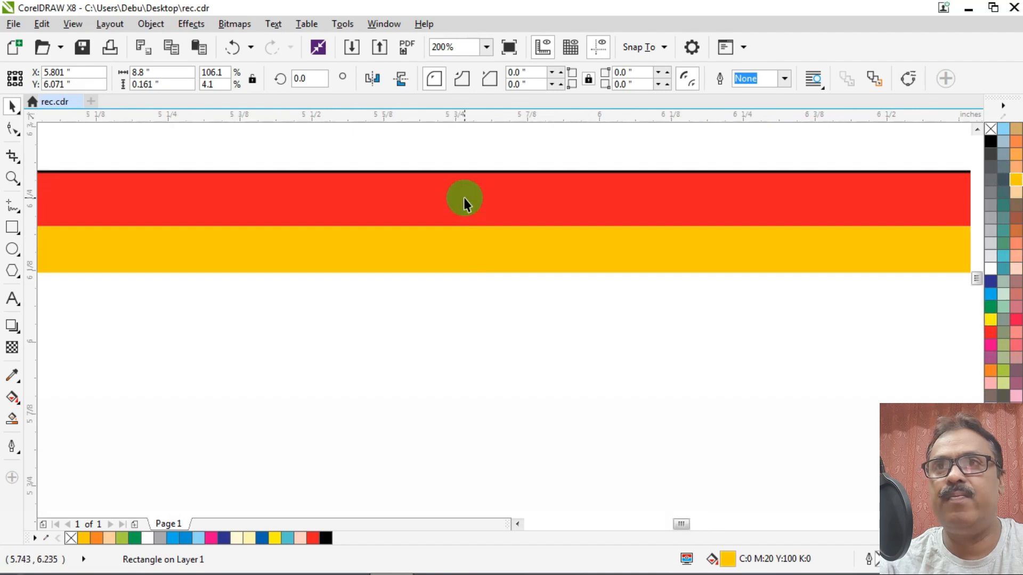
pyautogui.scroll(-9, 494, 221)
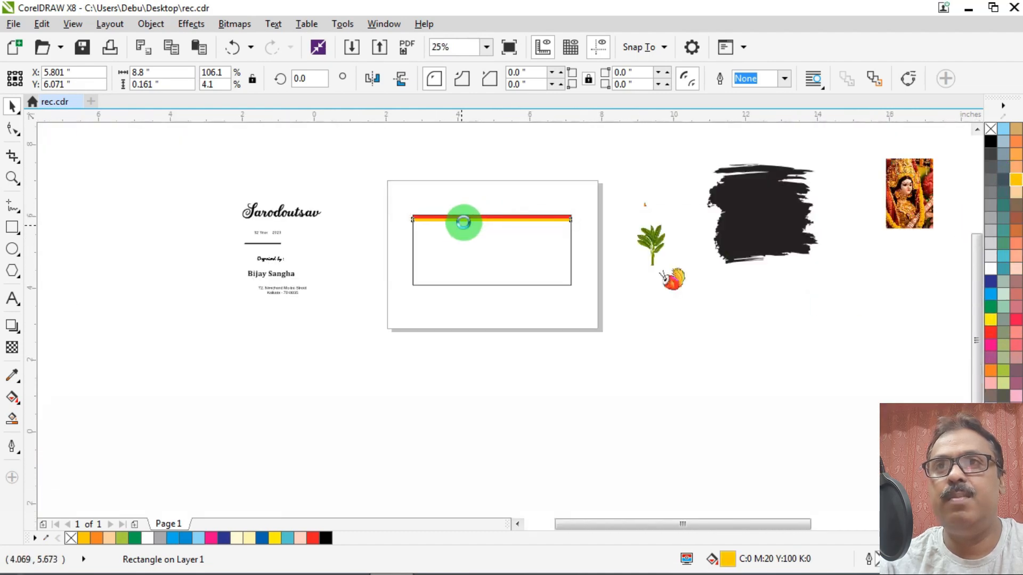
pyautogui.scroll(3, 465, 218)
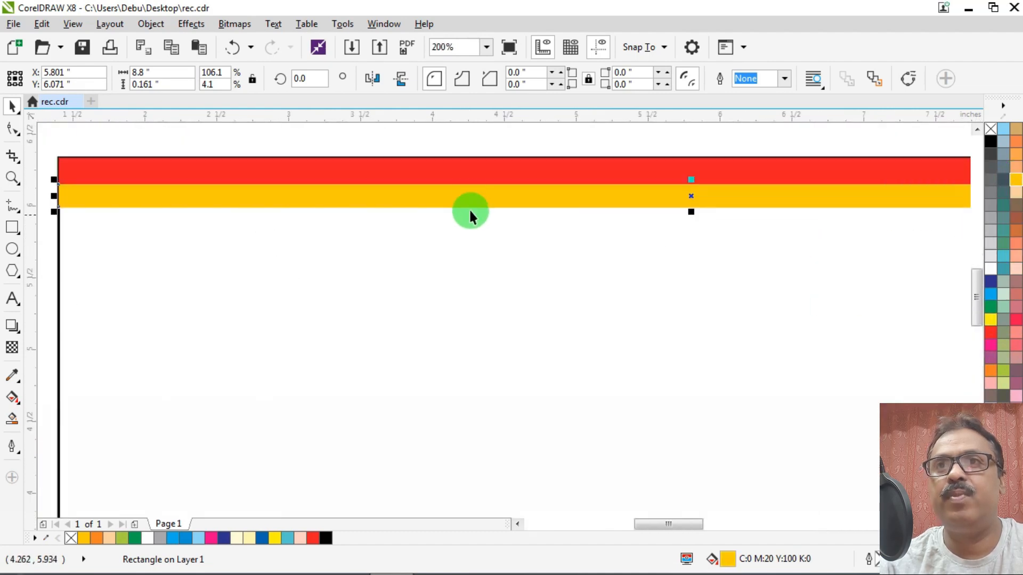
# Duplicate the red strip and align the copy with the bottom edge of the large rectangle.
pyautogui.click(461, 168)
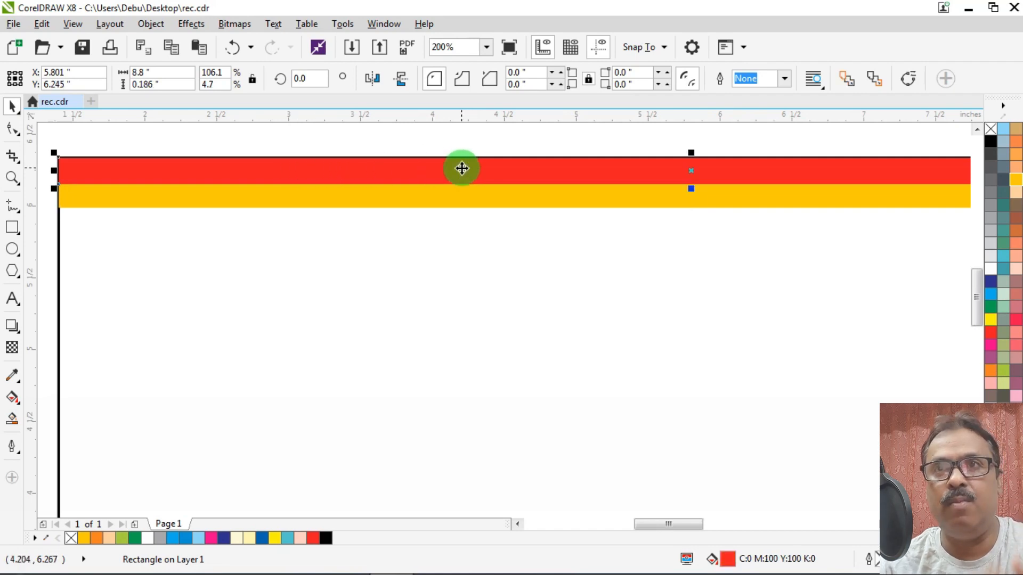
pyautogui.scroll(-3, 461, 168)
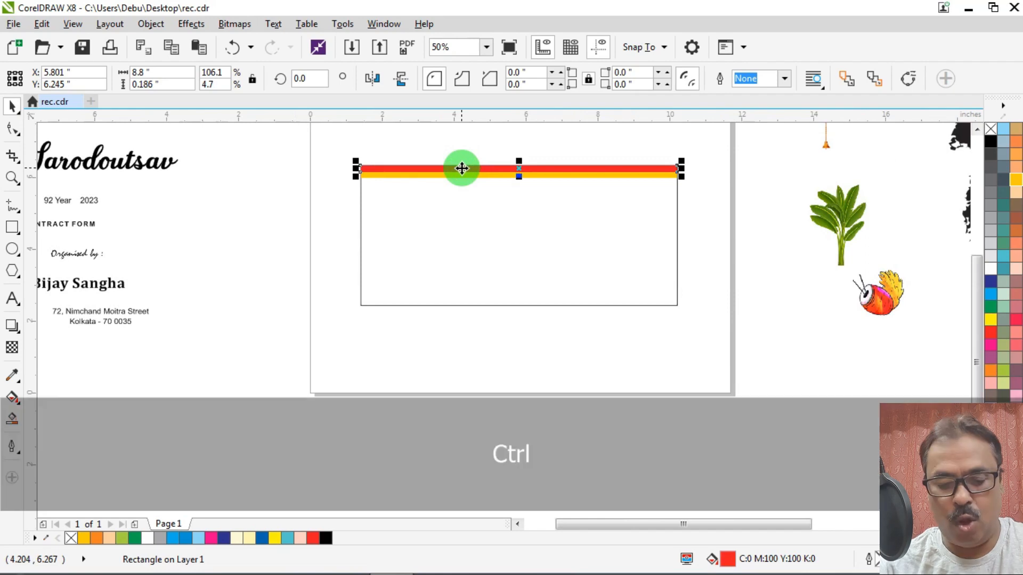
pyautogui.hotkey('ctrl', 'c')
pyautogui.hotkey('ctrl', 'v')
pyautogui.scroll(2, 443, 282)
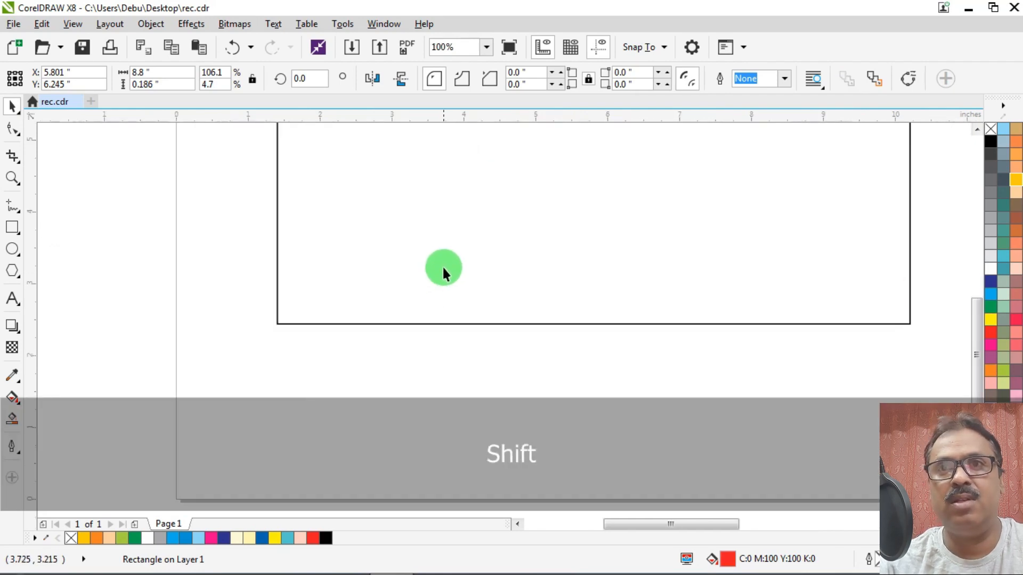
pyautogui.keyDown('shift'); pyautogui.click(443, 268); pyautogui.keyUp('shift')
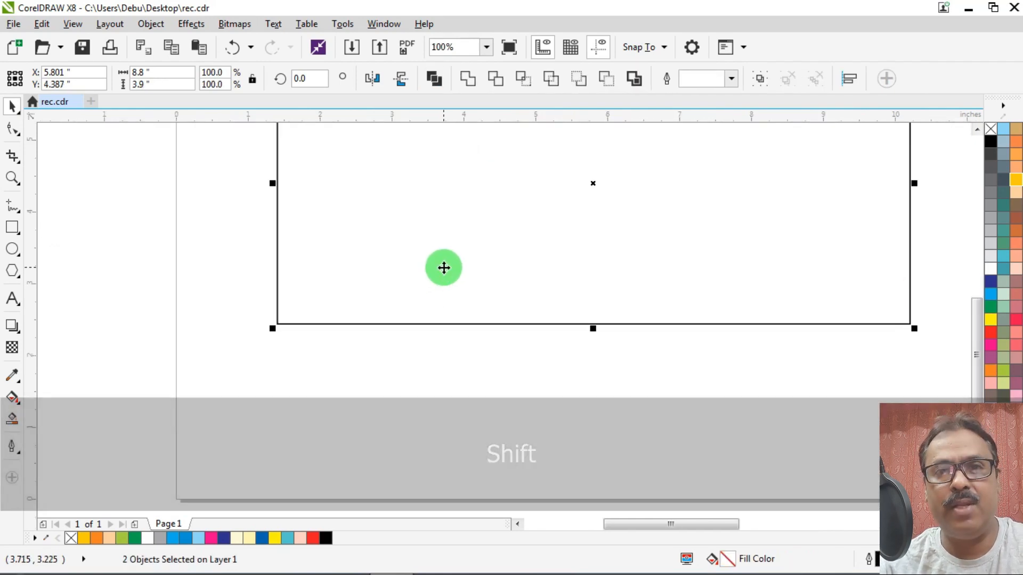
pyautogui.press('b')
pyautogui.scroll(-2, 427, 256)
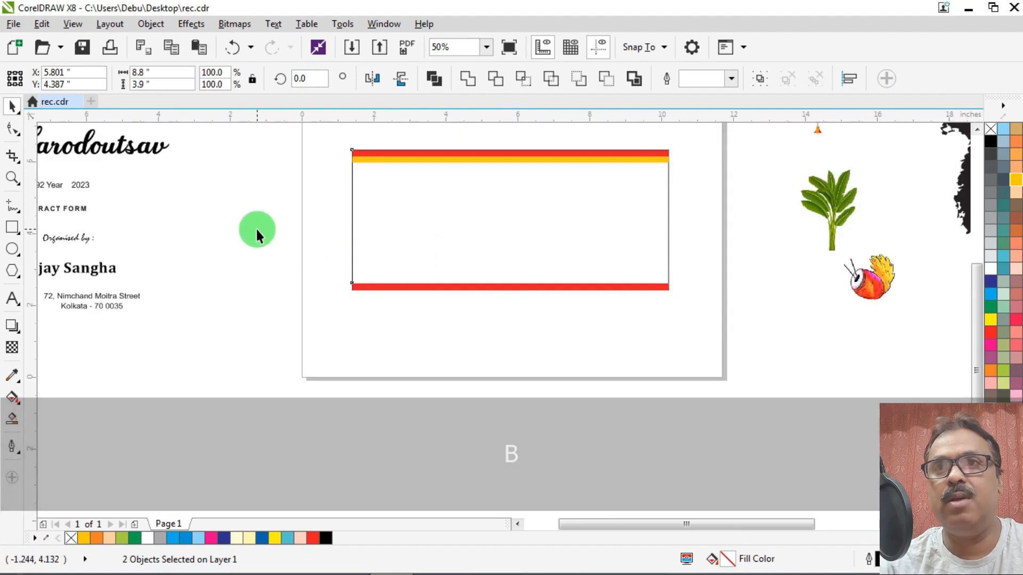
pyautogui.click(256, 233)
# Increase the bottom red strip's height upward to about 0.26 inch.
pyautogui.scroll(6, 532, 278)
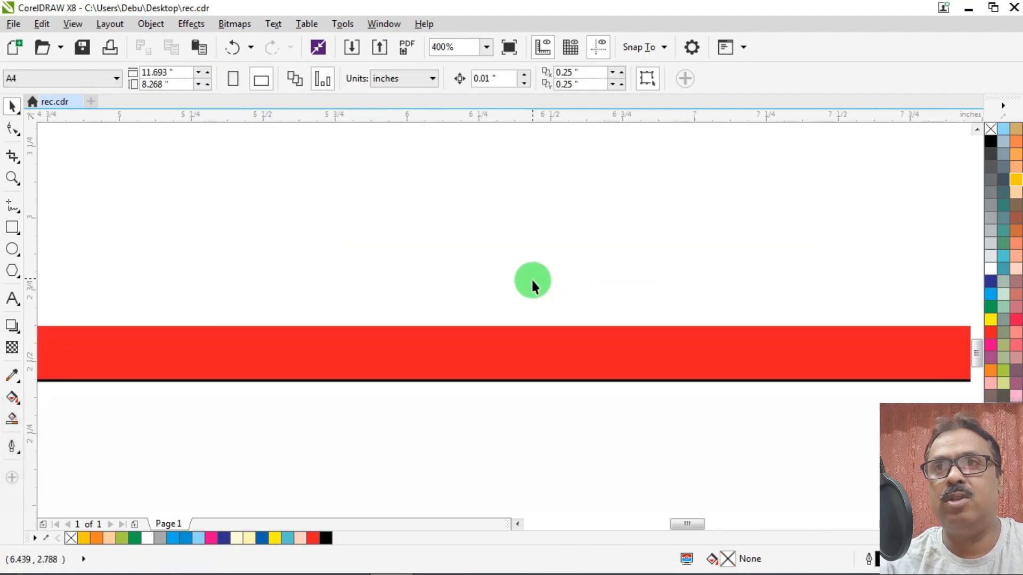
pyautogui.click(498, 349)
pyautogui.moveTo(348, 321); pyautogui.dragTo(359, 300)
pyautogui.scroll(-2, 371, 294)
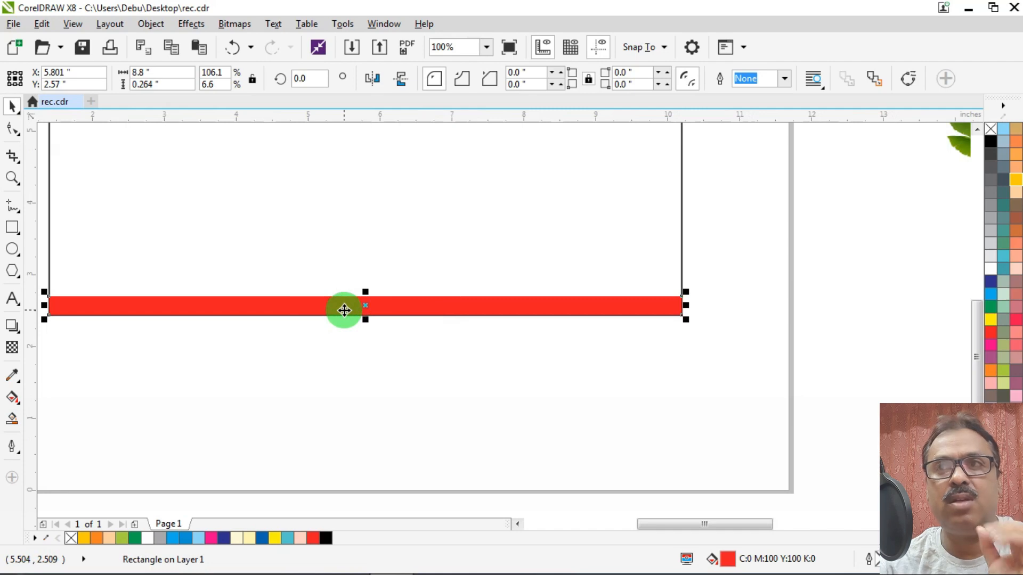
# Draw a circle about 0.28 inch in diameter overlapping the yellow strip near the frame's upper-left corner.
pyautogui.scroll(-3, 495, 313)
pyautogui.scroll(1, 435, 278)
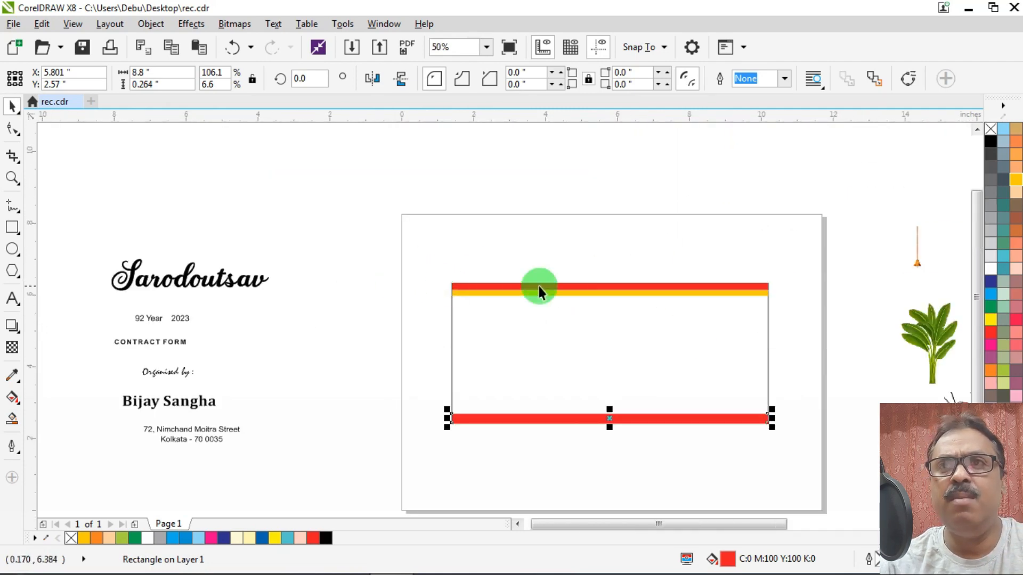
pyautogui.scroll(4, 450, 288)
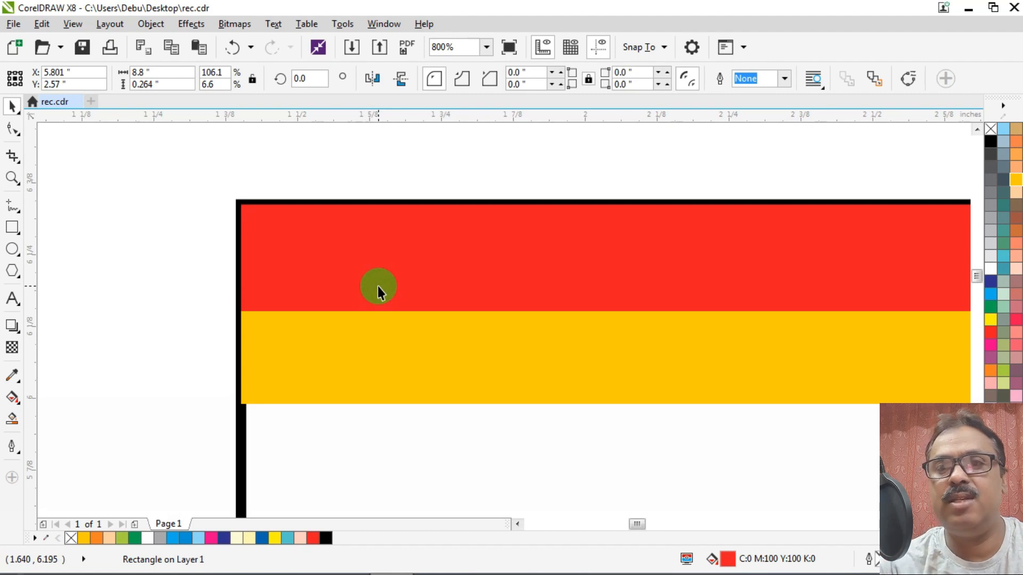
pyautogui.click(11, 249)
pyautogui.scroll(-2, 348, 235)
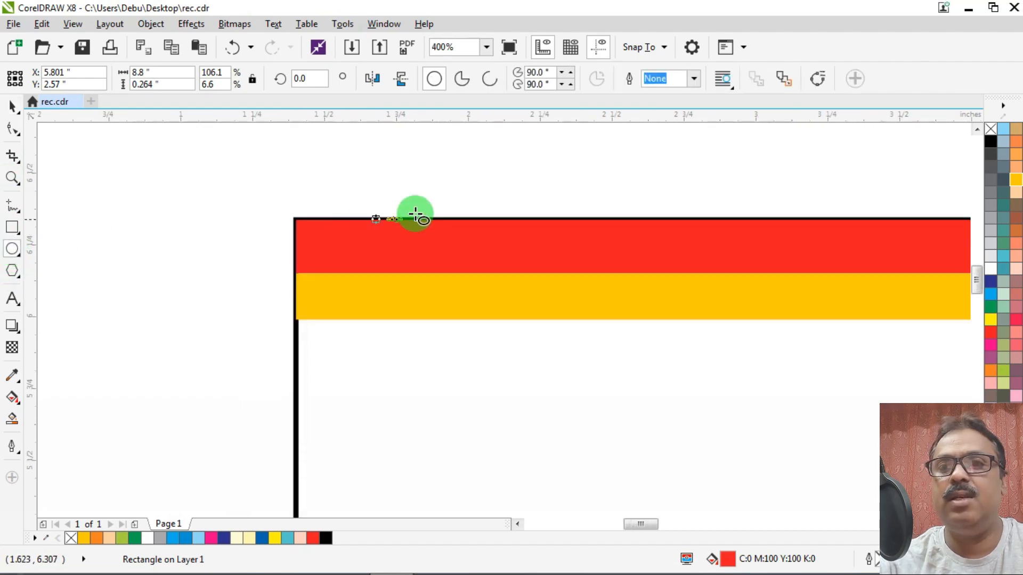
pyautogui.moveTo(347, 225); pyautogui.dragTo(468, 381)
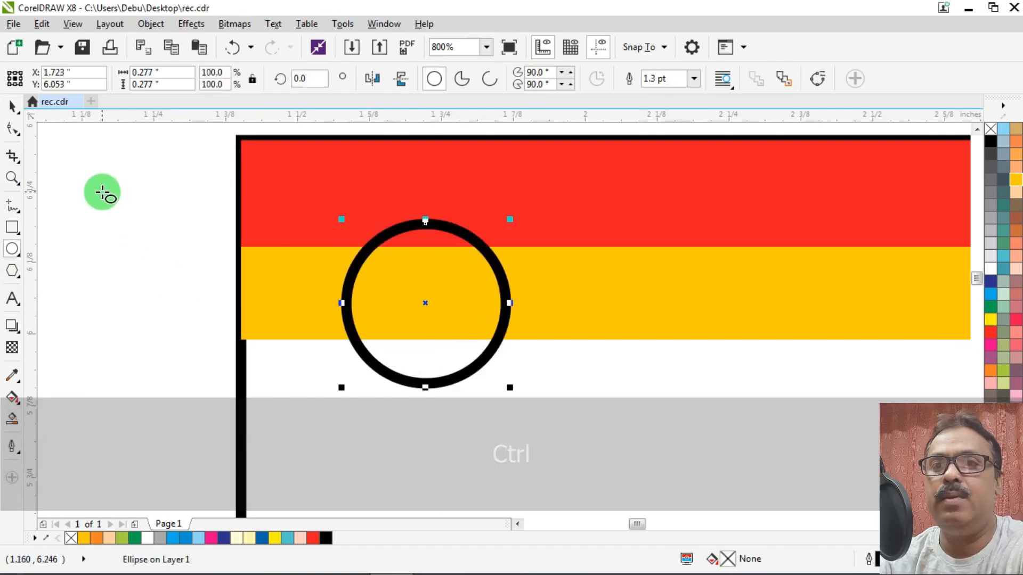
# Fill the circle with Deep Yellow (C0 M20 Y100 K0) and remove its outline.
pyautogui.click(12, 106)
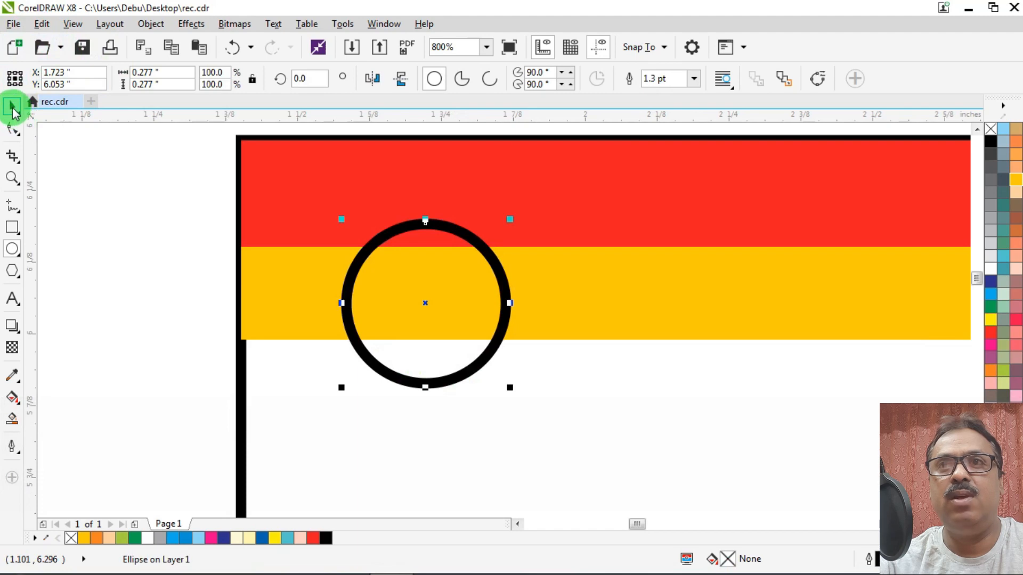
pyautogui.click(1015, 184)
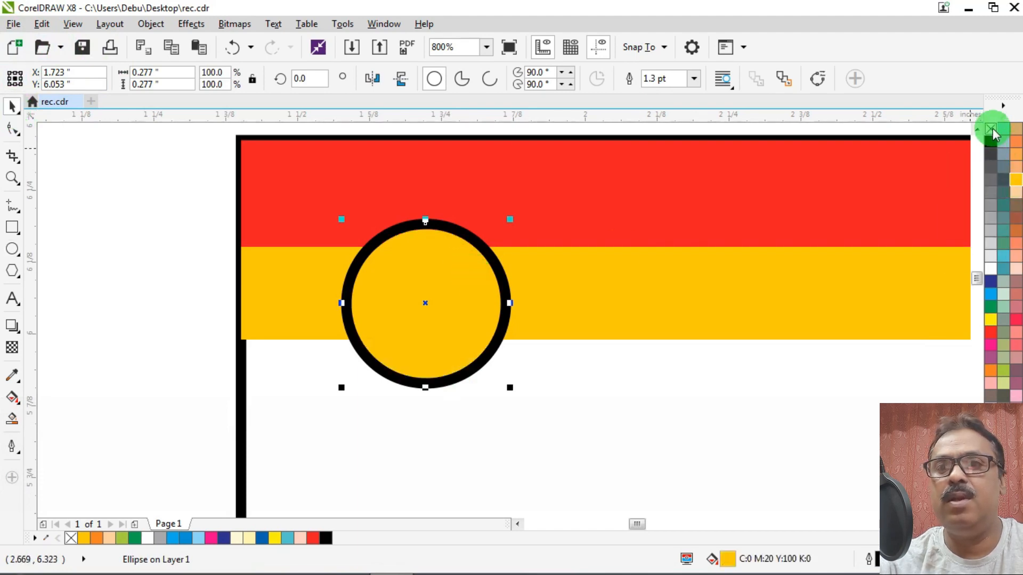
pyautogui.rightClick(991, 129)
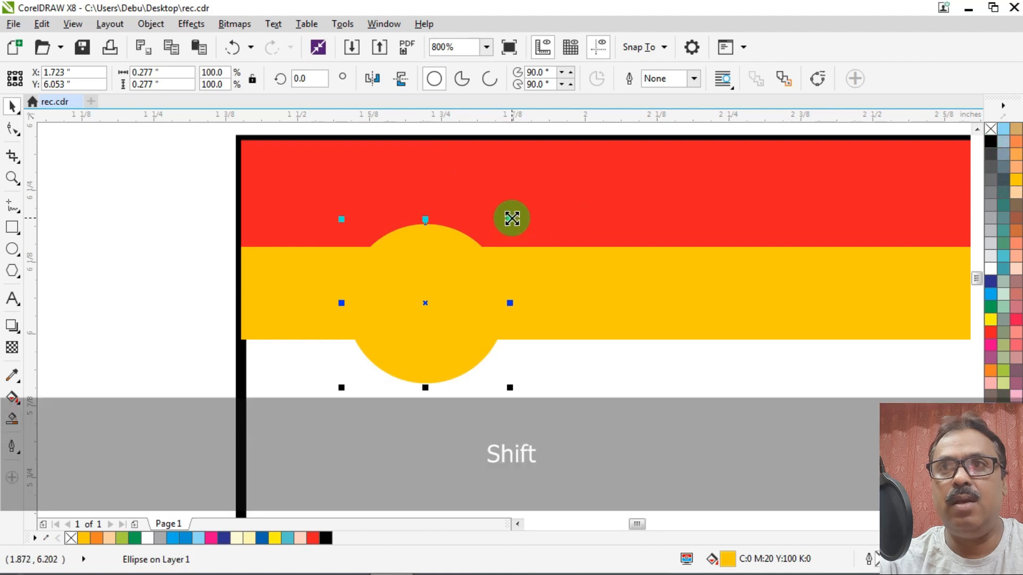
# Create a concentric copy of the circle about 0.2 inch in diameter and fill it with orange (C0 M60 Y100 K0).
pyautogui.moveTo(510, 219); pyautogui.dragTo(503, 238)
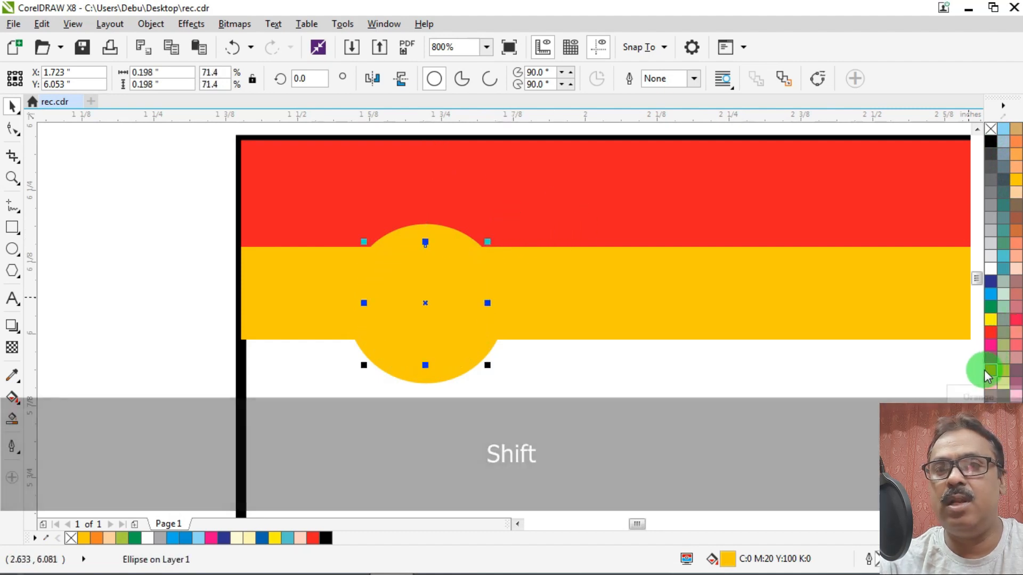
pyautogui.click(989, 372)
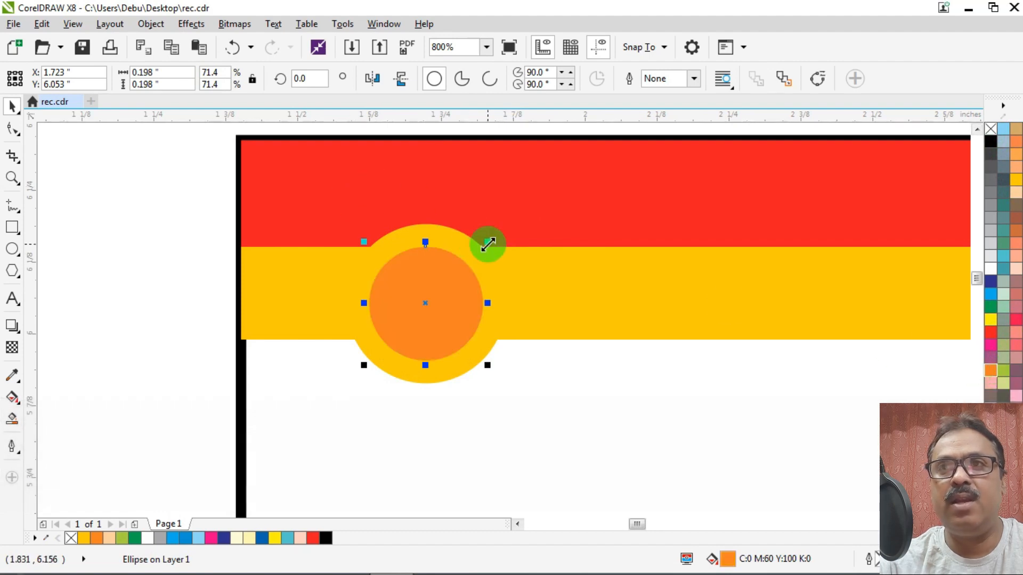
# Add a concentric circle copy about 0.09 inch wide filled with Deep Yellow, and group the three circles.
pyautogui.press('shift')
pyautogui.moveTo(488, 243); pyautogui.dragTo(471, 276)
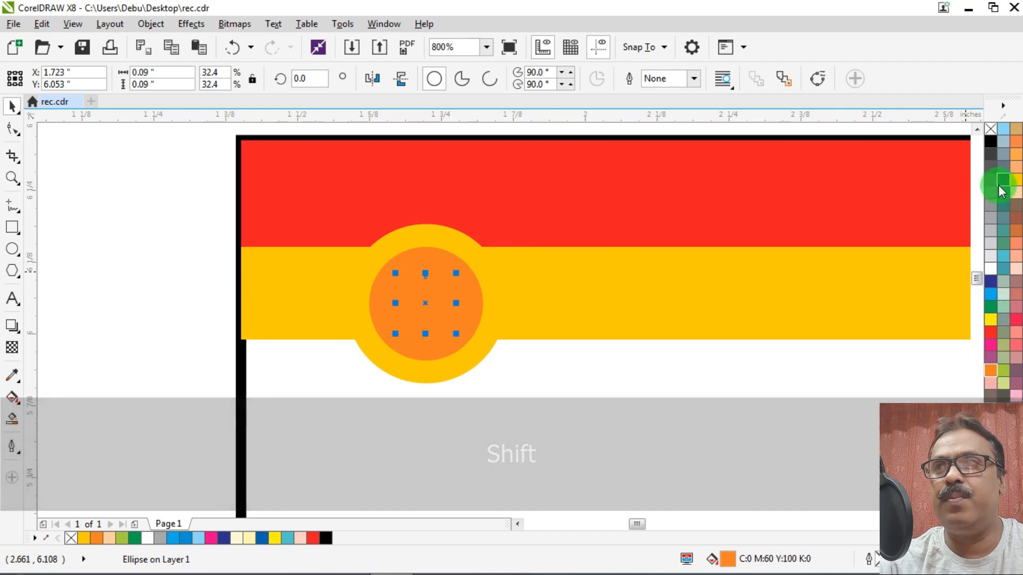
pyautogui.click(1016, 181)
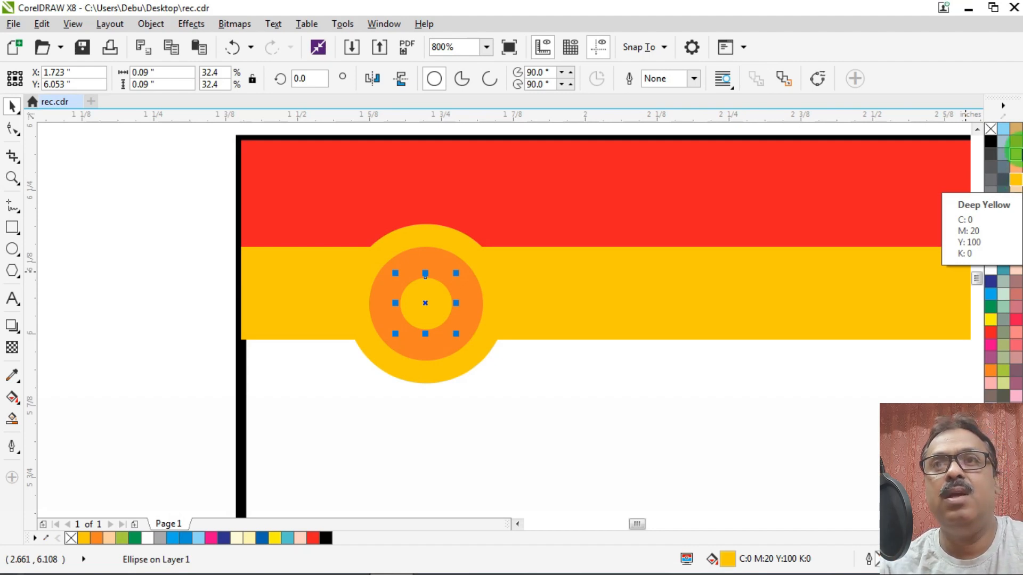
pyautogui.moveTo(122, 171); pyautogui.dragTo(673, 433)
pyautogui.hotkey('ctrl', 'g')
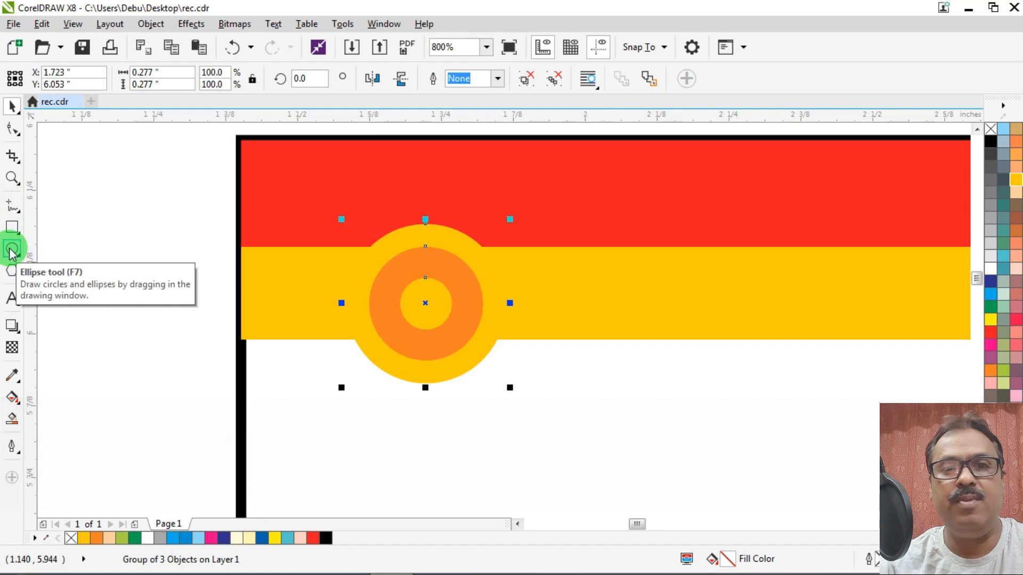
# Draw an upright ellipse about 0.05 by 0.13 inch at the circles' top edge, filled green (C100 M0 Y100 K0) without outline.
pyautogui.click(12, 248)
pyautogui.moveTo(411, 161); pyautogui.dragTo(438, 237)
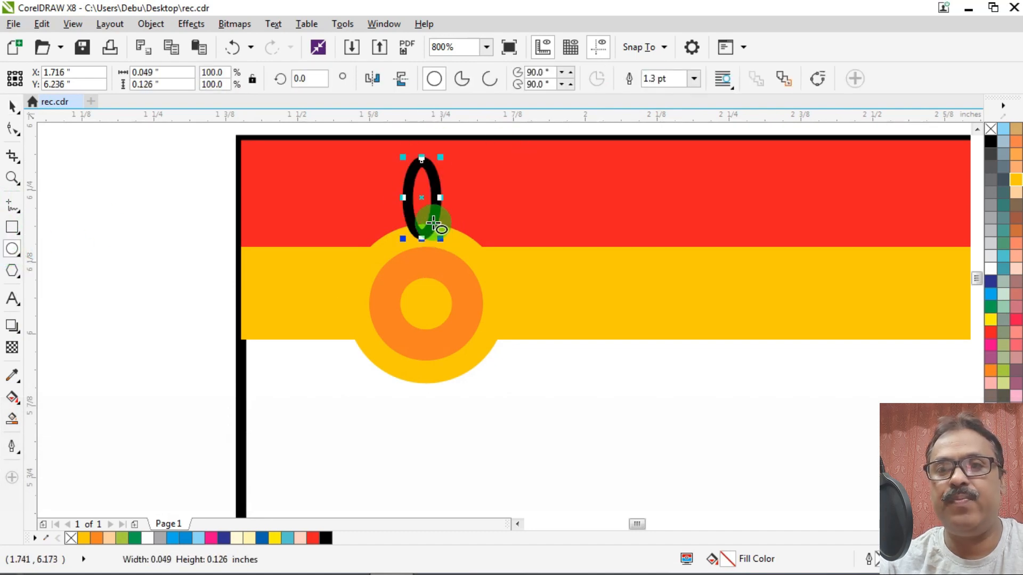
pyautogui.click(12, 106)
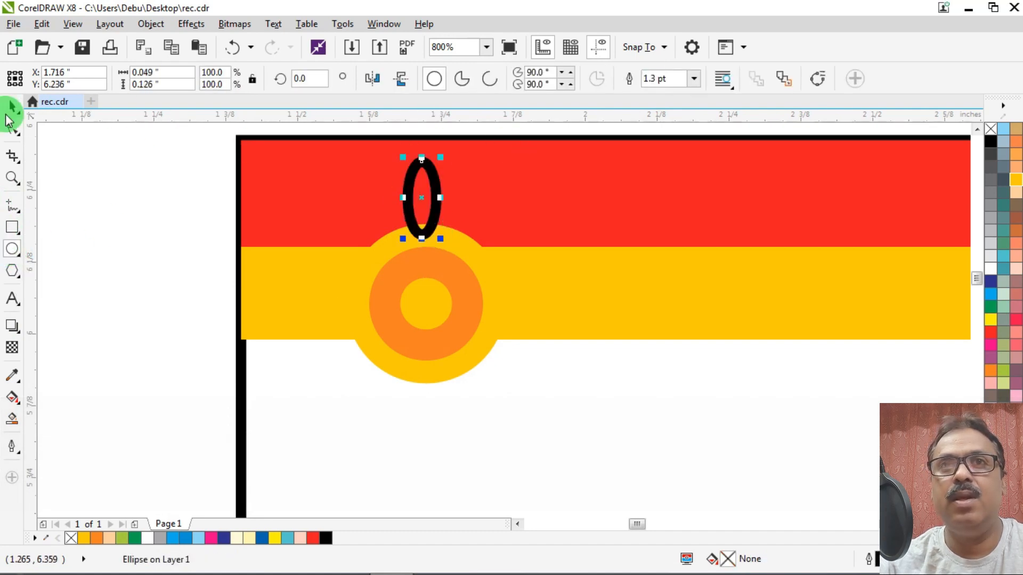
pyautogui.click(989, 306)
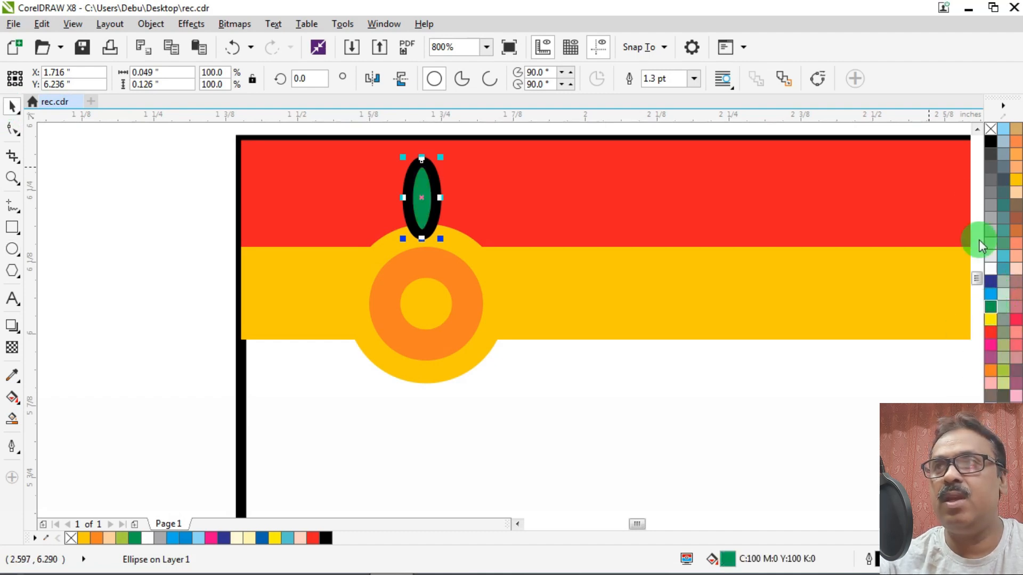
pyautogui.rightClick(990, 128)
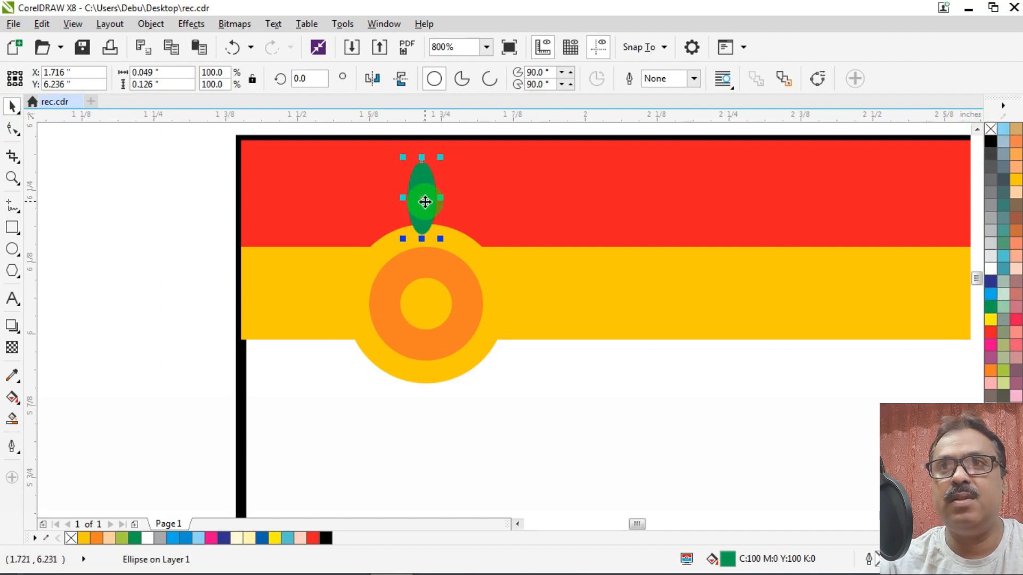
# Position the green ellipse slightly overlapping the top of the circle group and align both on their vertical centre line.
pyautogui.scroll(2, 425, 204)
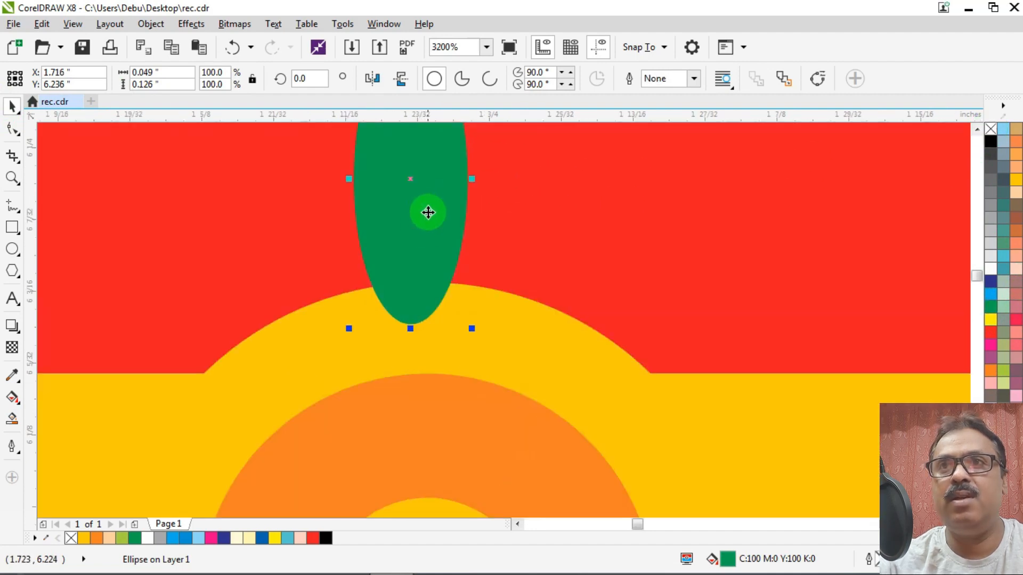
pyautogui.moveTo(429, 212); pyautogui.dragTo(445, 229)
pyautogui.scroll(-2, 470, 242)
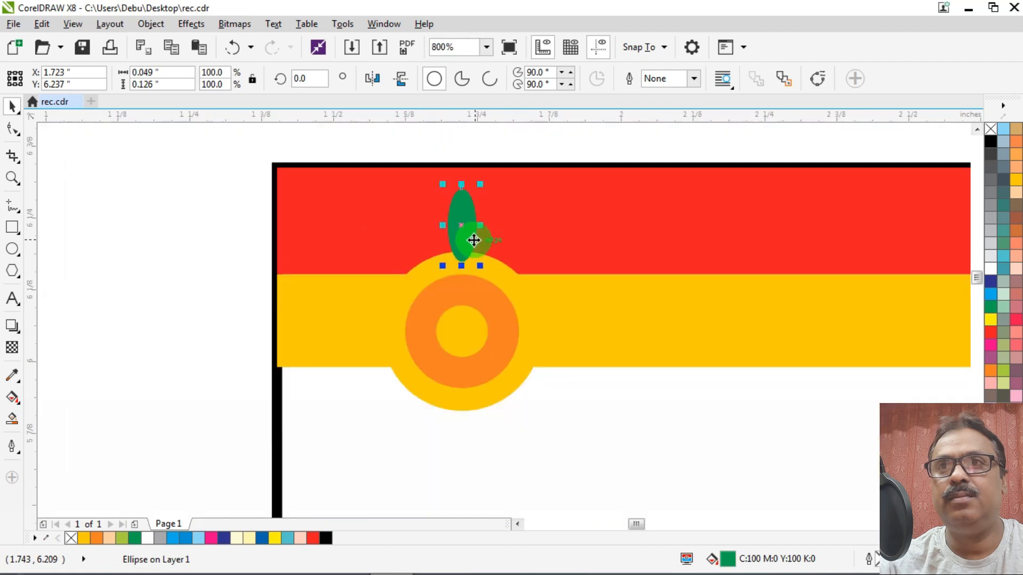
pyautogui.scroll(1, 474, 241)
pyautogui.moveTo(453, 177); pyautogui.dragTo(448, 200)
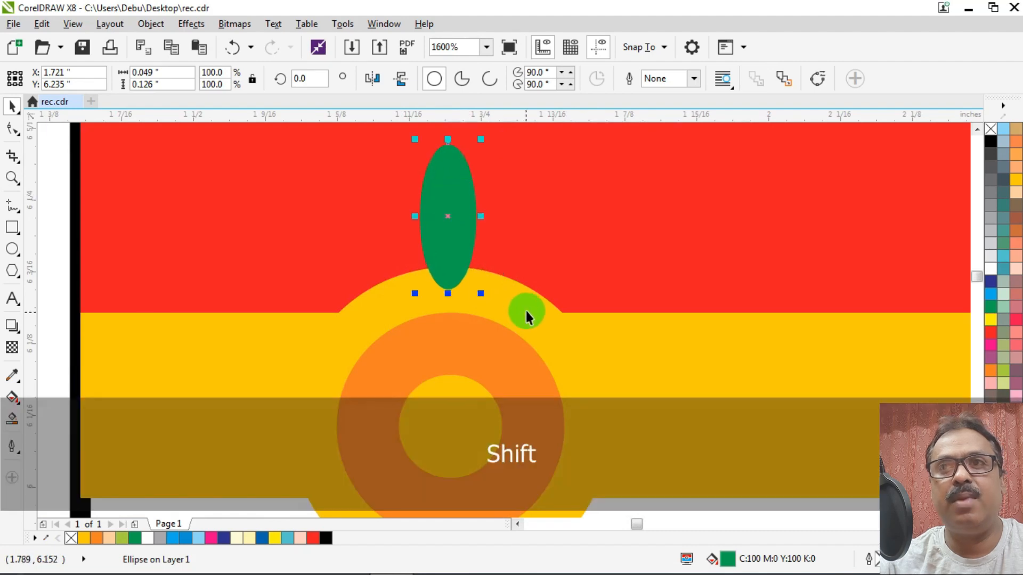
pyautogui.keyDown('shift'); pyautogui.click(526, 309); pyautogui.keyUp('shift')
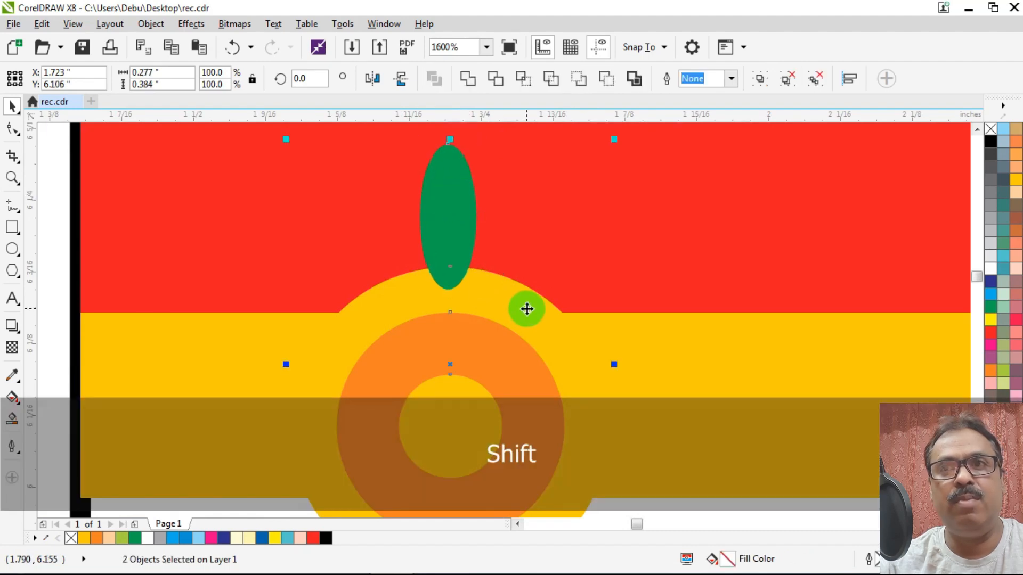
pyautogui.press('c')
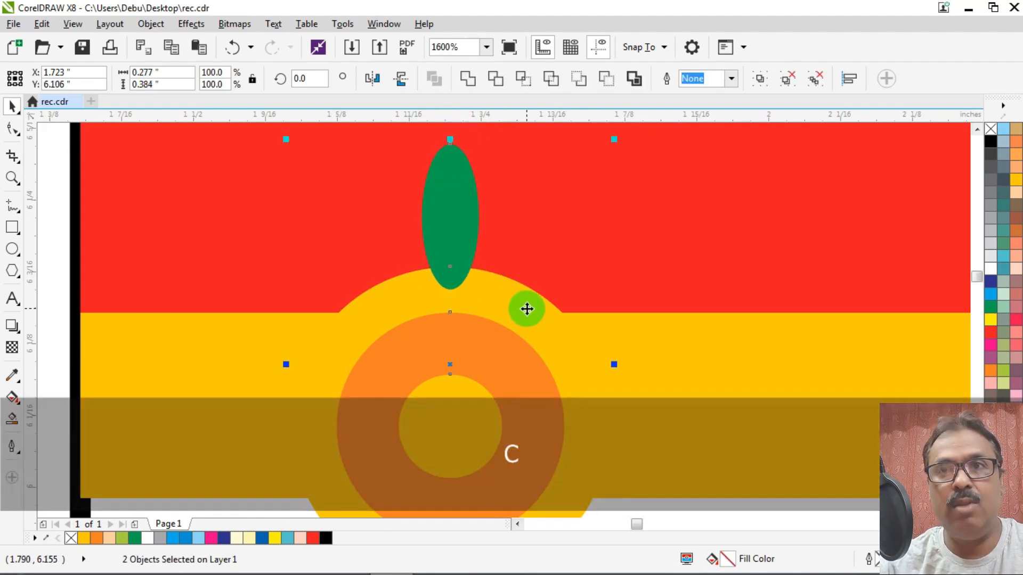
pyautogui.scroll(-1, 457, 280)
pyautogui.click(142, 235)
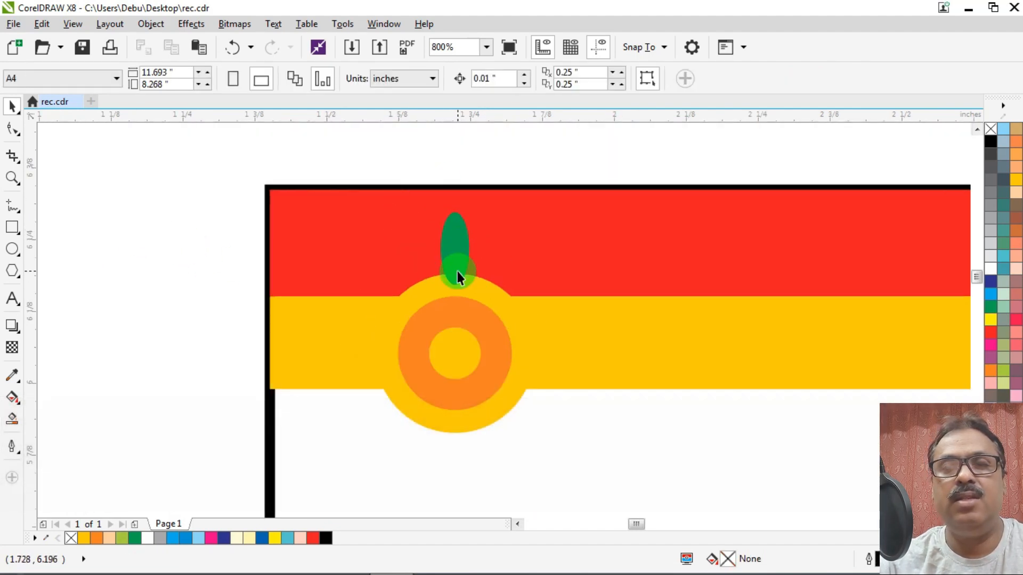
# Move the green ellipse's rotation centre to the centre of the circle group.
pyautogui.scroll(1, 461, 271)
pyautogui.click(455, 236)
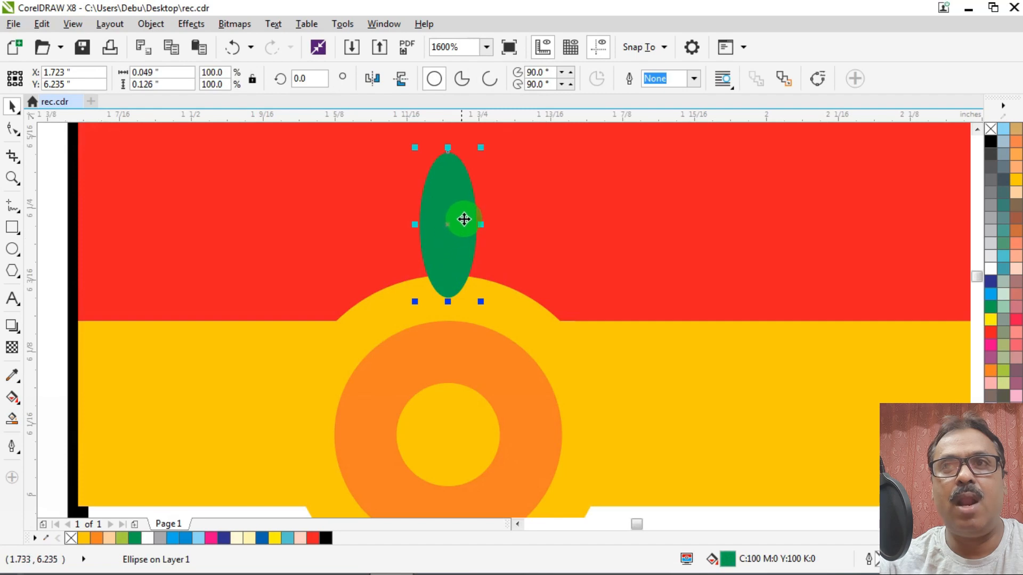
pyautogui.click(464, 216)
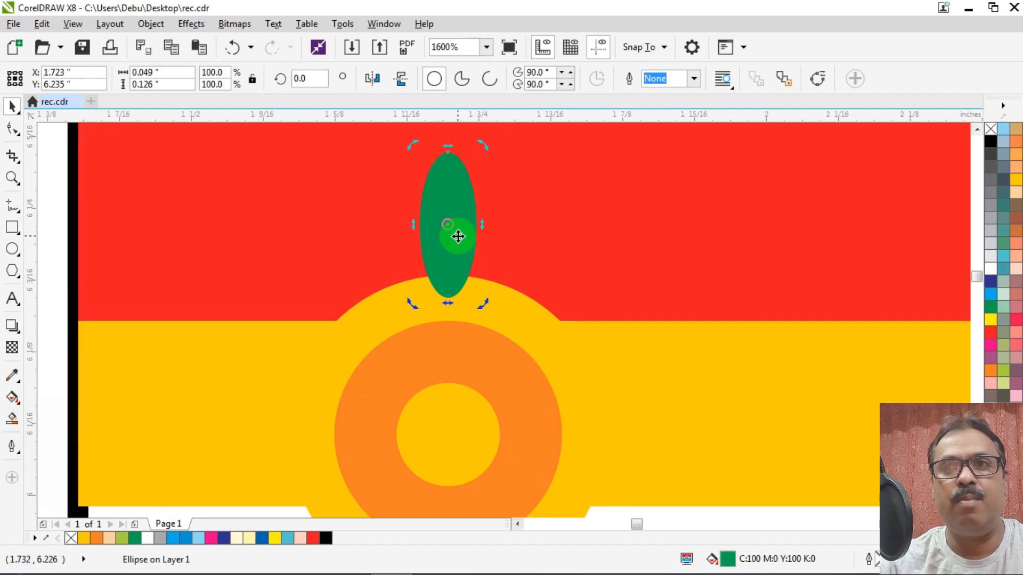
pyautogui.moveTo(447, 224)
pyautogui.mouseDown()
pyautogui.moveTo(463, 379)
pyautogui.moveTo(446, 433)
pyautogui.mouseUp()
pyautogui.scroll(-1, 456, 297)
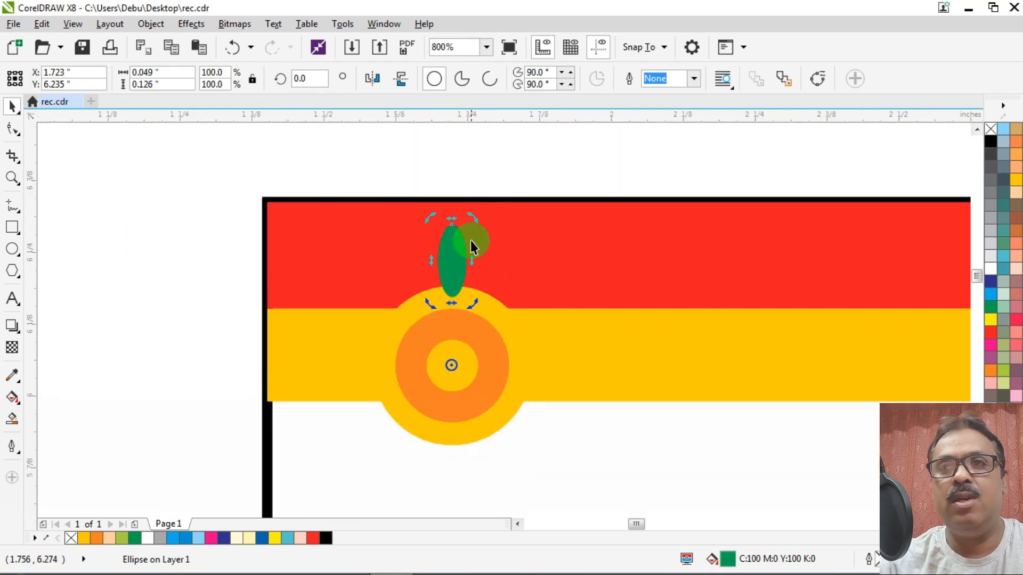
# Create a copy of the green ellipse rotated 30 degrees clockwise around the circles' centre.
pyautogui.scroll(1, 471, 241)
pyautogui.moveTo(469, 201); pyautogui.dragTo(574, 279)
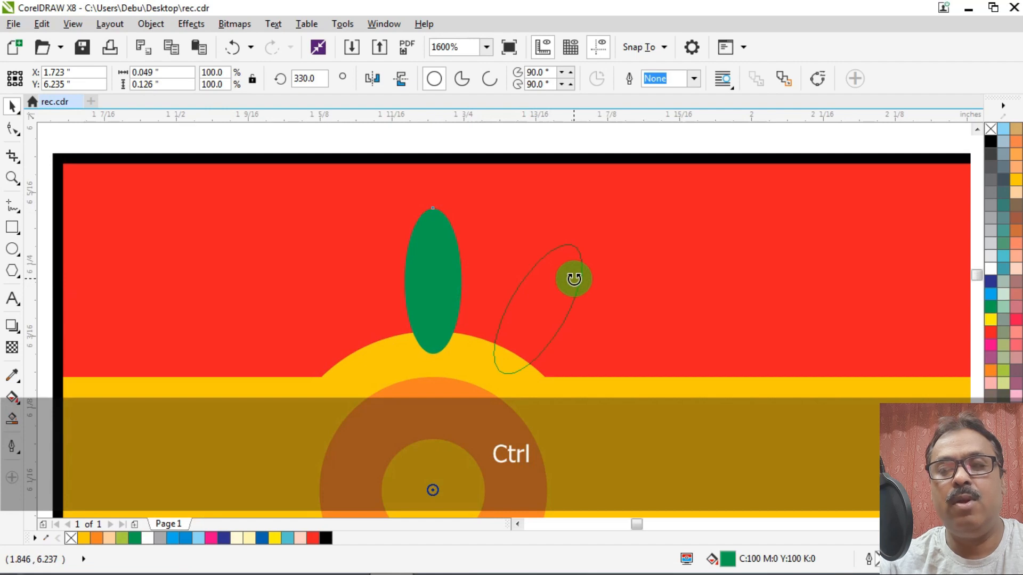
pyautogui.moveTo(574, 279); pyautogui.dragTo(573, 279)
# Repeat the rotated duplication until twelve green petals form a full ring around the circles.
pyautogui.scroll(-2, 574, 279)
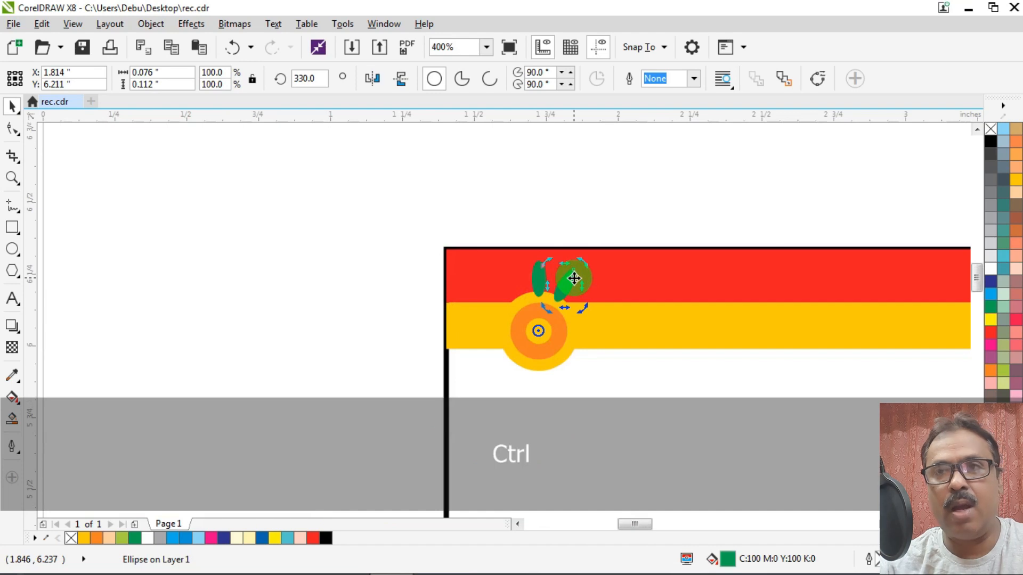
pyautogui.hotkey('ctrl', 'r')
pyautogui.hotkey('ctrl', 'r')
pyautogui.hotkey('ctrl', 'r')
pyautogui.hotkey('ctrl', 'r')
pyautogui.hotkey('ctrl', 'r')
pyautogui.hotkey('ctrl', 'r')
pyautogui.hotkey('ctrl', 'r')
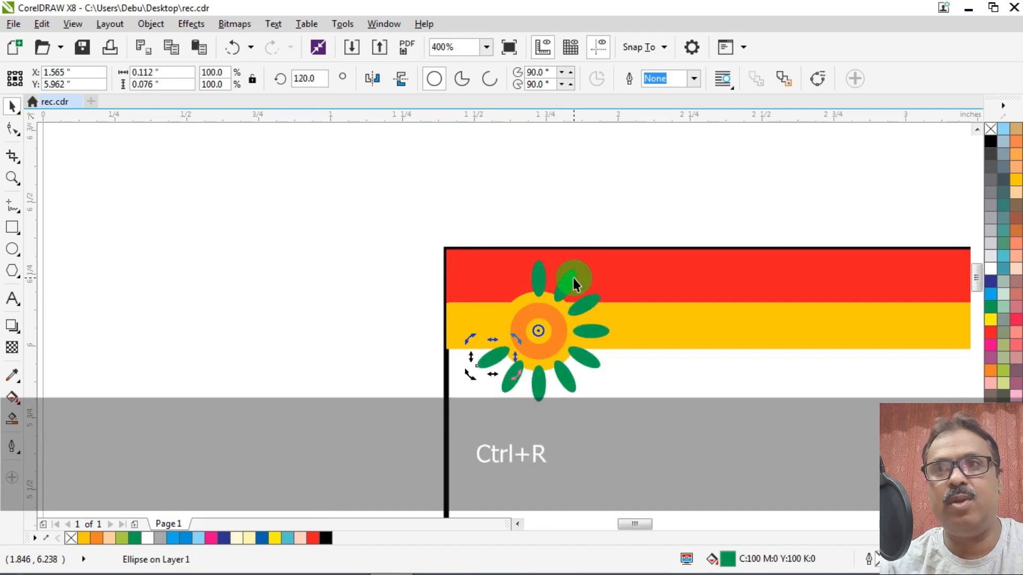
pyautogui.hotkey('ctrl', 'r')
pyautogui.hotkey('ctrl', 'r')
pyautogui.hotkey('ctrl', 'r')
pyautogui.click(324, 273)
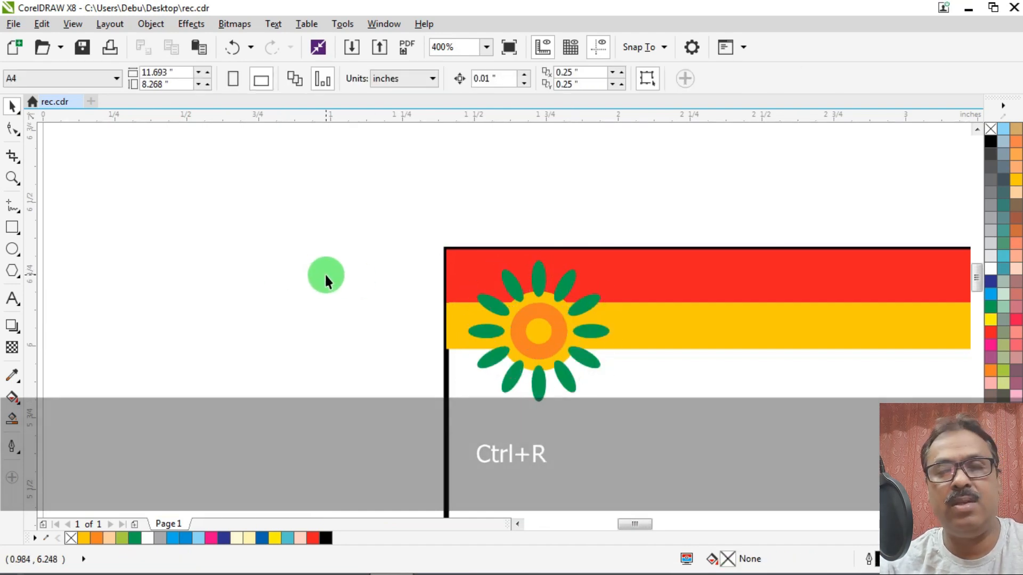
# Bring the circle group in front of the petals, undoing its accidental shift.
pyautogui.scroll(1, 580, 324)
pyautogui.click(550, 313)
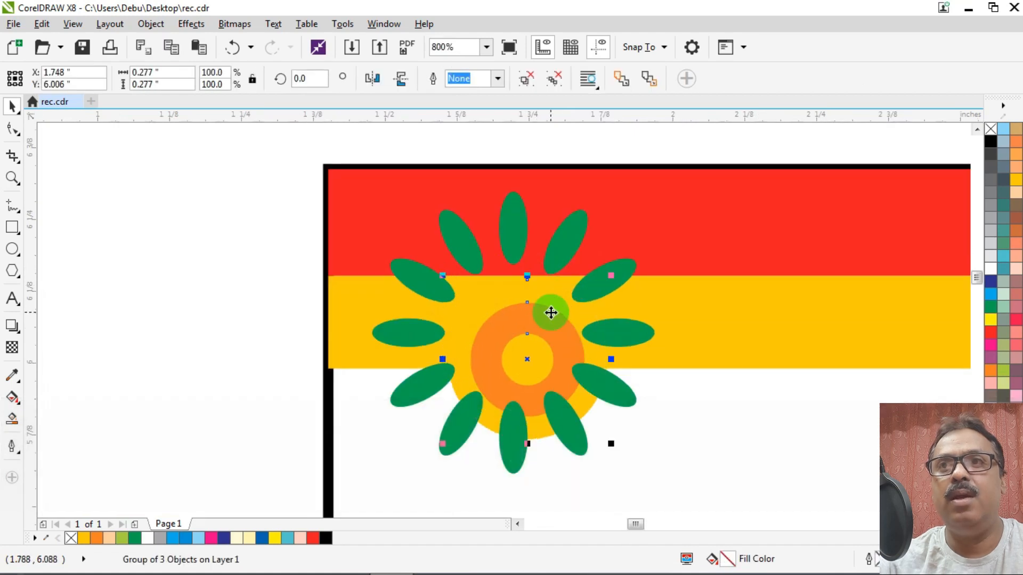
pyautogui.hotkey('ctrl', 'z')
pyautogui.scroll(1, 521, 296)
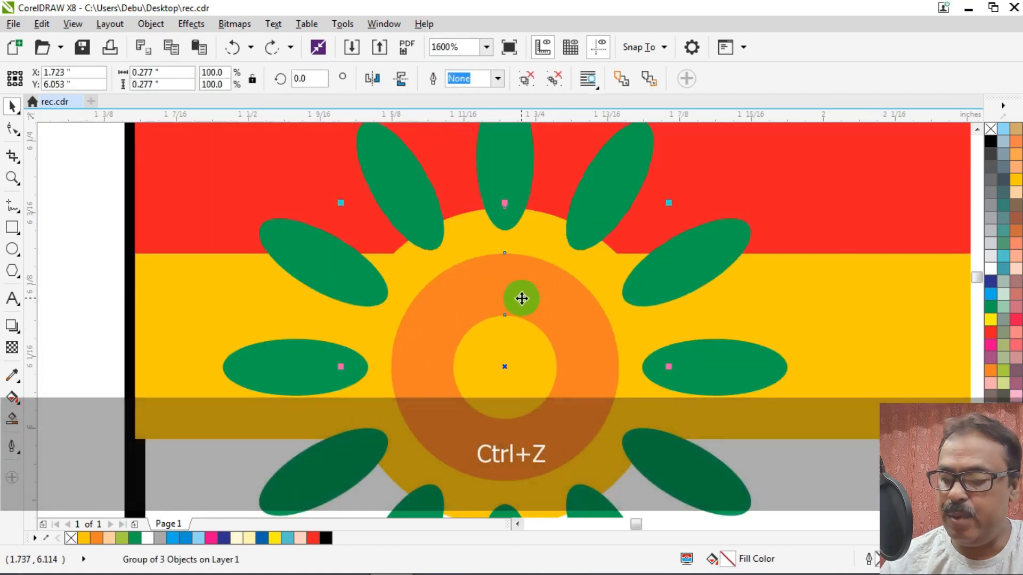
pyautogui.hotkey('ctrl', 'Home')
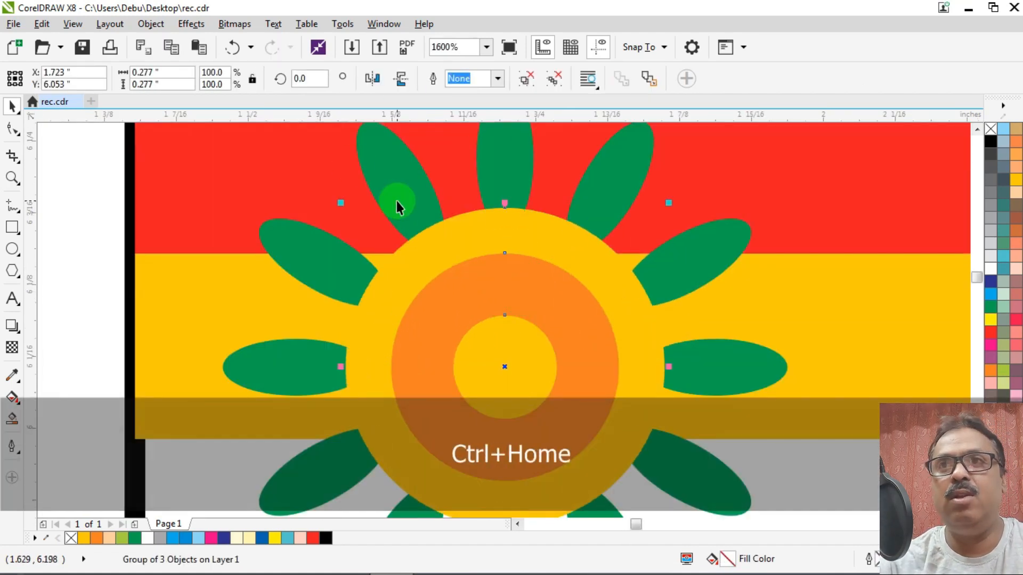
# Select the circle group together with all twelve petals and accept an outline width of None.
pyautogui.scroll(-3, 396, 200)
pyautogui.moveTo(324, 147); pyautogui.dragTo(492, 296)
pyautogui.scroll(1, 405, 224)
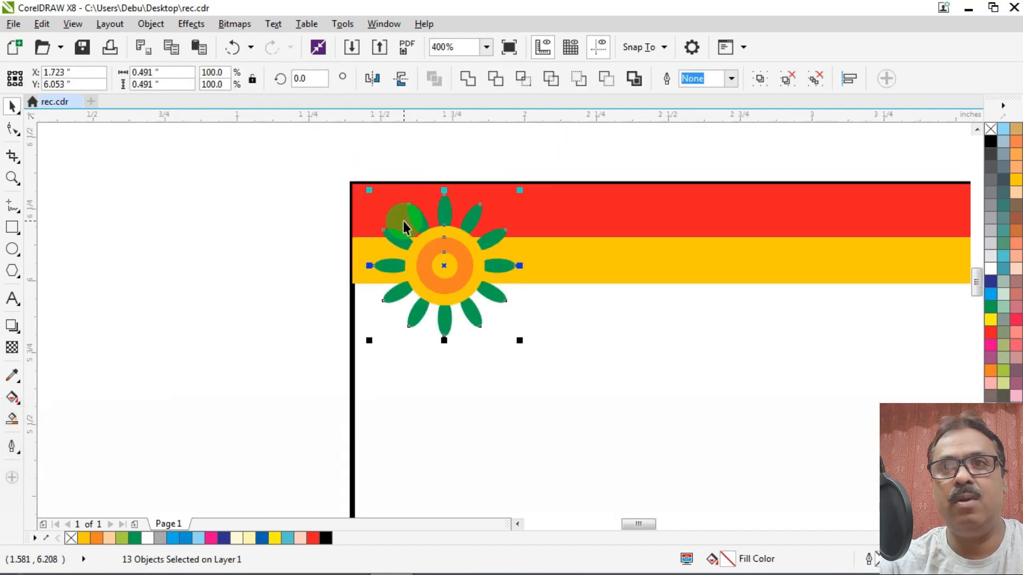
pyautogui.press('F12')
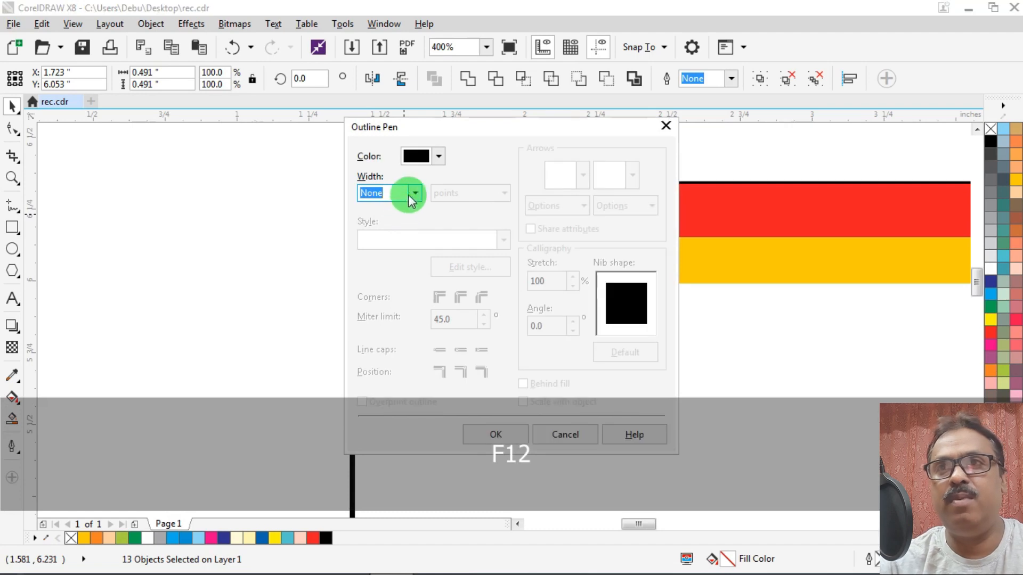
pyautogui.moveTo(536, 124); pyautogui.dragTo(397, 98)
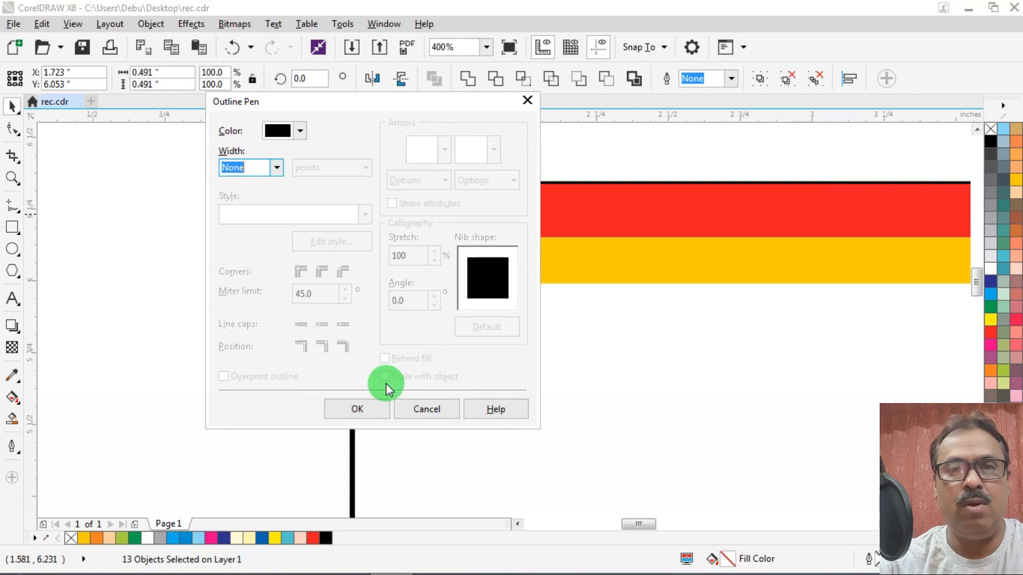
pyautogui.click(357, 409)
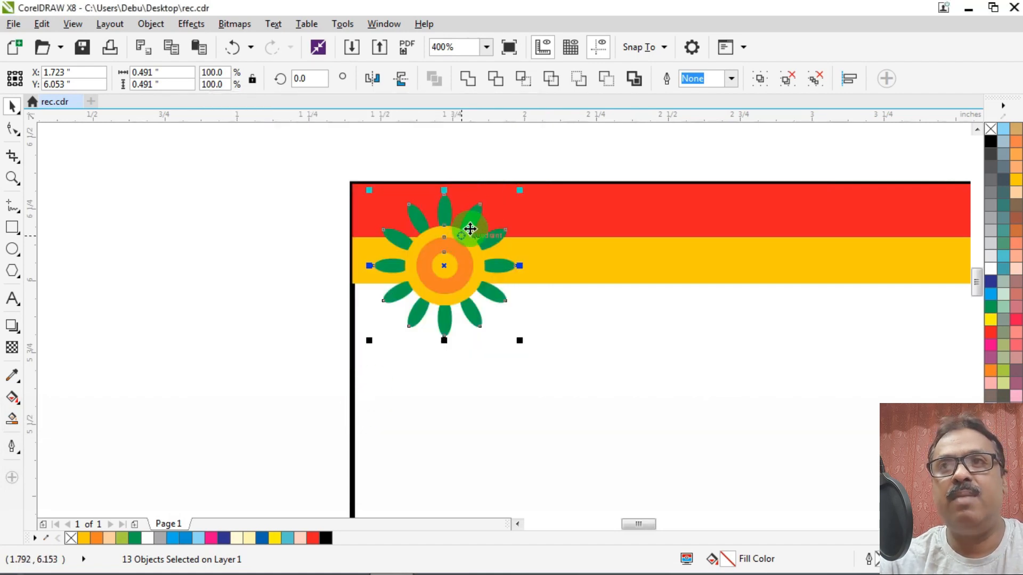
# Scale the whole flower down about its centre to about 0.313 inch square and group its circles and petals.
pyautogui.scroll(2, 533, 185)
pyautogui.moveTo(529, 203); pyautogui.dragTo(541, 259)
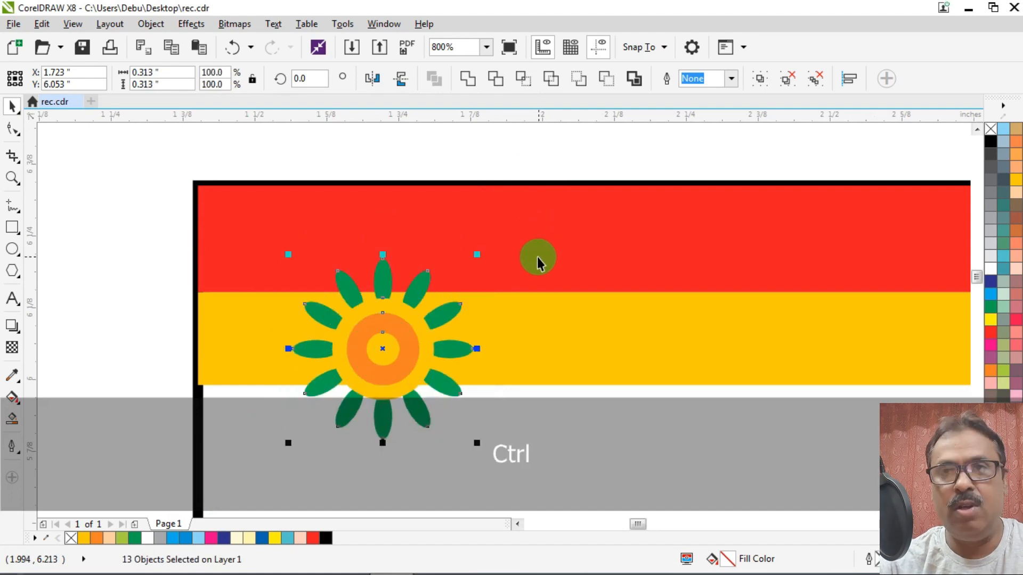
pyautogui.hotkey('ctrl', 'g')
pyautogui.scroll(-2, 343, 263)
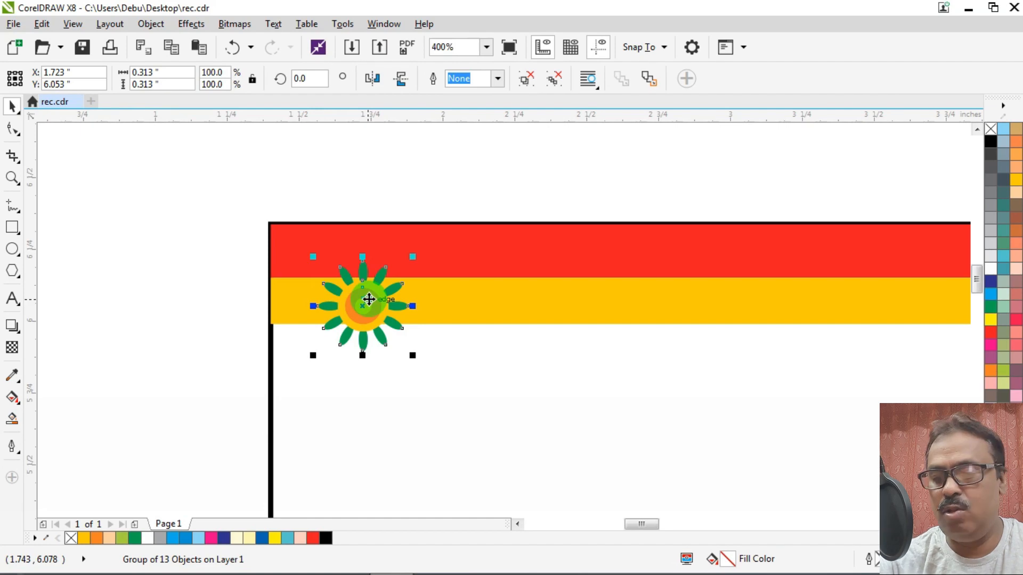
pyautogui.press('F12')
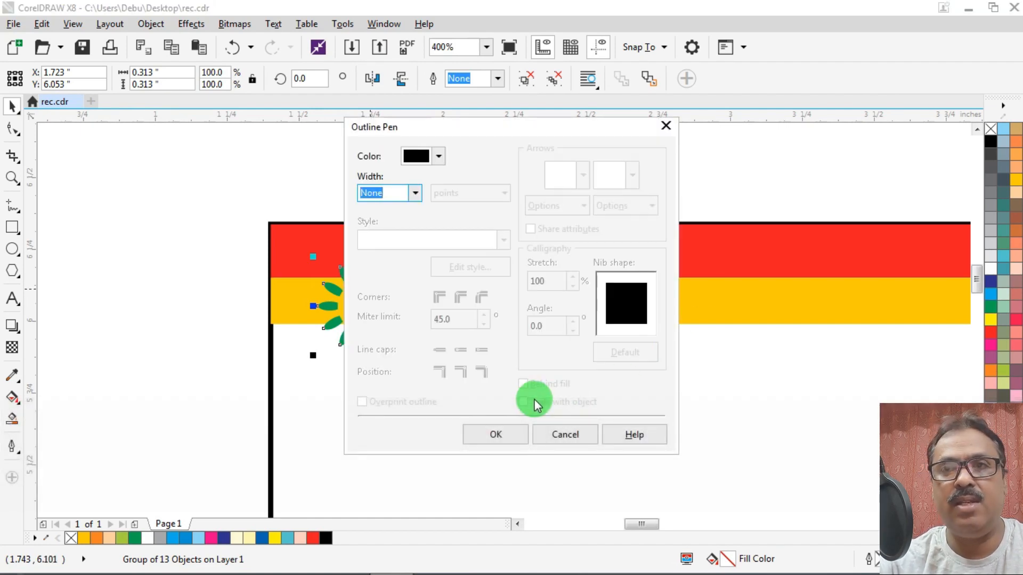
pyautogui.click(495, 433)
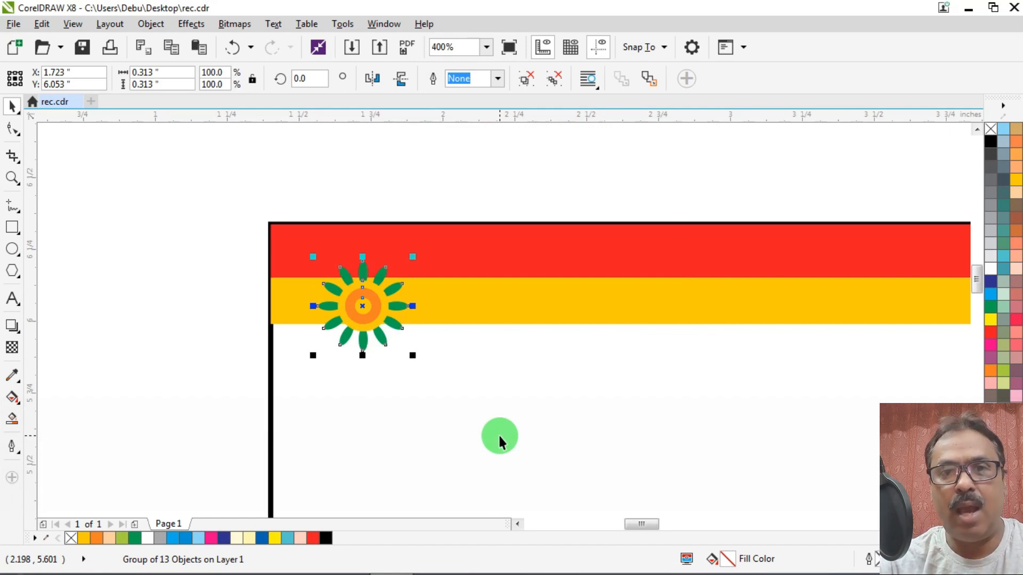
# Move the flower group close to the left end of the yellow strip, centred at about X 1.628, Y 6.083 inches.
pyautogui.scroll(-1, 288, 286)
pyautogui.scroll(1, 335, 293)
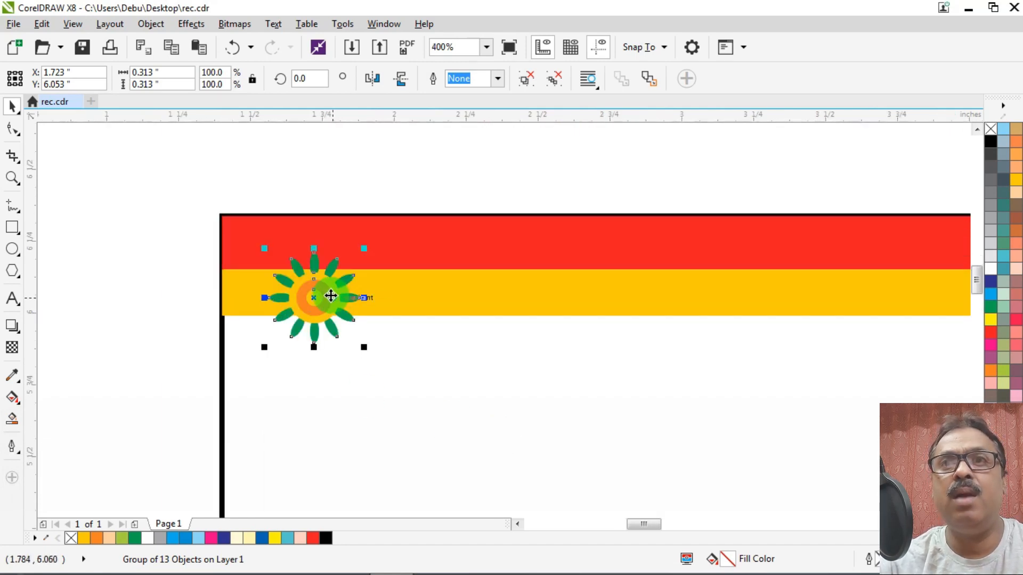
pyautogui.moveTo(322, 297); pyautogui.dragTo(292, 290)
# Show the position transformation settings and change the document units to millimeters.
pyautogui.press('alt')
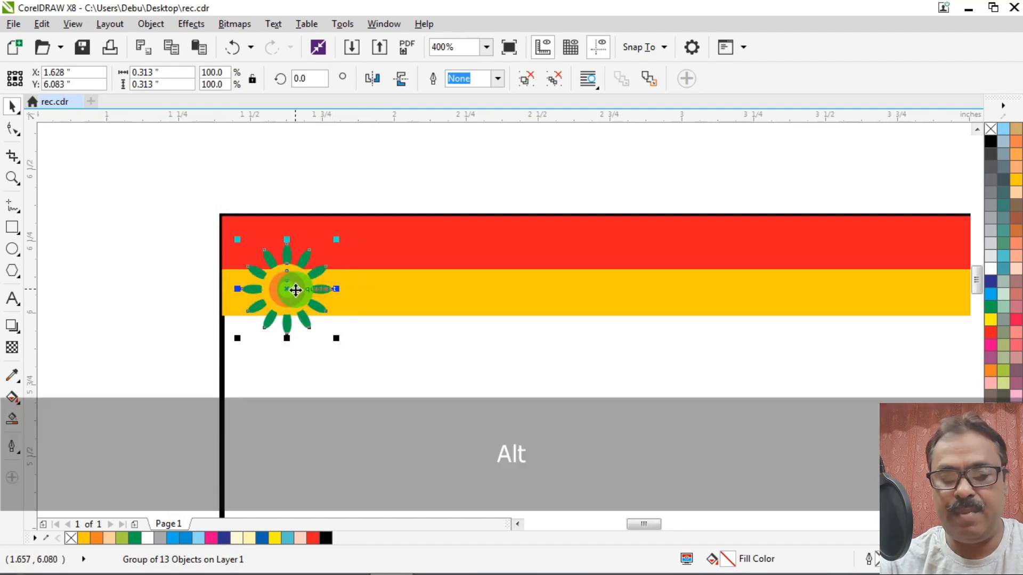
pyautogui.hotkey('alt', 'F7')
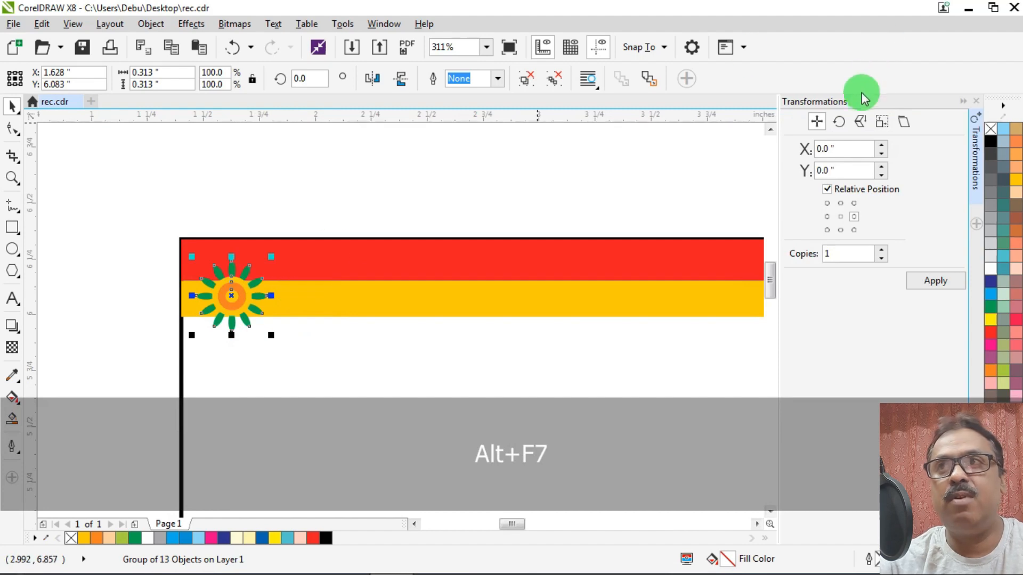
pyautogui.scroll(-4, 421, 171)
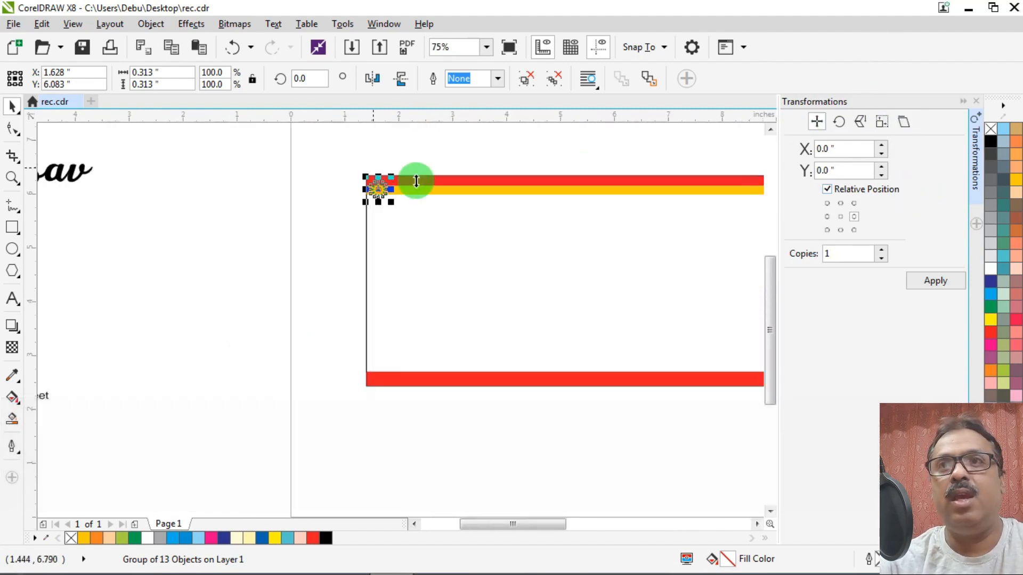
pyautogui.scroll(3, 516, 150)
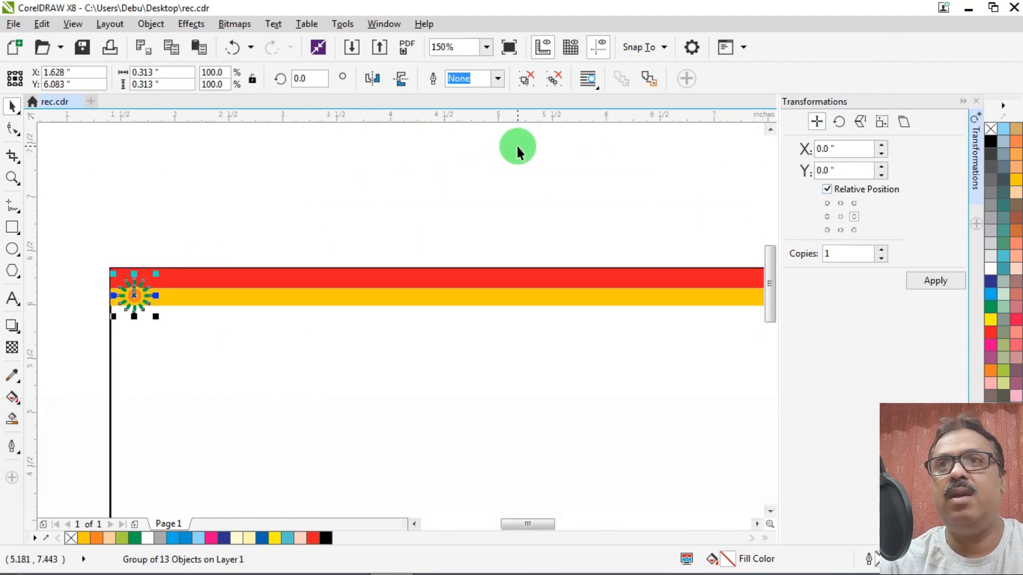
pyautogui.click(557, 153)
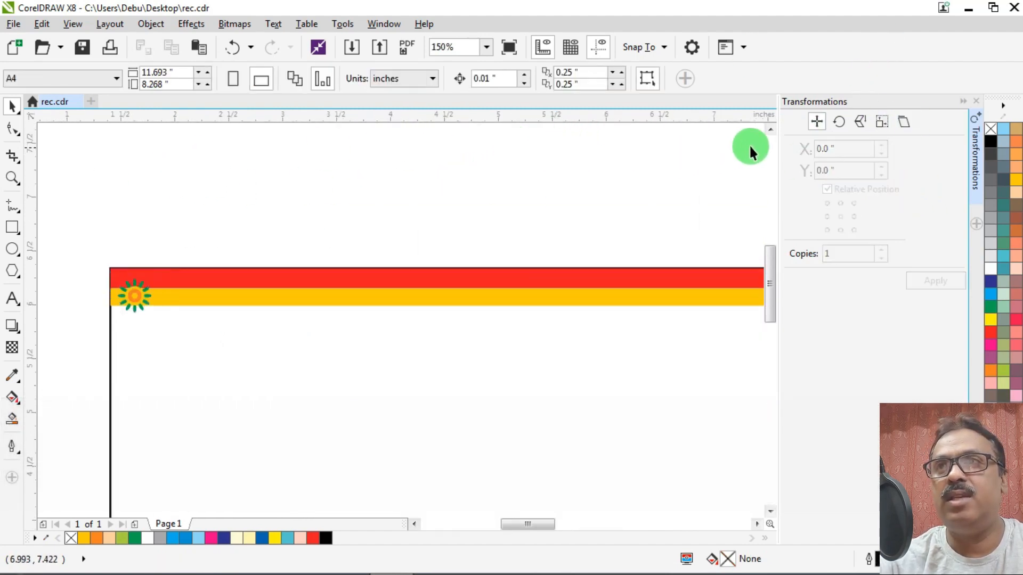
pyautogui.click(389, 80)
pyautogui.click(397, 111)
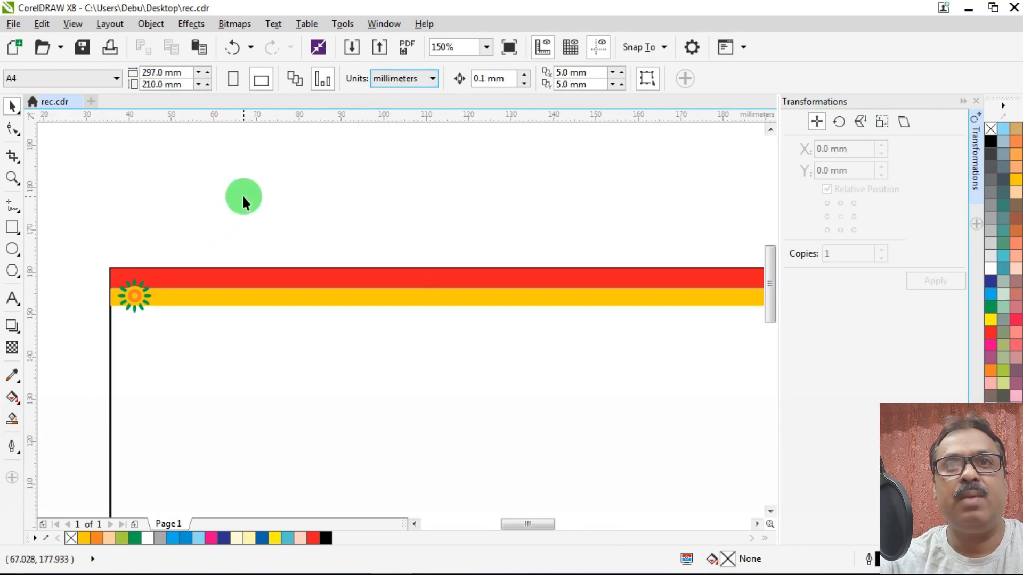
# Select the flower group and set its relative position offset to 9 mm horizontally towards the right.
pyautogui.moveTo(231, 214); pyautogui.dragTo(86, 336)
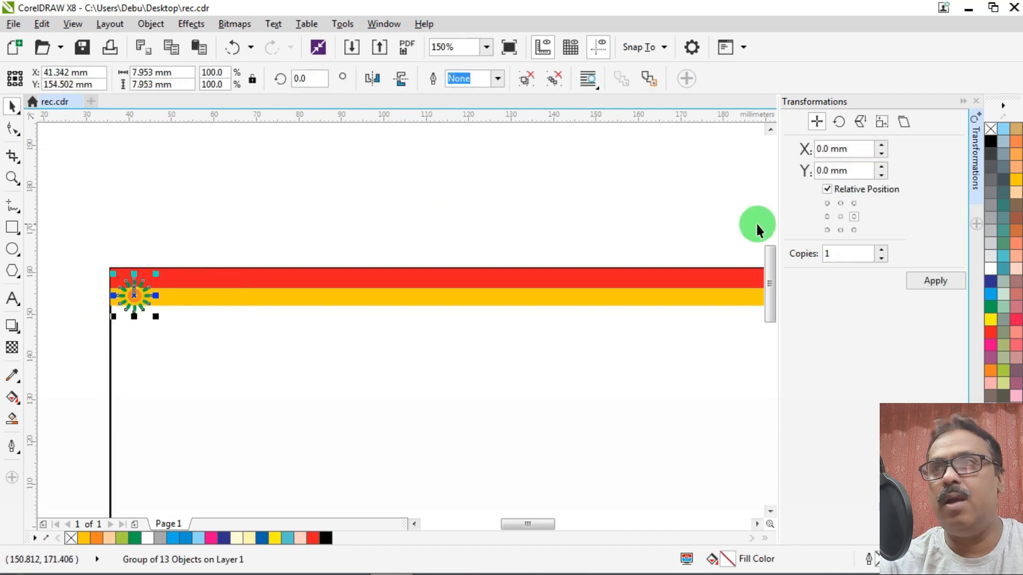
pyautogui.click(827, 216)
pyautogui.click(854, 216)
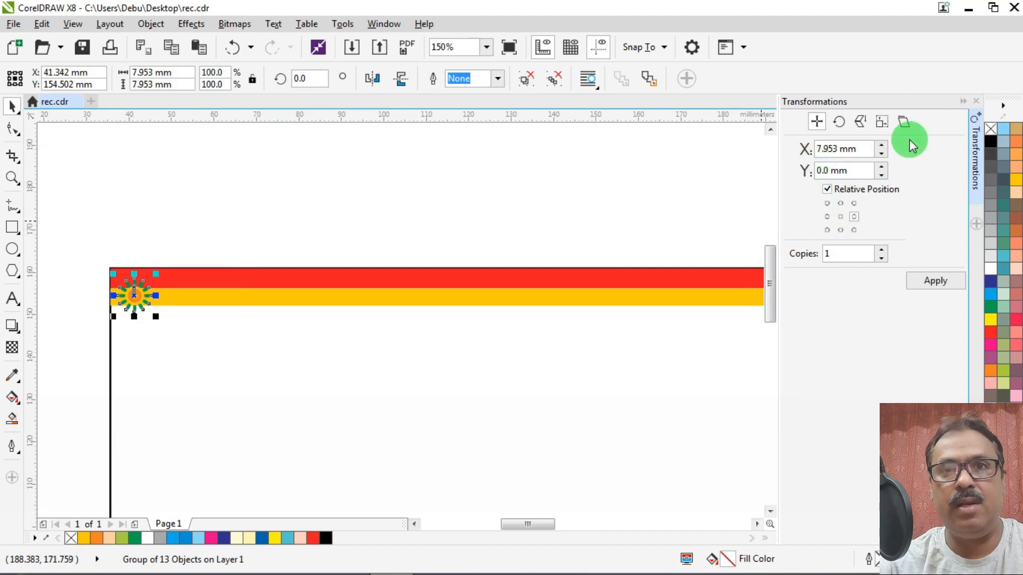
pyautogui.click(823, 149)
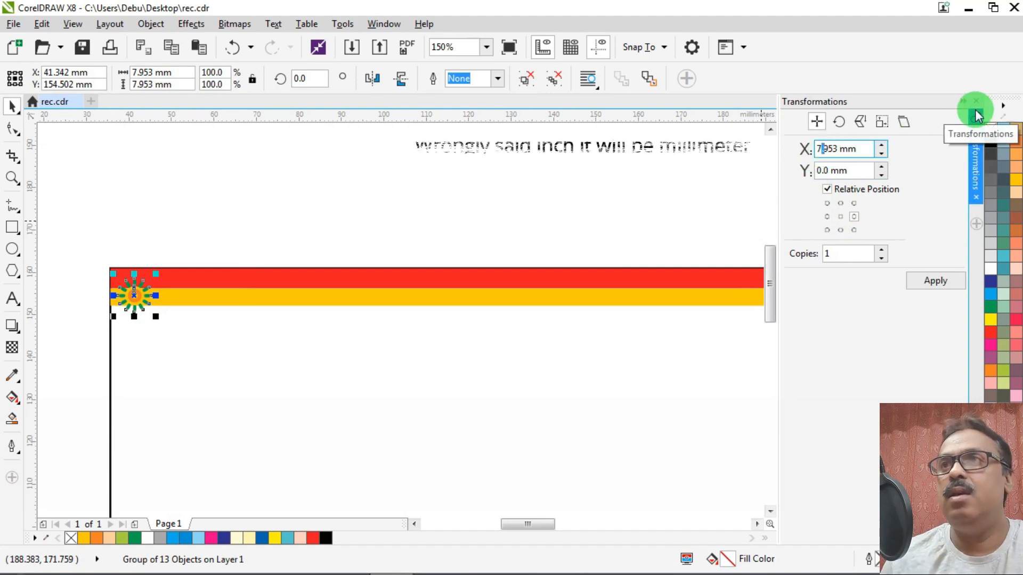
pyautogui.press('Right')
pyautogui.hotkey('shift', 'Left')
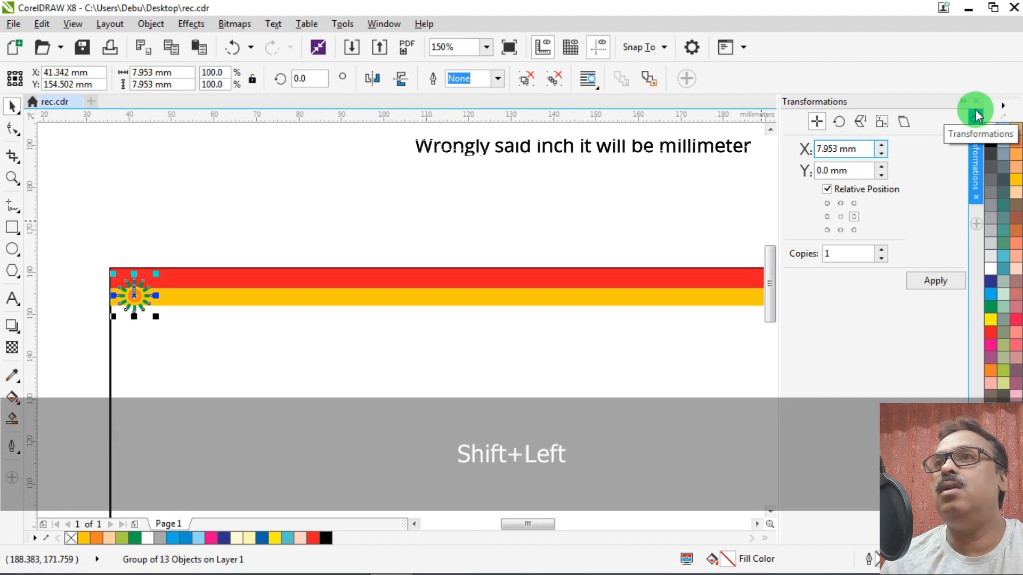
pyautogui.write('9')
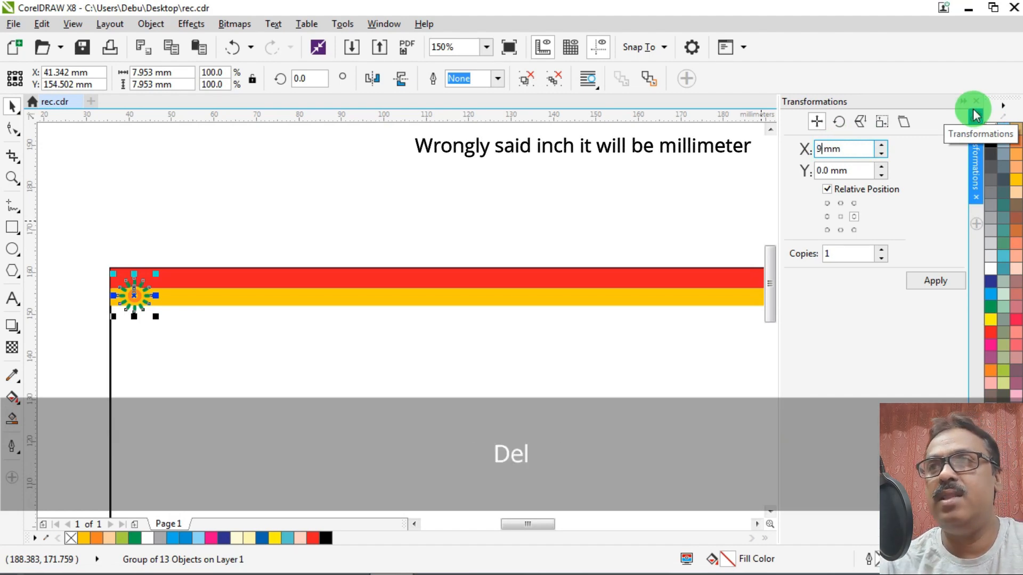
# Duplicate the flower repeatedly at 9 mm spacing until 24 flowers run along the yellow strip.
pyautogui.click(932, 281)
pyautogui.click(932, 282)
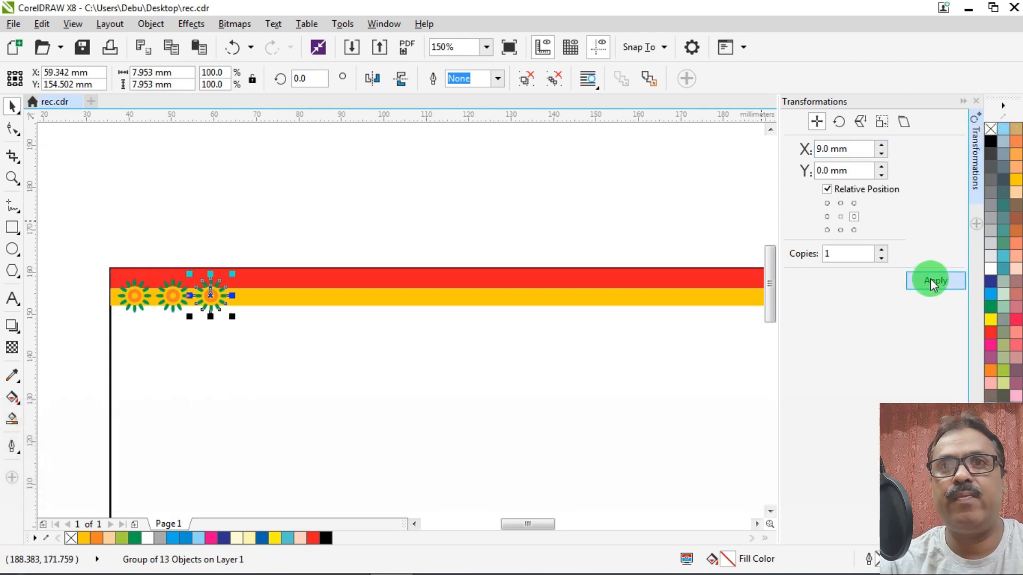
pyautogui.click(933, 281)
pyautogui.doubleClick(933, 282)
pyautogui.click(932, 282)
pyautogui.doubleClick(932, 282)
pyautogui.doubleClick(932, 281)
pyautogui.scroll(-2, 434, 285)
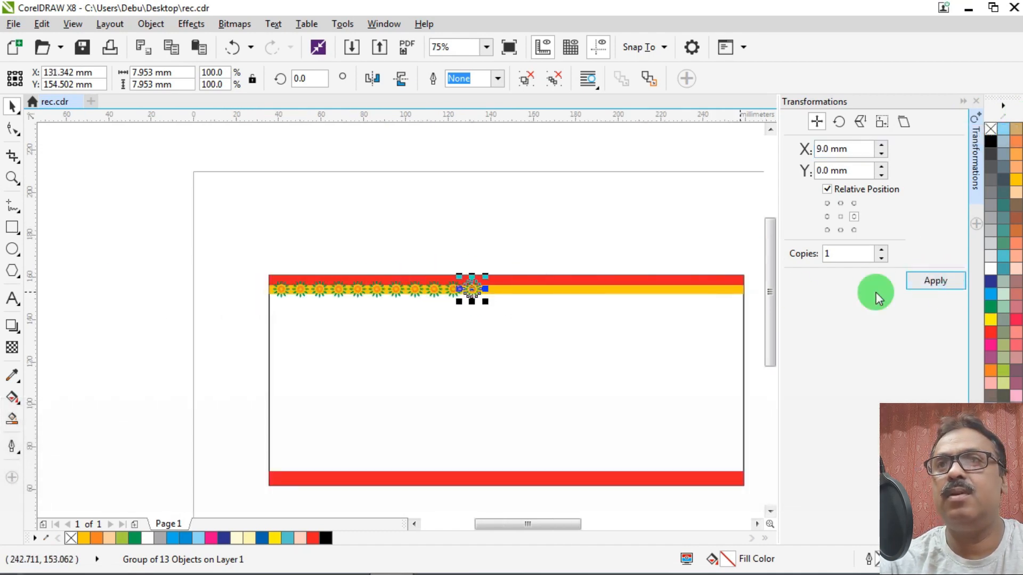
pyautogui.doubleClick(950, 281)
pyautogui.doubleClick(949, 281)
pyautogui.click(950, 281)
pyautogui.doubleClick(950, 280)
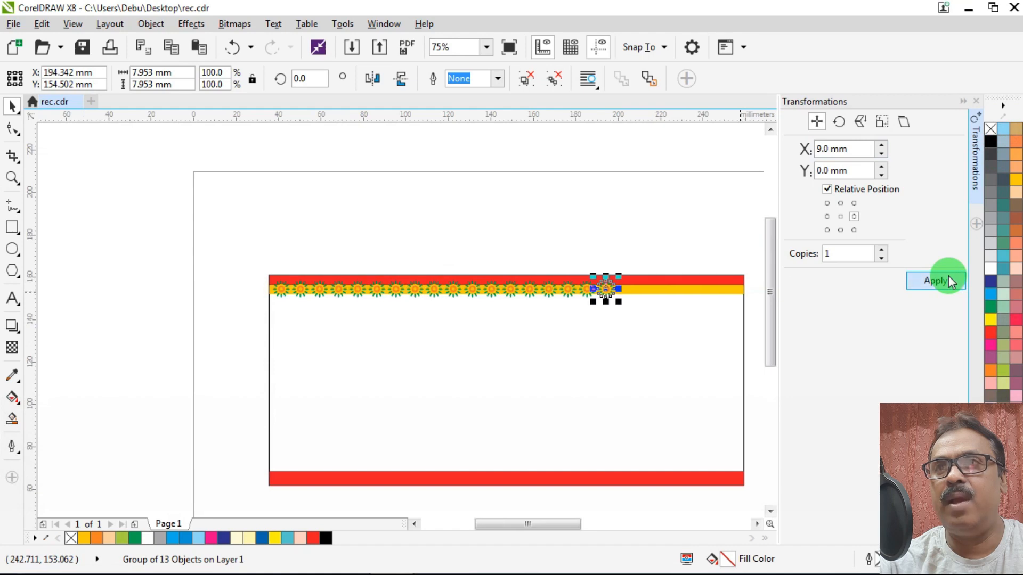
pyautogui.doubleClick(949, 281)
pyautogui.click(949, 280)
pyautogui.doubleClick(949, 280)
pyautogui.click(950, 281)
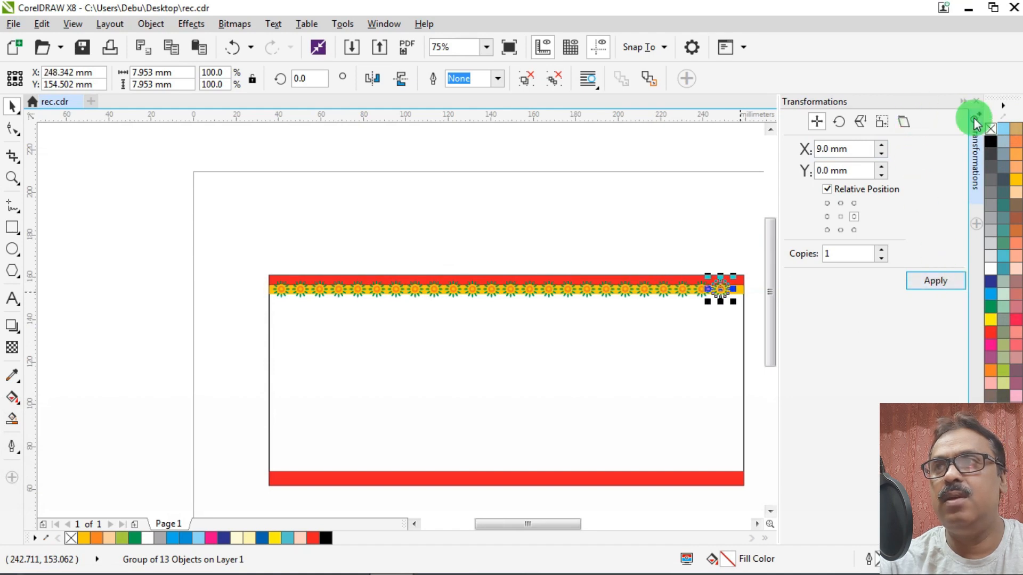
pyautogui.click(976, 101)
# Select all 24 flowers and stretch the row horizontally to about 219.5 mm wide.
pyautogui.moveTo(321, 232); pyautogui.dragTo(842, 283)
pyautogui.scroll(5, 839, 285)
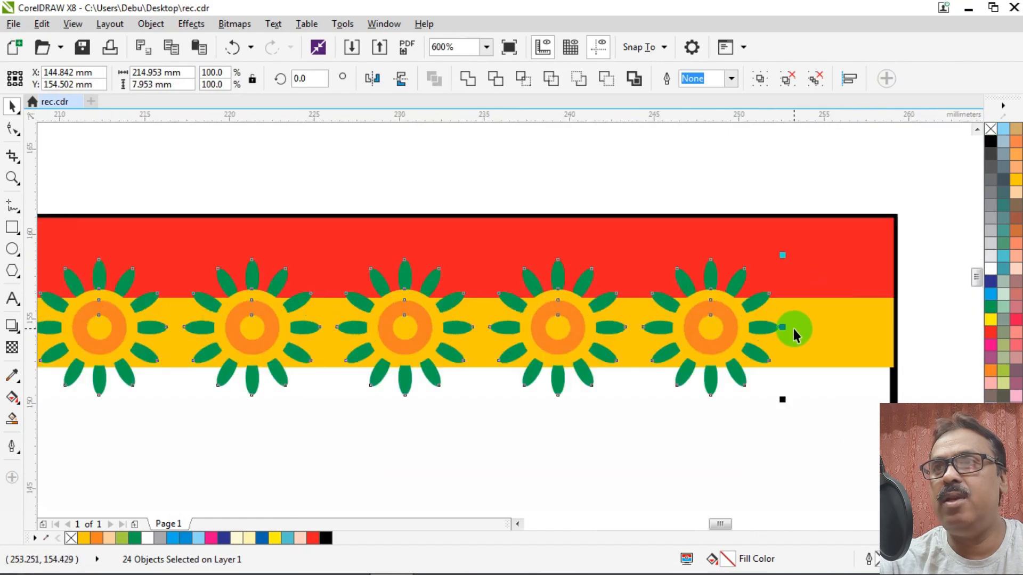
pyautogui.moveTo(782, 326); pyautogui.dragTo(859, 320)
pyautogui.scroll(-5, 736, 280)
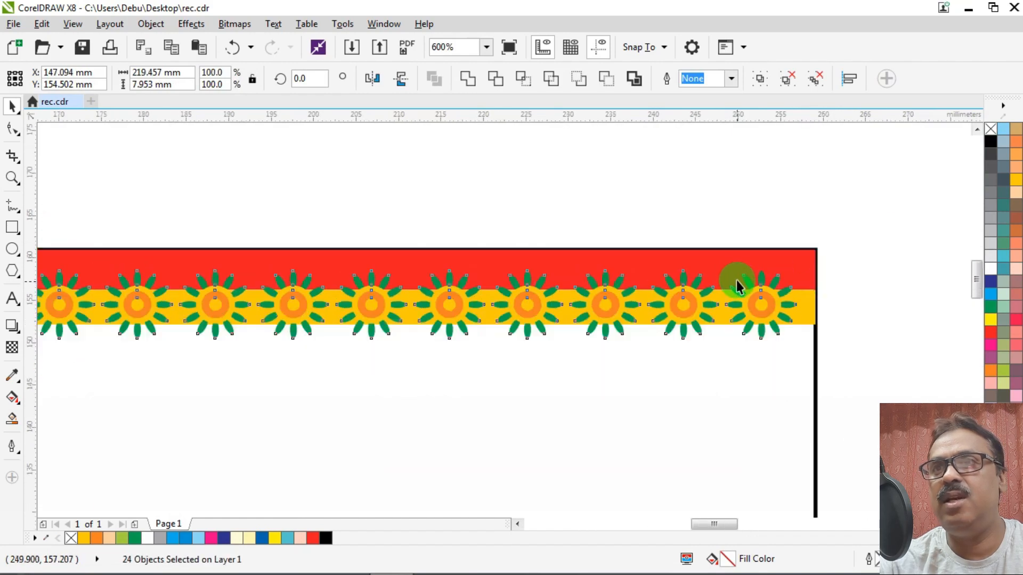
# Try to squash the flower row from below to a height of about 6.3 mm.
pyautogui.scroll(3, 580, 287)
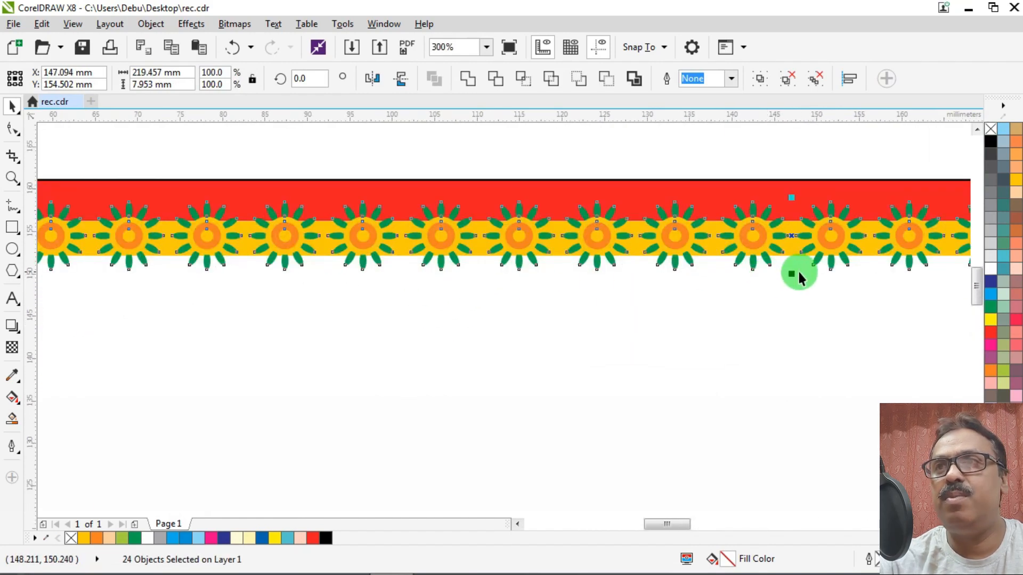
pyautogui.moveTo(792, 275); pyautogui.dragTo(792, 267)
pyautogui.scroll(-2, 516, 256)
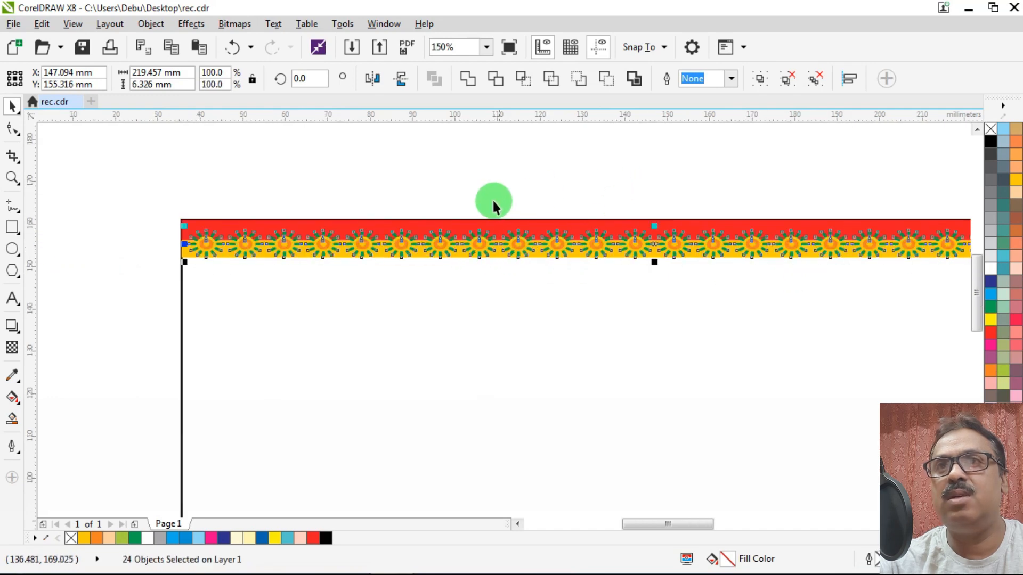
pyautogui.hotkey('ctrl', 'z')
# Compress the row of 24 flowers horizontally to about 200 mm wide, keeping its left end fixed.
pyautogui.scroll(-3, 510, 220)
pyautogui.scroll(3, 648, 223)
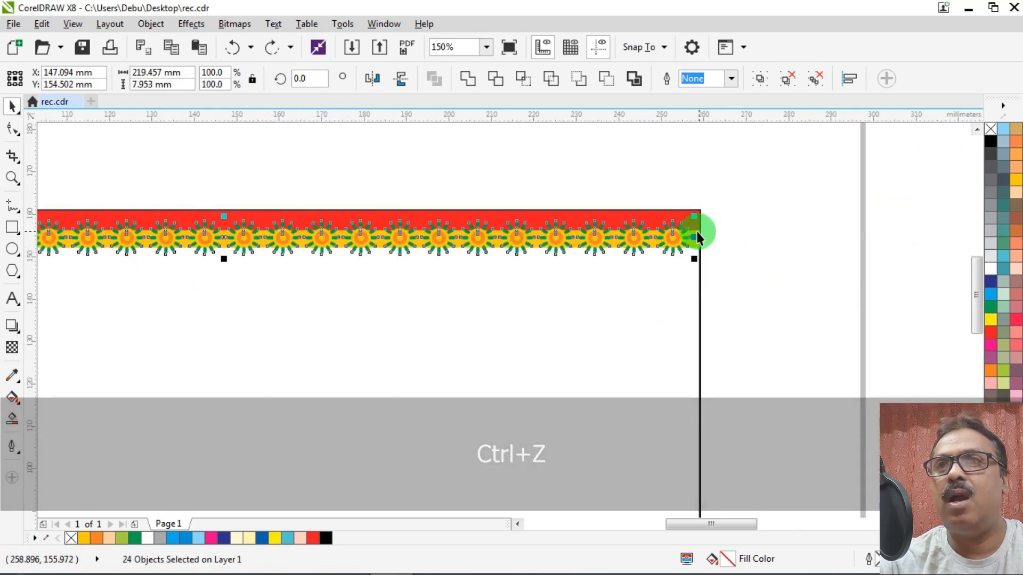
pyautogui.moveTo(689, 236); pyautogui.dragTo(612, 235)
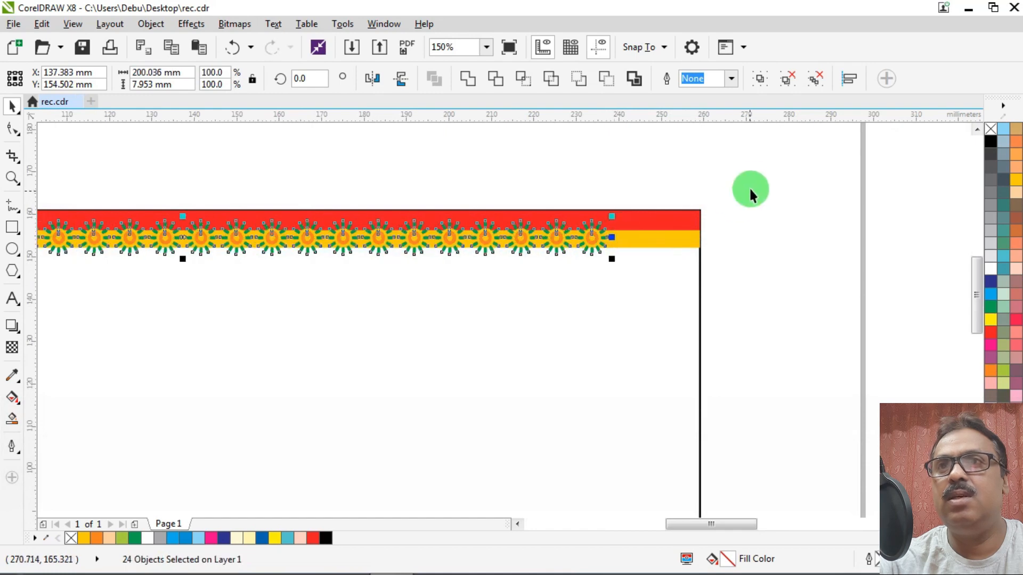
pyautogui.click(749, 187)
# Add two more copies of the row's last flower at 8.448 mm spacing towards the strip's right end.
pyautogui.click(609, 241)
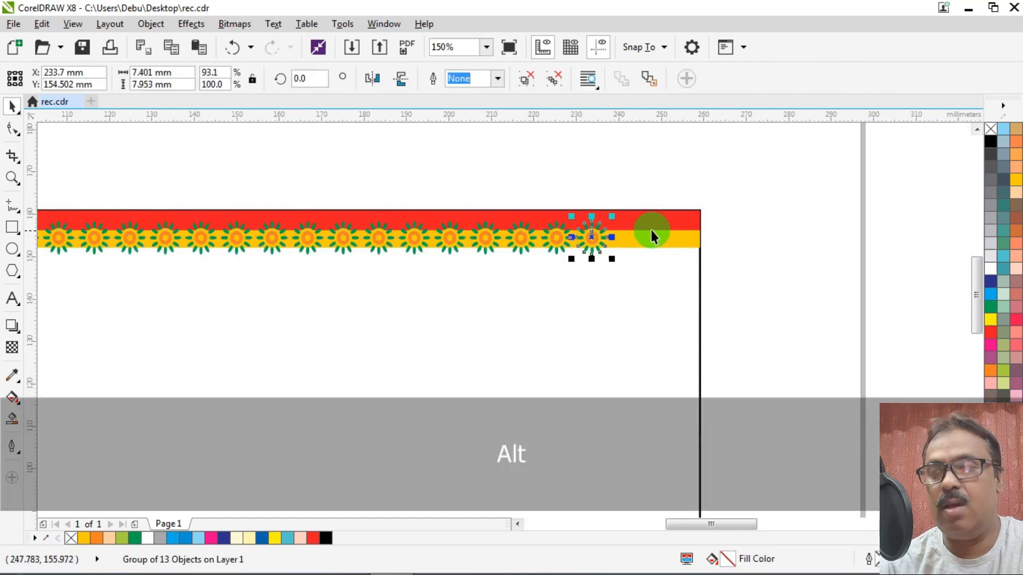
pyautogui.hotkey('alt', 'F7')
pyautogui.click(843, 197)
pyautogui.click(927, 281)
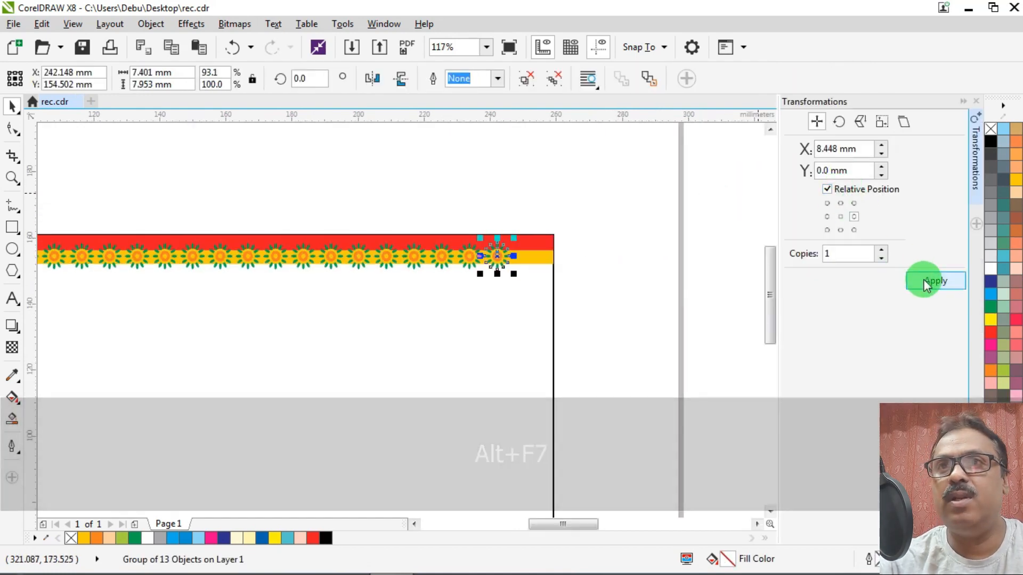
pyautogui.click(926, 282)
pyautogui.click(646, 194)
pyautogui.scroll(-3, 621, 201)
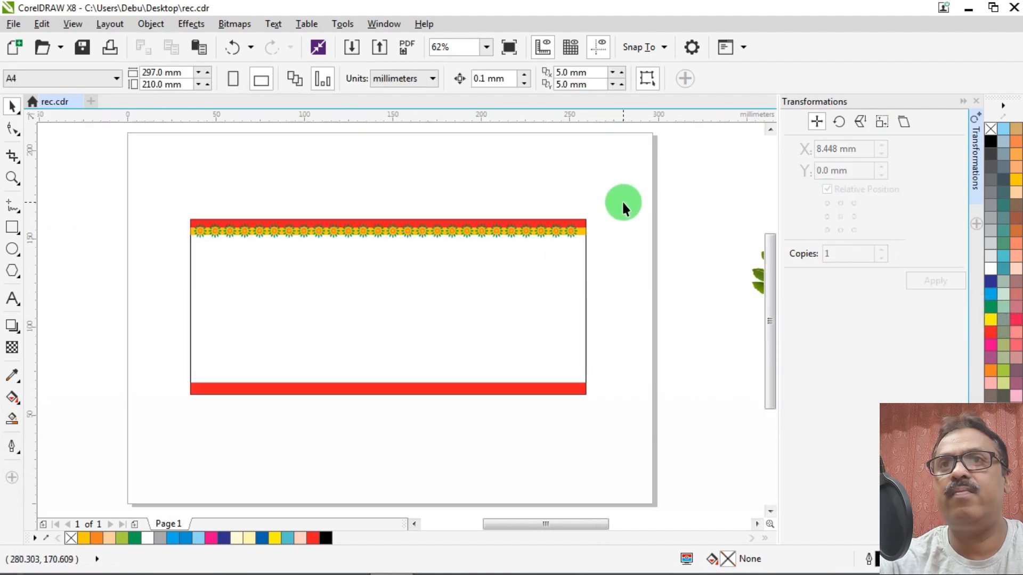
pyautogui.scroll(5, 292, 225)
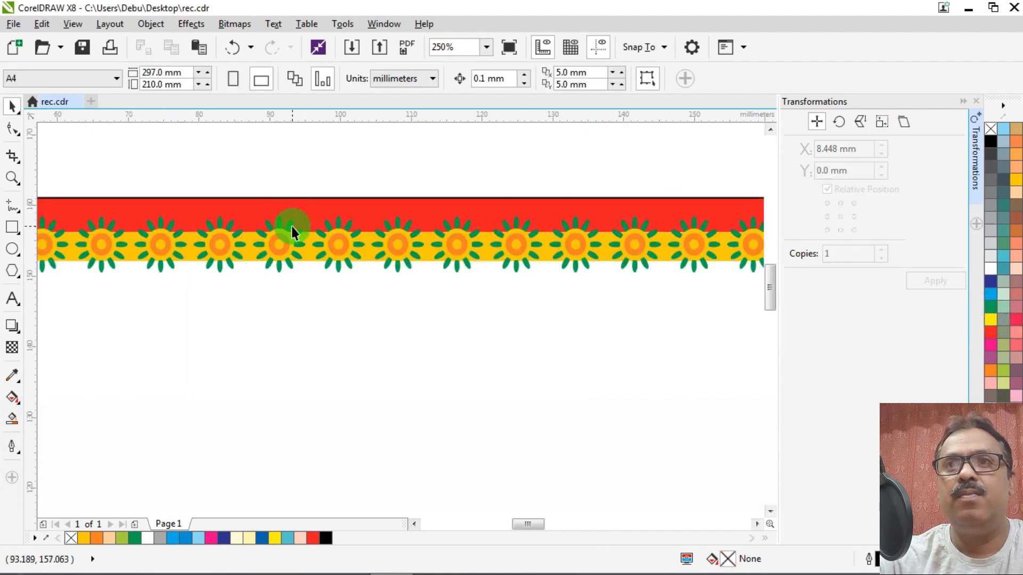
pyautogui.scroll(-5, 292, 226)
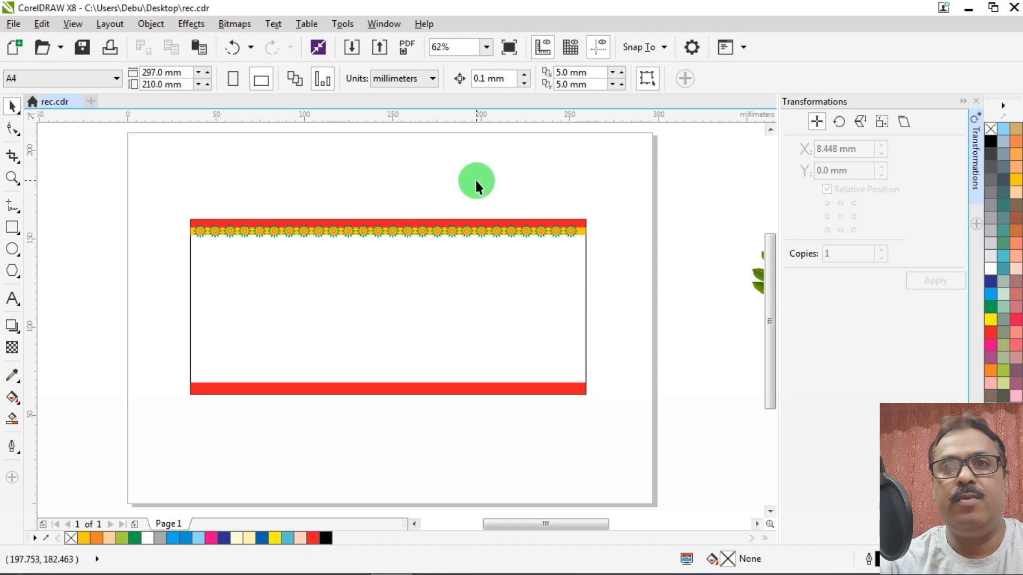
# Fill the large form rectangle with white and remove its outline.
pyautogui.scroll(4, 562, 307)
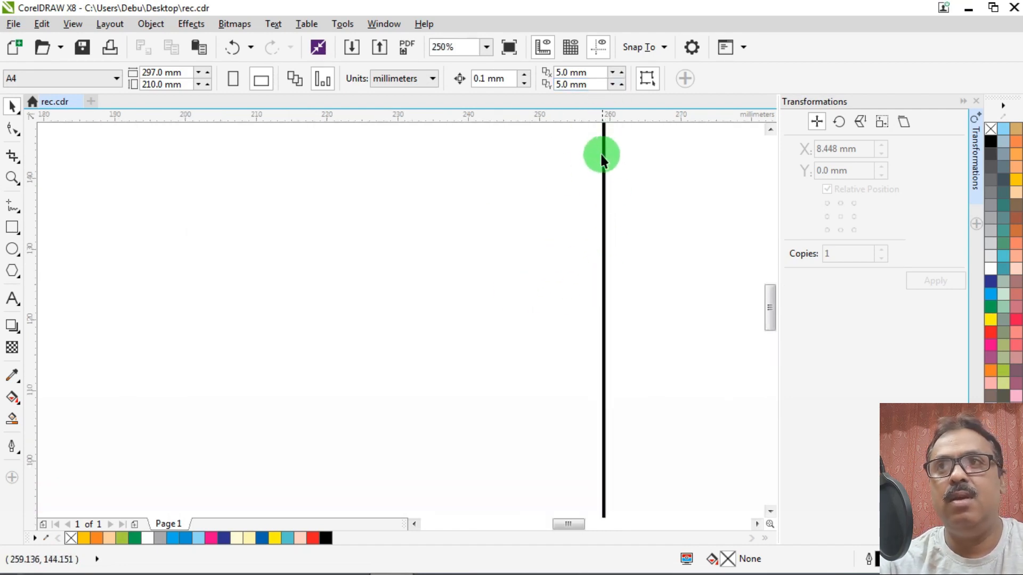
pyautogui.scroll(-2, 598, 180)
pyautogui.click(597, 179)
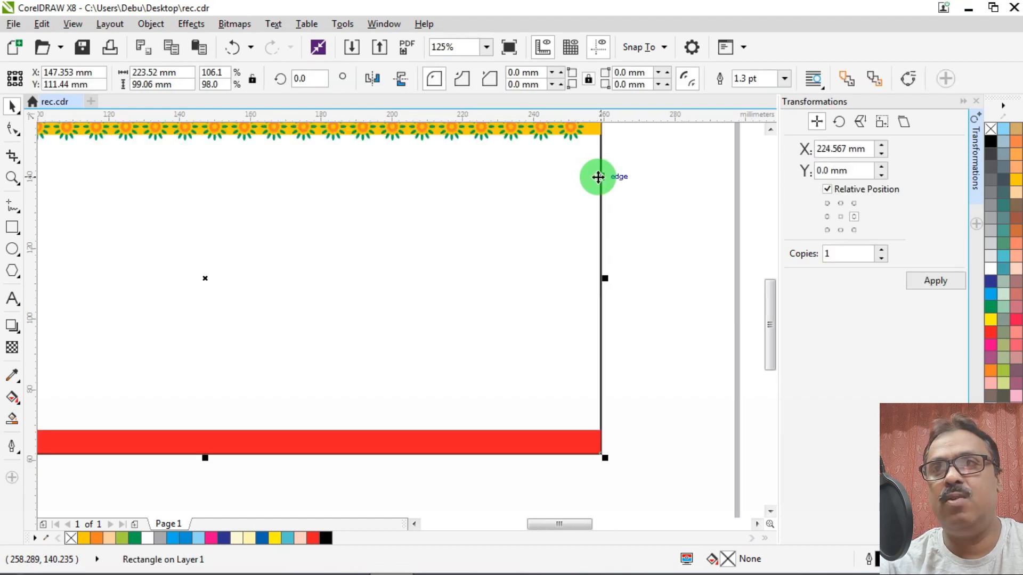
pyautogui.click(990, 270)
pyautogui.rightClick(990, 127)
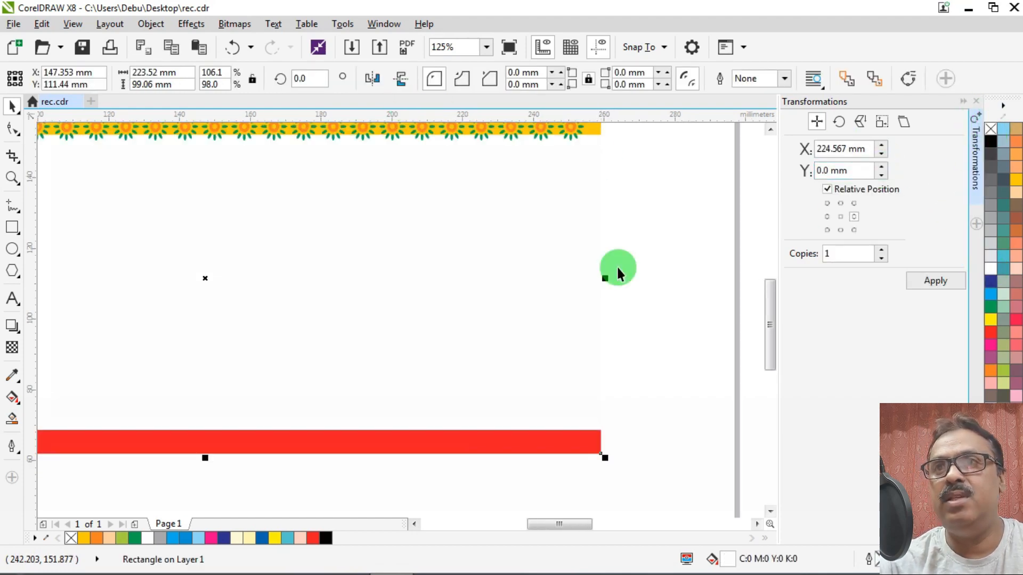
pyautogui.scroll(-2, 516, 237)
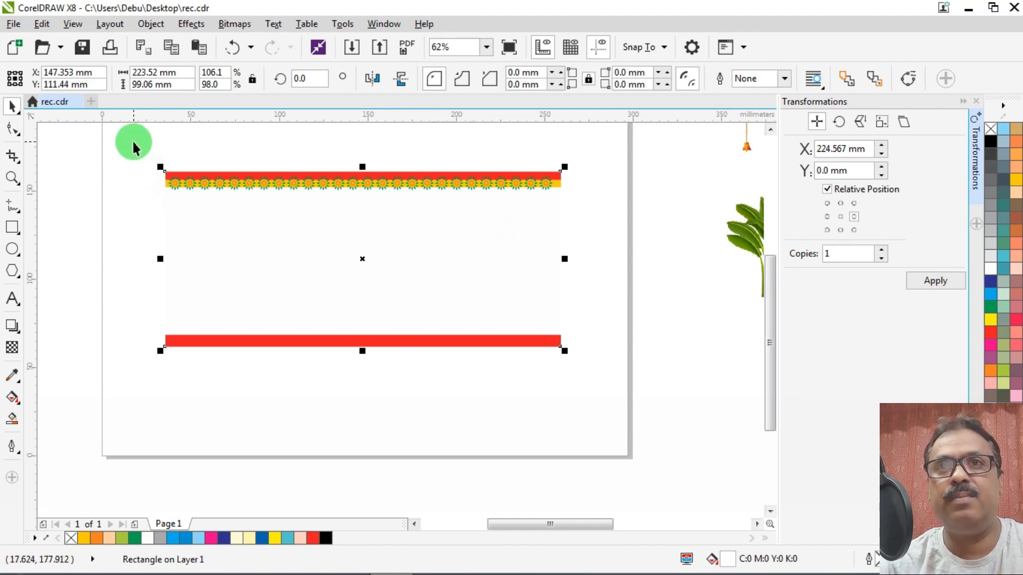
pyautogui.moveTo(111, 137); pyautogui.dragTo(132, 163)
# Examine the gaps between the flower row and both ends of the yellow border strip.
pyautogui.scroll(1, 213, 211)
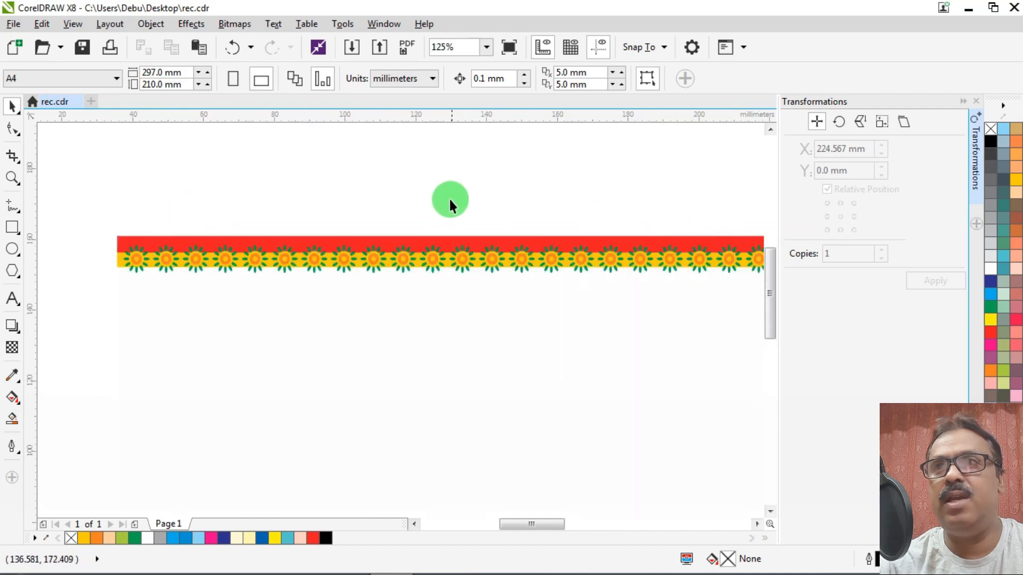
pyautogui.scroll(-1, 449, 197)
pyautogui.scroll(2, 671, 240)
pyautogui.scroll(1, 666, 234)
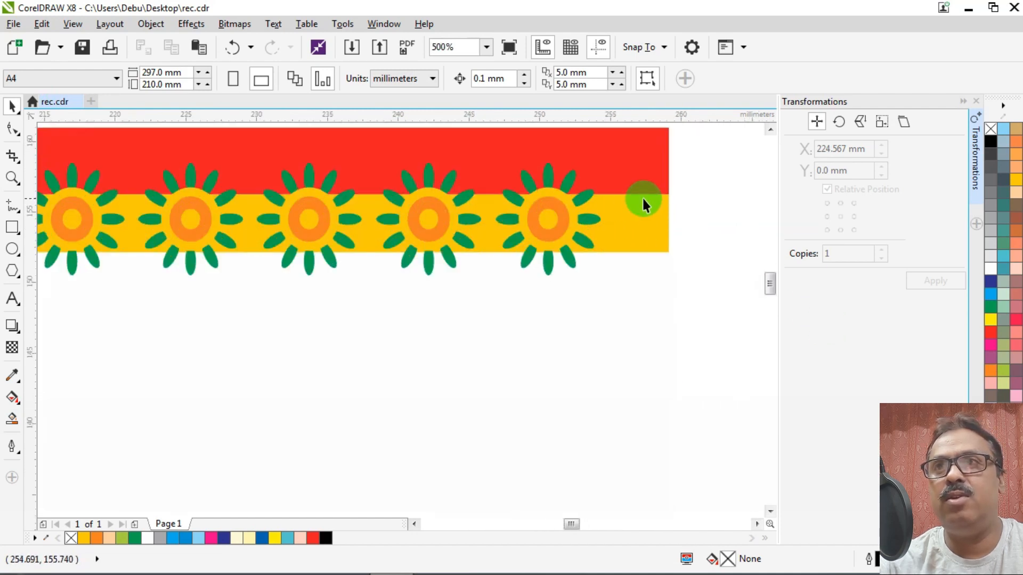
pyautogui.scroll(-3, 574, 205)
pyautogui.scroll(4, 187, 212)
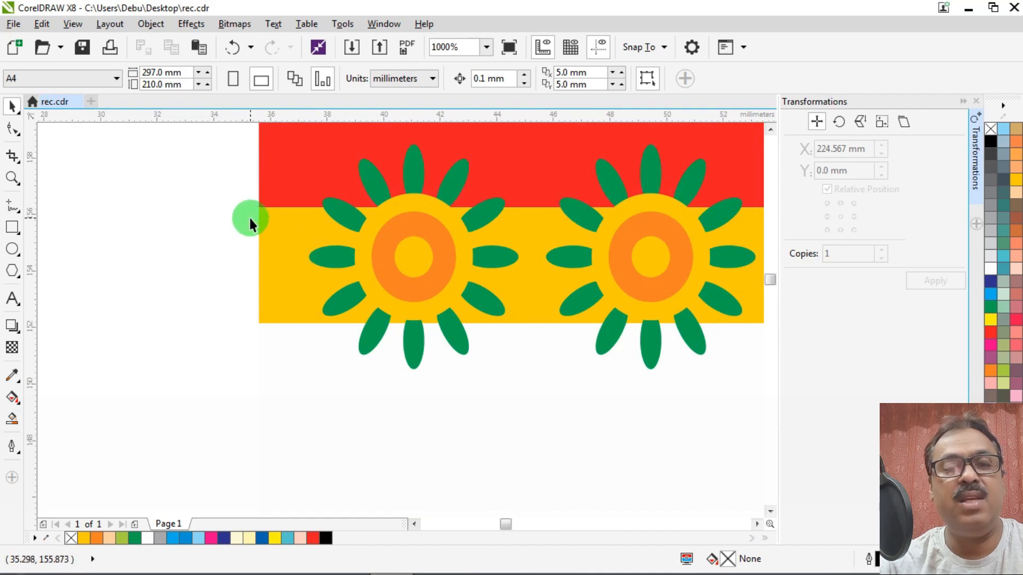
pyautogui.scroll(-3, 222, 200)
pyautogui.scroll(-1, 223, 201)
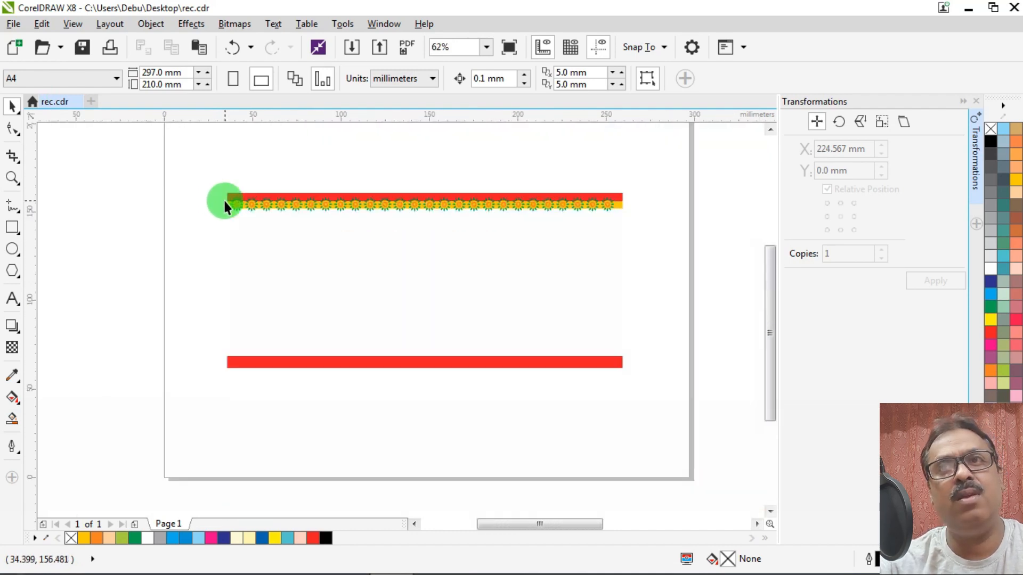
# Select all 26 flowers and stretch the row horizontally to about 219.7 mm wide, keeping its left end fixed.
pyautogui.scroll(1, 363, 210)
pyautogui.moveTo(170, 164); pyautogui.dragTo(593, 229)
pyautogui.scroll(3, 592, 230)
pyautogui.scroll(4, 592, 223)
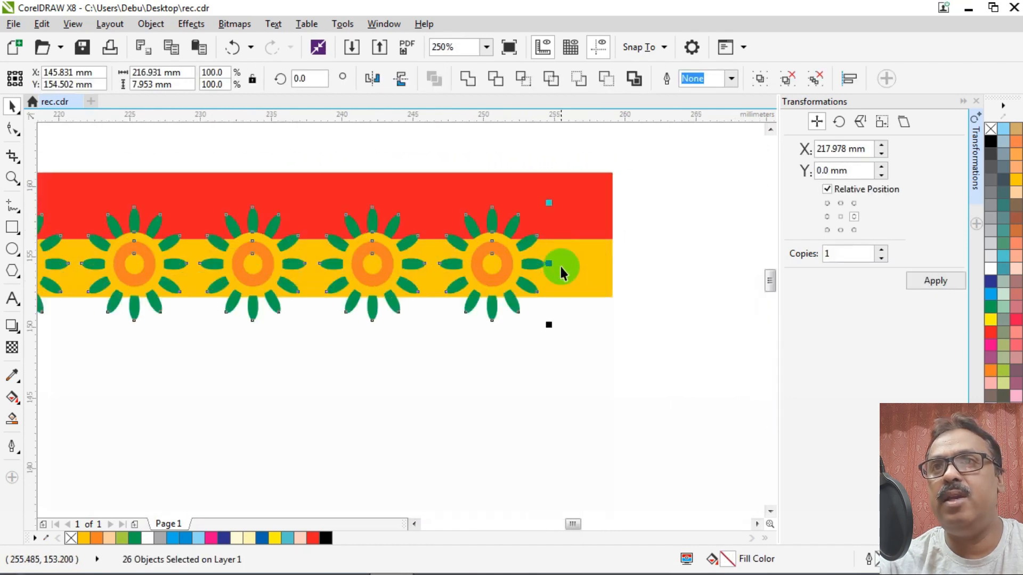
pyautogui.moveTo(557, 261); pyautogui.dragTo(604, 254)
# Group the 26 flowers and centre the group horizontally on the upper red strip.
pyautogui.hotkey('ctrl', 'g')
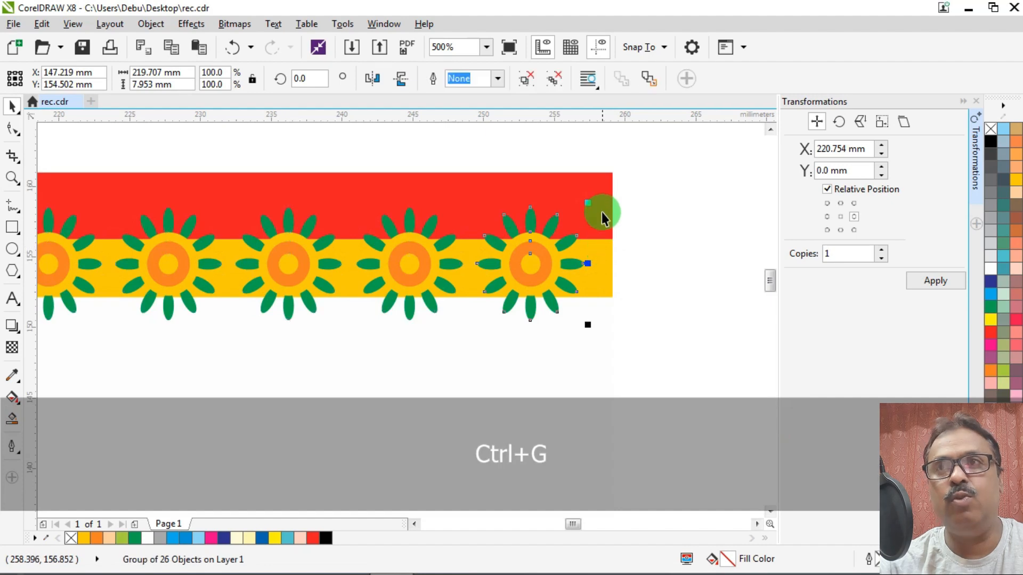
pyautogui.keyDown('shift'); pyautogui.click(550, 177); pyautogui.keyUp('shift')
pyautogui.press('c')
pyautogui.scroll(-7, 575, 219)
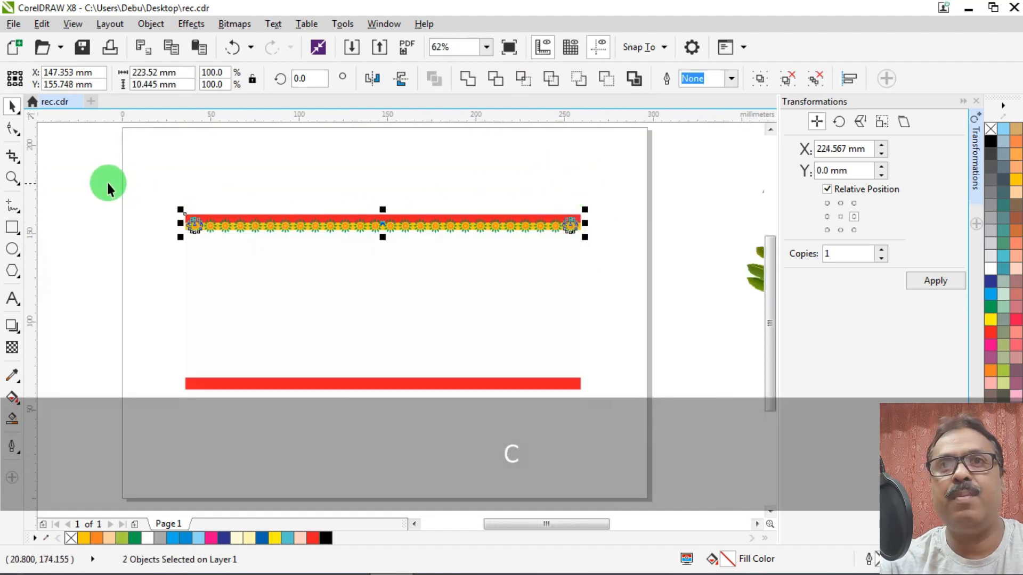
# Group the form's five objects and send the group to the back of the page.
pyautogui.moveTo(108, 189); pyautogui.dragTo(650, 430)
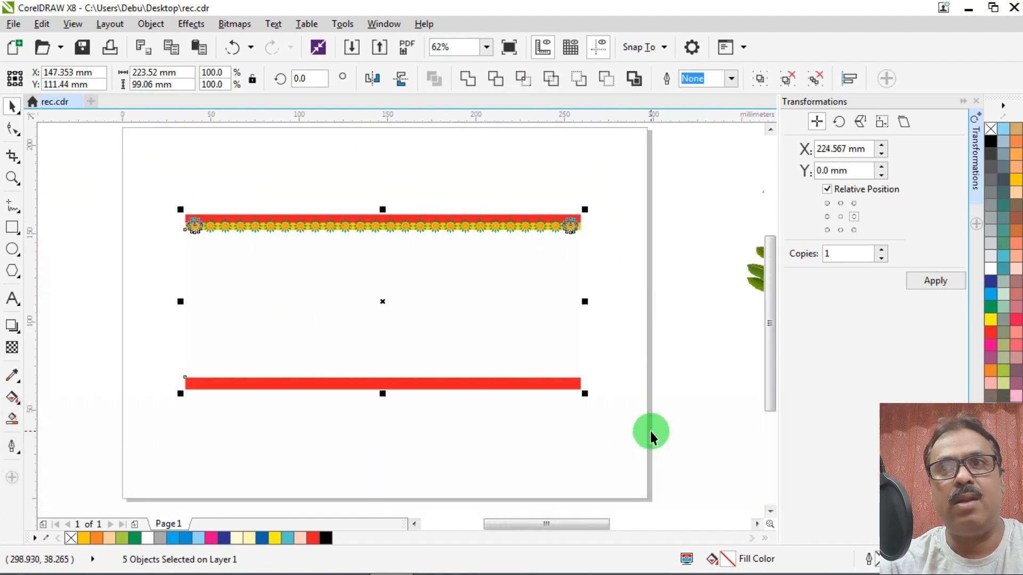
pyautogui.hotkey('ctrl', 'g')
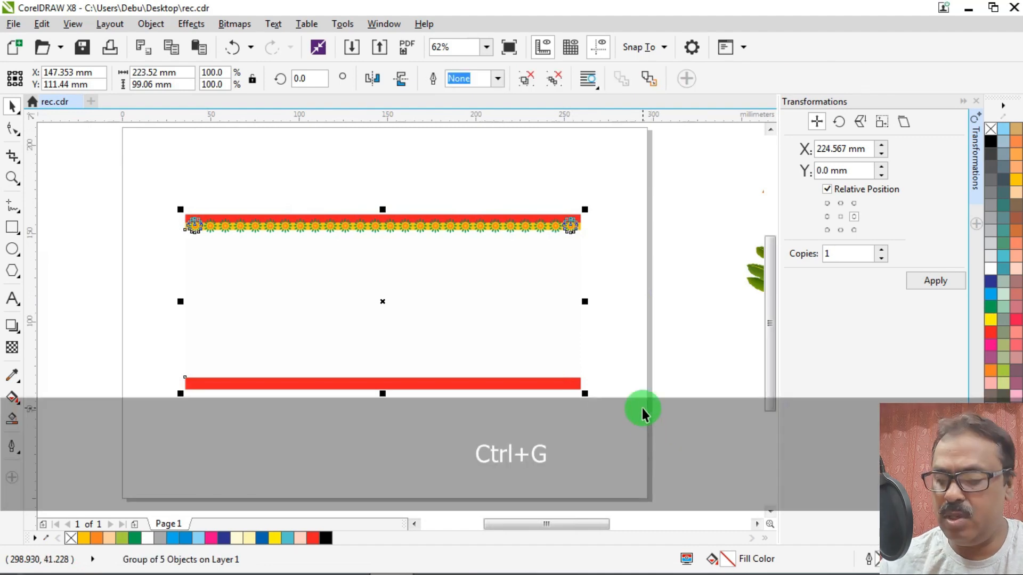
pyautogui.hotkey('ctrl', 'End')
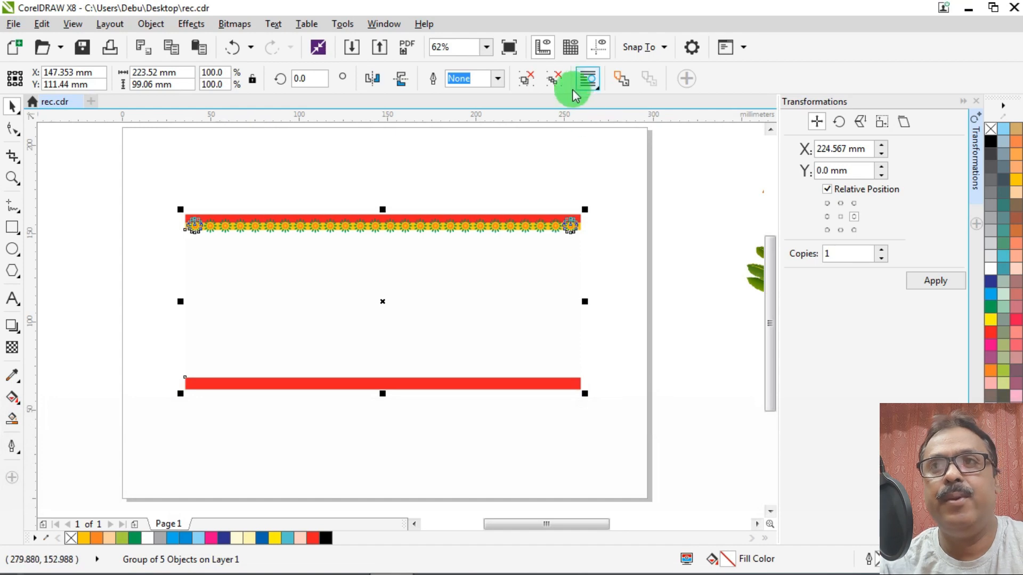
# Shift the drum picture about 21 mm to the right and the banana plant slightly down and left beside the page.
pyautogui.scroll(-4, 411, 228)
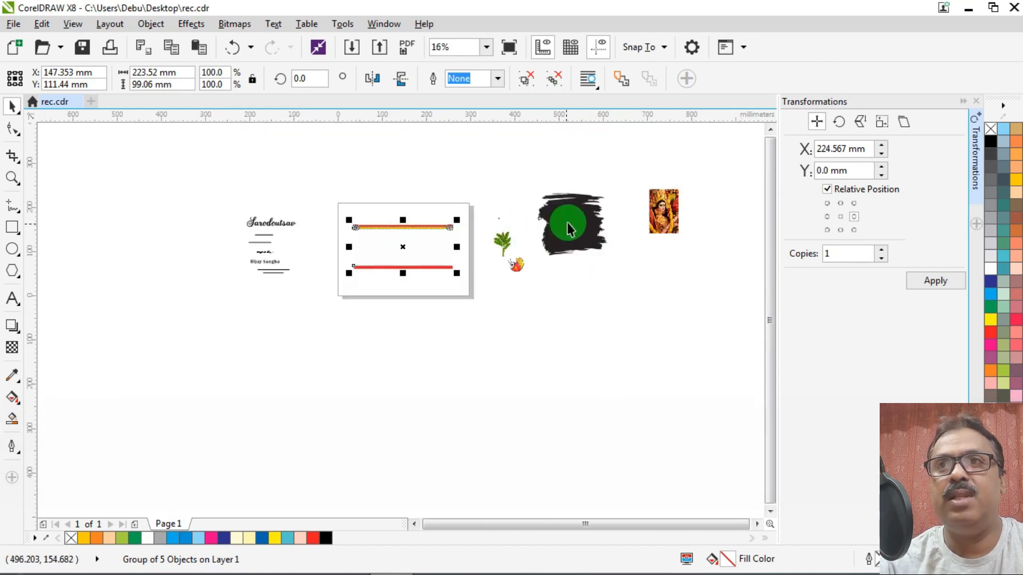
pyautogui.scroll(4, 567, 224)
pyautogui.click(558, 199)
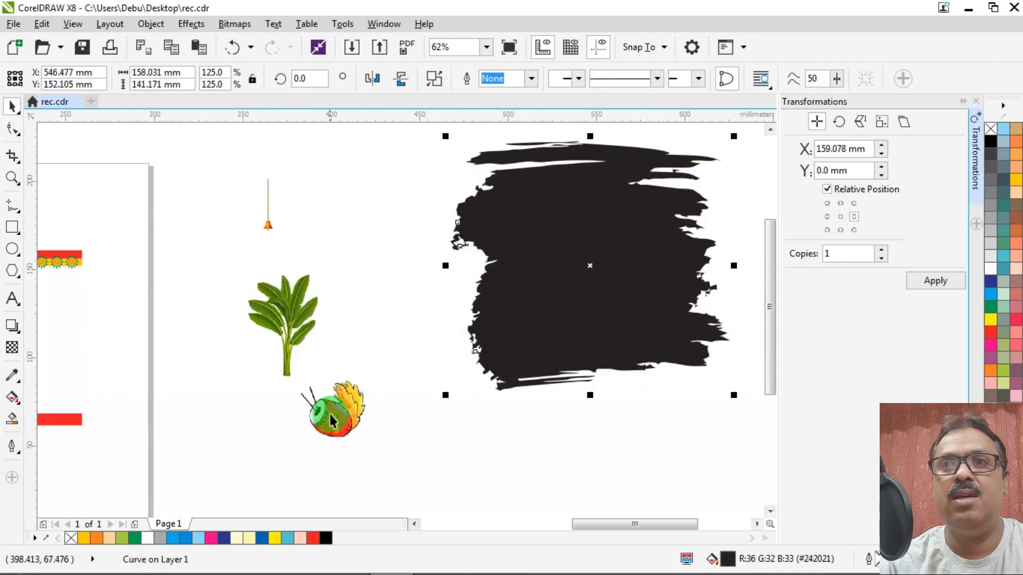
pyautogui.moveTo(331, 414)
pyautogui.mouseDown()
pyautogui.moveTo(355, 403)
pyautogui.moveTo(368, 414)
pyautogui.mouseUp()
pyautogui.click(261, 213)
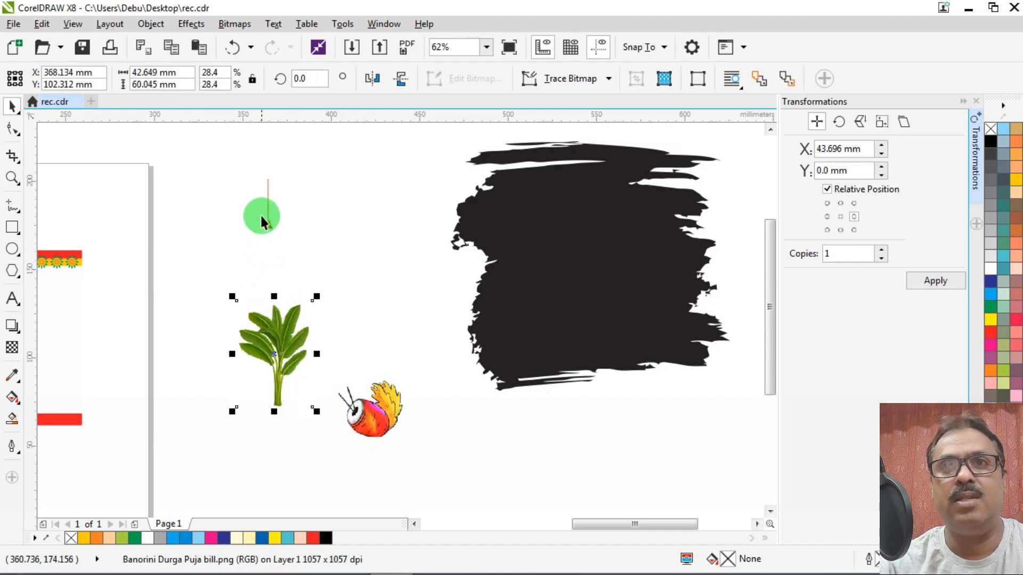
pyautogui.scroll(4, 259, 210)
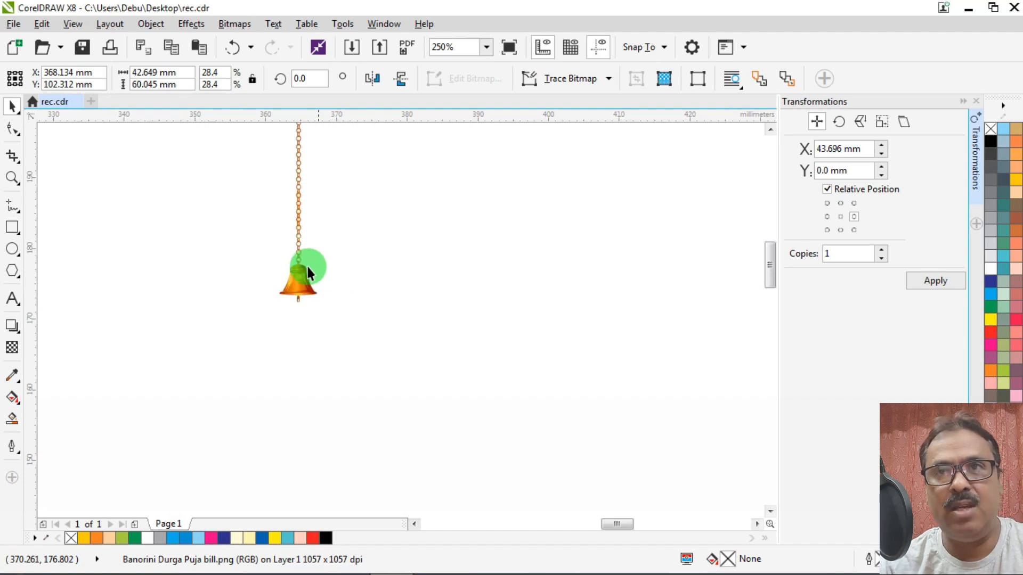
# Move the goddess photo closer to the black brush stroke, to about X 716 mm and Y 184.4 mm.
pyautogui.scroll(-5, 303, 263)
pyautogui.scroll(3, 431, 267)
pyautogui.scroll(1, 455, 216)
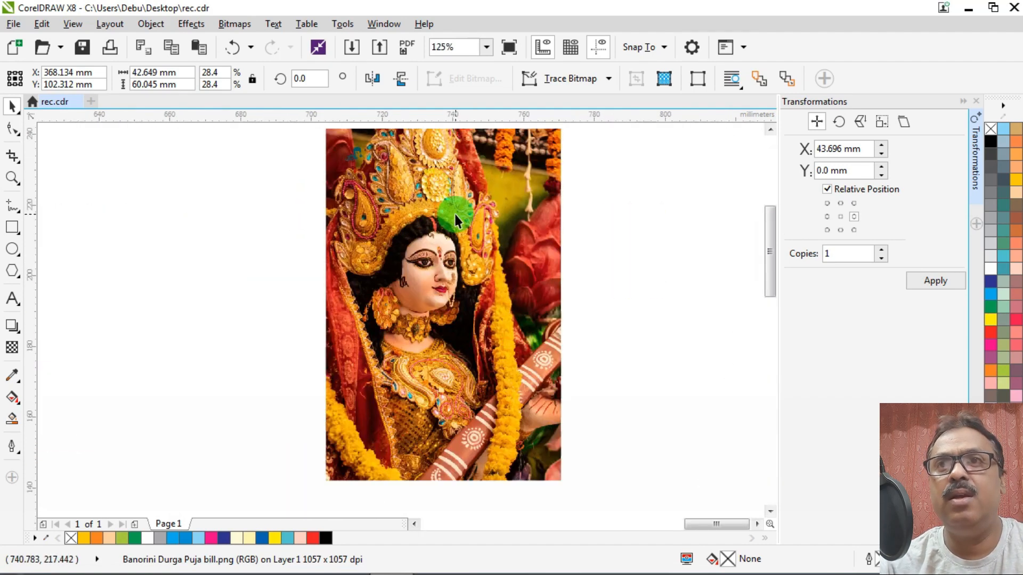
pyautogui.moveTo(445, 206); pyautogui.dragTo(369, 236)
pyautogui.scroll(1, 363, 301)
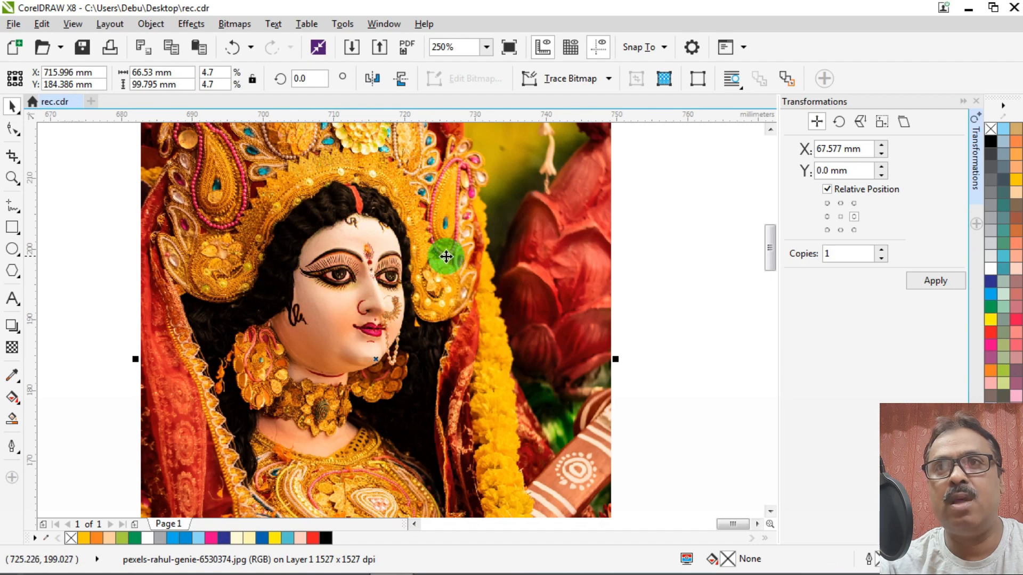
# Examine the Sarodoutsav title, year, contract form heading and organiser texts laid out beside the page.
pyautogui.scroll(-8, 446, 255)
pyautogui.scroll(-2, 446, 256)
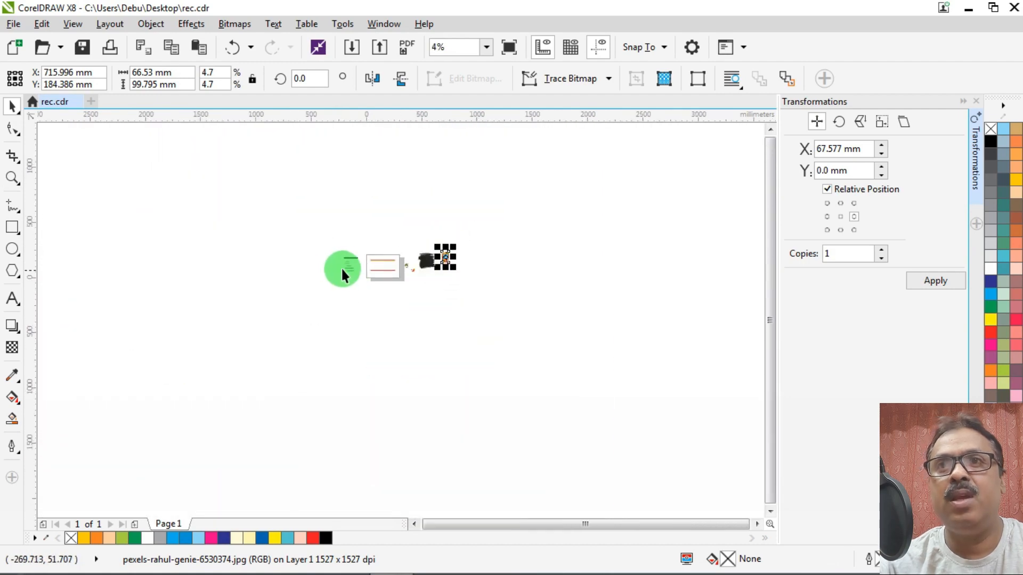
pyautogui.scroll(7, 341, 267)
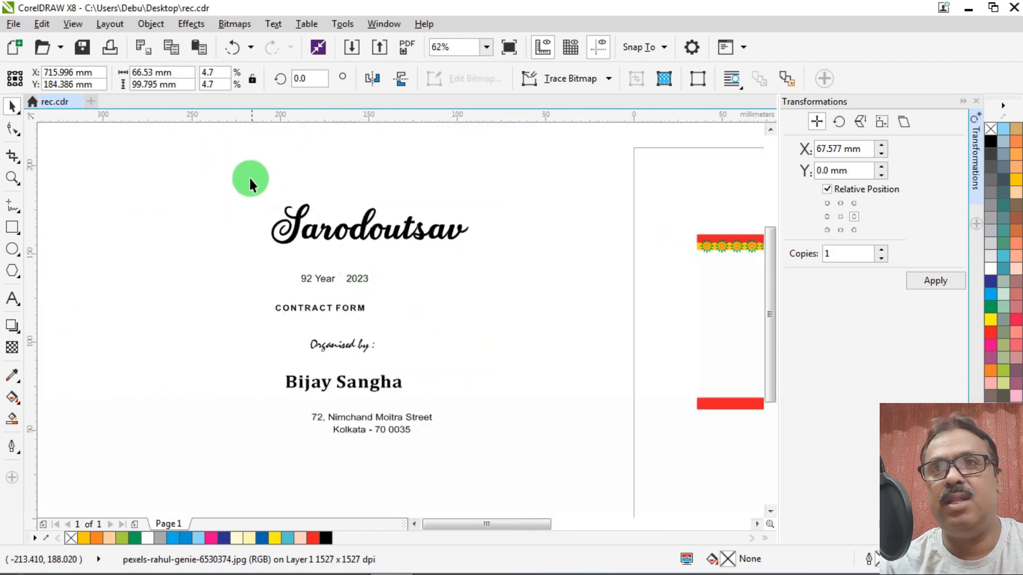
pyautogui.scroll(2, 348, 233)
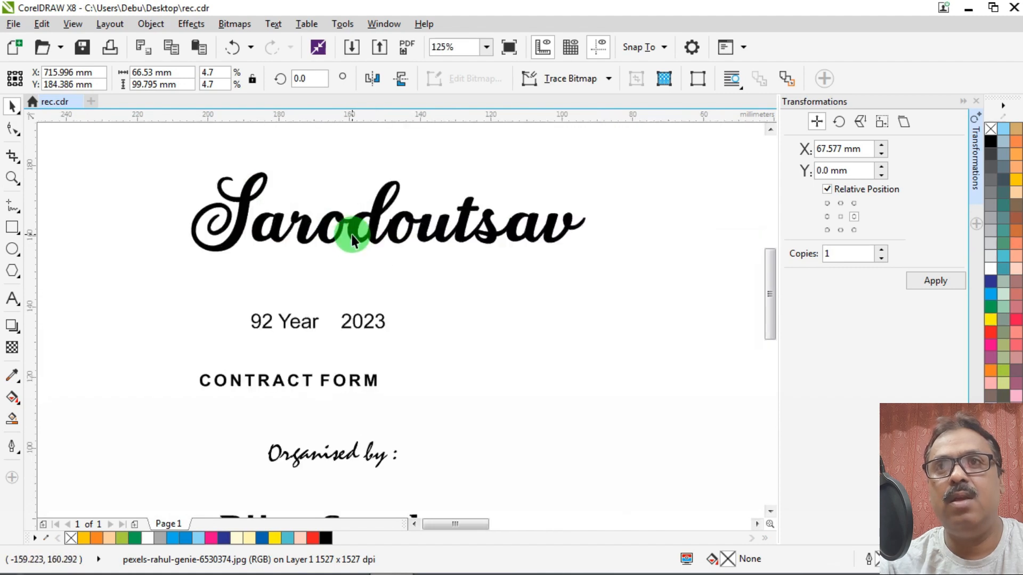
pyautogui.scroll(-4, 438, 216)
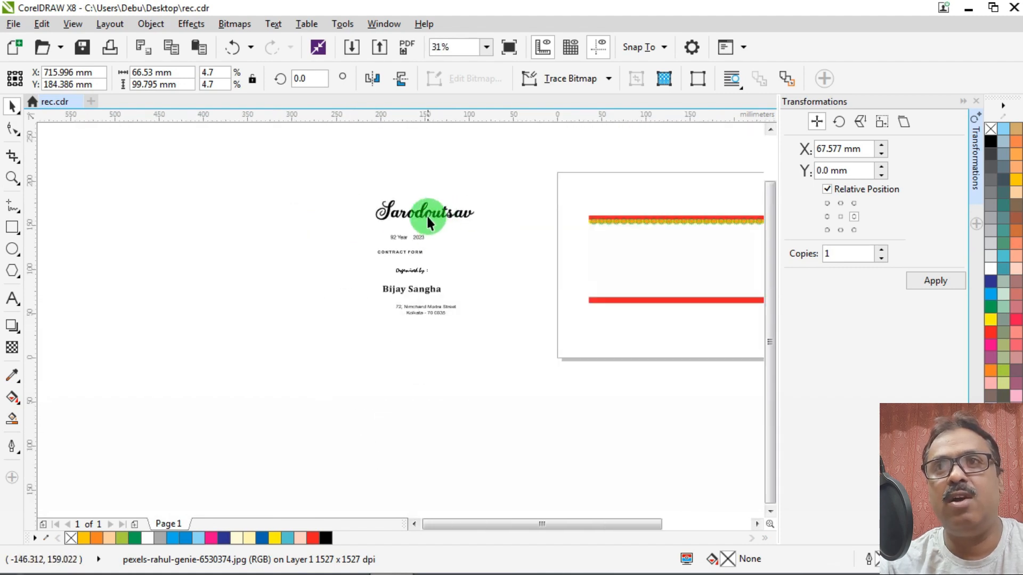
pyautogui.scroll(4, 428, 220)
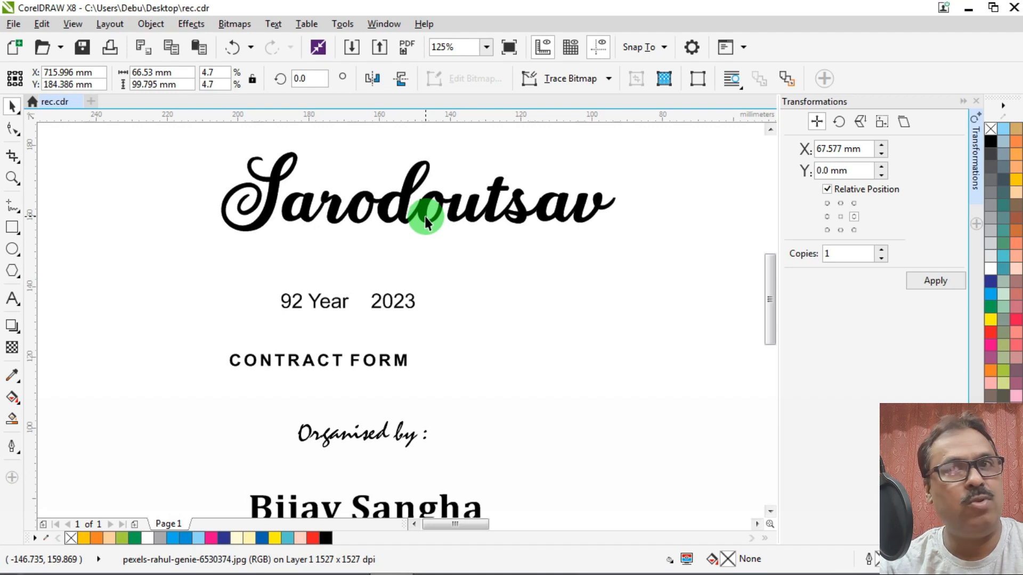
pyautogui.scroll(-4, 258, 270)
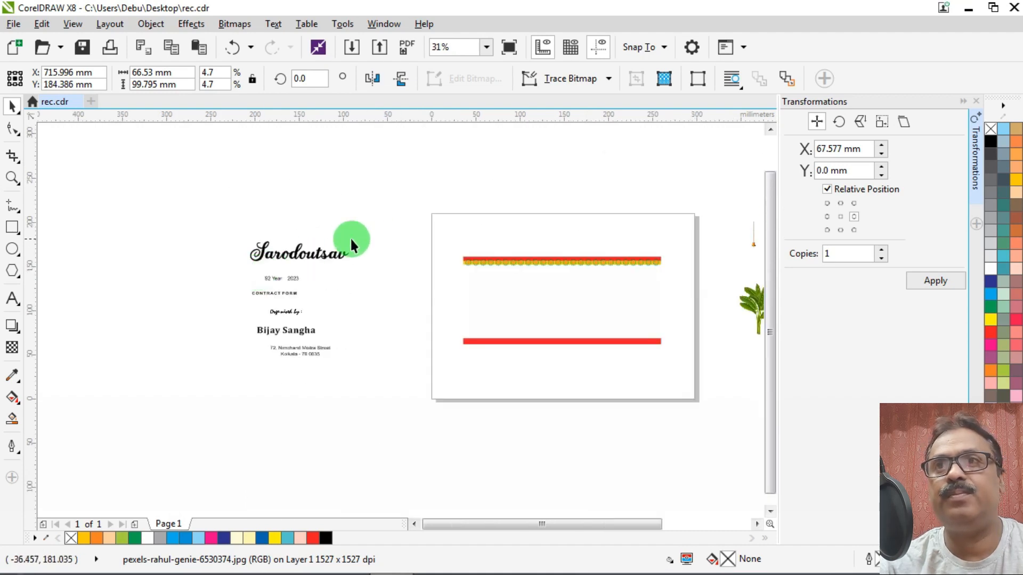
pyautogui.scroll(-1, 442, 229)
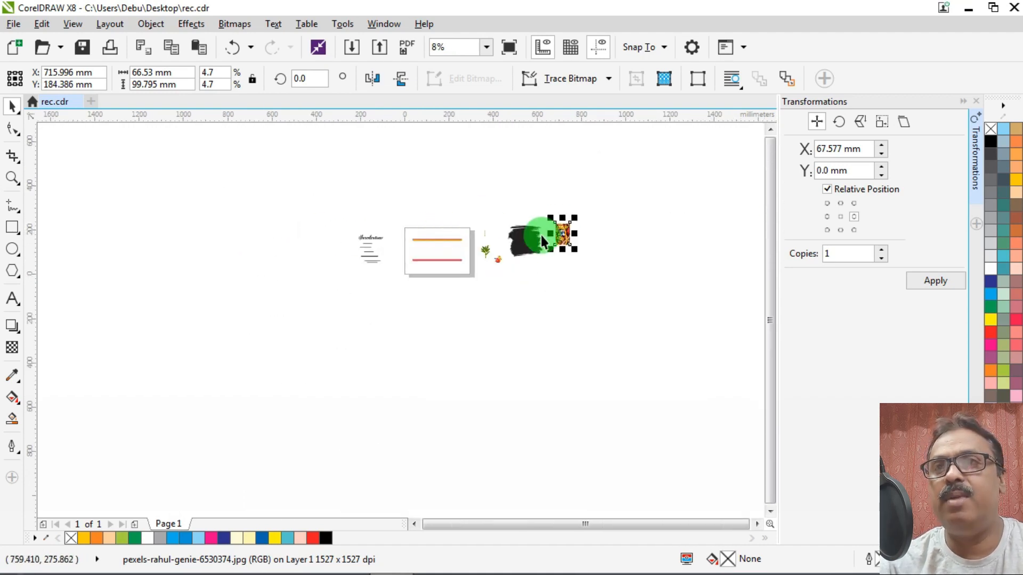
# Move the goddess photo across to the page's left edge, at about X -32 mm and Y 122 mm.
pyautogui.scroll(2, 469, 241)
pyautogui.scroll(-2, 502, 197)
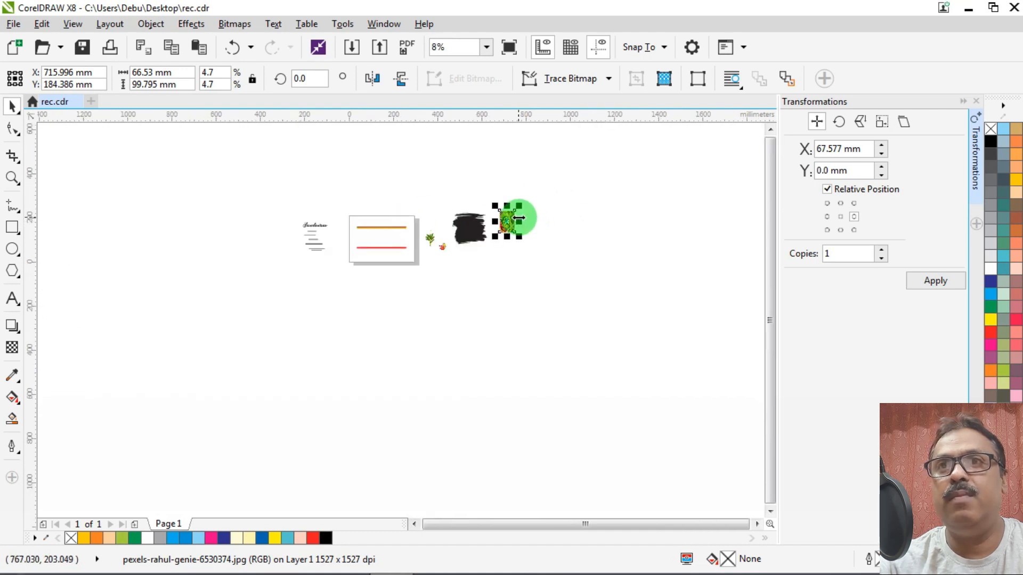
pyautogui.moveTo(518, 217); pyautogui.dragTo(346, 237)
pyautogui.hotkey('ctrl', 'z')
pyautogui.scroll(3, 357, 230)
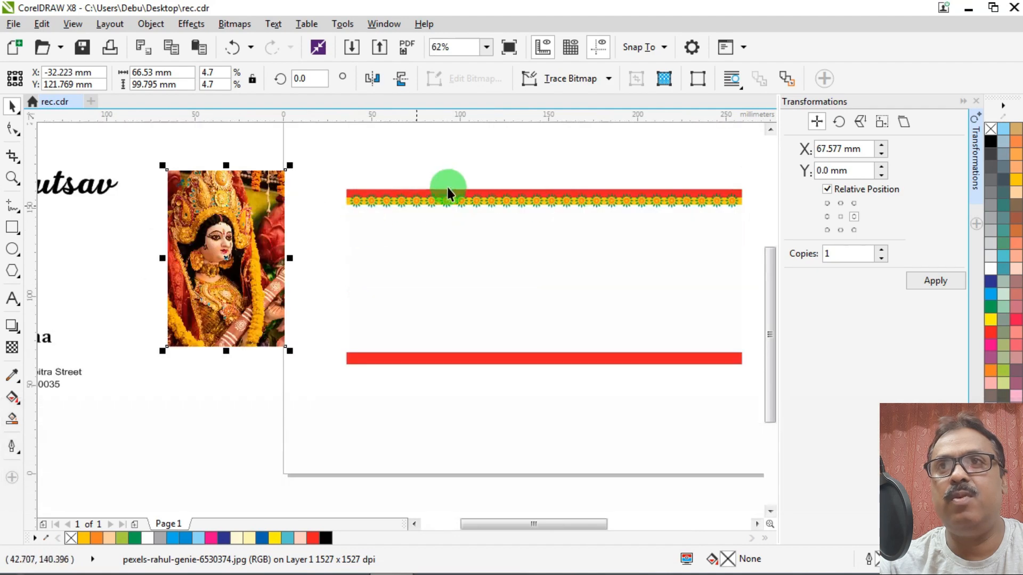
# Ungroup the form's five objects and clear the selection.
pyautogui.moveTo(415, 198)
pyautogui.mouseDown()
pyautogui.moveTo(422, 176)
pyautogui.moveTo(411, 205)
pyautogui.mouseUp()
pyautogui.hotkey('ctrl', 'z')
pyautogui.hotkey('ctrl', 'u')
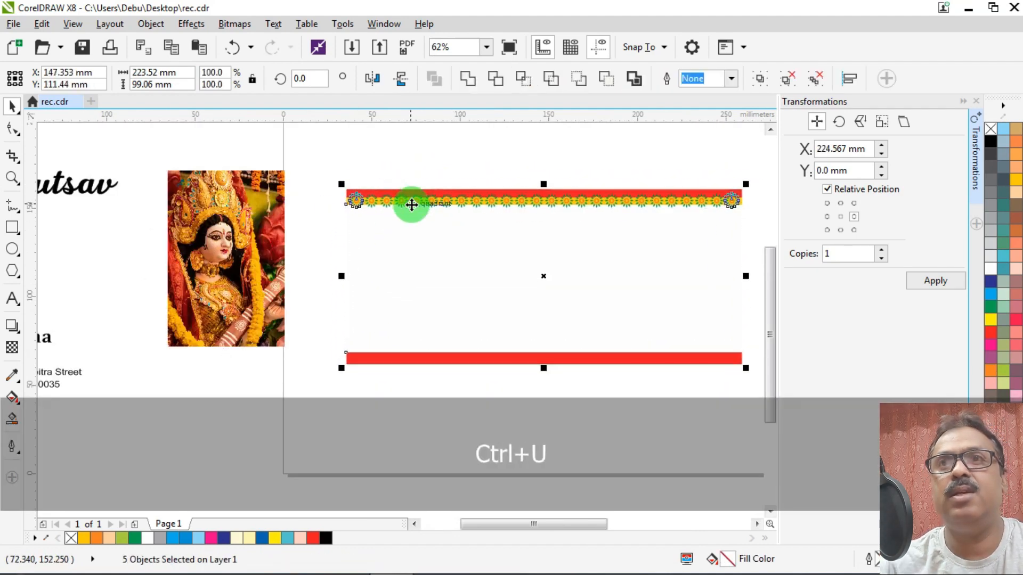
pyautogui.click(189, 124)
# Add a page-sized 297 by 210 mm rectangle behind the form, filled with 40% black and without an outline.
pyautogui.click(235, 232)
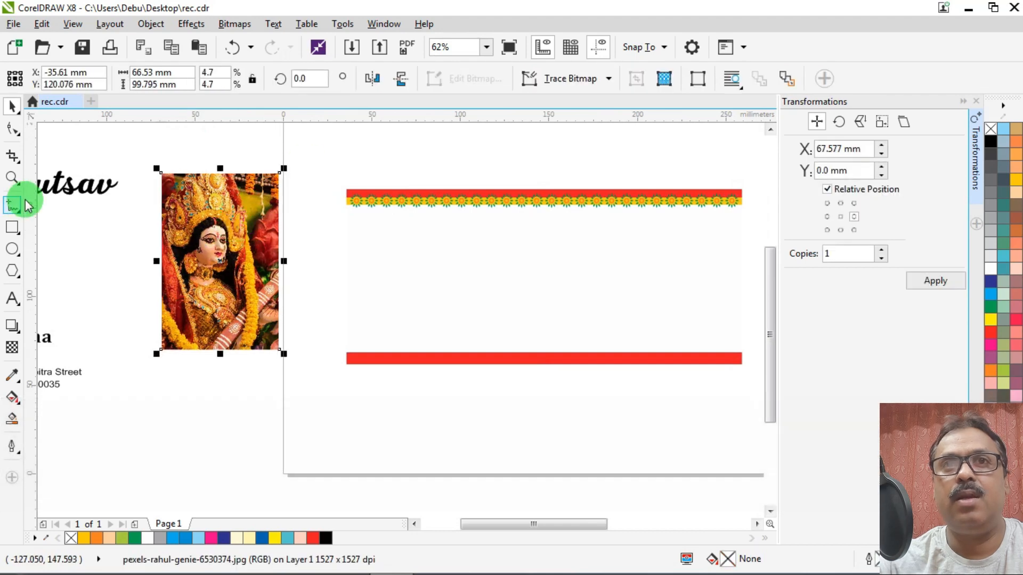
pyautogui.doubleClick(12, 227)
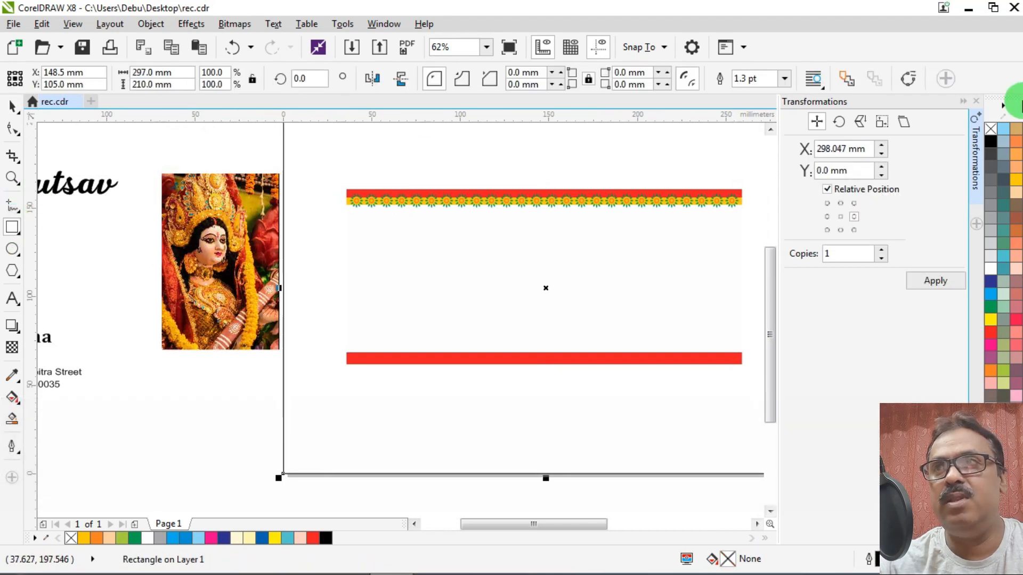
pyautogui.click(991, 217)
pyautogui.rightClick(992, 133)
pyautogui.click(12, 106)
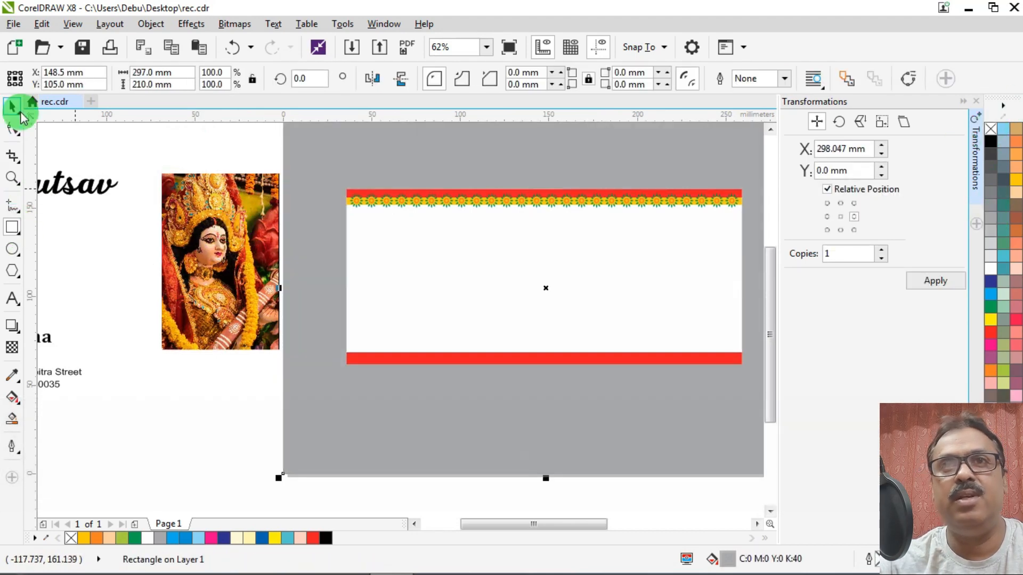
# Move the goddess photo onto the form's left part, at about X 41.5 mm and Y 99.8 mm.
pyautogui.click(206, 156)
pyautogui.moveTo(232, 233); pyautogui.dragTo(357, 264)
pyautogui.scroll(4, 398, 287)
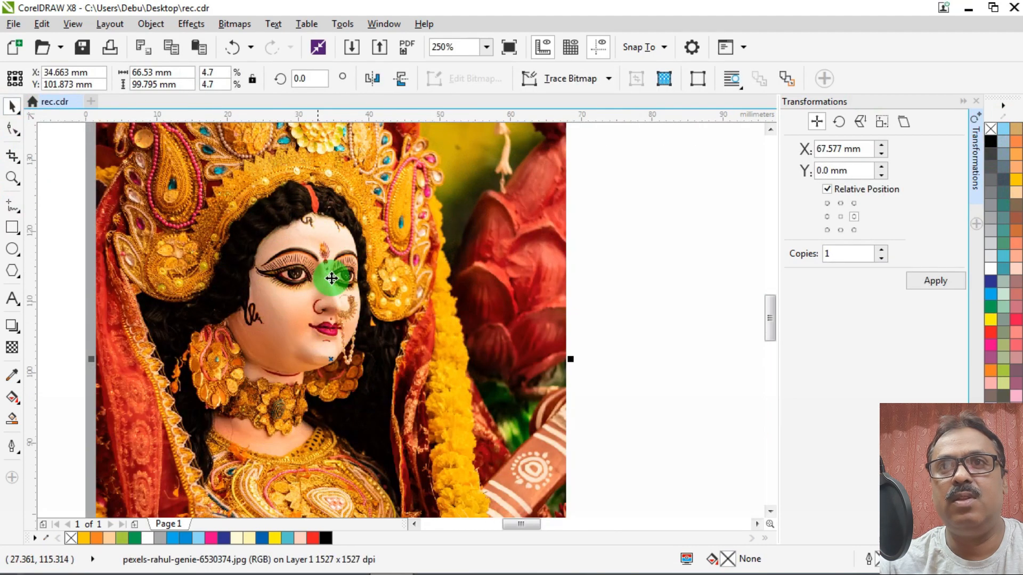
pyautogui.moveTo(283, 232); pyautogui.dragTo(331, 248)
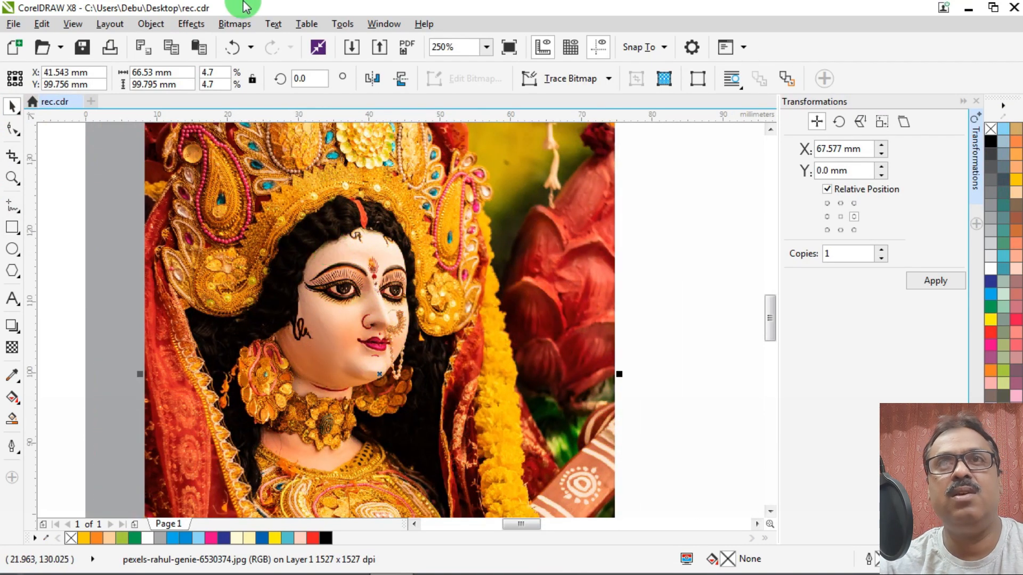
# Convert the goddess photo to a 400 dpi CMYK bitmap with anti-aliasing and a transparent background.
pyautogui.click(234, 24)
pyautogui.click(275, 47)
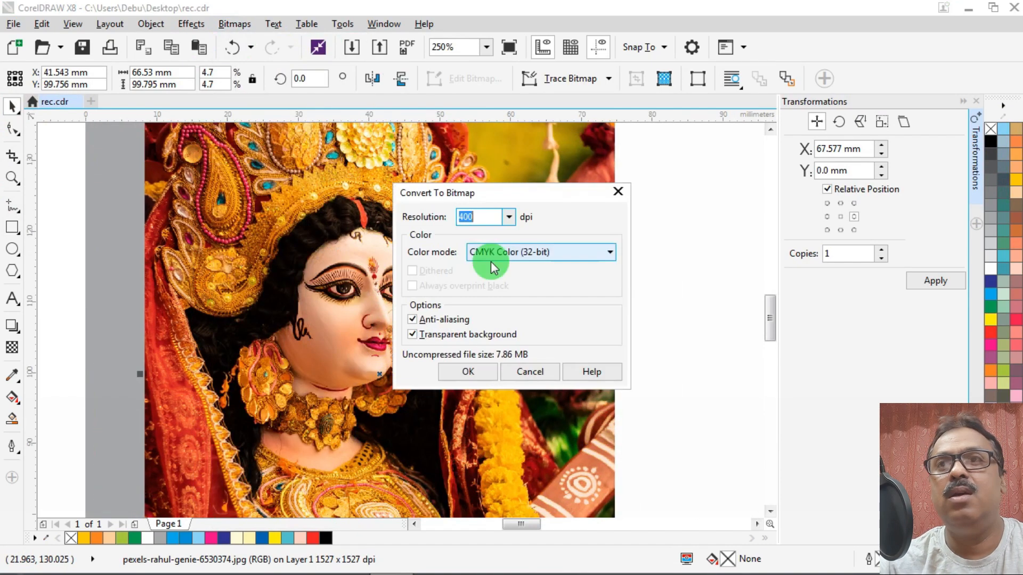
pyautogui.click(462, 372)
# Move the goddess photo to about X 101 mm and Y 95 mm and PowerClip it inside the white form rectangle.
pyautogui.scroll(-3, 224, 256)
pyautogui.moveTo(307, 237); pyautogui.dragTo(370, 234)
pyautogui.press('shift')
pyautogui.rightClick(355, 224)
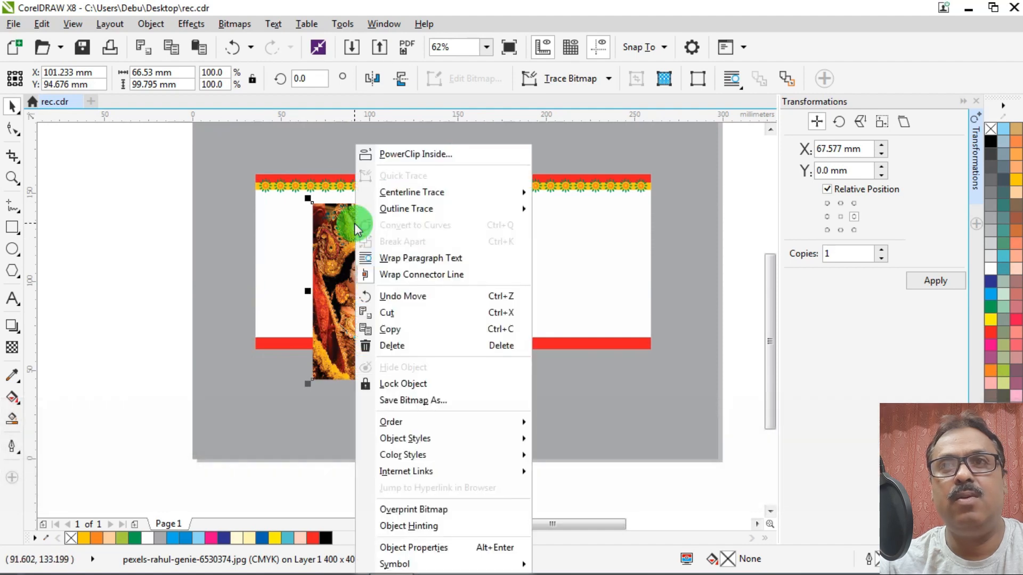
pyautogui.click(385, 156)
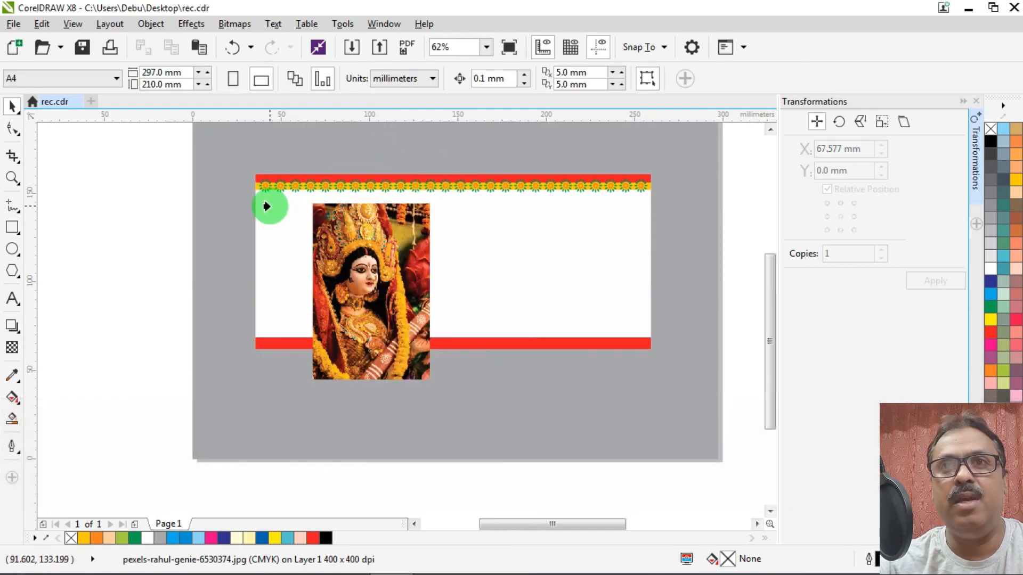
pyautogui.click(272, 206)
# Open the form's PowerClip contents and move the goddess photo over the form's left end, at about X 66 mm and Y 113 mm.
pyautogui.scroll(3, 286, 229)
pyautogui.press('ctrl')
pyautogui.keyDown('ctrl'); pyautogui.click(392, 248); pyautogui.keyUp('ctrl')
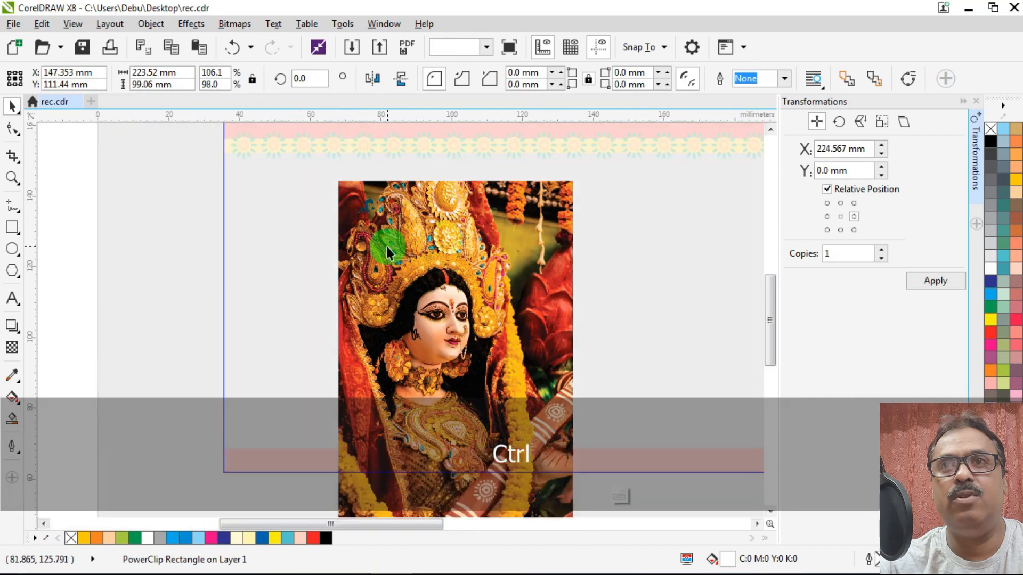
pyautogui.moveTo(425, 250); pyautogui.dragTo(304, 188)
pyautogui.scroll(-2, 357, 257)
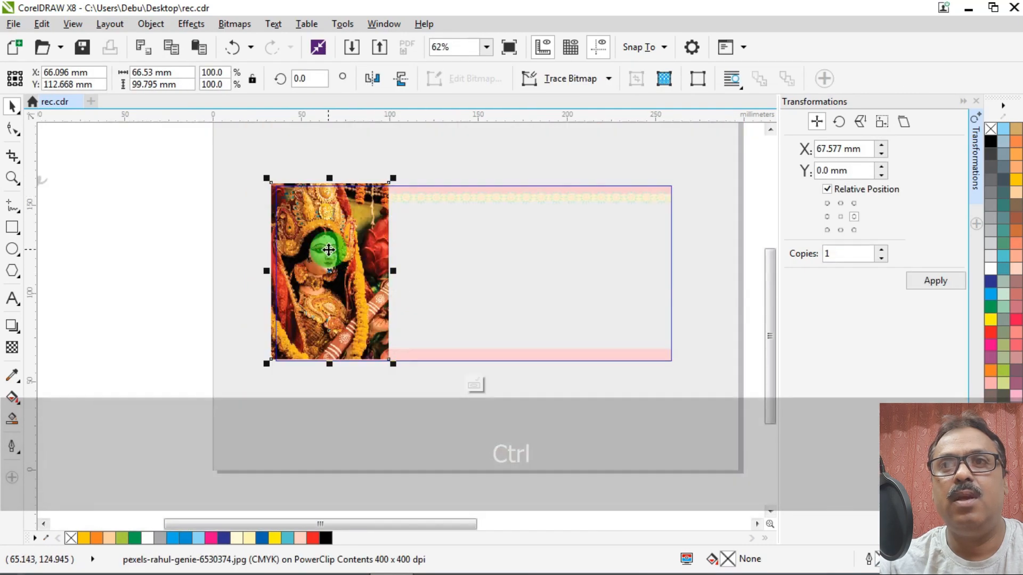
# Enlarge the goddess photo to about 97.6 by 146.5 mm and finish editing the PowerClip contents.
pyautogui.moveTo(397, 368); pyautogui.dragTo(444, 438)
pyautogui.moveTo(266, 177); pyautogui.dragTo(261, 171)
pyautogui.scroll(2, 347, 274)
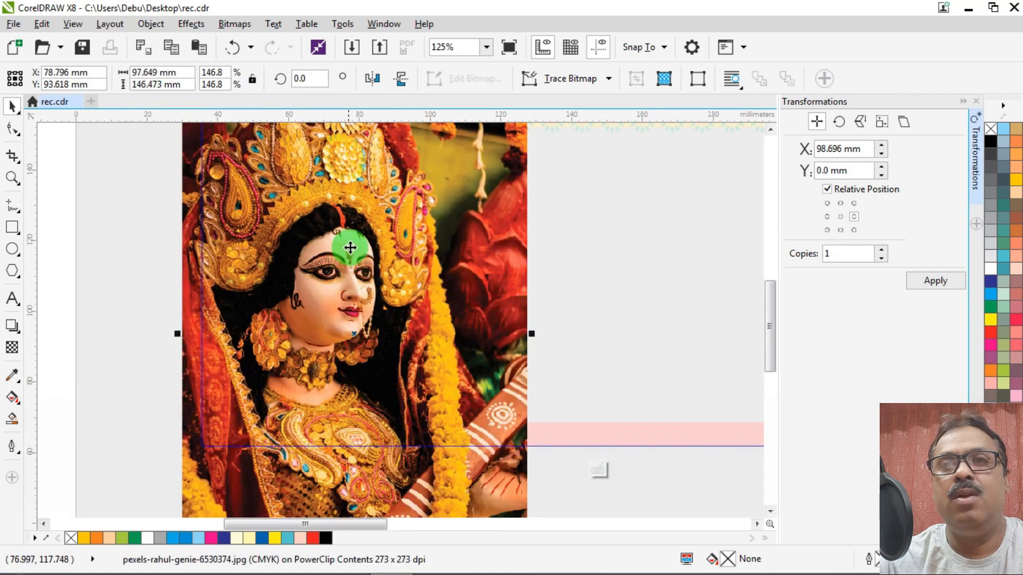
pyautogui.scroll(-2, 347, 244)
pyautogui.keyDown('ctrl'); pyautogui.click(175, 218); pyautogui.keyUp('ctrl')
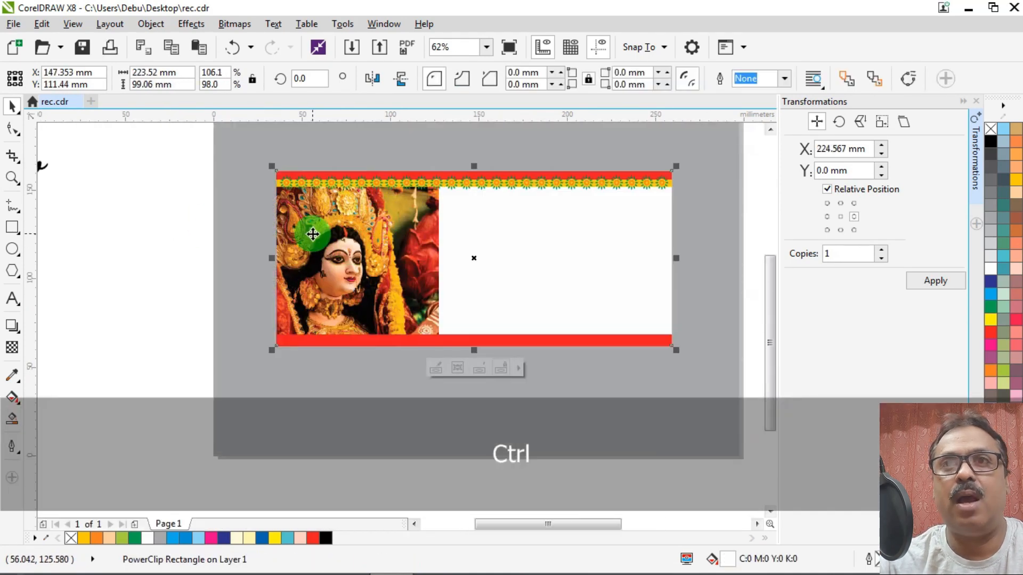
# Shift the goddess photo inside the form's PowerClip to about X 82 mm and Y 94.5 mm and close the contents.
pyautogui.scroll(2, 313, 229)
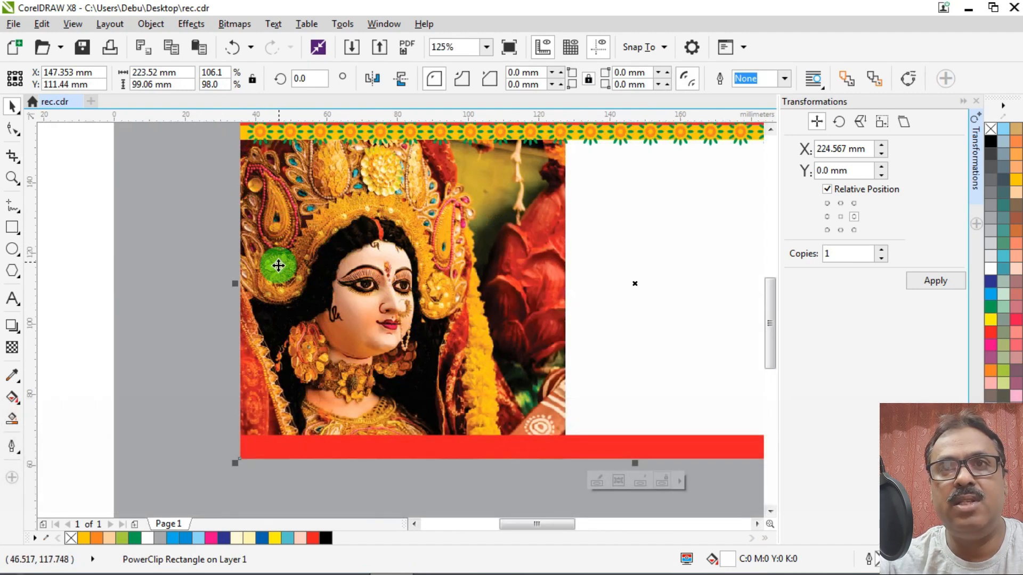
pyautogui.keyDown('ctrl'); pyautogui.click(311, 268); pyautogui.keyUp('ctrl')
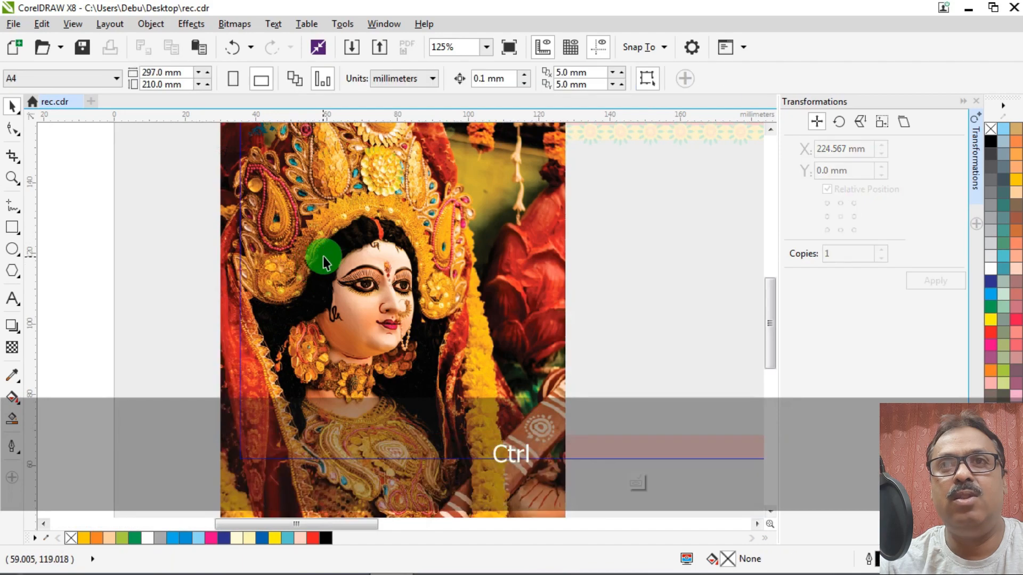
pyautogui.moveTo(323, 257); pyautogui.dragTo(335, 254)
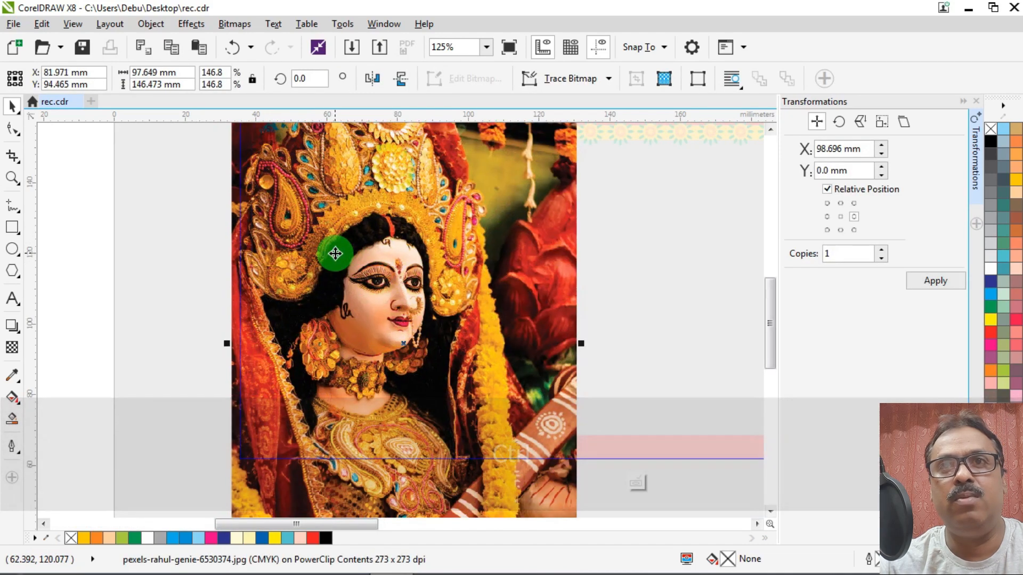
pyautogui.keyDown('ctrl'); pyautogui.click(93, 222); pyautogui.keyUp('ctrl')
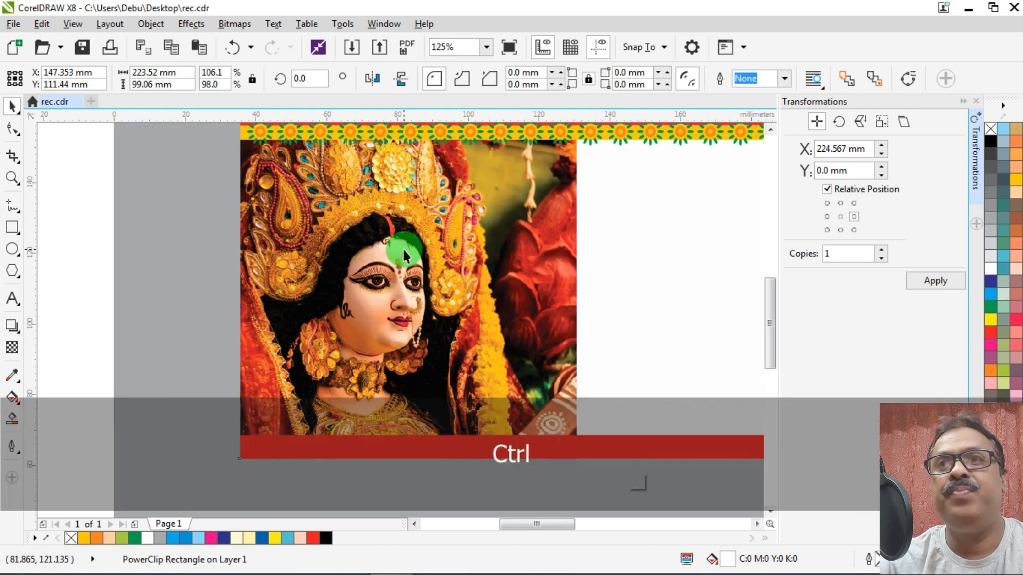
# Reopen the form's PowerClip contents and apply a linear fountain transparency that fades out the right side of the goddess photo.
pyautogui.keyDown('ctrl'); pyautogui.click(405, 249); pyautogui.keyUp('ctrl')
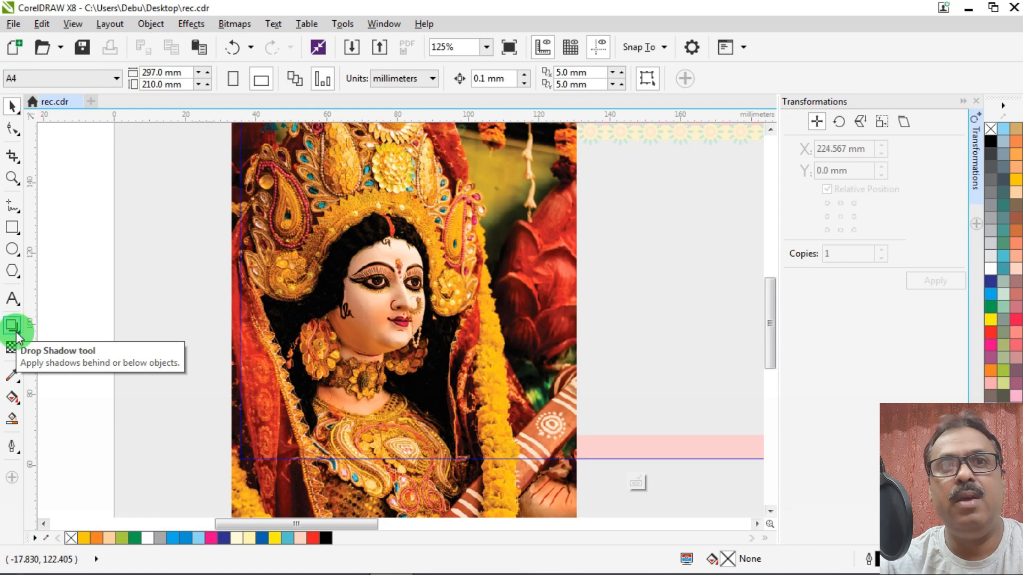
pyautogui.click(12, 349)
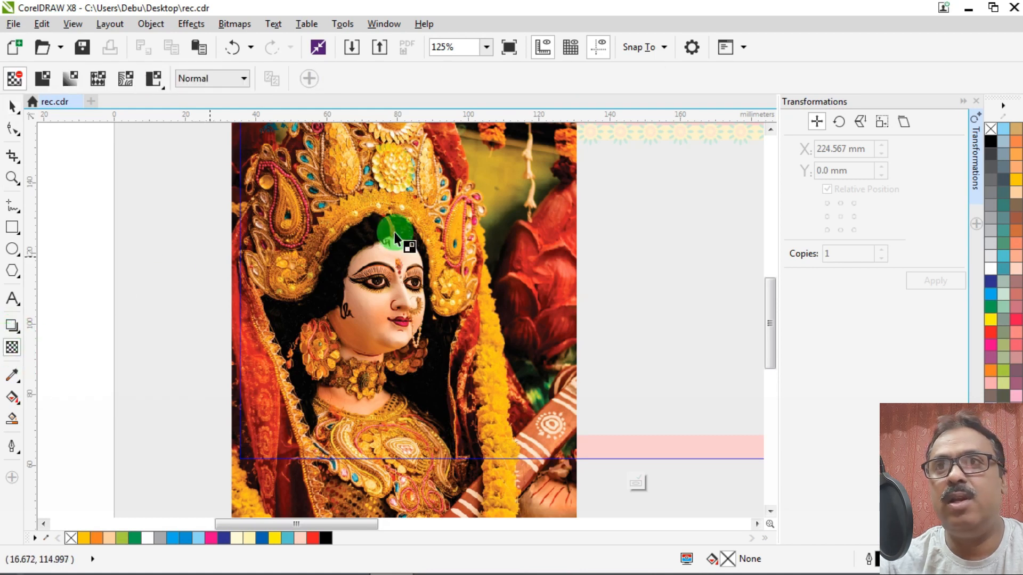
pyautogui.click(471, 292)
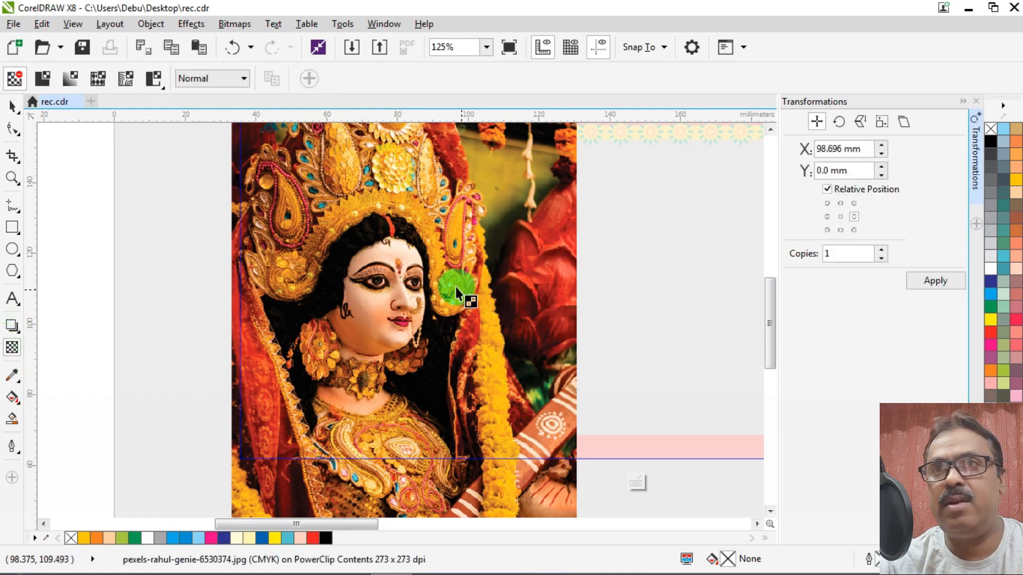
pyautogui.moveTo(545, 283); pyautogui.dragTo(508, 280)
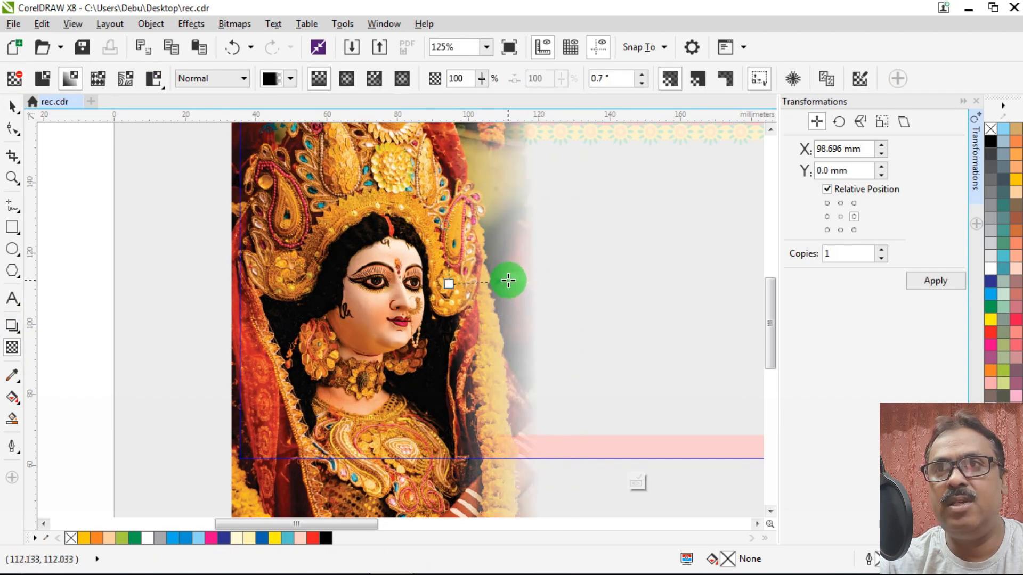
# Narrow the photo's transparency fade to its right edge at an angle of about 3.9° and finish editing the PowerClip contents.
pyautogui.scroll(2, 512, 283)
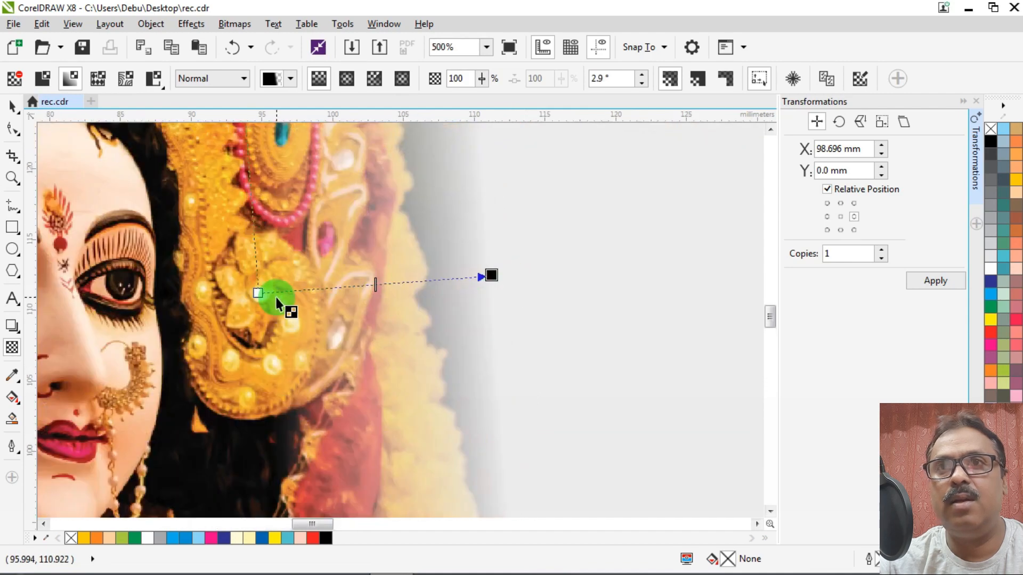
pyautogui.moveTo(260, 292); pyautogui.dragTo(347, 278)
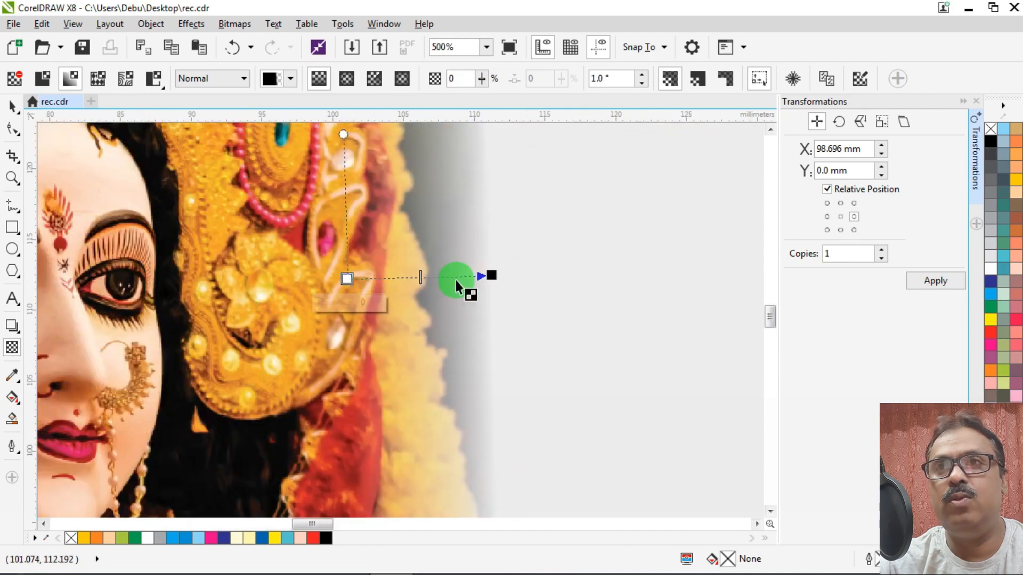
pyautogui.click(493, 276)
pyautogui.moveTo(493, 276); pyautogui.dragTo(434, 264)
pyautogui.scroll(-2, 429, 263)
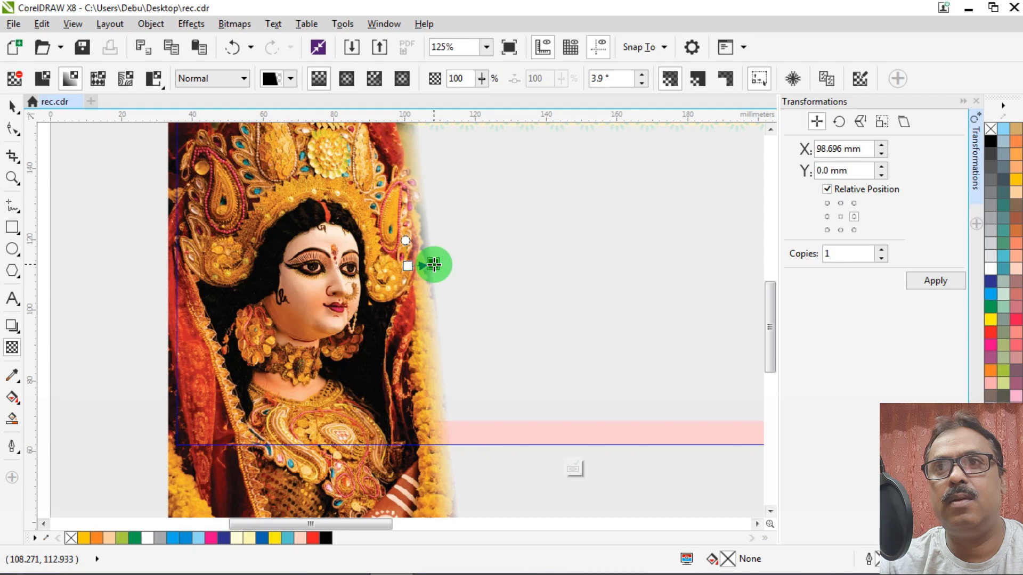
pyautogui.click(12, 105)
pyautogui.keyDown('ctrl'); pyautogui.click(117, 201); pyautogui.keyUp('ctrl')
pyautogui.scroll(-1, 298, 227)
pyautogui.scroll(1, 288, 203)
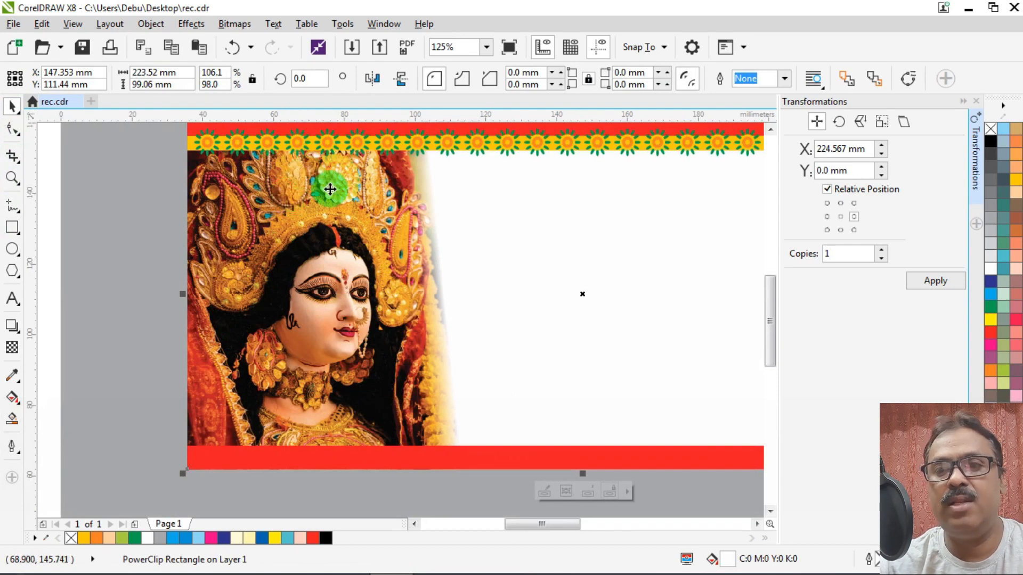
# Move the banana plant and the drum together beside the page, with the drum in front at about X 319 mm and Y 60 mm.
pyautogui.scroll(-2, 258, 182)
pyautogui.scroll(-1, 353, 209)
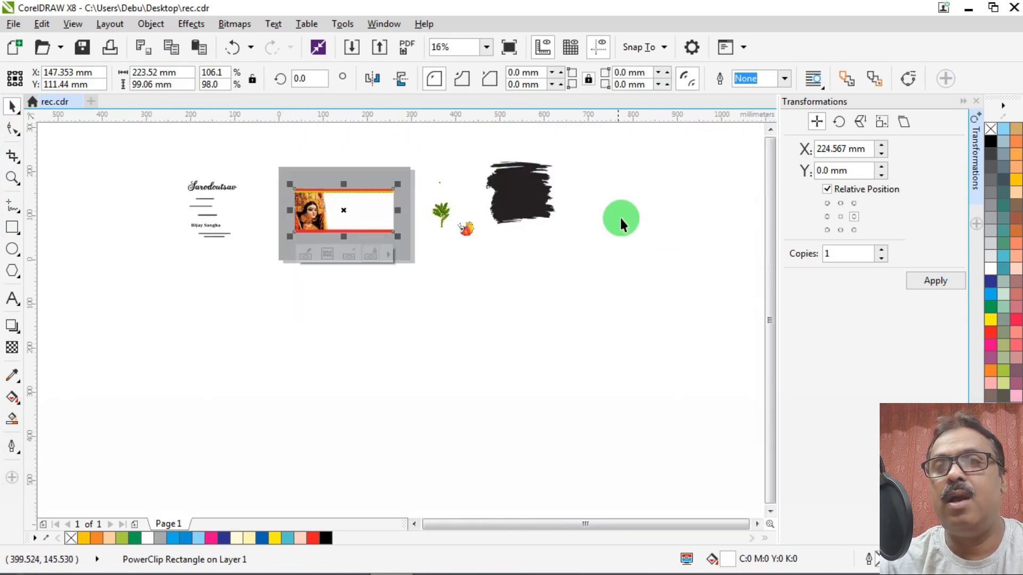
pyautogui.scroll(2, 407, 215)
pyautogui.moveTo(532, 199); pyautogui.dragTo(394, 216)
pyautogui.moveTo(629, 277); pyautogui.dragTo(376, 312)
pyautogui.scroll(2, 412, 248)
pyautogui.moveTo(402, 187); pyautogui.dragTo(544, 238)
pyautogui.moveTo(384, 373); pyautogui.dragTo(501, 321)
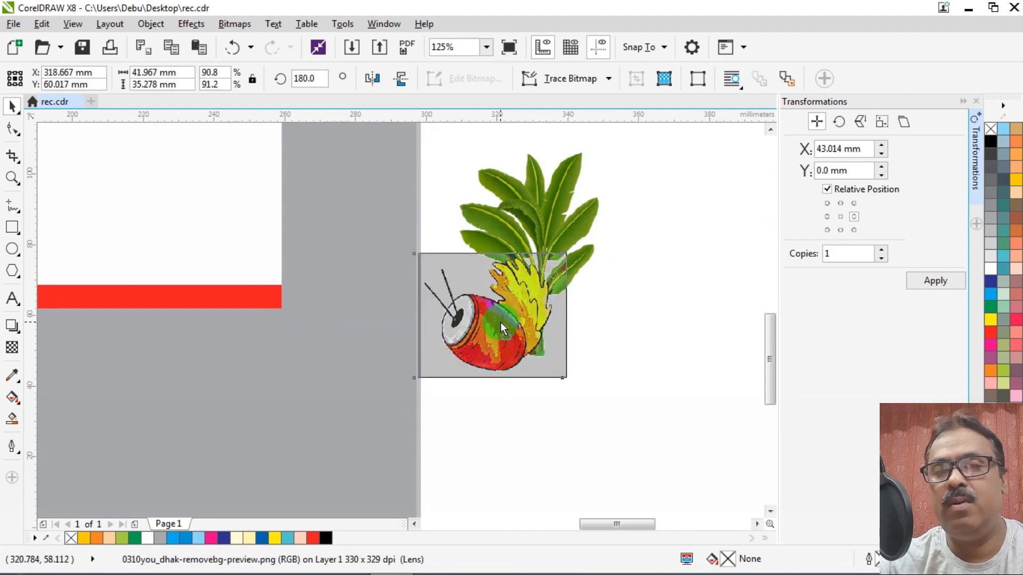
# Group the drum with the banana plant and PowerClip the group inside the white form rectangle.
pyautogui.scroll(-2, 503, 320)
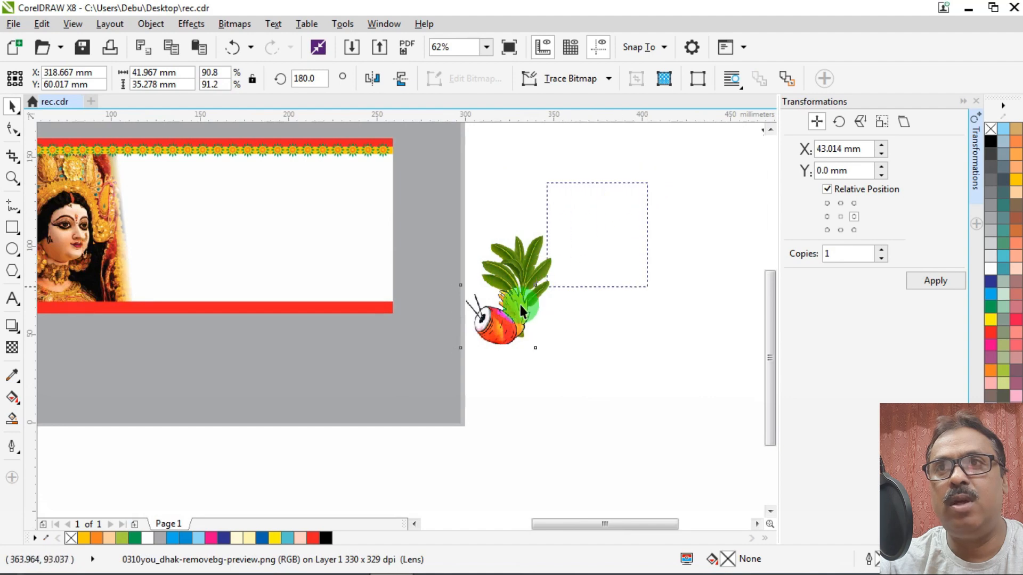
pyautogui.moveTo(398, 374); pyautogui.dragTo(398, 375)
pyautogui.hotkey('ctrl', 'g')
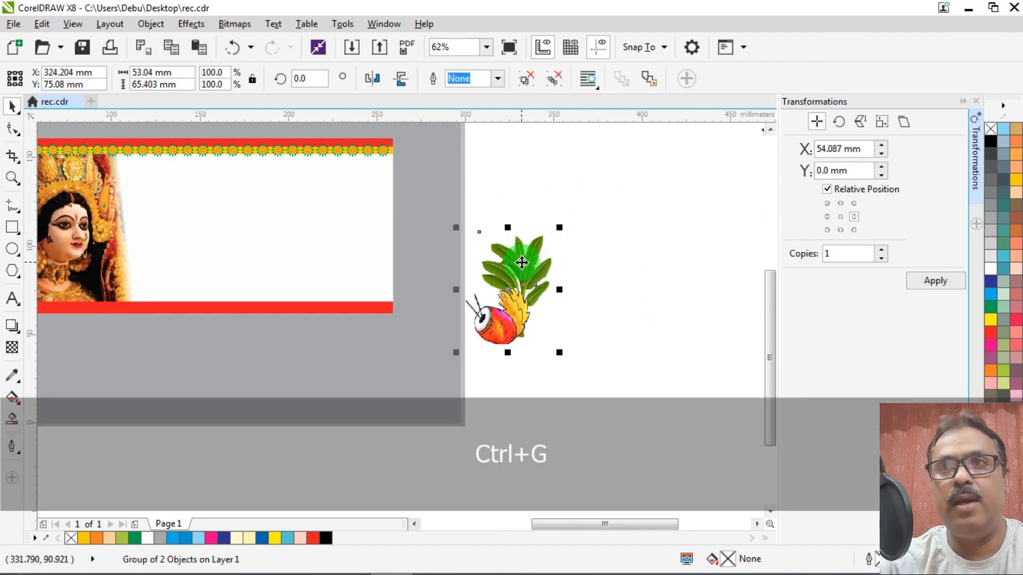
pyautogui.rightClick(525, 246)
pyautogui.click(548, 187)
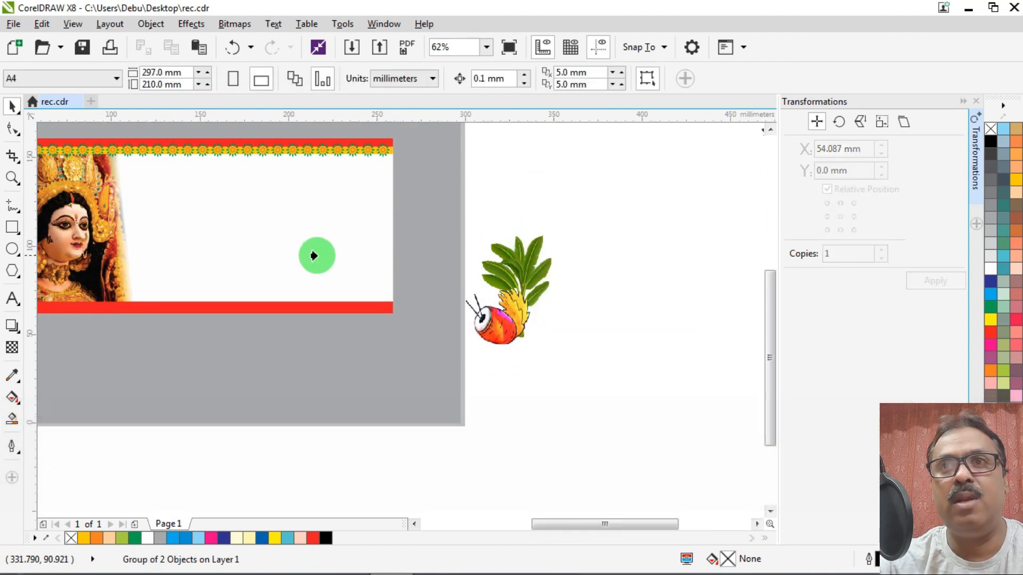
pyautogui.click(314, 245)
# Move the drum and plant group within the PowerClip to the form's lower-right corner, at about X 251 mm and Y 89 mm.
pyautogui.keyDown('ctrl'); pyautogui.click(192, 248); pyautogui.keyUp('ctrl')
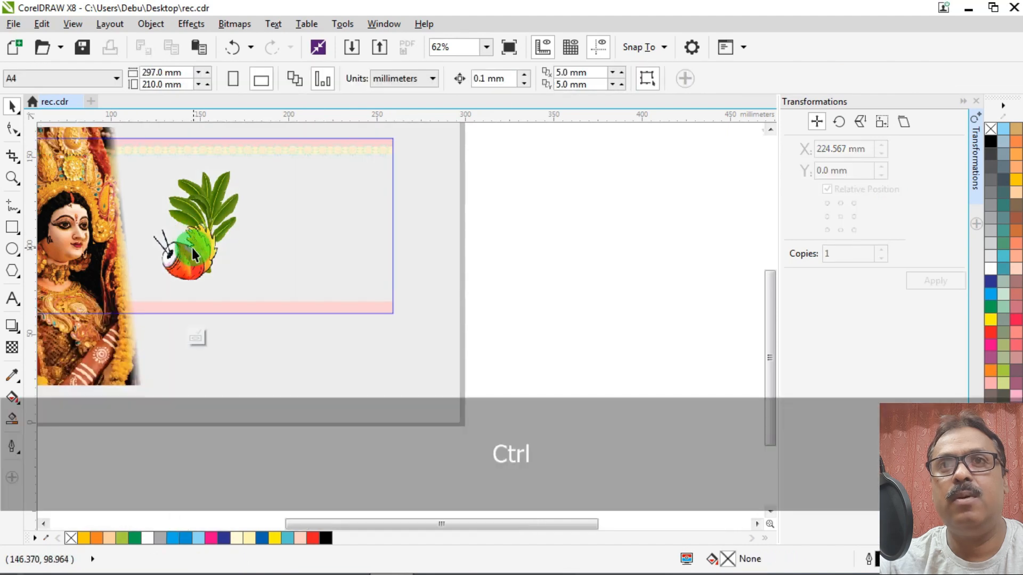
pyautogui.moveTo(192, 247); pyautogui.dragTo(410, 302)
pyautogui.scroll(2, 367, 290)
pyautogui.scroll(-1, 397, 290)
pyautogui.keyDown('ctrl'); pyautogui.click(644, 220); pyautogui.keyUp('ctrl')
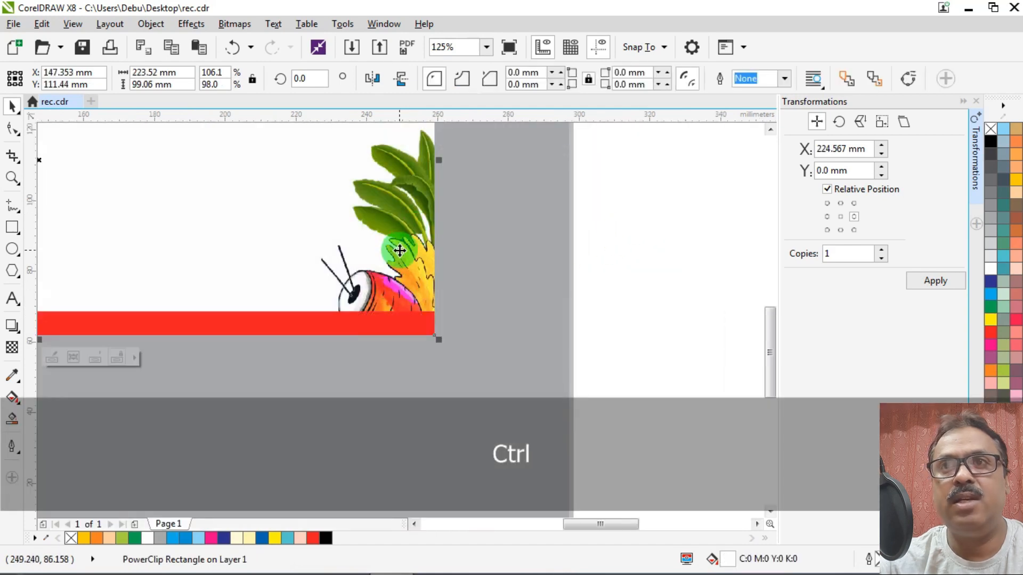
# Reopen the form's PowerClip contents, ungroup the drum and banana plant, and clear the selection.
pyautogui.scroll(1, 400, 250)
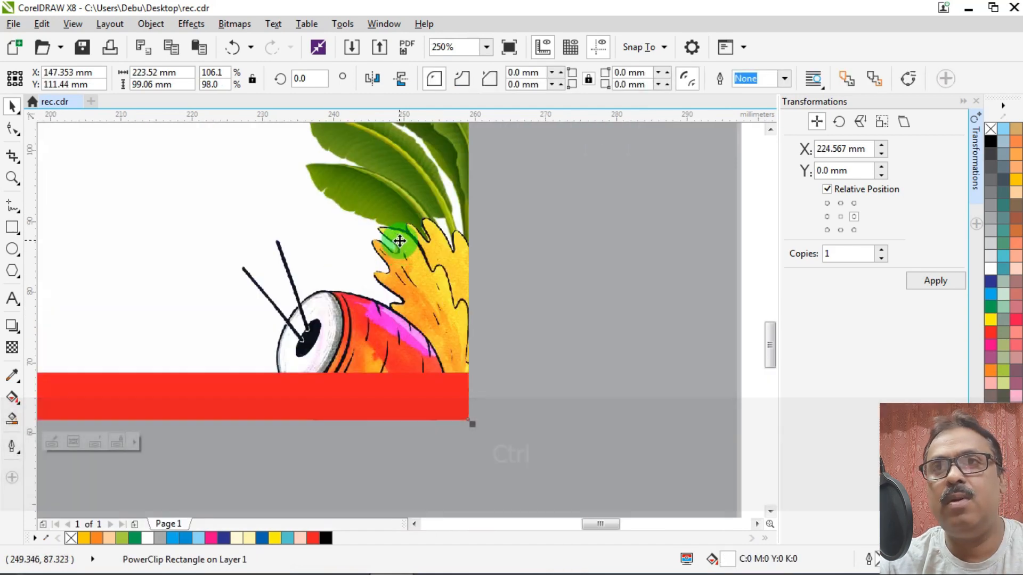
pyautogui.scroll(-2, 400, 237)
pyautogui.scroll(1, 402, 238)
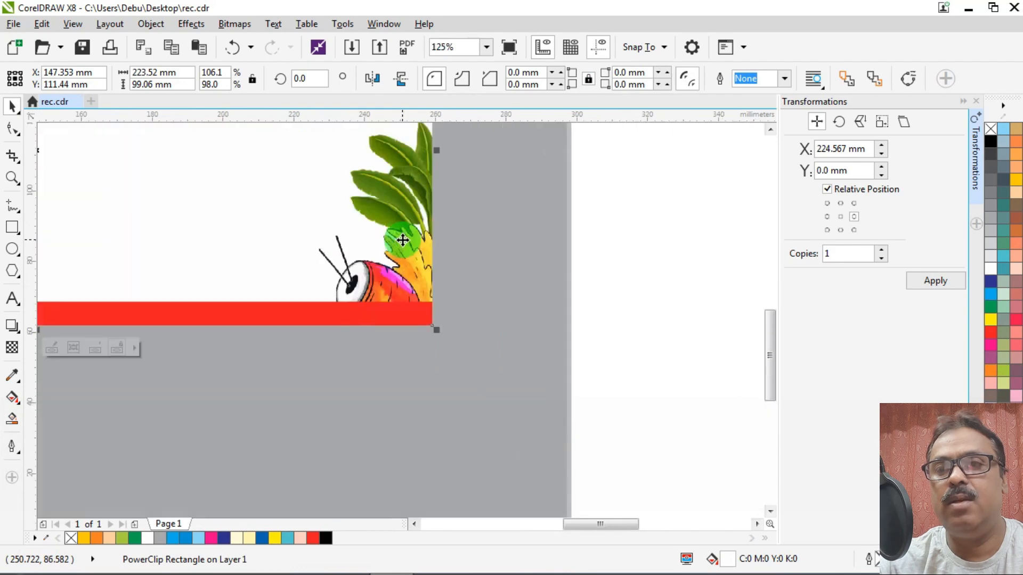
pyautogui.keyDown('ctrl'); pyautogui.click(402, 270); pyautogui.keyUp('ctrl')
pyautogui.click(331, 267)
pyautogui.hotkey('ctrl', 'z')
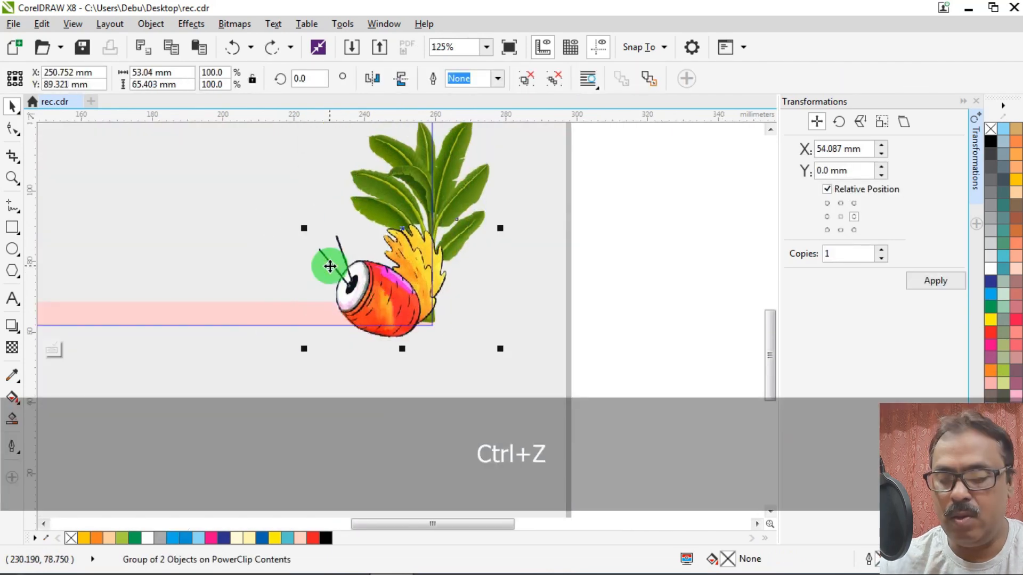
pyautogui.hotkey('ctrl', 'u')
pyautogui.click(662, 212)
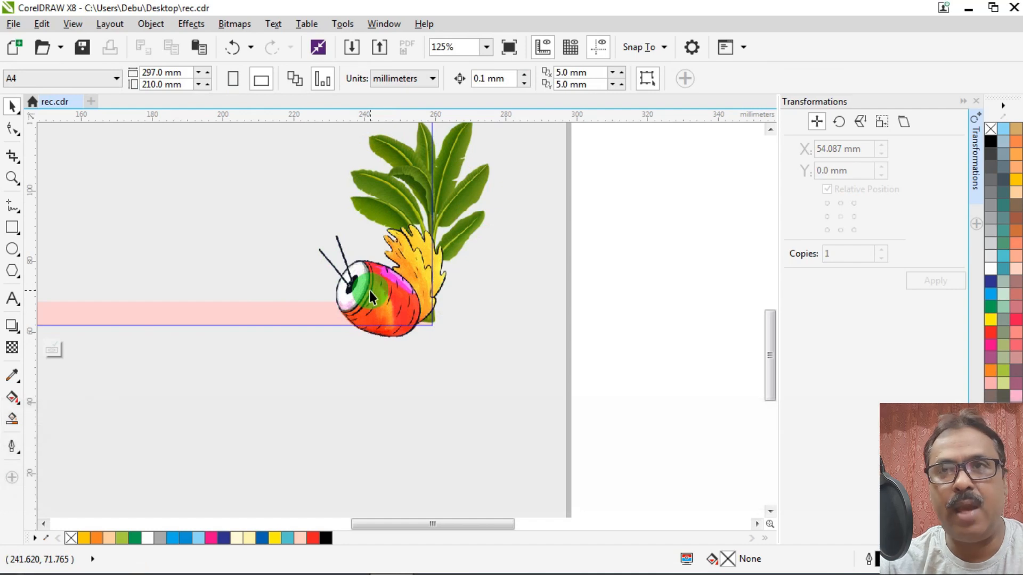
# Finish editing the form's PowerClip contents and return to the full layout.
pyautogui.click(373, 296)
pyautogui.hotkey('ctrl', 'z')
pyautogui.rightClick(375, 287)
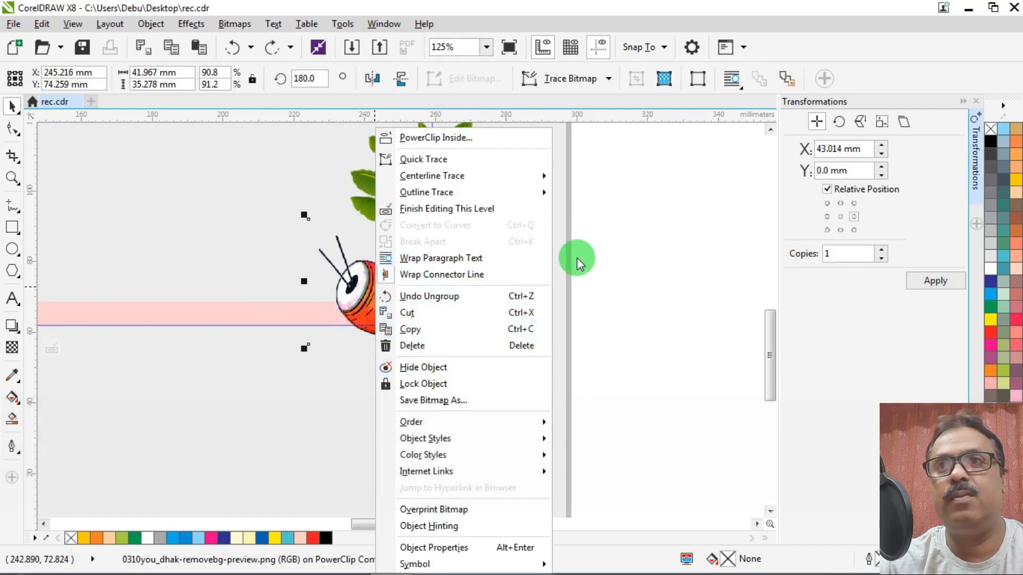
pyautogui.press('Escape')
pyautogui.keyDown('ctrl'); pyautogui.click(628, 232); pyautogui.keyUp('ctrl')
pyautogui.scroll(-2, 565, 268)
pyautogui.scroll(3, 458, 276)
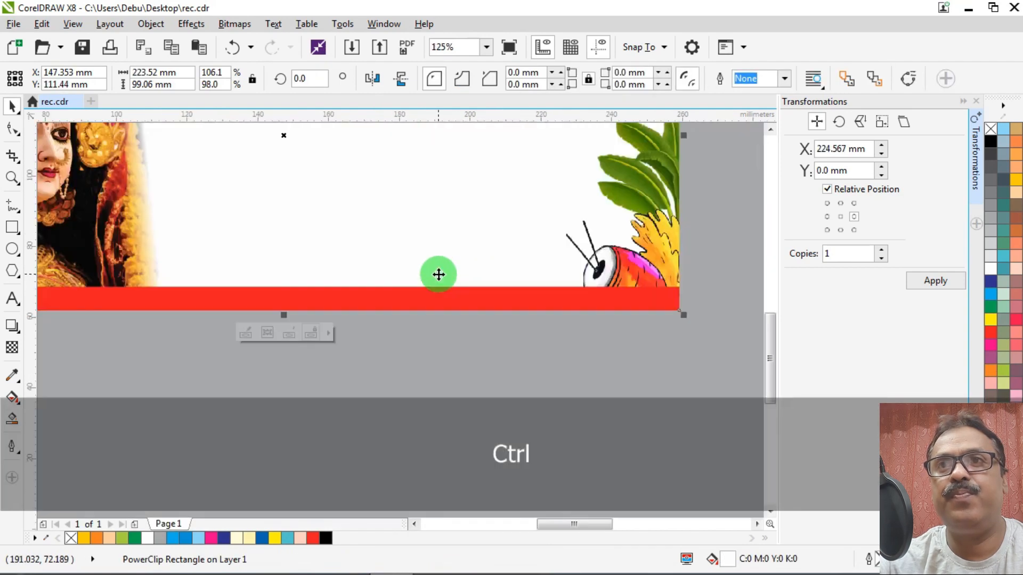
# PowerClip the form's lower red strip inside the white form rectangle.
pyautogui.moveTo(446, 320); pyautogui.dragTo(427, 290)
pyautogui.hotkey('ctrl', 'z')
pyautogui.scroll(-2, 429, 292)
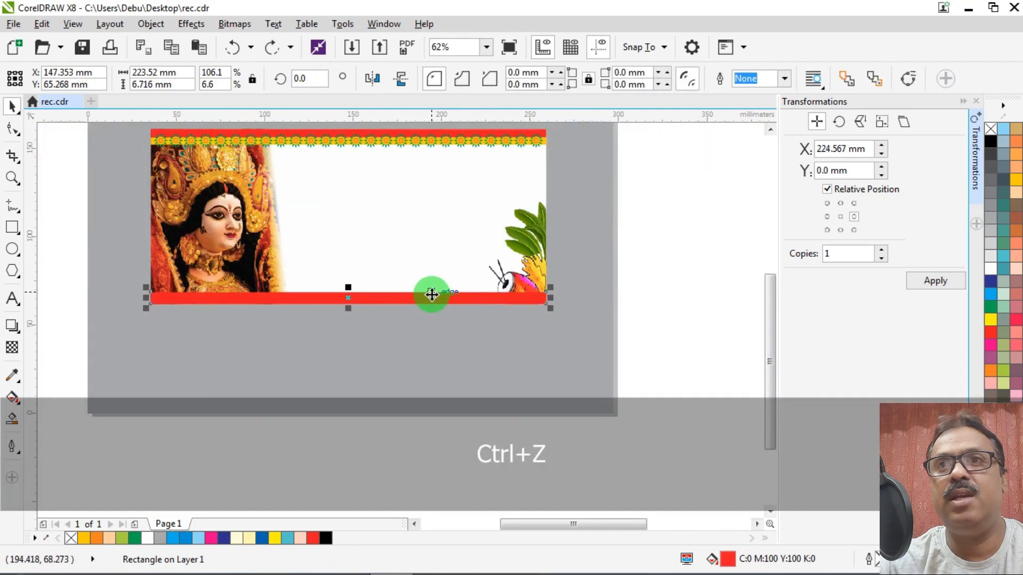
pyautogui.rightClick(431, 297)
pyautogui.click(488, 174)
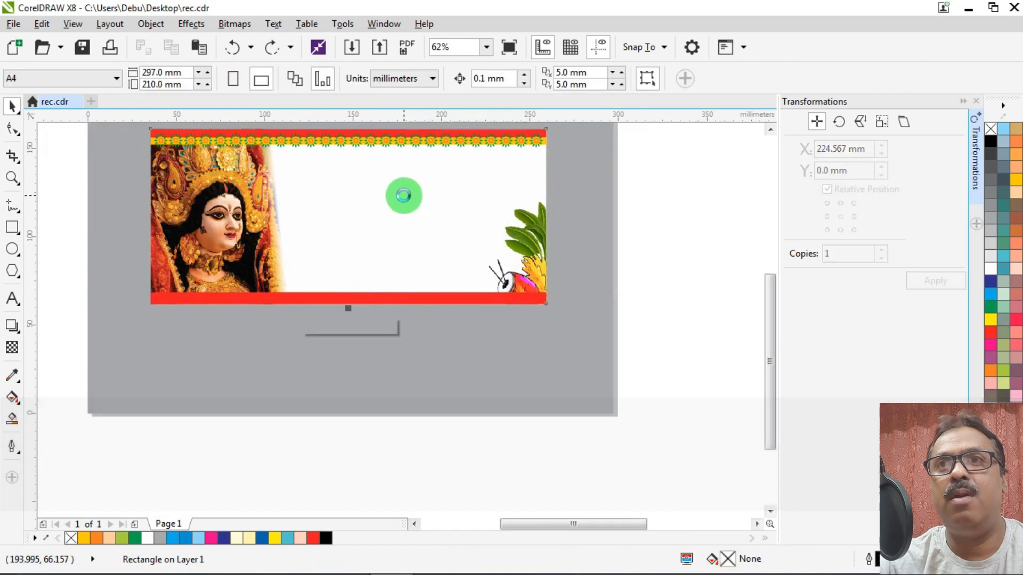
pyautogui.click(402, 194)
# Within the form's PowerClip, send the lower red strip to the back of the layer and finish editing.
pyautogui.scroll(2, 431, 288)
pyautogui.keyDown('ctrl'); pyautogui.click(454, 328); pyautogui.keyUp('ctrl')
pyautogui.rightClick(459, 329)
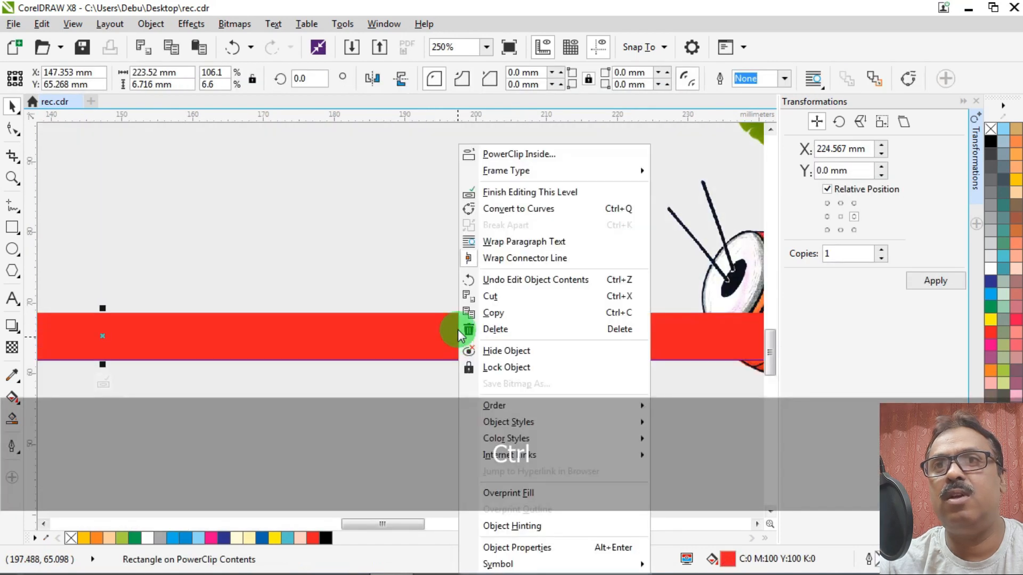
pyautogui.moveTo(511, 400)
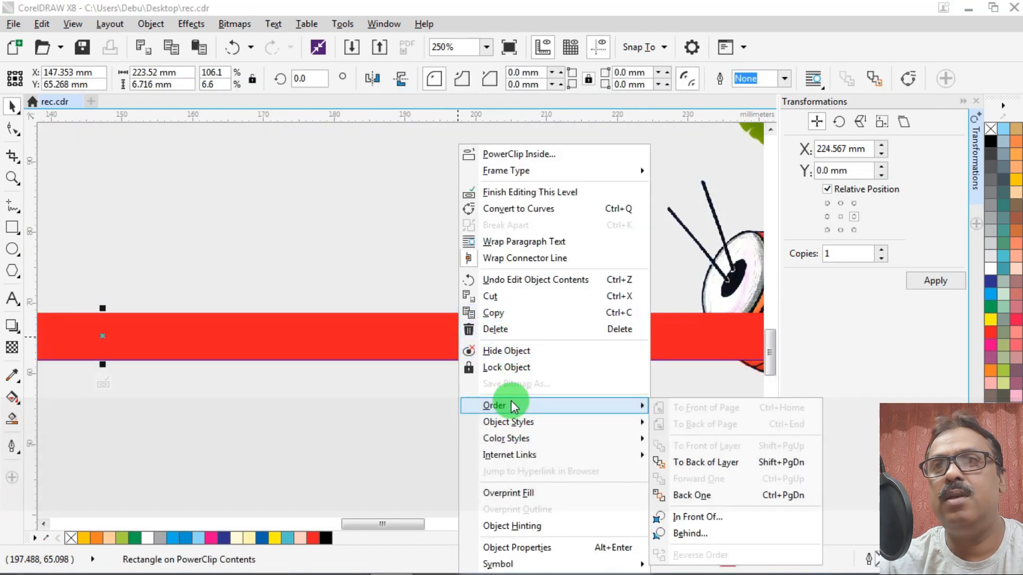
pyautogui.click(710, 461)
pyautogui.scroll(-2, 208, 251)
pyautogui.keyDown('ctrl'); pyautogui.click(512, 205); pyautogui.keyUp('ctrl')
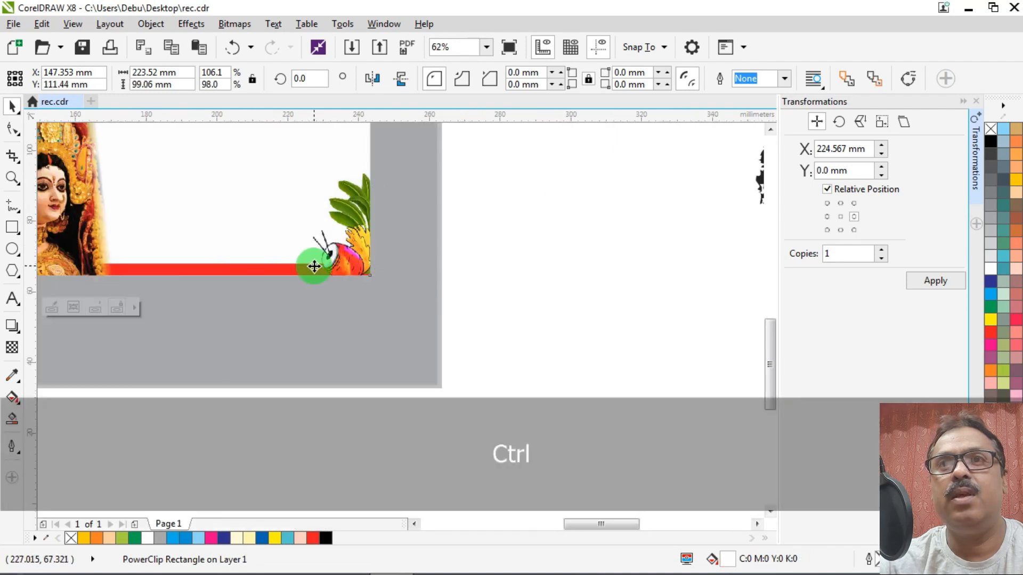
# Reopen the form's PowerClip and shift the drum and banana plant inward, placing the plant at about X 251 mm and Y 92 mm.
pyautogui.scroll(2, 332, 248)
pyautogui.scroll(-2, 384, 253)
pyautogui.scroll(3, 400, 201)
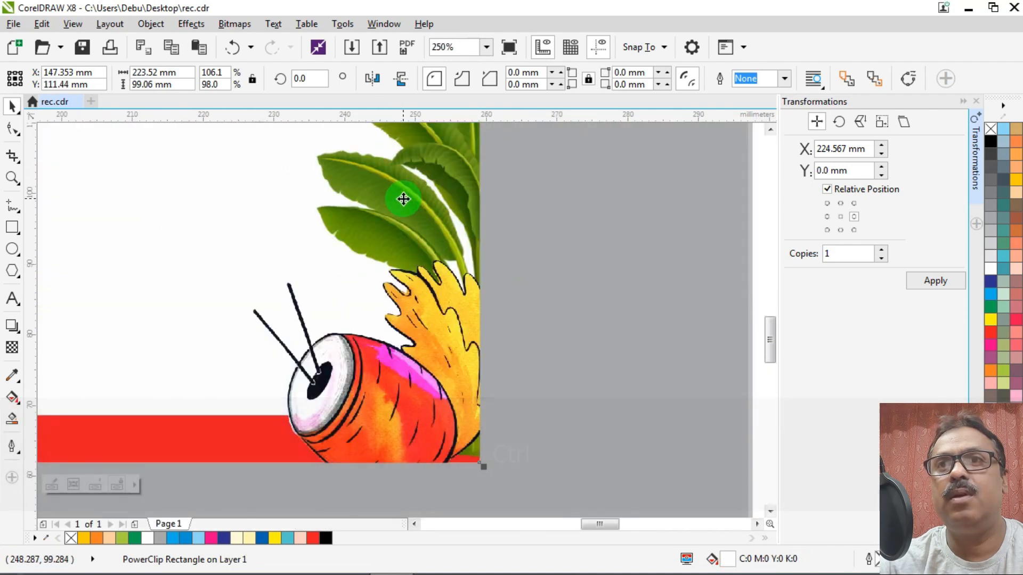
pyautogui.keyDown('ctrl'); pyautogui.click(421, 258); pyautogui.keyUp('ctrl')
pyautogui.keyDown('ctrl'); pyautogui.click(396, 300); pyautogui.keyUp('ctrl')
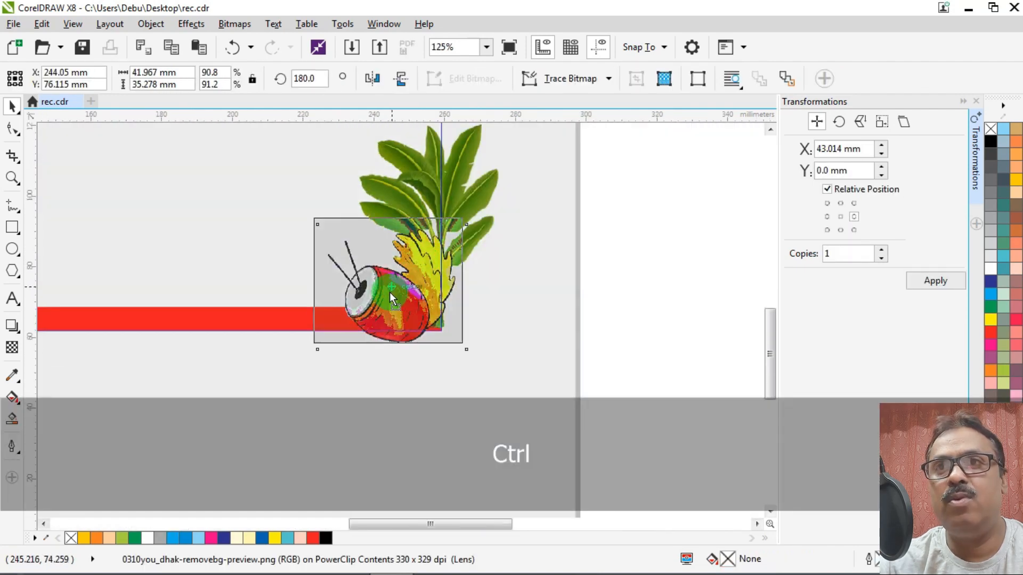
pyautogui.moveTo(479, 181); pyautogui.dragTo(473, 182)
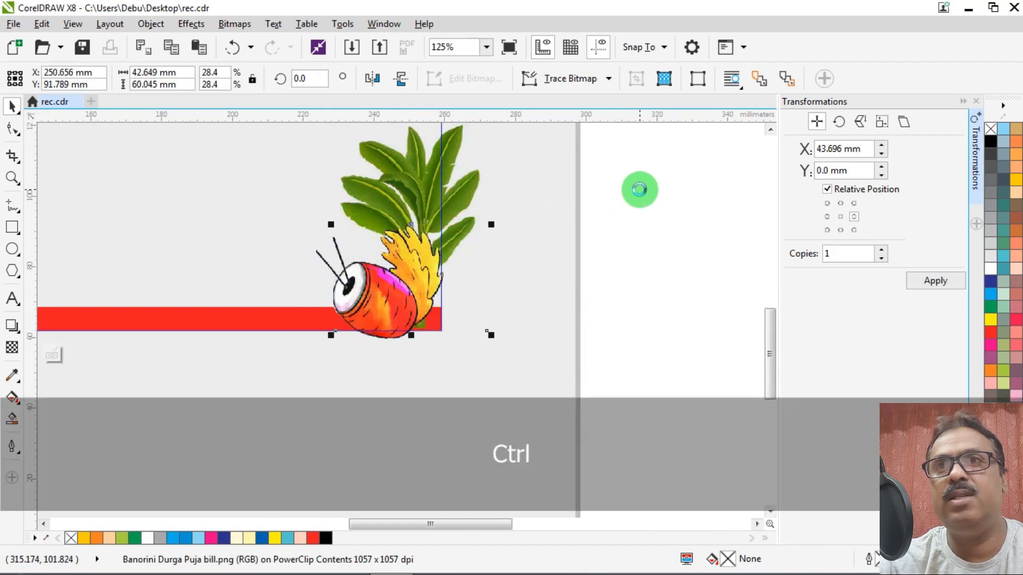
pyautogui.keyDown('ctrl'); pyautogui.click(639, 189); pyautogui.keyUp('ctrl')
# Move the drum within the PowerClip to about X 246 mm and Y 76 mm, and finish editing the contents.
pyautogui.scroll(-1, 536, 231)
pyautogui.scroll(2, 494, 258)
pyautogui.keyDown('ctrl'); pyautogui.click(359, 284); pyautogui.keyUp('ctrl')
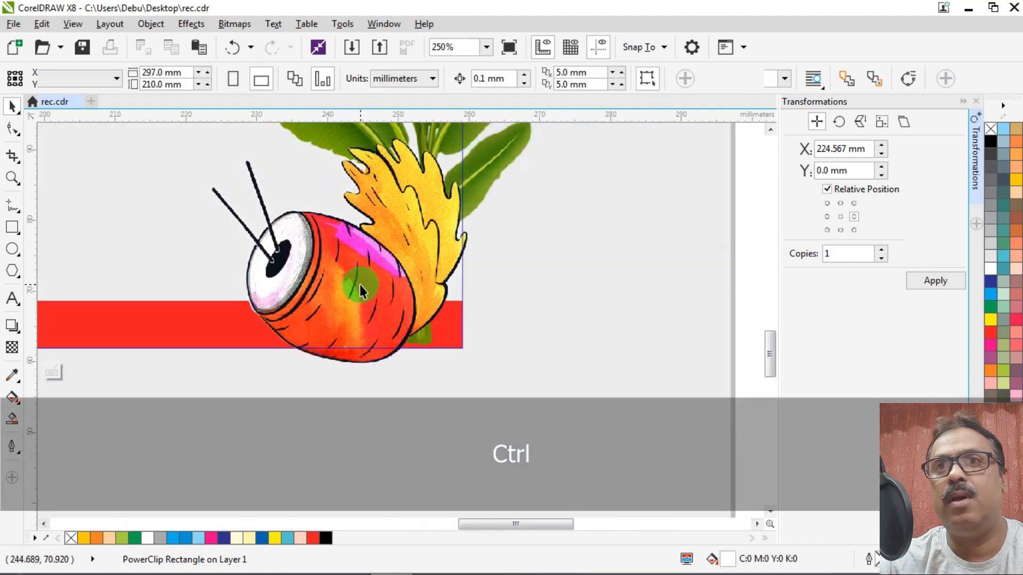
pyautogui.moveTo(359, 285); pyautogui.dragTo(386, 289)
pyautogui.keyDown('ctrl'); pyautogui.click(722, 219); pyautogui.keyUp('ctrl')
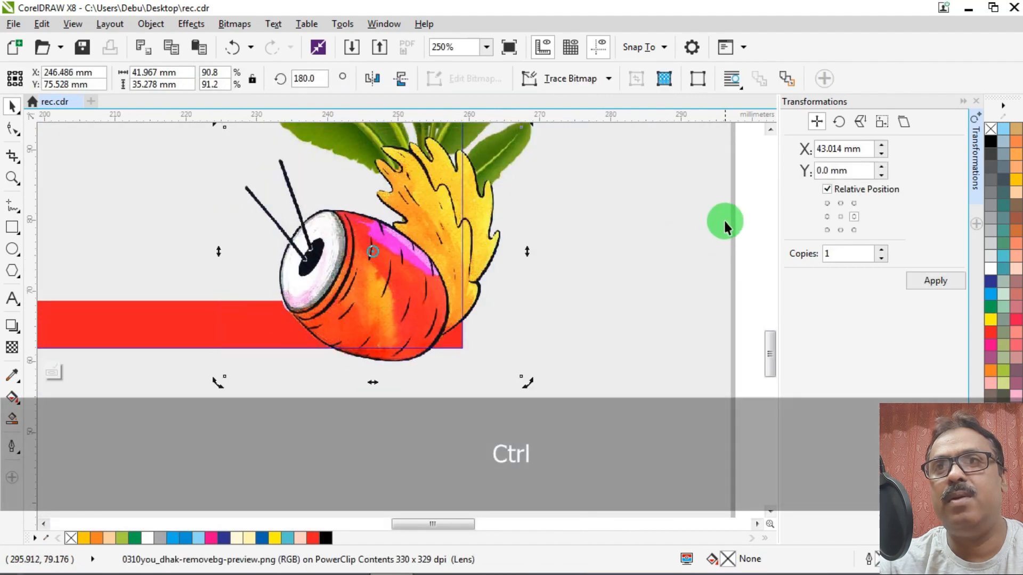
pyautogui.scroll(-3, 484, 232)
pyautogui.scroll(2, 489, 238)
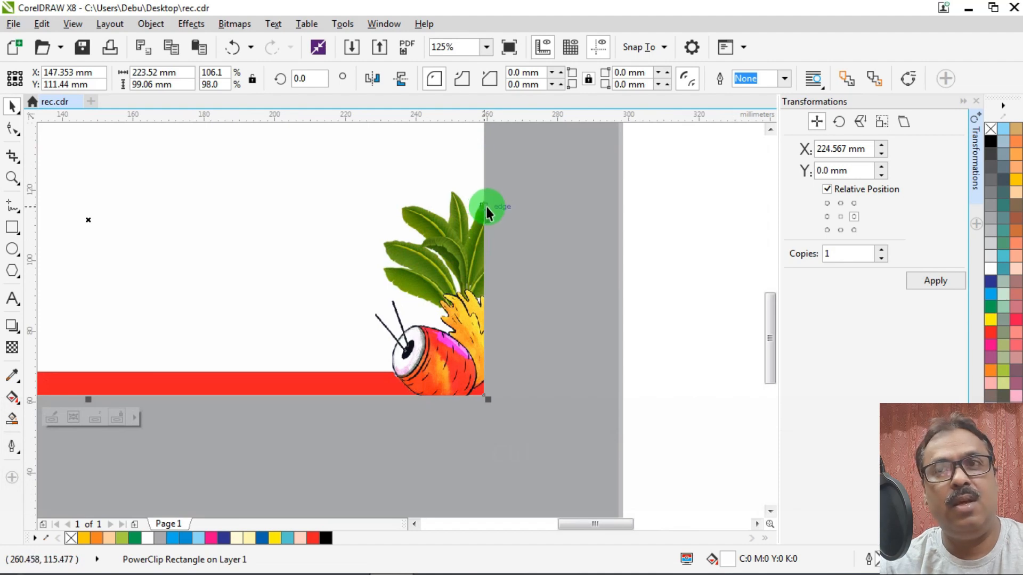
# Bring the black brush-stroke shape closer to the form and scale it down to about 98 by 87 mm.
pyautogui.scroll(-3, 450, 229)
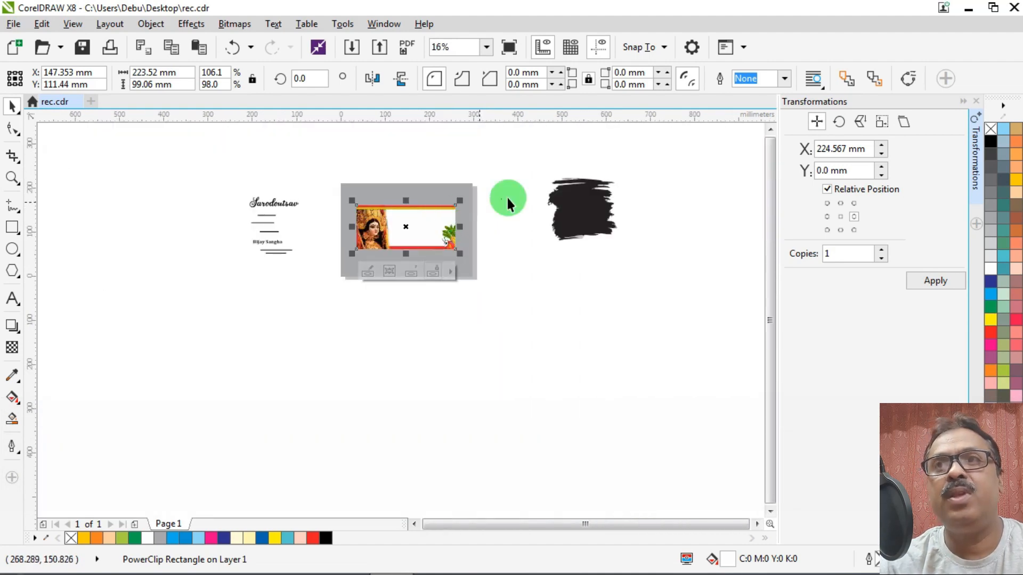
pyautogui.scroll(1, 507, 203)
pyautogui.moveTo(621, 210)
pyautogui.mouseDown()
pyautogui.moveTo(461, 196)
pyautogui.moveTo(456, 234)
pyautogui.mouseUp()
pyautogui.scroll(1, 456, 235)
pyautogui.moveTo(632, 151); pyautogui.dragTo(566, 215)
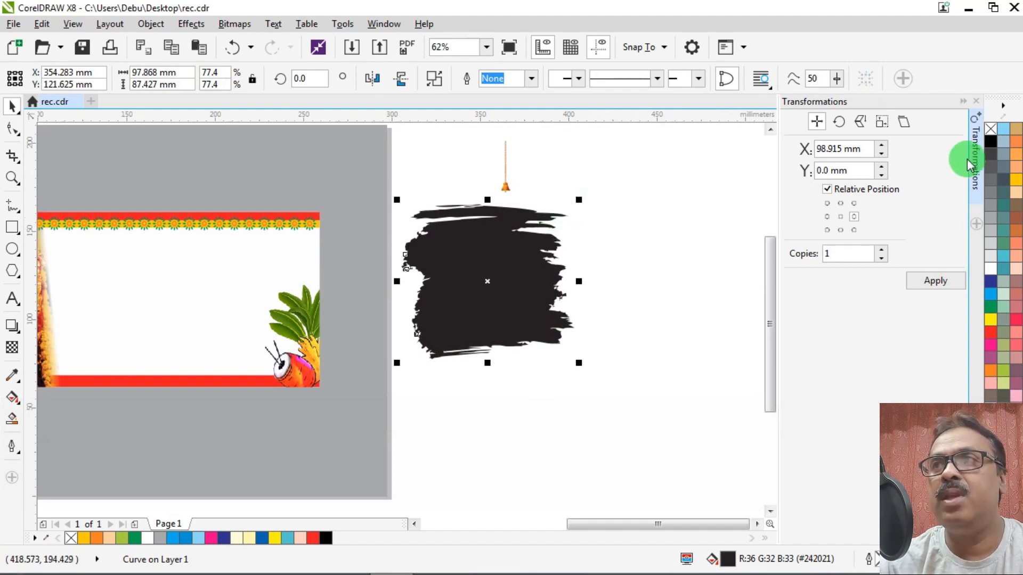
# Fill the brush-stroke shape with yellow (C0 M20 Y100 K0) and scale it to about 78 by 70 mm beside the form.
pyautogui.click(1015, 184)
pyautogui.moveTo(465, 273); pyautogui.dragTo(436, 225)
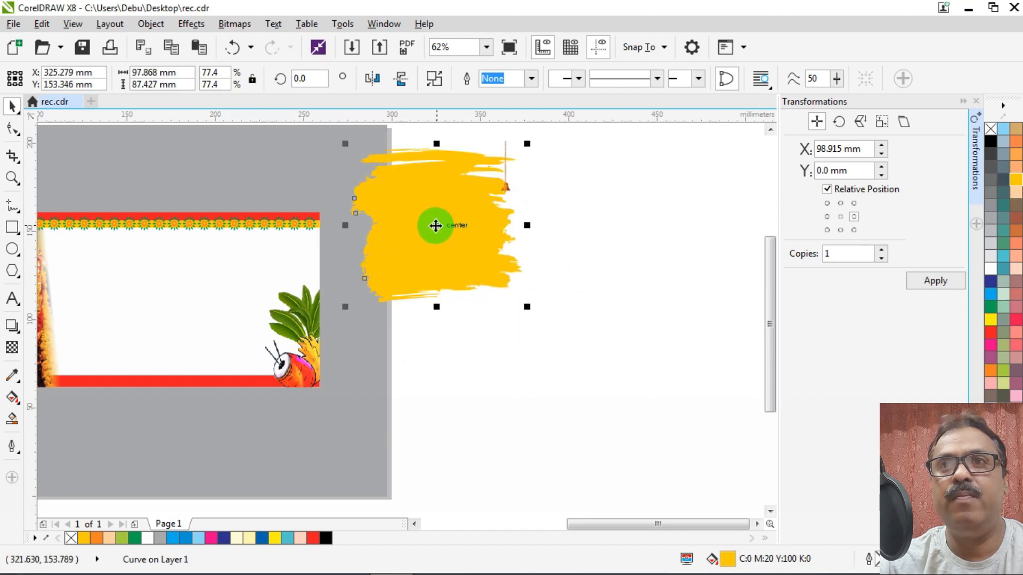
pyautogui.moveTo(531, 305)
pyautogui.mouseDown()
pyautogui.moveTo(532, 286)
pyautogui.moveTo(496, 276)
pyautogui.mouseUp()
pyautogui.moveTo(440, 189); pyautogui.dragTo(432, 202)
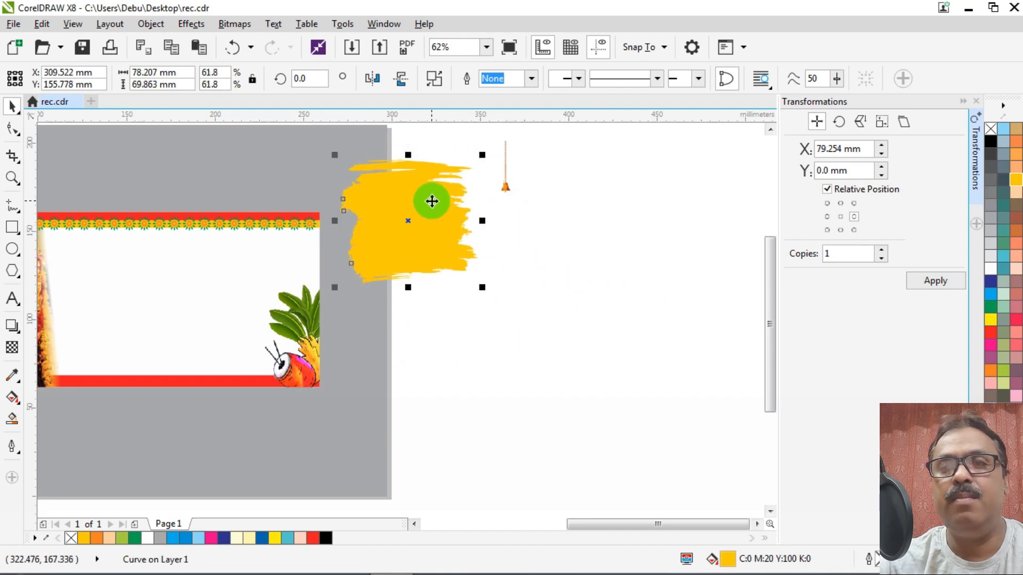
# PowerClip the yellow brush-stroke shape inside the white form rectangle.
pyautogui.rightClick(430, 202)
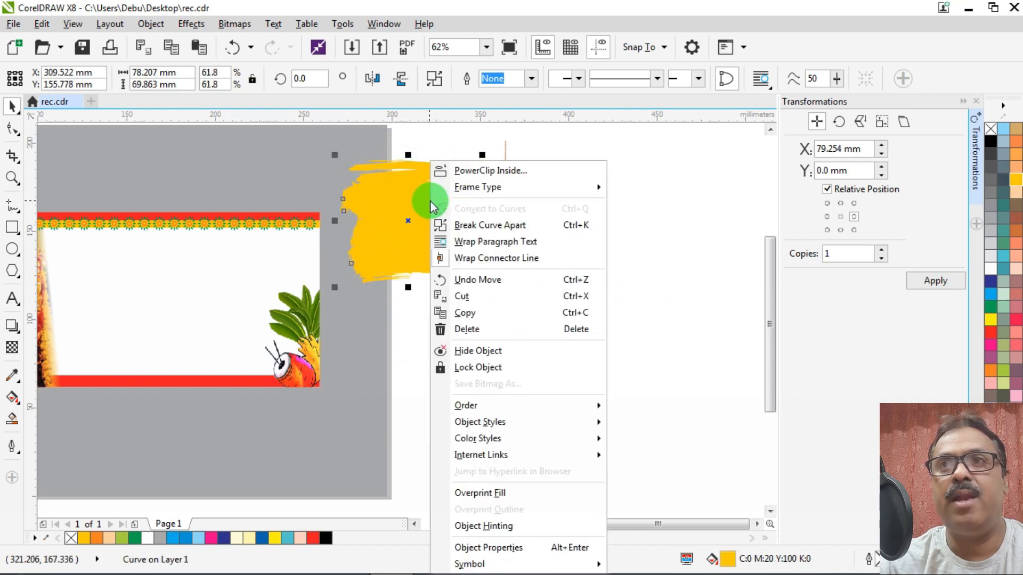
pyautogui.click(471, 171)
pyautogui.click(241, 249)
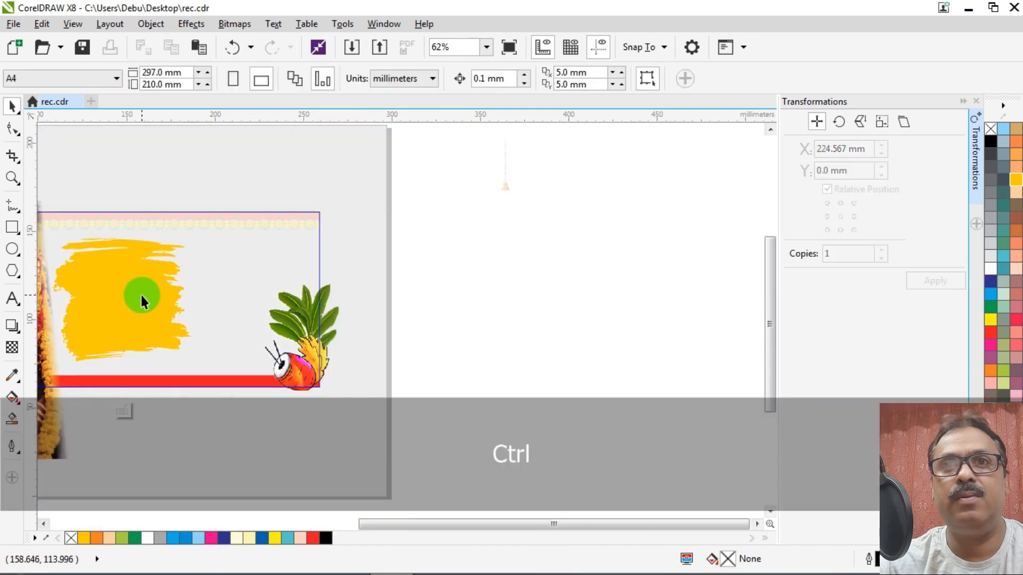
# Within the PowerClip, move the yellow brush shape to the form's upper-right corner and rotate it about 17 degrees.
pyautogui.moveTo(142, 293)
pyautogui.mouseDown()
pyautogui.moveTo(365, 212)
pyautogui.moveTo(352, 217)
pyautogui.mouseUp()
pyautogui.click(373, 233)
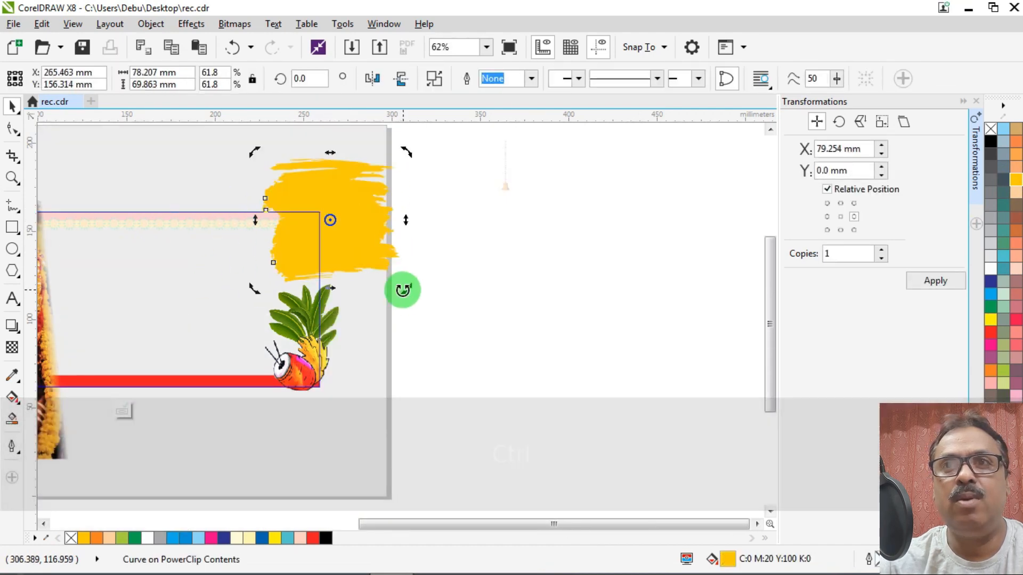
pyautogui.moveTo(404, 288); pyautogui.dragTo(424, 267)
pyautogui.click(540, 278)
# Duplicate the yellow brush shape to the form's lower edge beside the goddess photo and send the copy to the back of the layer.
pyautogui.click(366, 229)
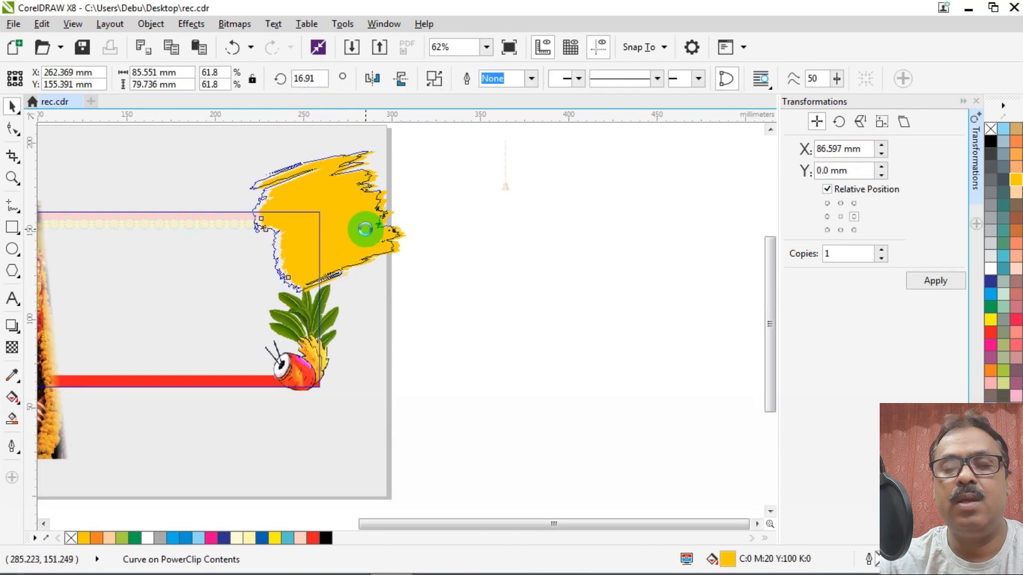
pyautogui.scroll(-1, 399, 235)
pyautogui.moveTo(399, 235)
pyautogui.mouseDown()
pyautogui.moveTo(379, 228)
pyautogui.moveTo(293, 321)
pyautogui.moveTo(259, 318)
pyautogui.moveTo(261, 290)
pyautogui.mouseUp()
pyautogui.scroll(1, 260, 318)
pyautogui.rightClick(261, 290)
pyautogui.moveTo(435, 406)
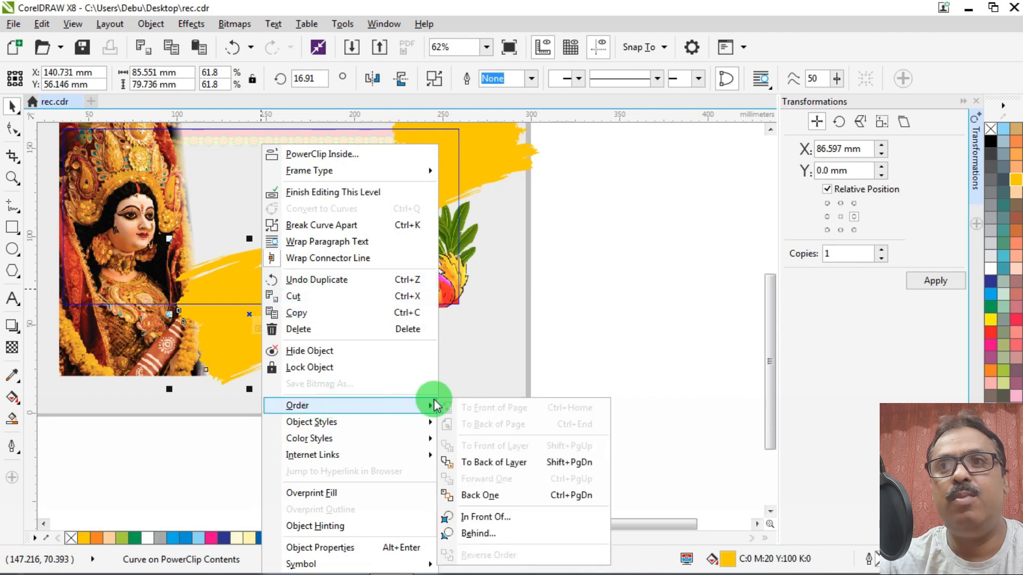
pyautogui.click(493, 462)
# Send the upper-right yellow brush shape to the back of the layer and finish editing the PowerClip contents.
pyautogui.click(497, 157)
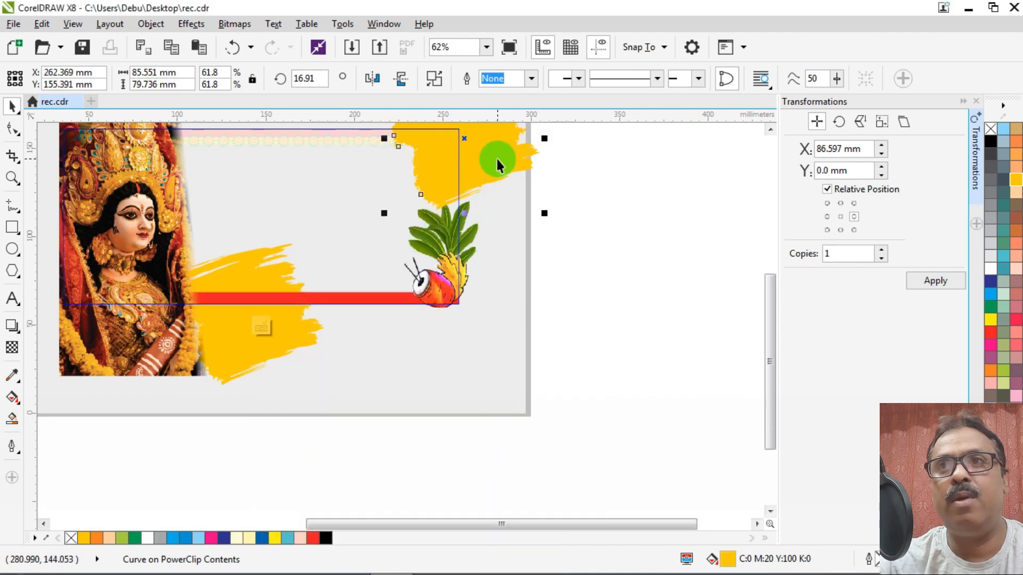
pyautogui.rightClick(497, 158)
pyautogui.moveTo(581, 406)
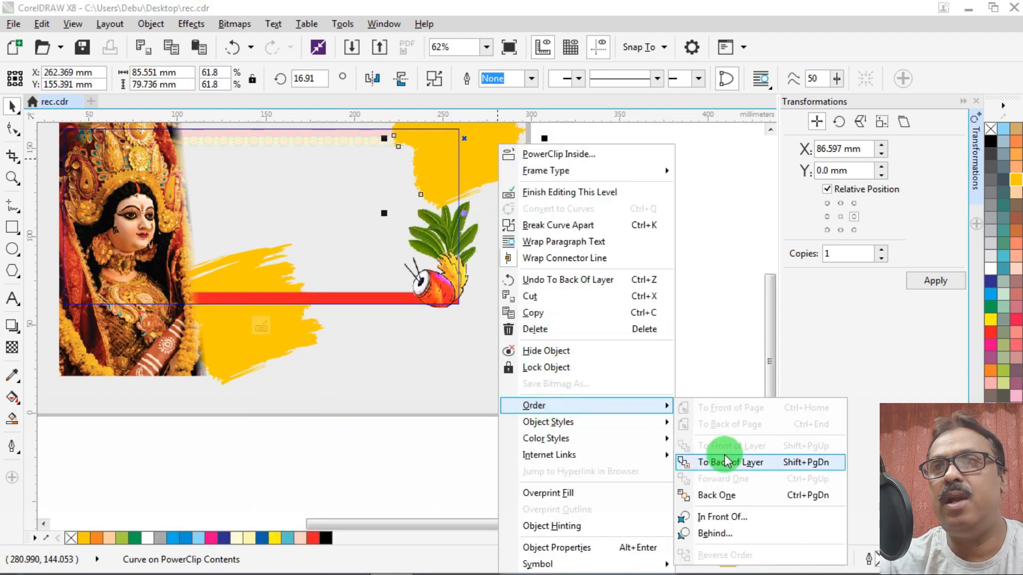
pyautogui.click(743, 158)
pyautogui.keyDown('ctrl'); pyautogui.click(681, 170); pyautogui.keyUp('ctrl')
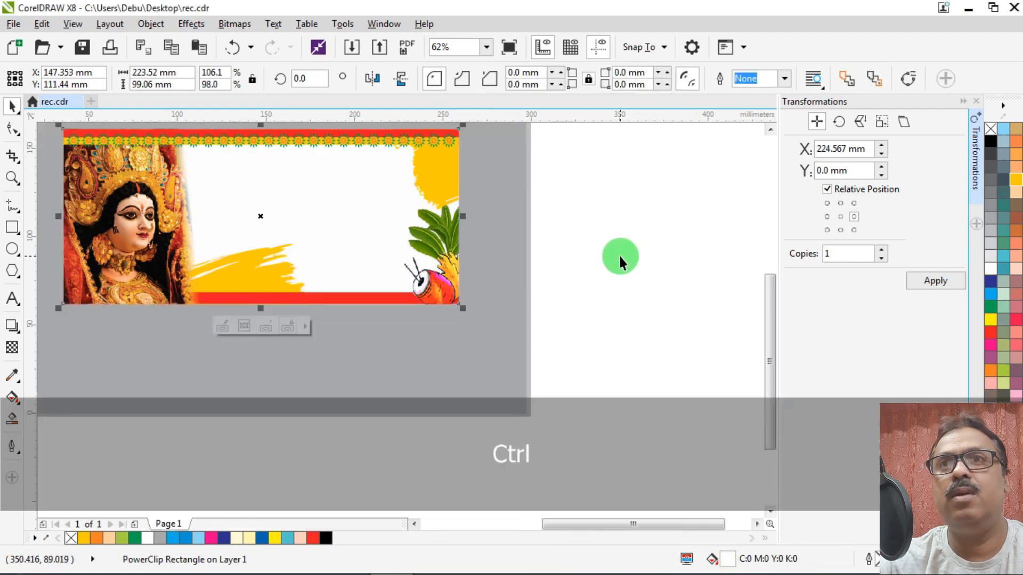
# Reposition the upper-right yellow brush shape within the PowerClip to about X 255 mm and Y 157 mm, and finish editing.
pyautogui.scroll(-1, 620, 259)
pyautogui.scroll(2, 560, 221)
pyautogui.keyDown('ctrl'); pyautogui.click(452, 190); pyautogui.keyUp('ctrl')
pyautogui.moveTo(451, 193); pyautogui.dragTo(420, 187)
pyautogui.keyDown('ctrl'); pyautogui.click(692, 222); pyautogui.keyUp('ctrl')
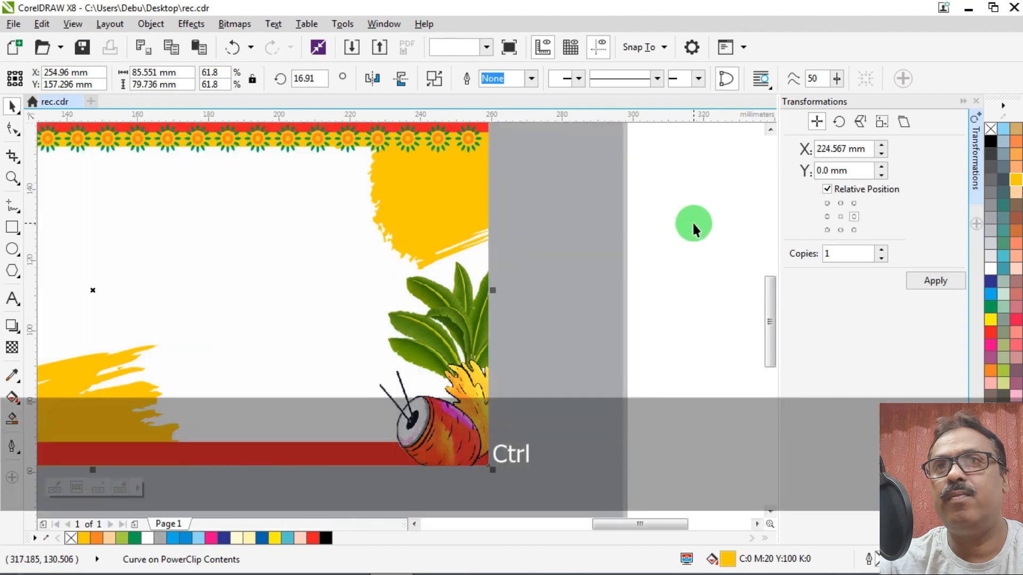
pyautogui.scroll(-1, 614, 228)
pyautogui.scroll(1, 324, 318)
pyautogui.scroll(-1, 386, 286)
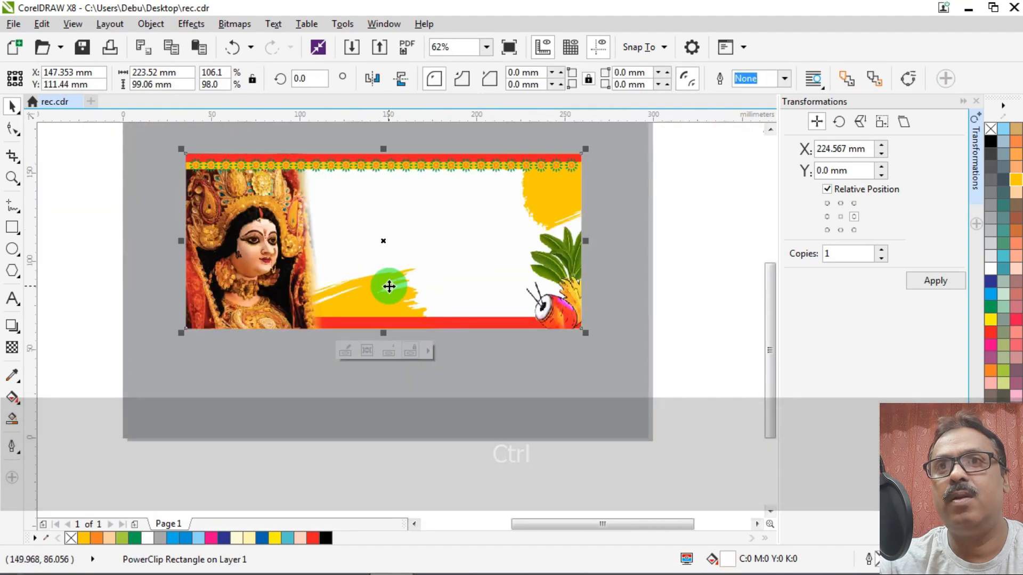
# Move the lower yellow brush shape within the PowerClip to about X 151 mm and Y 55 mm, and finish editing.
pyautogui.keyDown('ctrl'); pyautogui.click(389, 287); pyautogui.keyUp('ctrl')
pyautogui.keyDown('ctrl'); pyautogui.click(392, 292); pyautogui.keyUp('ctrl')
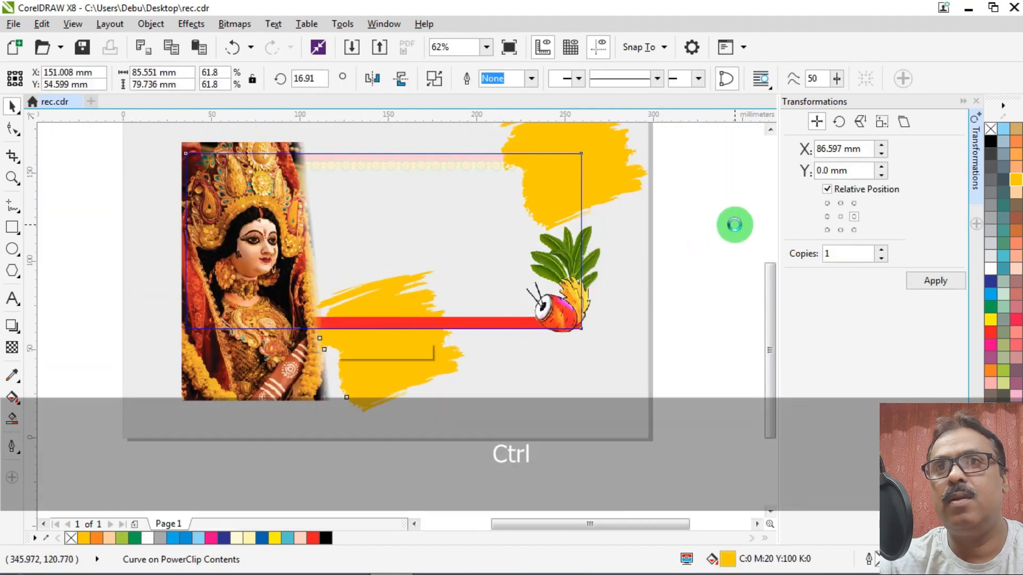
pyautogui.keyDown('ctrl'); pyautogui.click(733, 224); pyautogui.keyUp('ctrl')
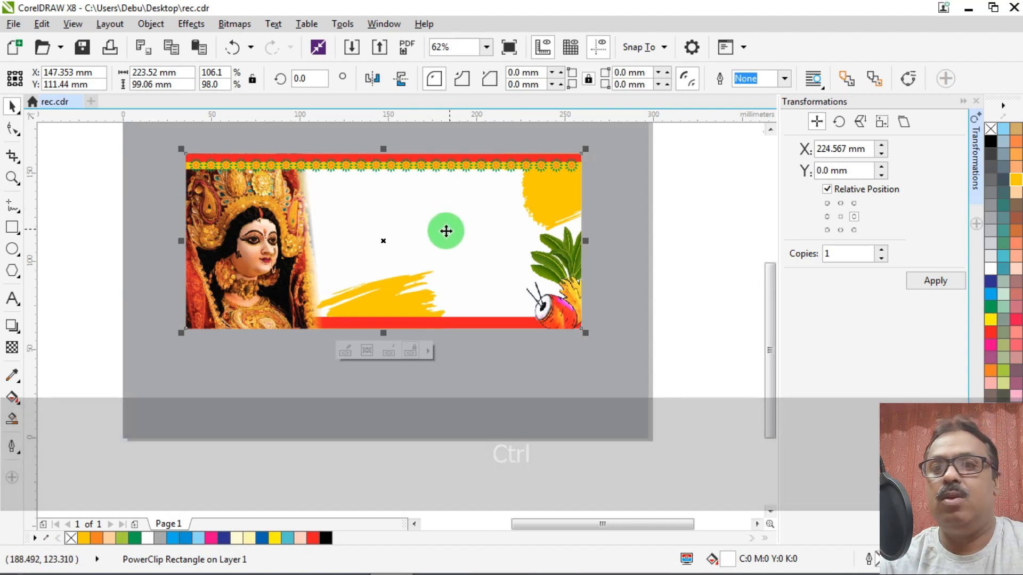
# Move the hanging bell picture from outside the page onto the form's white area, between the goddess photo and the upper-right brush shape.
pyautogui.scroll(-1, 431, 232)
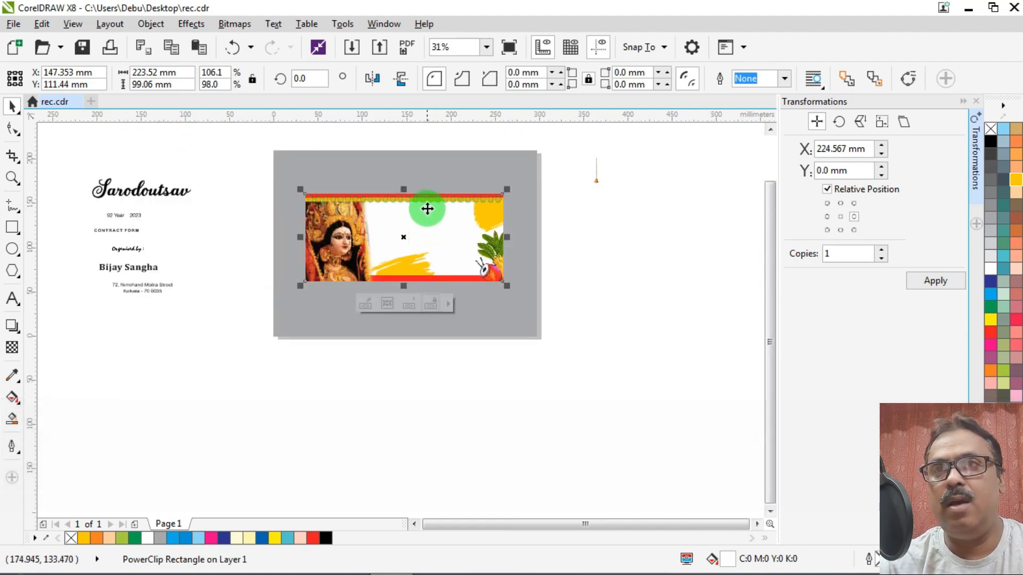
pyautogui.scroll(1, 552, 187)
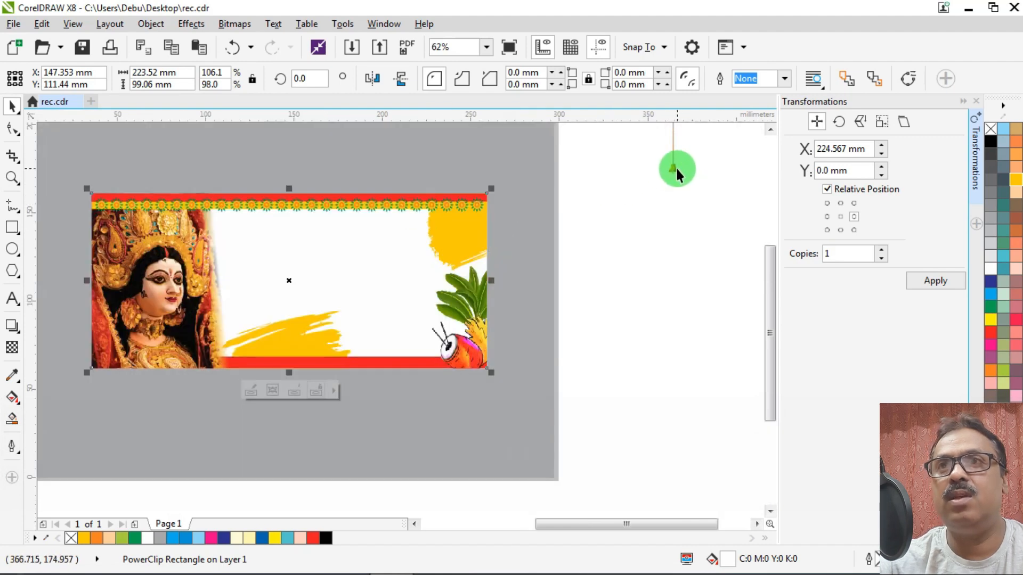
pyautogui.moveTo(674, 167); pyautogui.dragTo(526, 246)
pyautogui.scroll(2, 522, 244)
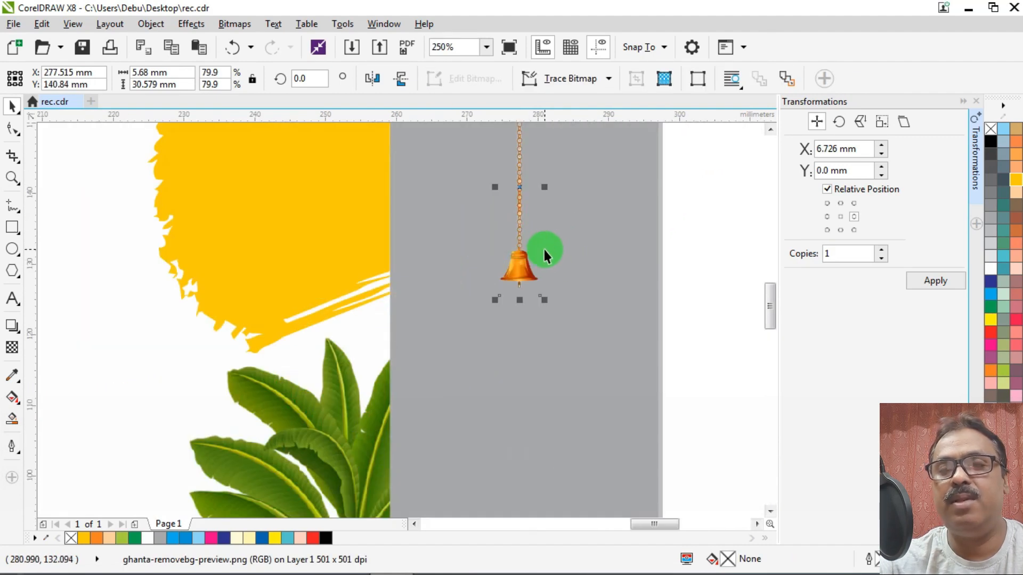
pyautogui.scroll(-1, 542, 250)
pyautogui.moveTo(530, 264); pyautogui.dragTo(259, 310)
pyautogui.scroll(1, 279, 264)
# Duplicate the hanging bell slightly higher and to its right, and group the two bells.
pyautogui.moveTo(253, 345); pyautogui.dragTo(295, 297)
pyautogui.keyDown('shift'); pyautogui.click(248, 239); pyautogui.keyUp('shift')
pyautogui.scroll(-4, 248, 240)
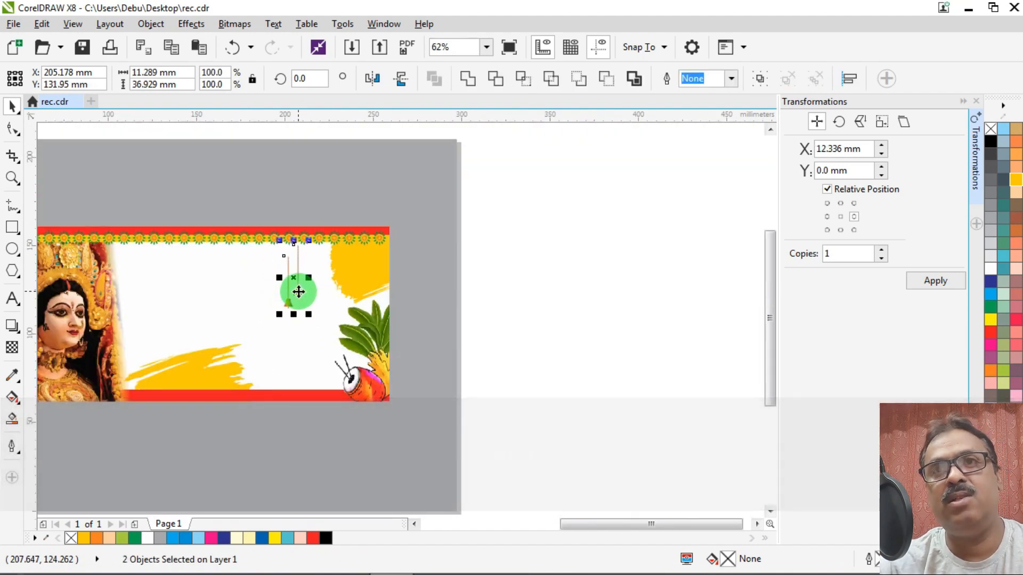
pyautogui.hotkey('ctrl', 'g')
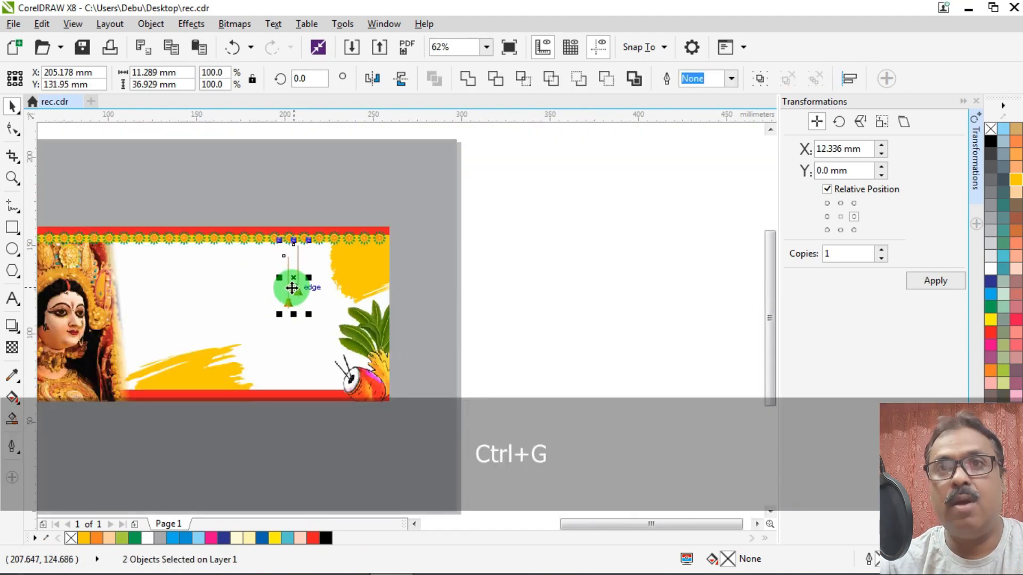
# PowerClip the group of two bells inside the white form rectangle.
pyautogui.scroll(2, 298, 282)
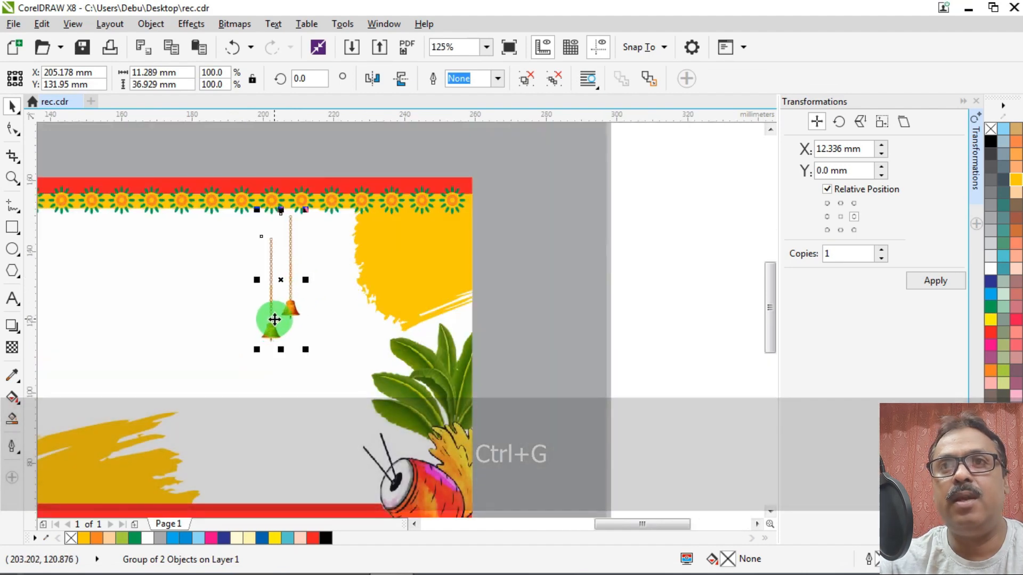
pyautogui.rightClick(272, 314)
pyautogui.click(320, 187)
pyautogui.click(421, 235)
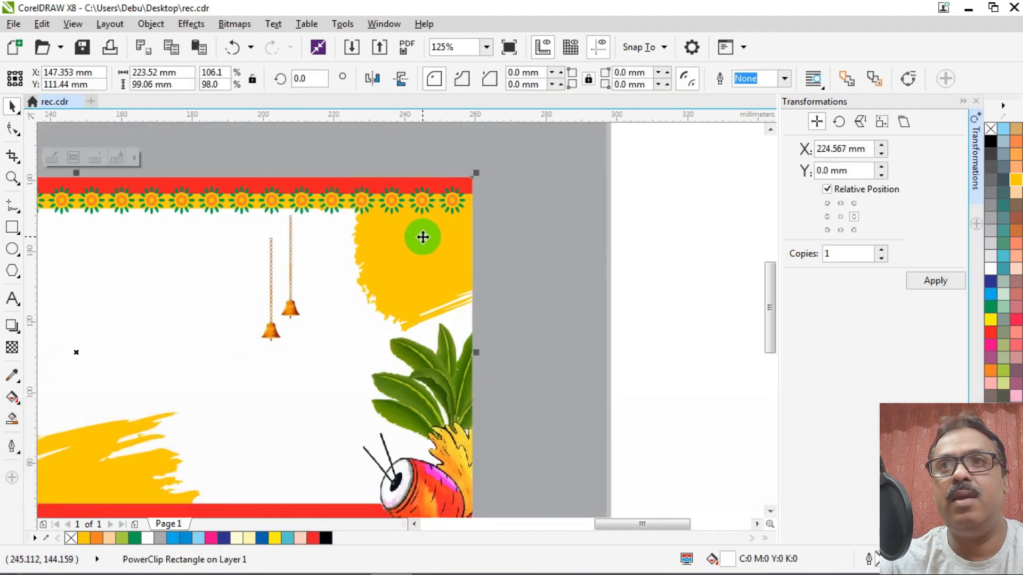
# Within the PowerClip, hang the bell group over the upper-right brush shape, place a copy beside the goddess photo's top, and finish editing.
pyautogui.keyDown('ctrl'); pyautogui.click(315, 288); pyautogui.keyUp('ctrl')
pyautogui.moveTo(292, 312); pyautogui.dragTo(435, 242)
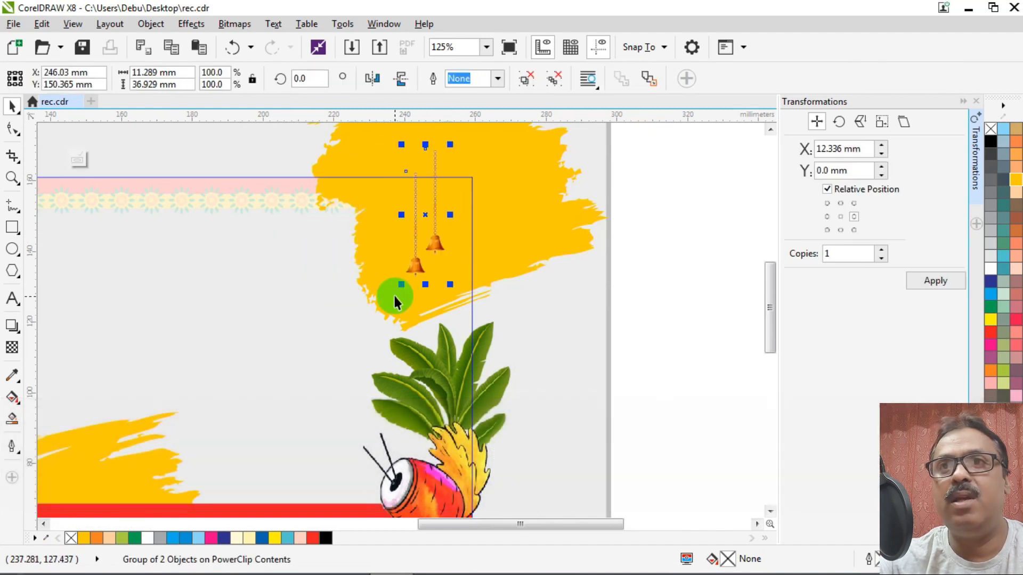
pyautogui.moveTo(400, 288); pyautogui.dragTo(193, 266)
pyautogui.scroll(-2, 391, 303)
pyautogui.keyDown('ctrl'); pyautogui.click(591, 201); pyautogui.keyUp('ctrl')
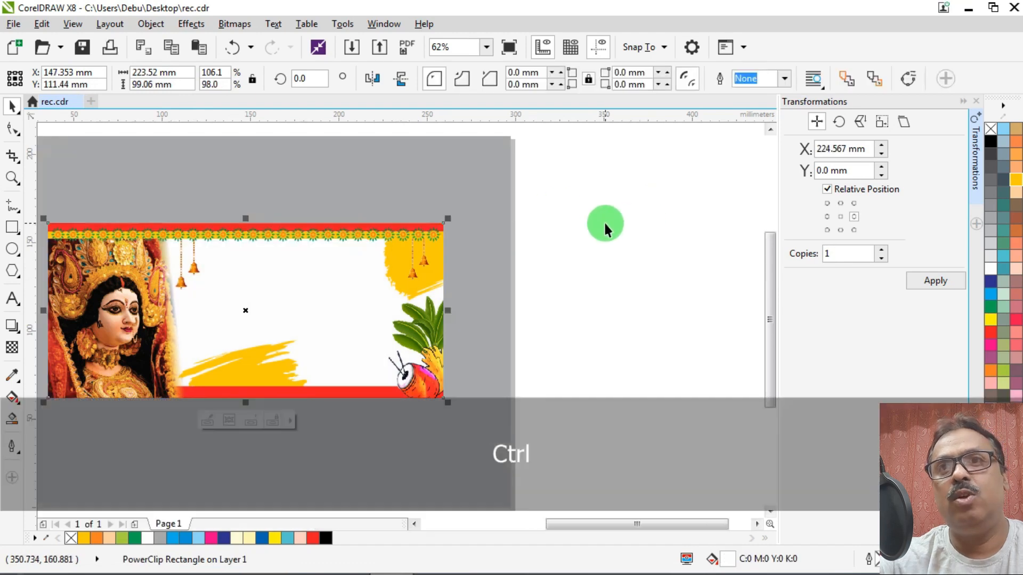
pyautogui.scroll(-1, 605, 229)
pyautogui.scroll(1, 422, 268)
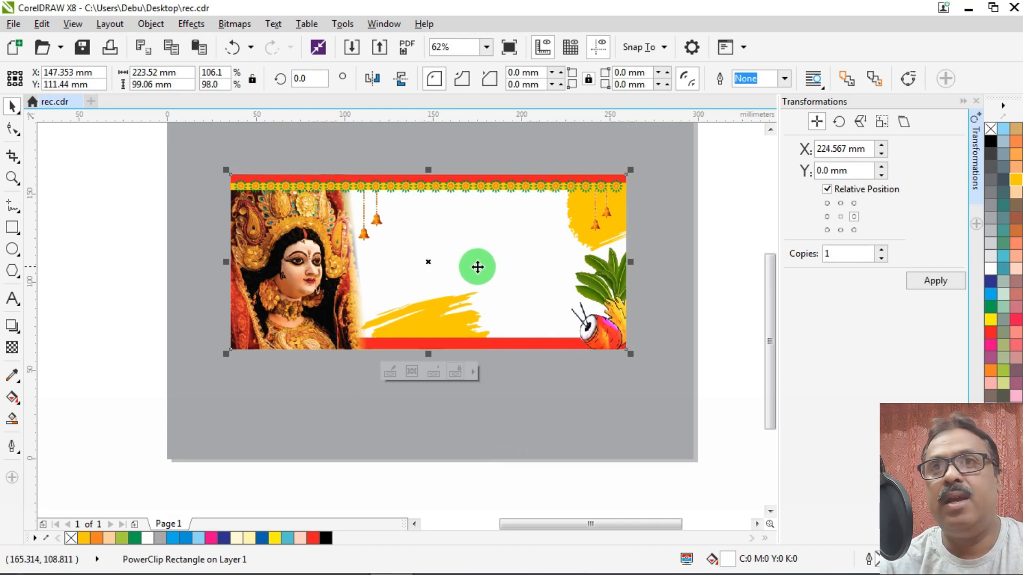
# Send the gray background and the complete form artwork to the back of the page.
pyautogui.scroll(2, 475, 265)
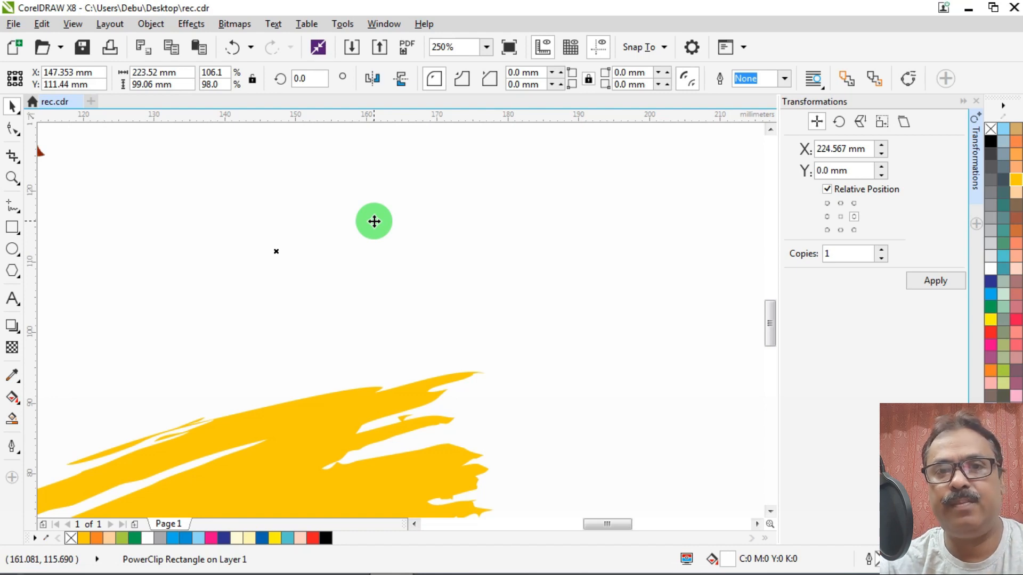
pyautogui.scroll(-5, 374, 221)
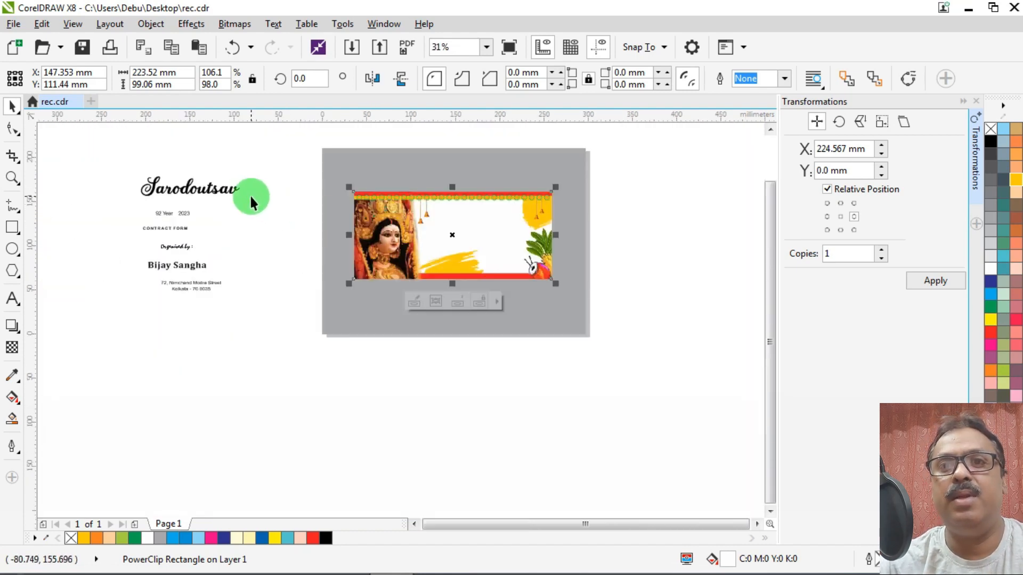
pyautogui.scroll(2, 165, 213)
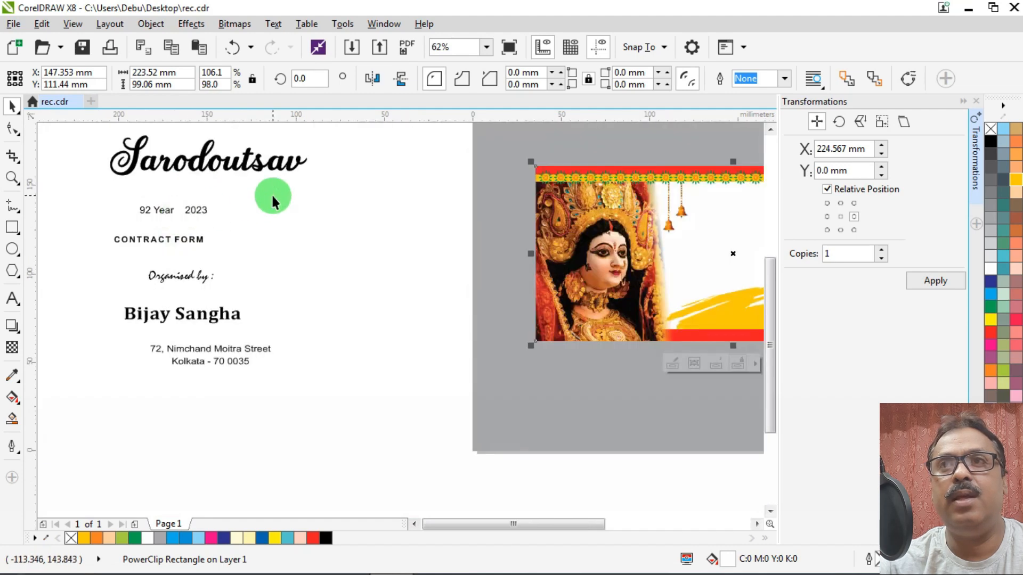
pyautogui.scroll(-4, 270, 194)
pyautogui.scroll(1, 406, 202)
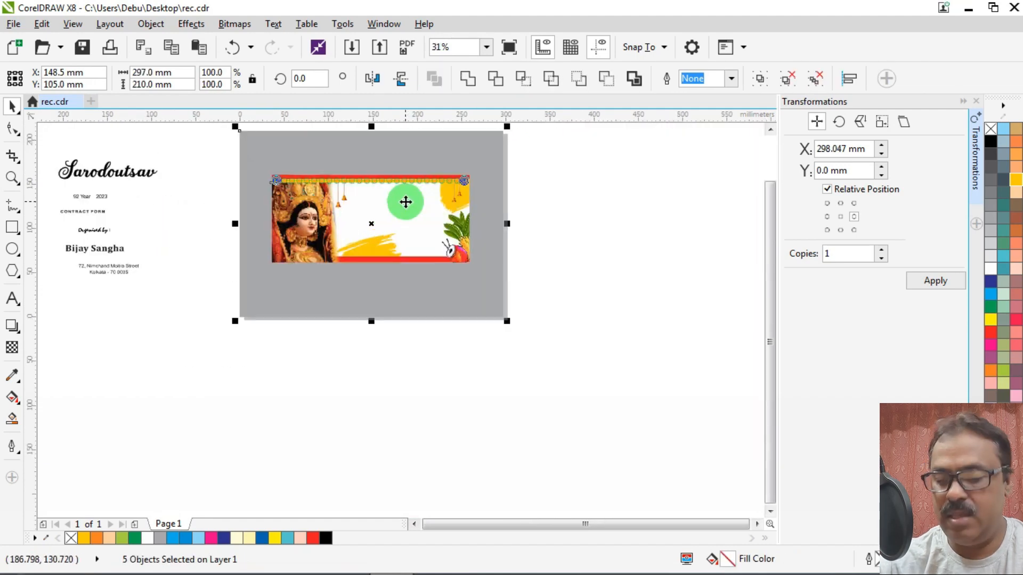
pyautogui.hotkey('ctrl', 'End')
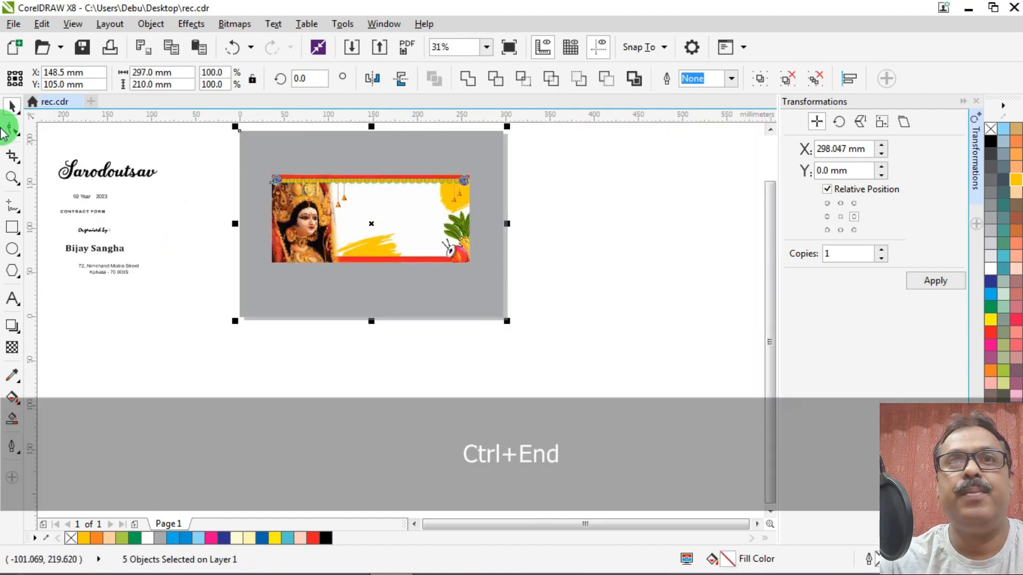
pyautogui.click(113, 218)
# Move the CONTRACT FORM text from outside the page onto the form's white area, just below the flower border between the bell pairs.
pyautogui.scroll(2, 61, 210)
pyautogui.scroll(-1, 107, 220)
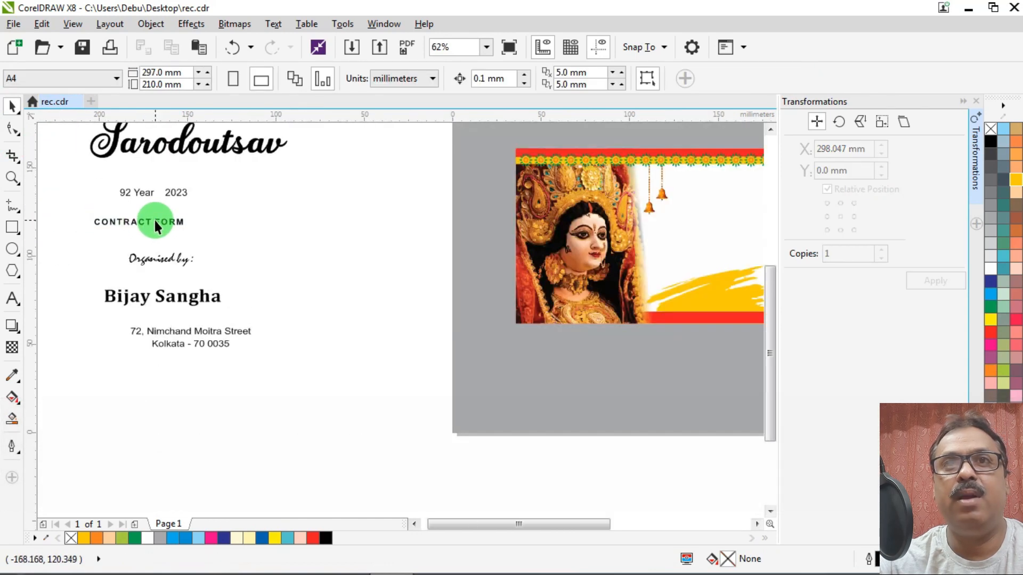
pyautogui.moveTo(144, 218); pyautogui.dragTo(343, 202)
pyautogui.scroll(-1, 342, 202)
pyautogui.scroll(1, 467, 187)
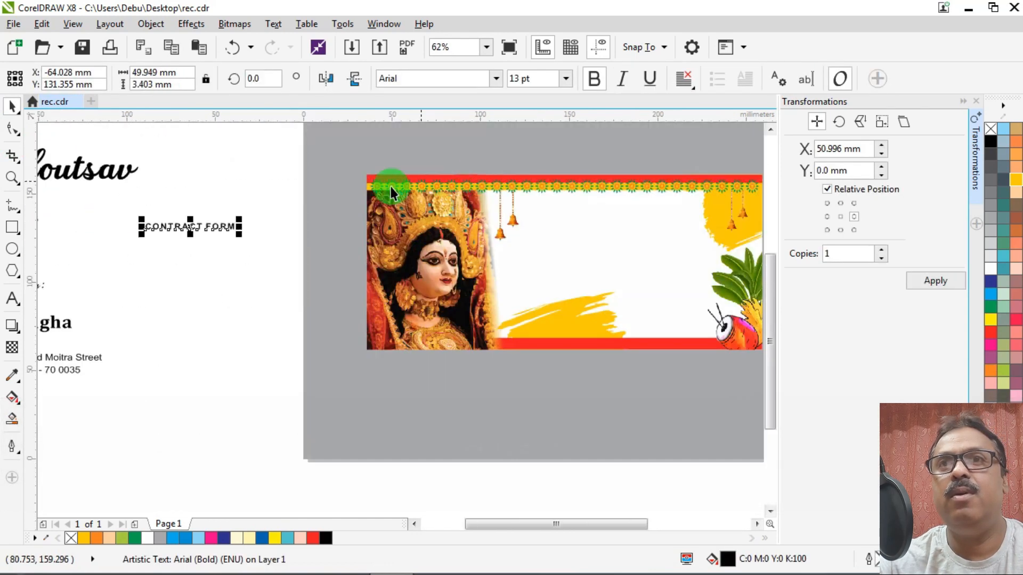
pyautogui.moveTo(216, 223); pyautogui.dragTo(656, 208)
pyautogui.scroll(1, 674, 184)
pyautogui.scroll(-1, 373, 216)
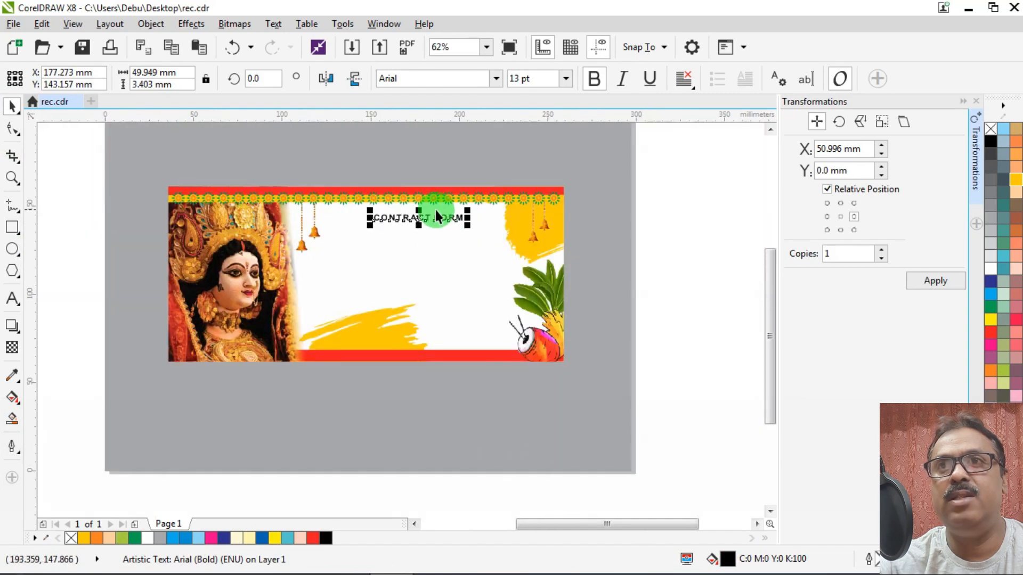
pyautogui.scroll(2, 434, 218)
pyautogui.moveTo(420, 231)
pyautogui.mouseDown()
pyautogui.moveTo(429, 235)
pyautogui.moveTo(404, 232)
pyautogui.mouseUp()
pyautogui.scroll(-1, 404, 232)
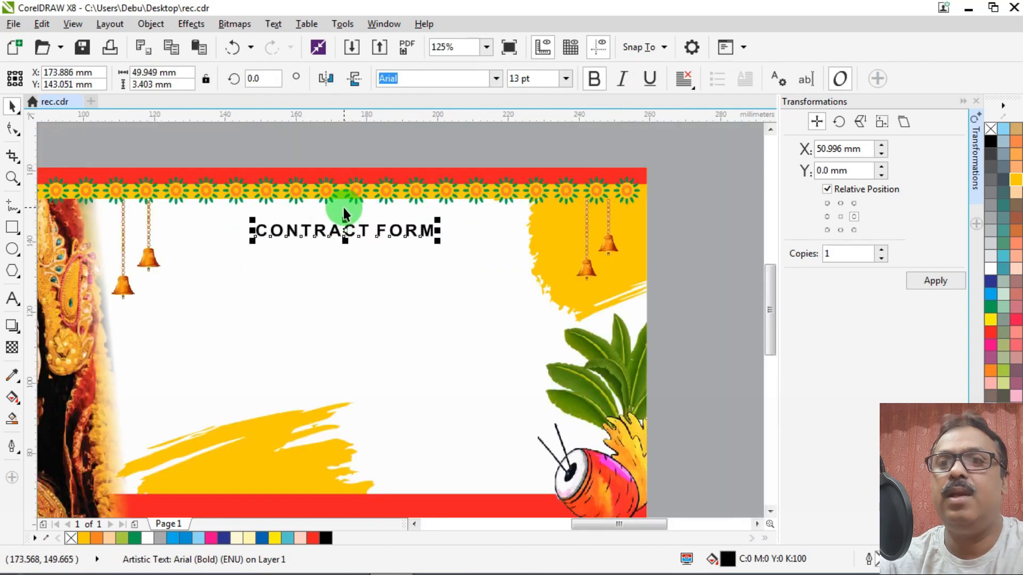
# Draw a rectangle about 54.8 by 6.6 mm around the CONTRACT FORM text.
pyautogui.click(11, 227)
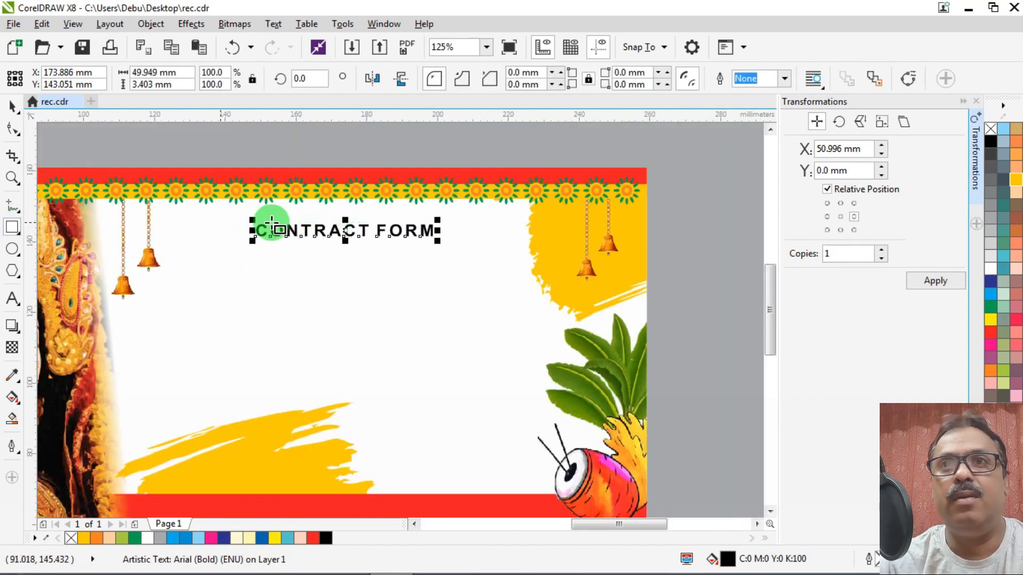
pyautogui.scroll(1, 261, 216)
pyautogui.click(252, 217)
pyautogui.moveTo(224, 217); pyautogui.dragTo(612, 263)
# Round only the upper-right and lower-left corners of the title rectangle to a radius of about 1.5 mm.
pyautogui.click(11, 133)
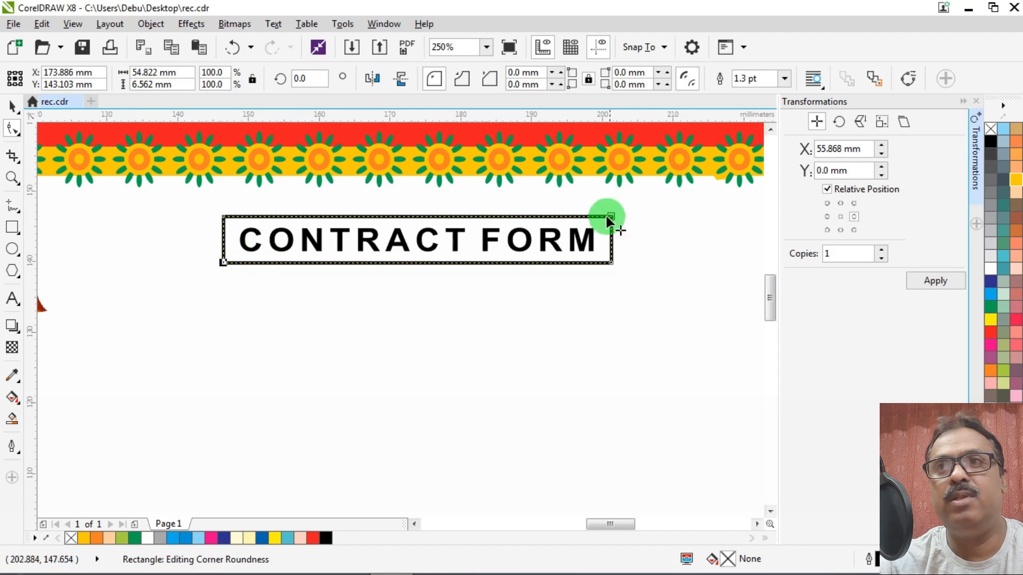
pyautogui.moveTo(606, 217); pyautogui.dragTo(614, 221)
pyautogui.press('shift')
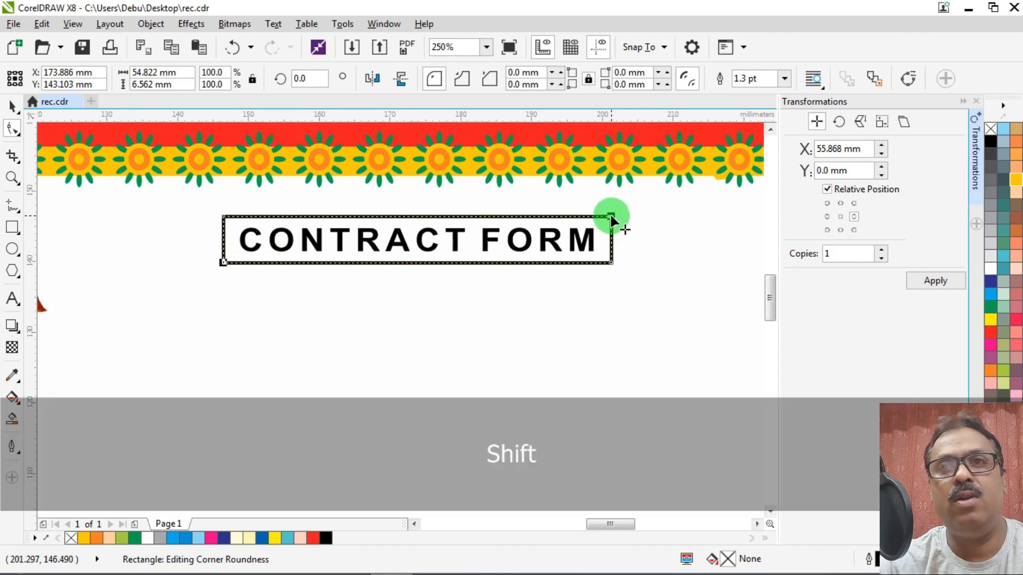
pyautogui.scroll(4, 611, 215)
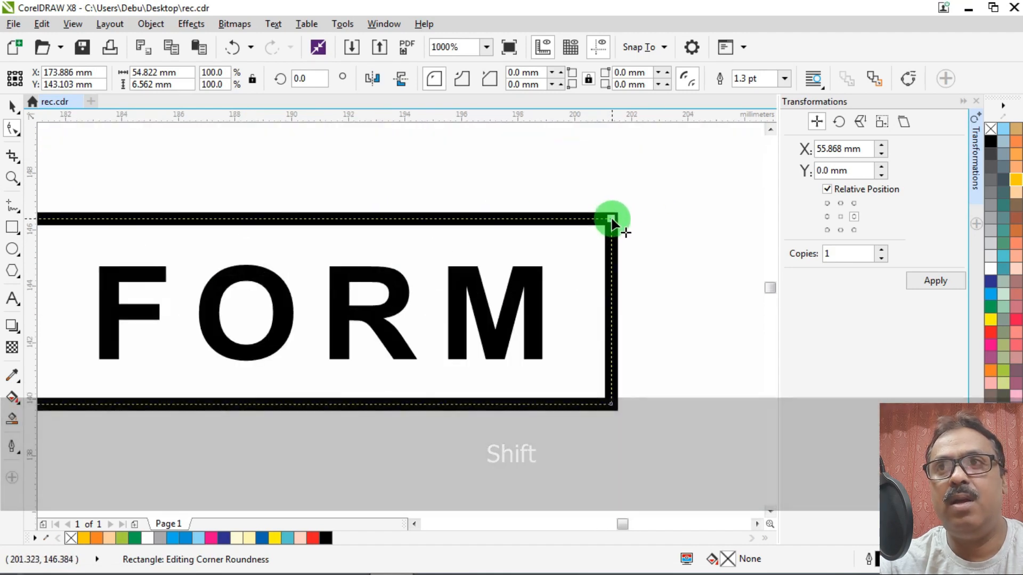
pyautogui.moveTo(612, 215); pyautogui.dragTo(538, 229)
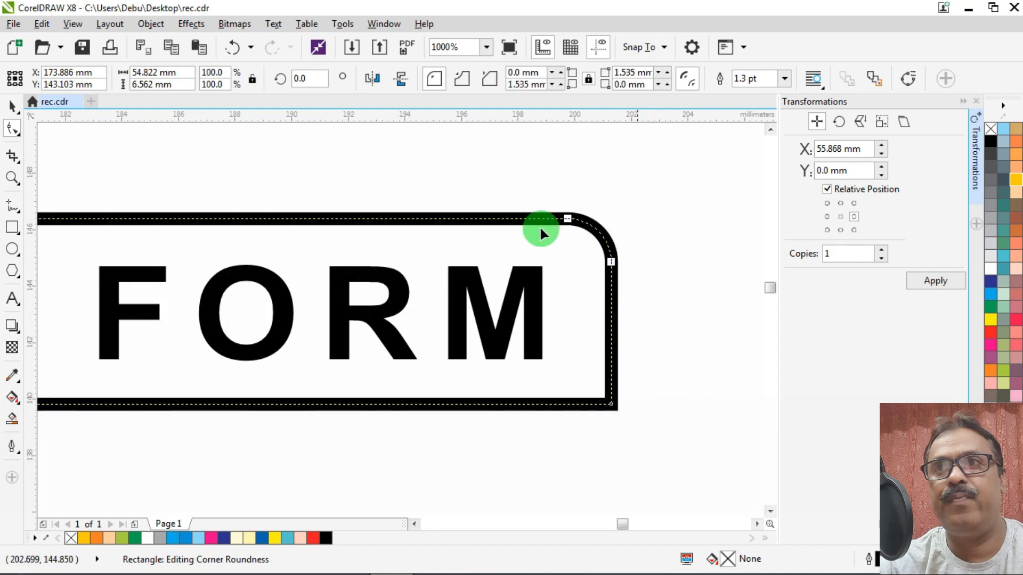
# Fill the title rectangle with blue (C100 M100) and remove its outline.
pyautogui.scroll(-4, 351, 168)
pyautogui.click(12, 106)
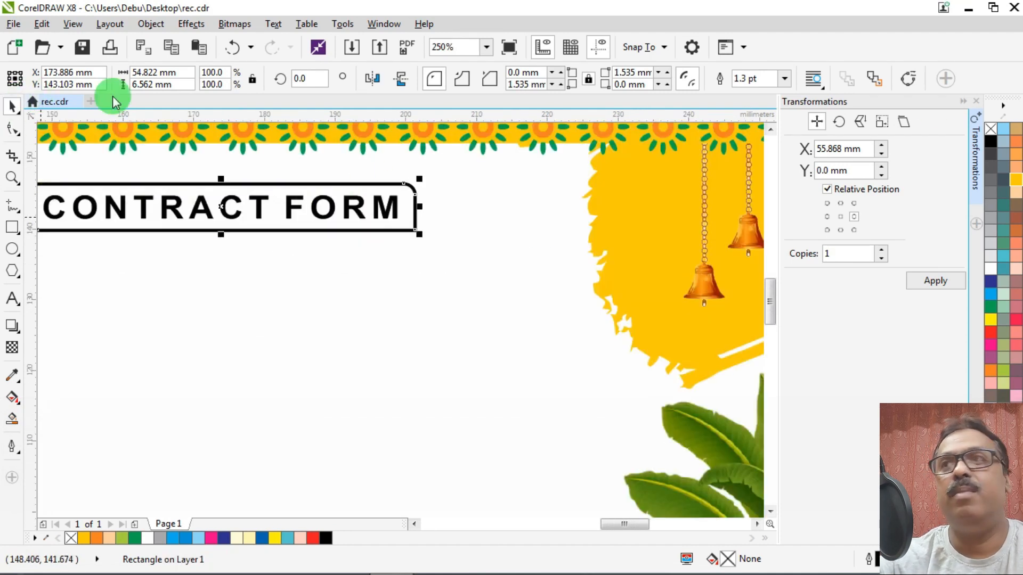
pyautogui.click(992, 280)
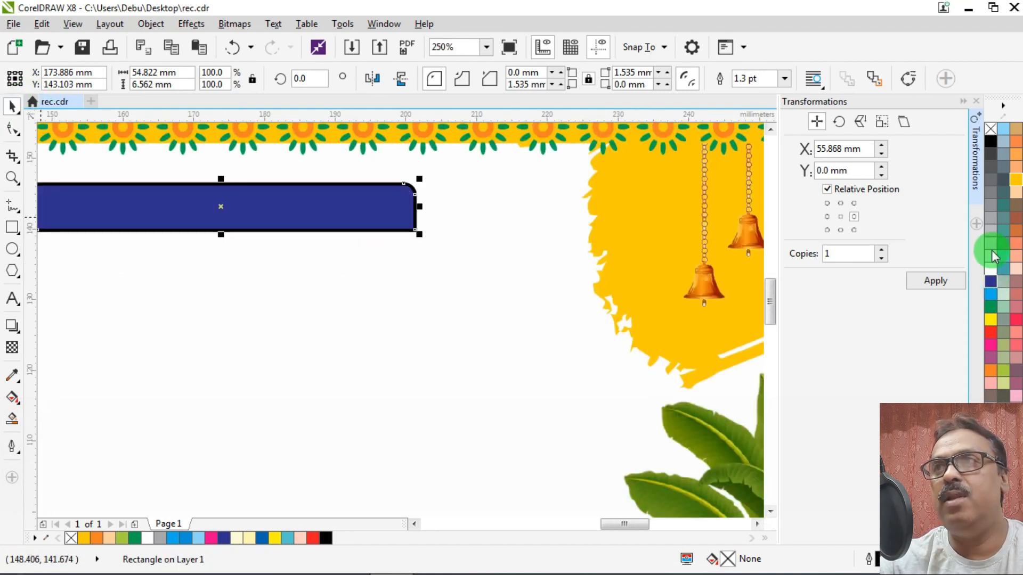
pyautogui.rightClick(991, 129)
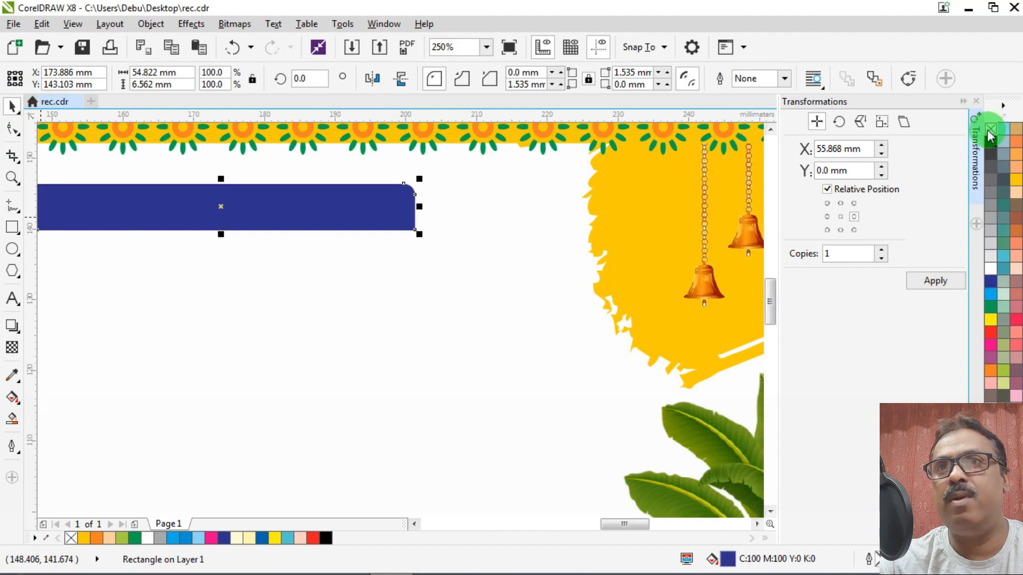
# Close the Transformations docker and try to select the CONTRACT FORM text hidden beneath the blue rectangle.
pyautogui.click(976, 101)
pyautogui.keyDown('alt'); pyautogui.click(419, 208); pyautogui.keyUp('alt')
pyautogui.keyDown('alt'); pyautogui.click(414, 210); pyautogui.keyUp('alt')
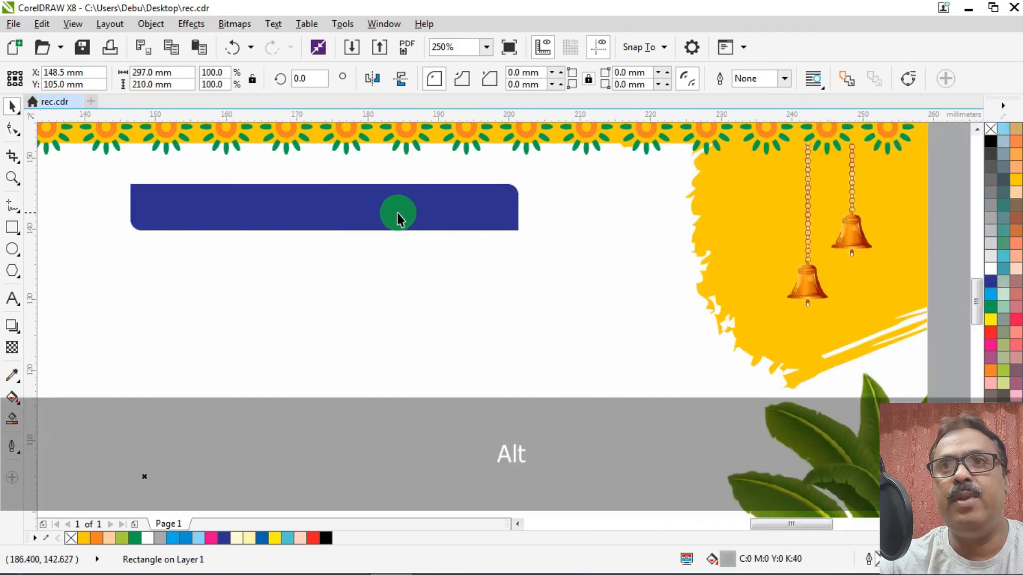
pyautogui.scroll(-4, 410, 215)
pyautogui.click(781, 205)
# Reduce the gray background rectangle's height evenly from above and below, leaving a horizontal band around the form.
pyautogui.scroll(-3, 480, 181)
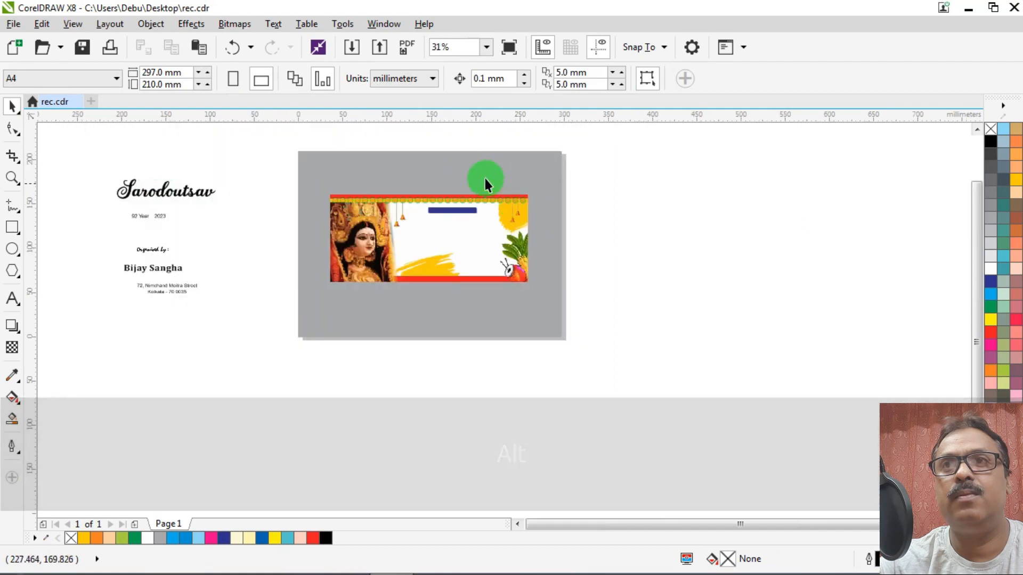
pyautogui.click(485, 181)
pyautogui.moveTo(430, 151); pyautogui.dragTo(463, 177)
# Bring the CONTRACT FORM text in front of the blue rectangle and fill it with white.
pyautogui.scroll(2, 426, 209)
pyautogui.moveTo(376, 139); pyautogui.dragTo(511, 244)
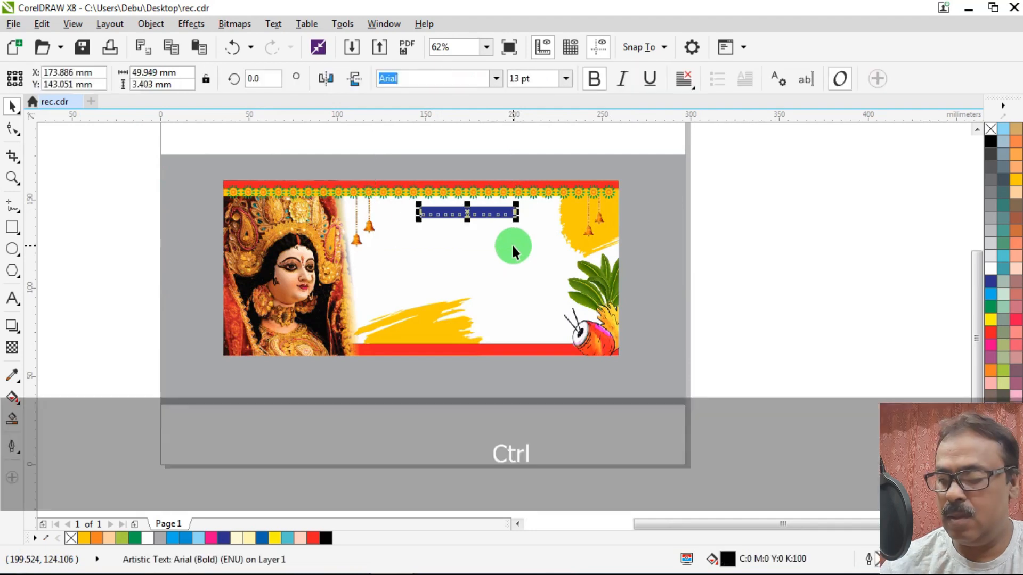
pyautogui.hotkey('ctrl', 'Home')
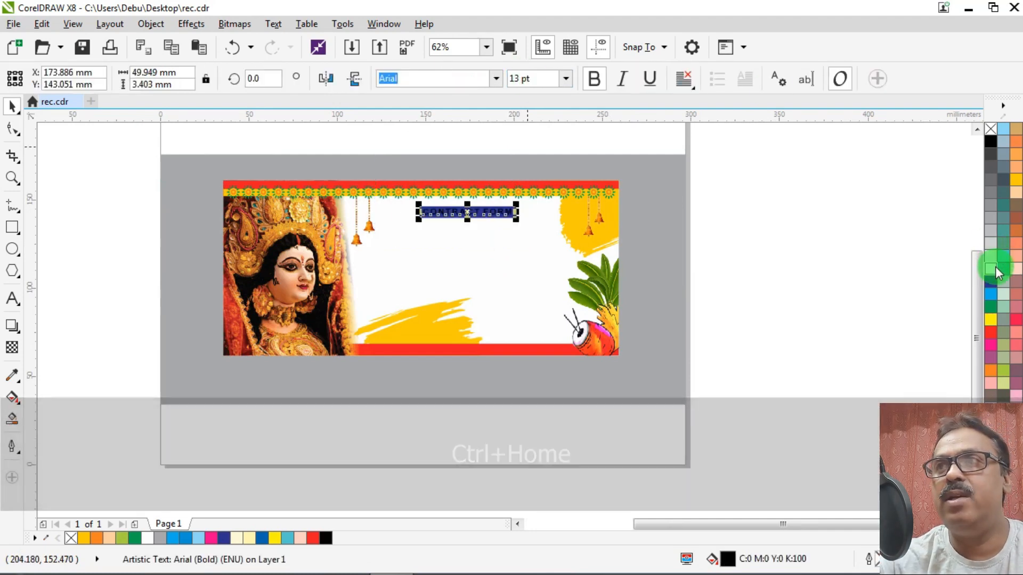
pyautogui.click(992, 269)
pyautogui.scroll(5, 384, 206)
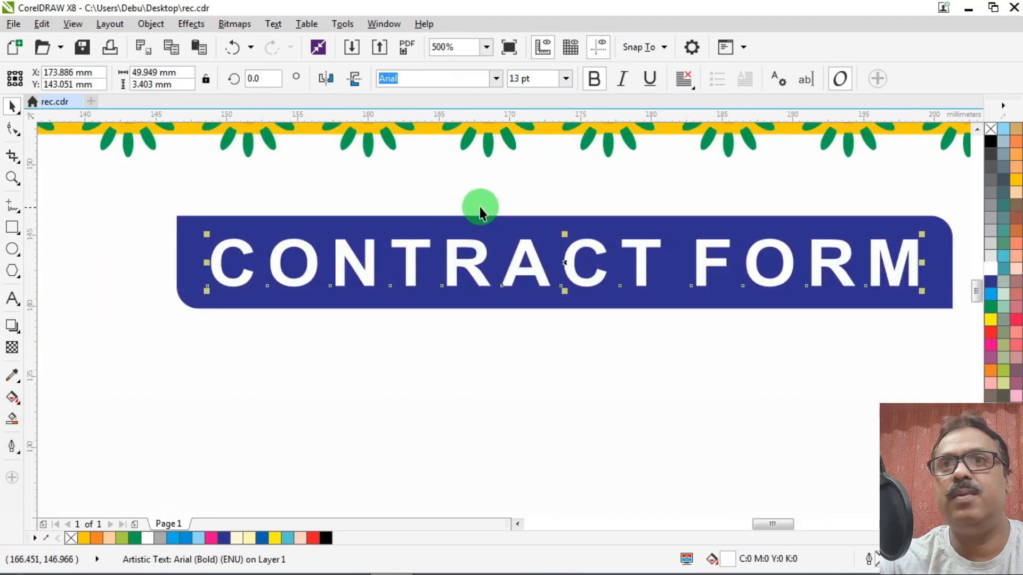
pyautogui.scroll(-5, 445, 207)
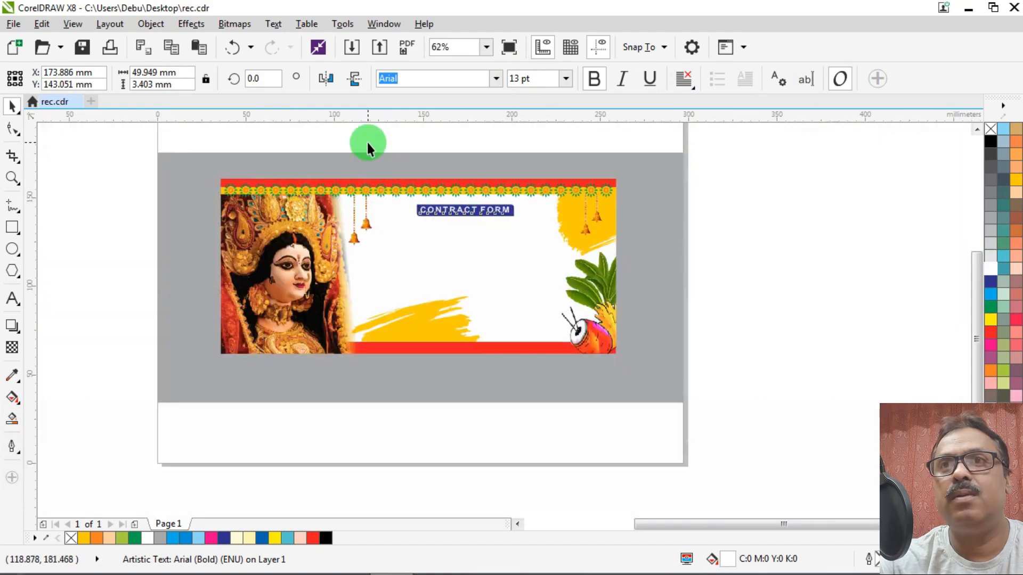
# Group the CONTRACT FORM text with its blue rectangle and nudge the group slightly up and left.
pyautogui.moveTo(405, 164); pyautogui.dragTo(539, 257)
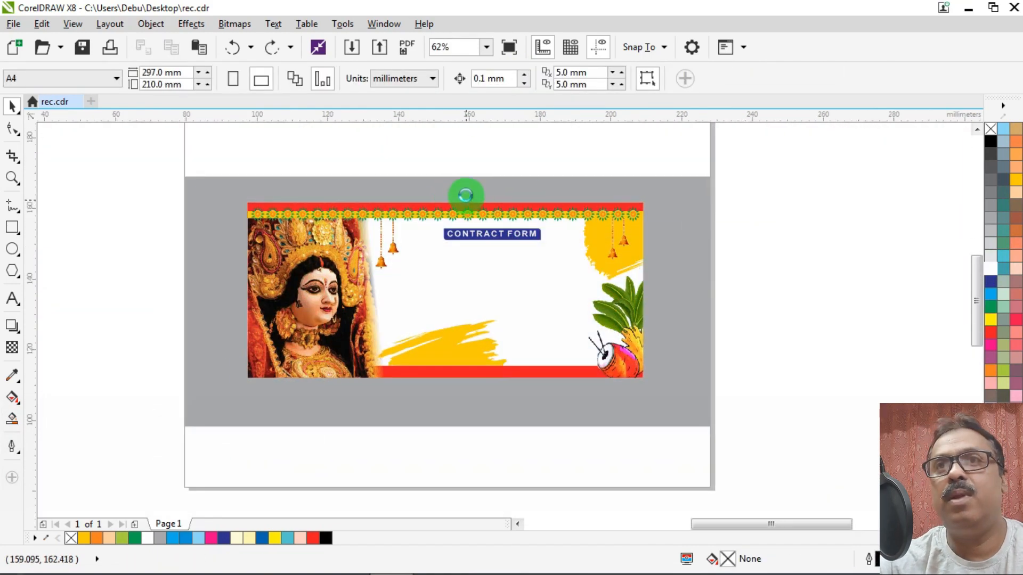
pyautogui.scroll(2, 377, 143)
pyautogui.moveTo(586, 300); pyautogui.dragTo(630, 311)
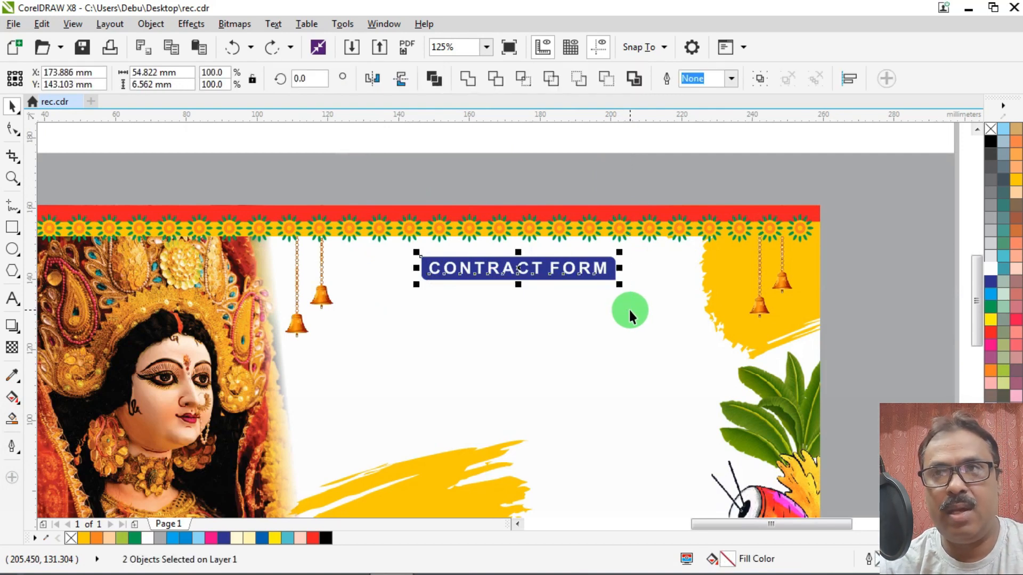
pyautogui.hotkey('ctrl', 'g')
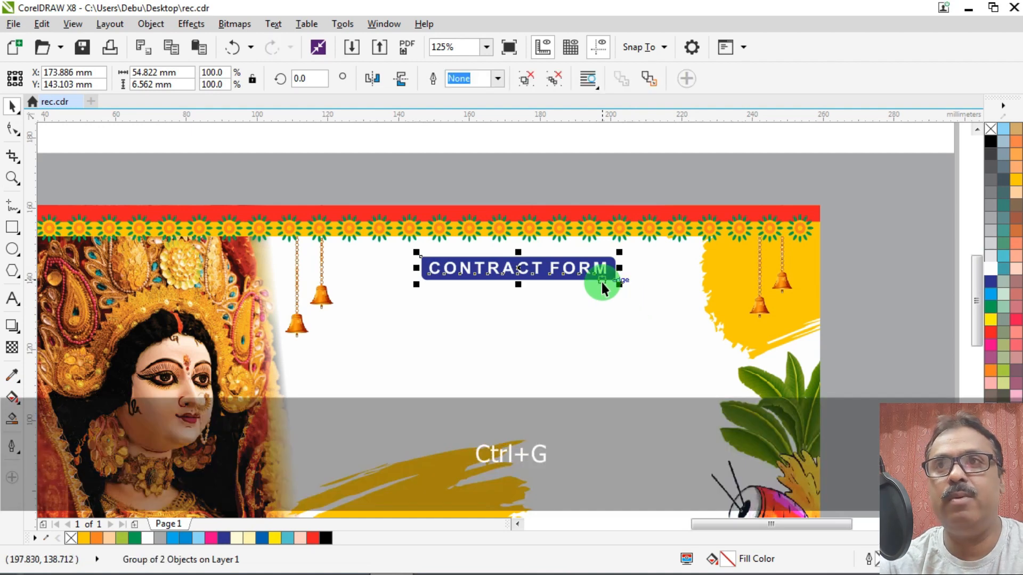
pyautogui.press('Up')
pyautogui.press('Up')
pyautogui.press('Up')
pyautogui.press('Left')
pyautogui.press('Up')
pyautogui.press('Up')
pyautogui.press('Up')
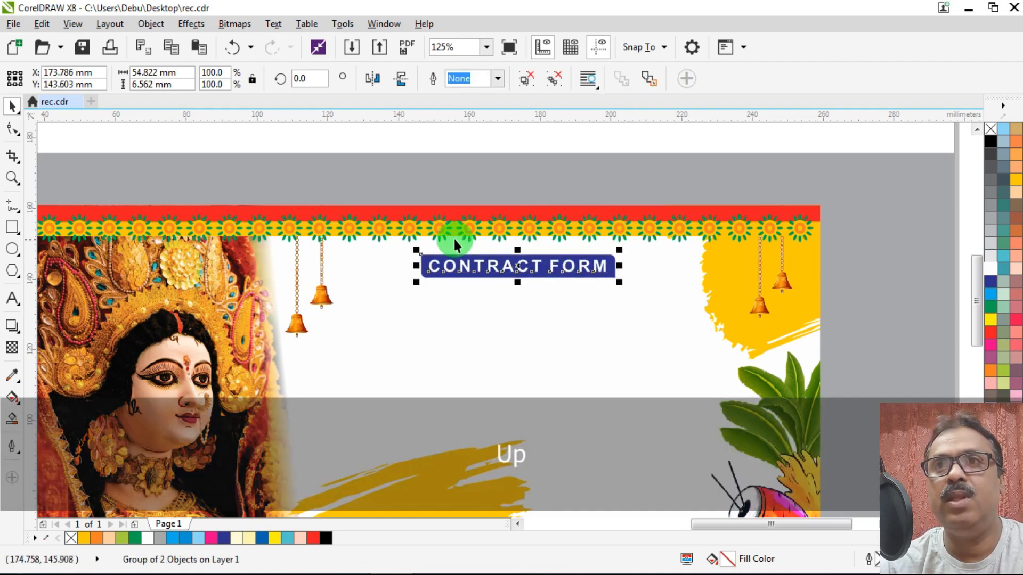
# Move the "92 Year 2023" text from outside the page onto the form, directly below the CONTRACT FORM title.
pyautogui.scroll(-5, 502, 237)
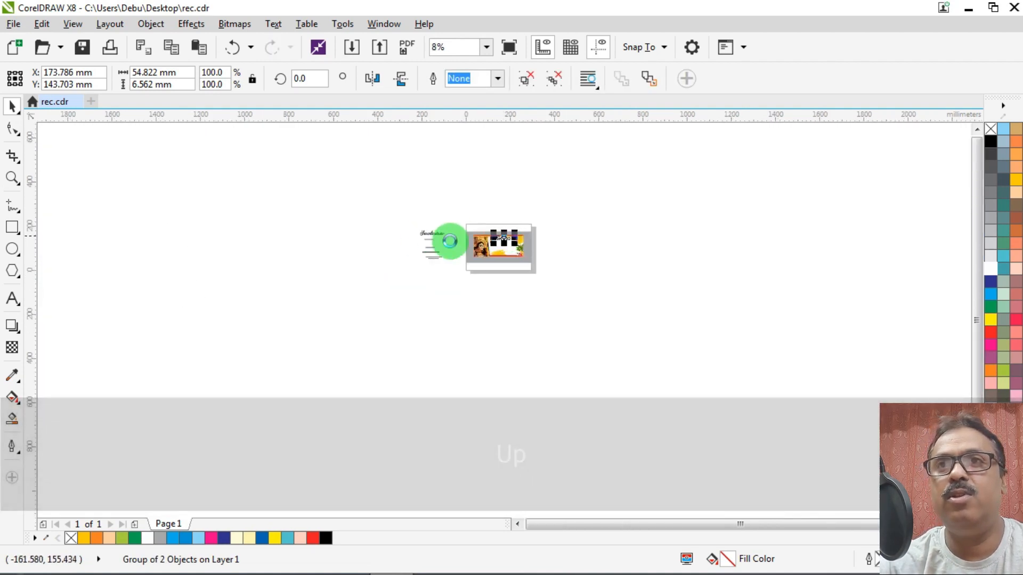
pyautogui.scroll(4, 426, 243)
pyautogui.scroll(2, 363, 252)
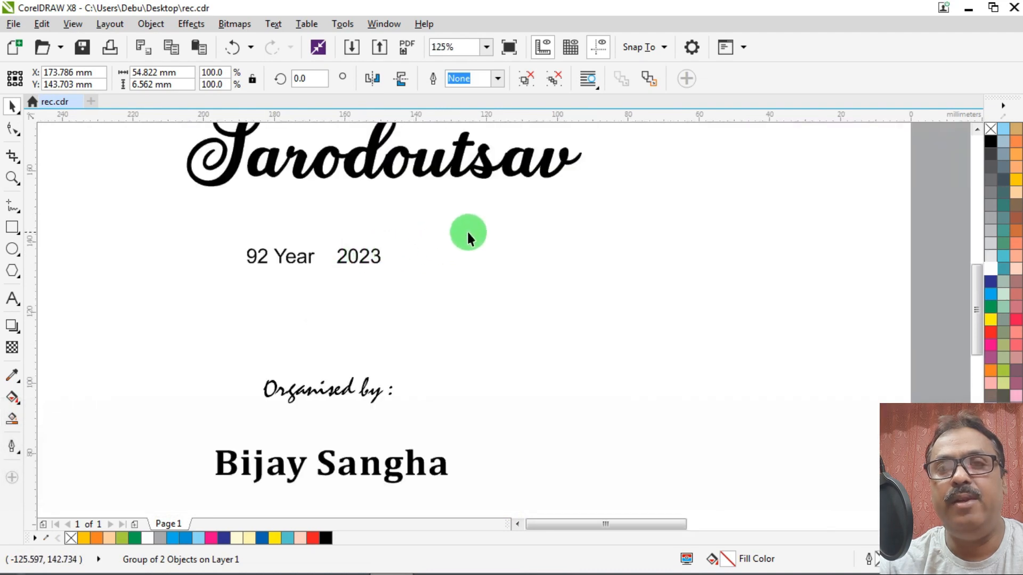
pyautogui.keyDown('ctrl'); pyautogui.click(356, 274); pyautogui.keyUp('ctrl')
pyautogui.scroll(-3, 356, 273)
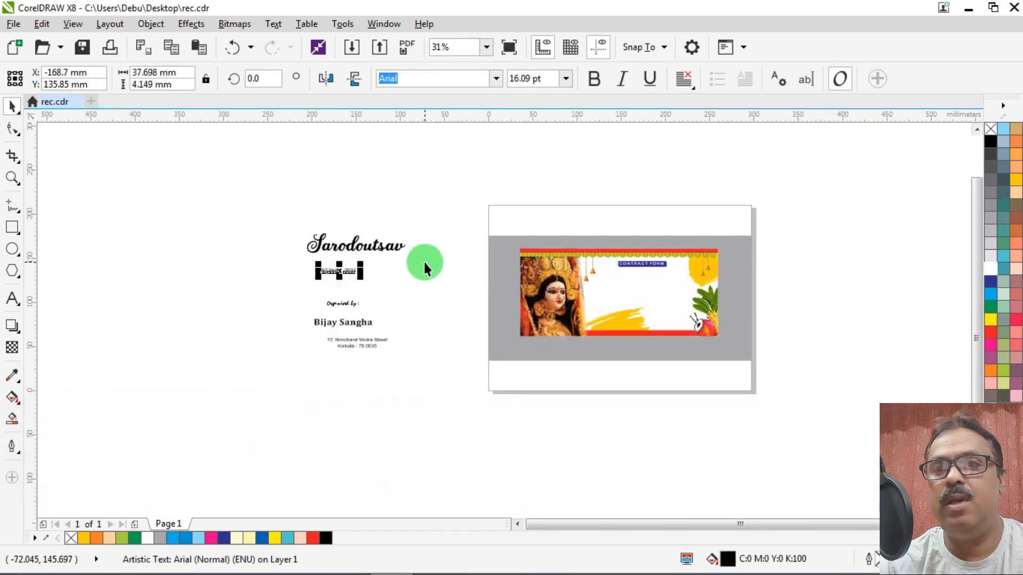
pyautogui.moveTo(371, 273); pyautogui.dragTo(683, 271)
pyautogui.scroll(3, 682, 272)
pyautogui.moveTo(595, 334); pyautogui.dragTo(571, 307)
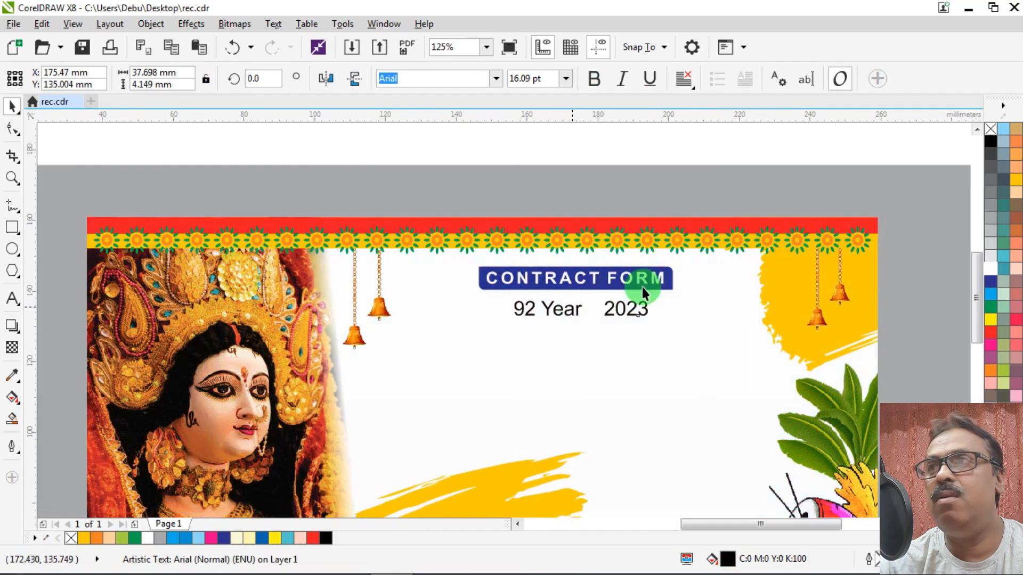
# Color the "92 Year 2023" text blue (C100 M100), move it slightly closer to the title group, and center it horizontally under that group.
pyautogui.click(989, 282)
pyautogui.scroll(2, 594, 297)
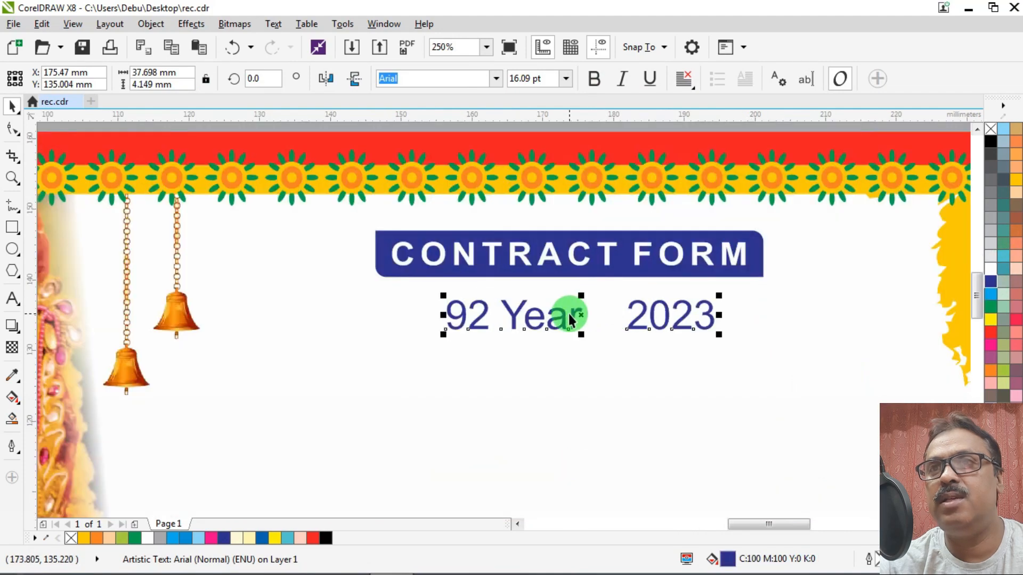
pyautogui.moveTo(575, 317); pyautogui.dragTo(563, 311)
pyautogui.keyDown('shift'); pyautogui.click(598, 271); pyautogui.keyUp('shift')
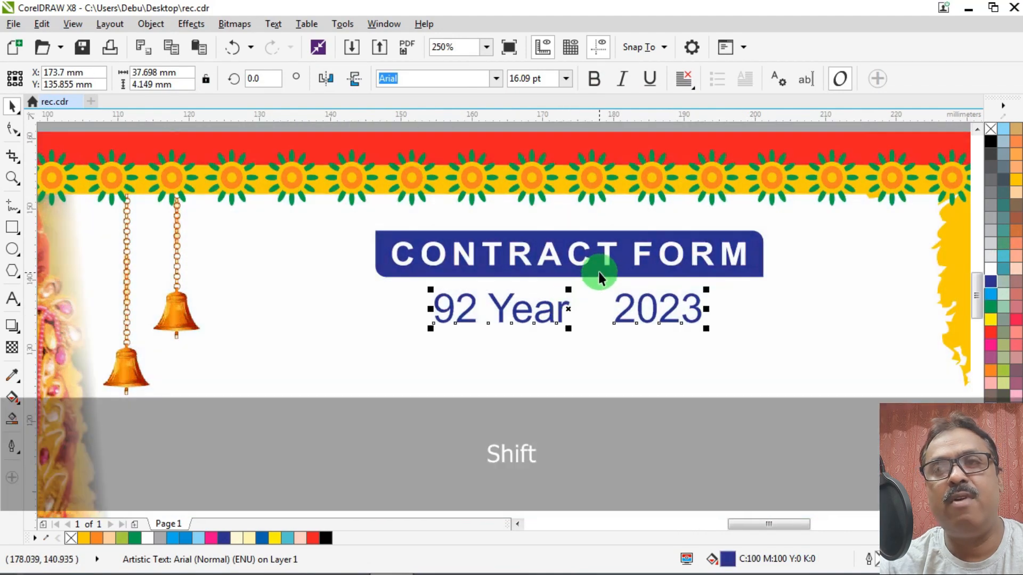
pyautogui.press('c')
pyautogui.scroll(-2, 466, 222)
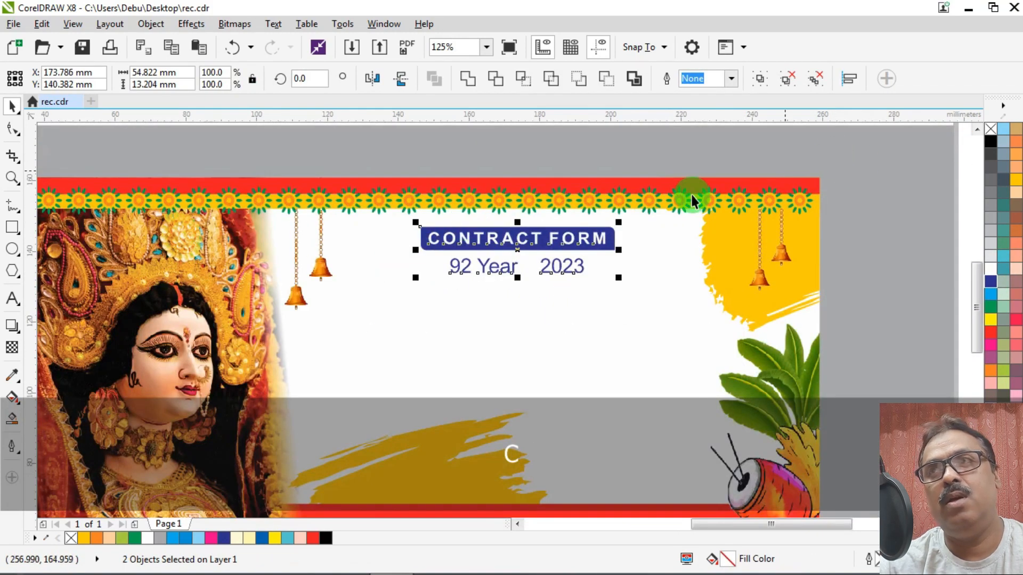
pyautogui.scroll(-2, 452, 250)
pyautogui.click(795, 212)
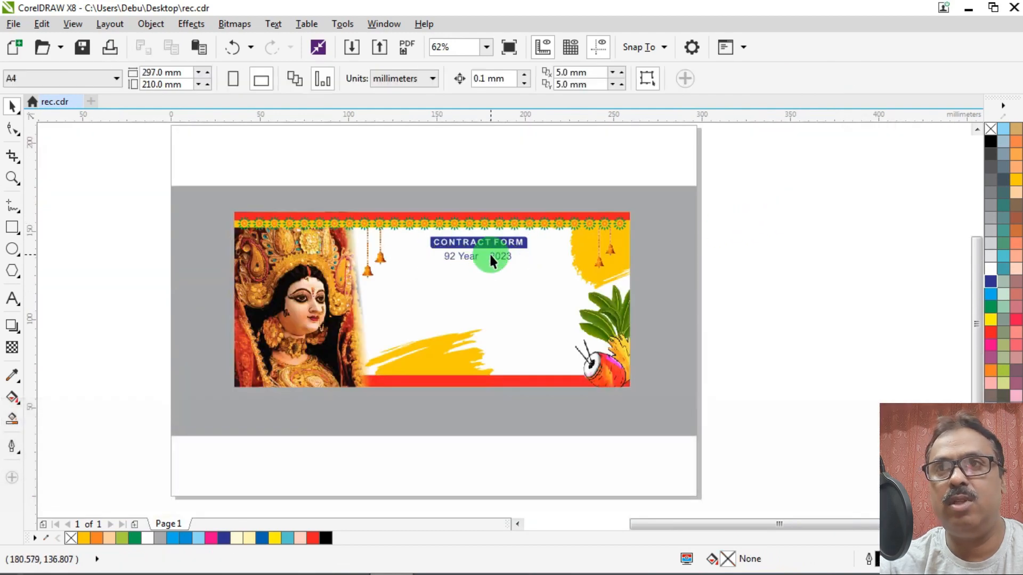
# Draw a circle about 2.4 mm across between "Year" and "2023", filled red (M100 Y100) and without an outline.
pyautogui.scroll(8, 491, 260)
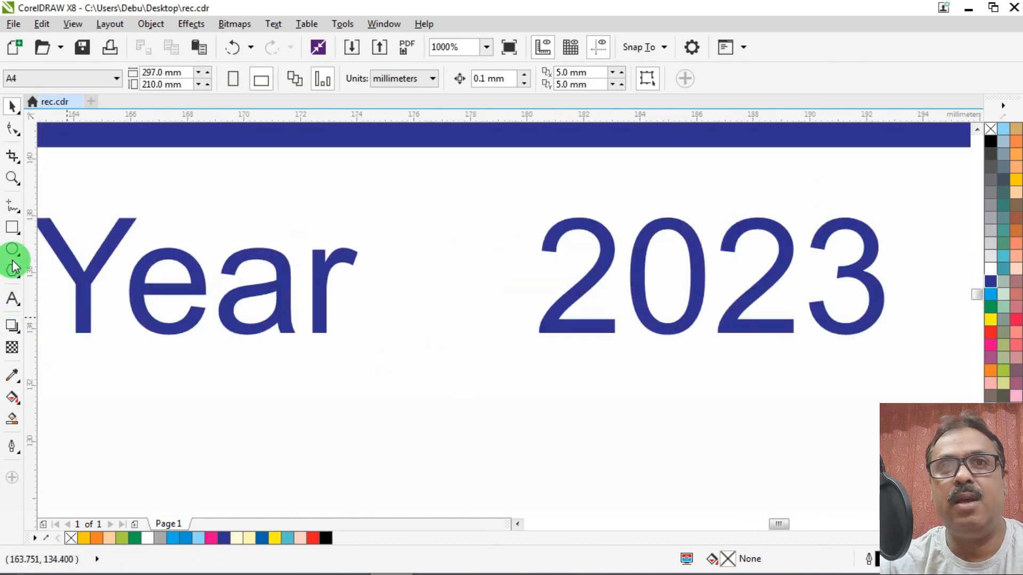
pyautogui.click(13, 261)
pyautogui.moveTo(423, 249); pyautogui.dragTo(477, 320)
pyautogui.click(990, 331)
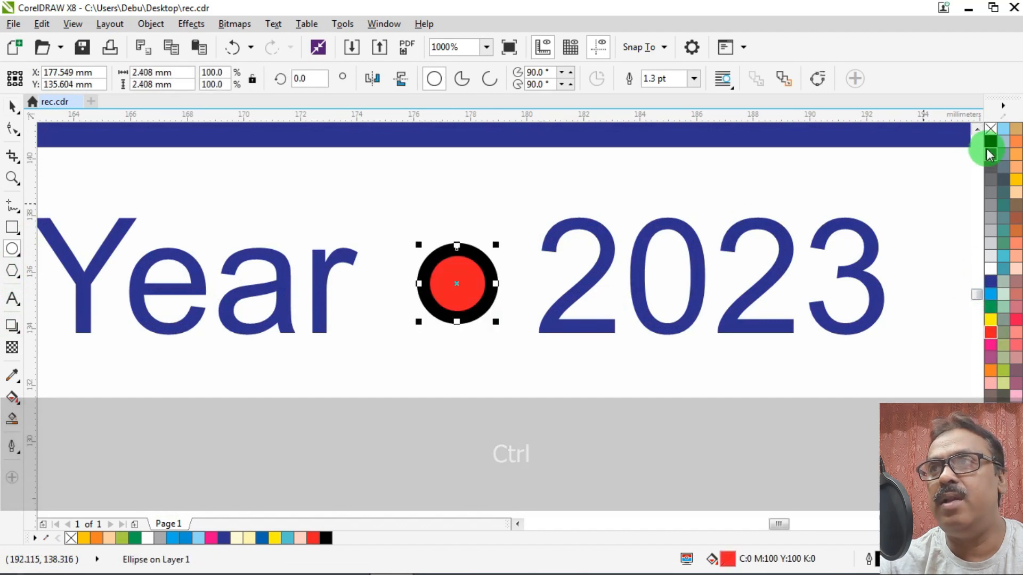
pyautogui.rightClick(991, 129)
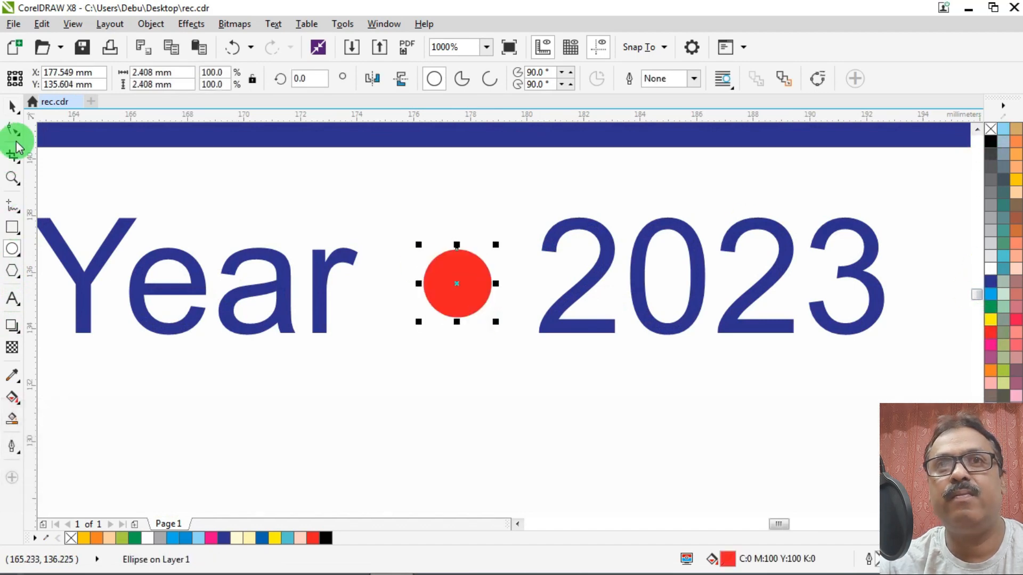
# Shift the red dot slightly toward "Year", align its vertical center with the "92 Year 2023" text, and group the two.
pyautogui.click(12, 107)
pyautogui.moveTo(454, 281); pyautogui.dragTo(443, 283)
pyautogui.keyDown('shift'); pyautogui.click(606, 232); pyautogui.keyUp('shift')
pyautogui.press('e')
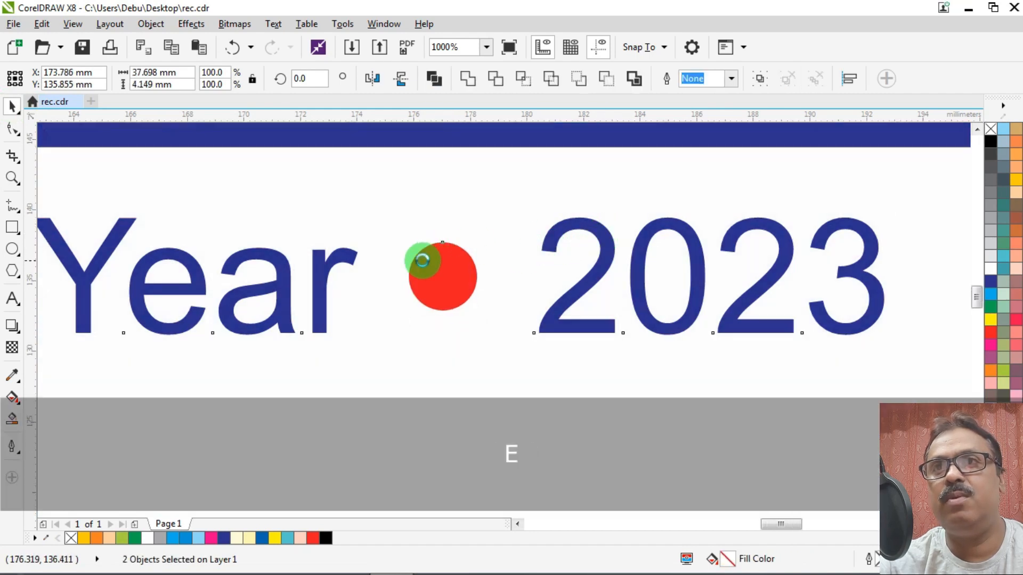
pyautogui.scroll(-4, 417, 266)
pyautogui.hotkey('ctrl', 'g')
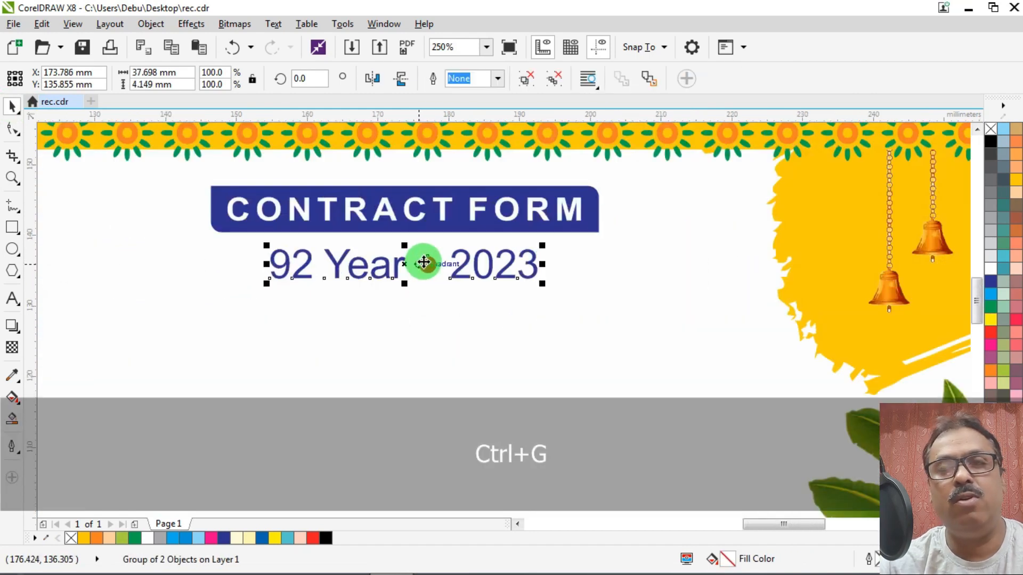
# Center the dotted "92 Year 2023" group horizontally under the CONTRACT FORM title.
pyautogui.keyDown('shift'); pyautogui.click(577, 205); pyautogui.keyUp('shift')
pyautogui.scroll(-4, 496, 233)
pyautogui.click(696, 201)
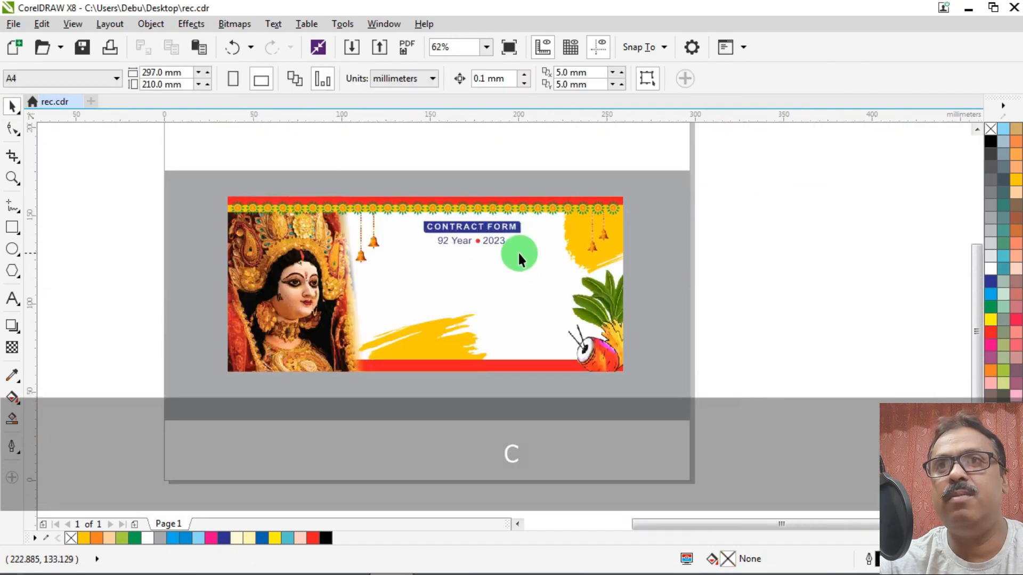
# Move the "Sarodoutsav" text from outside the page to below the year line, fill it red (M100 Y100), and lower it slightly.
pyautogui.click(491, 247)
pyautogui.scroll(-4, 476, 234)
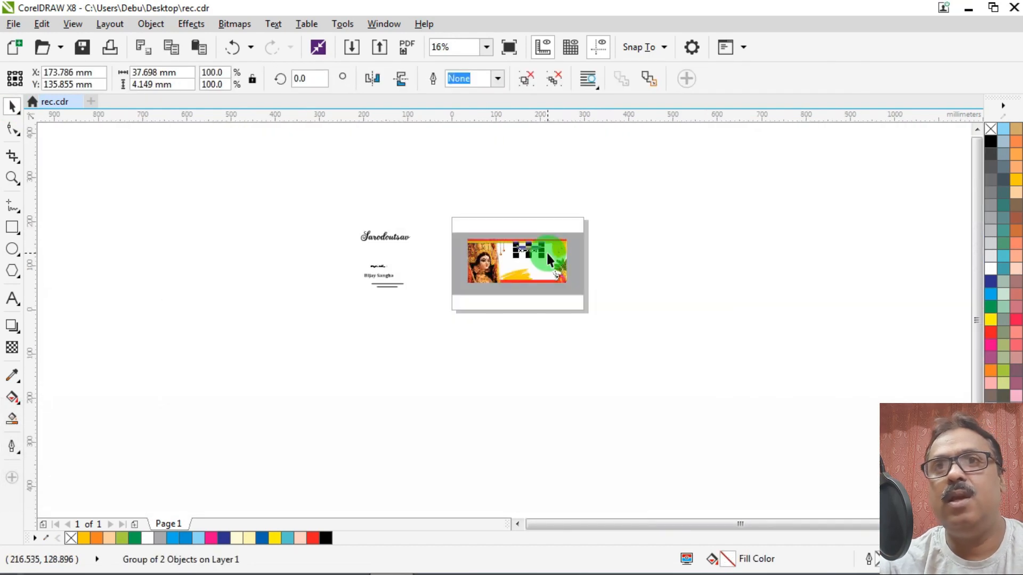
pyautogui.scroll(2, 425, 241)
pyautogui.scroll(4, 387, 242)
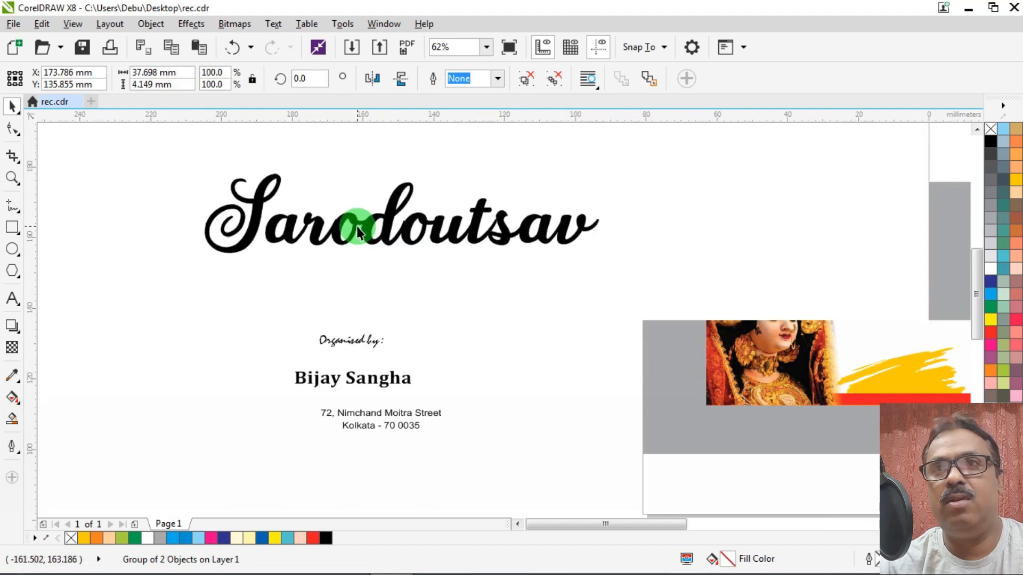
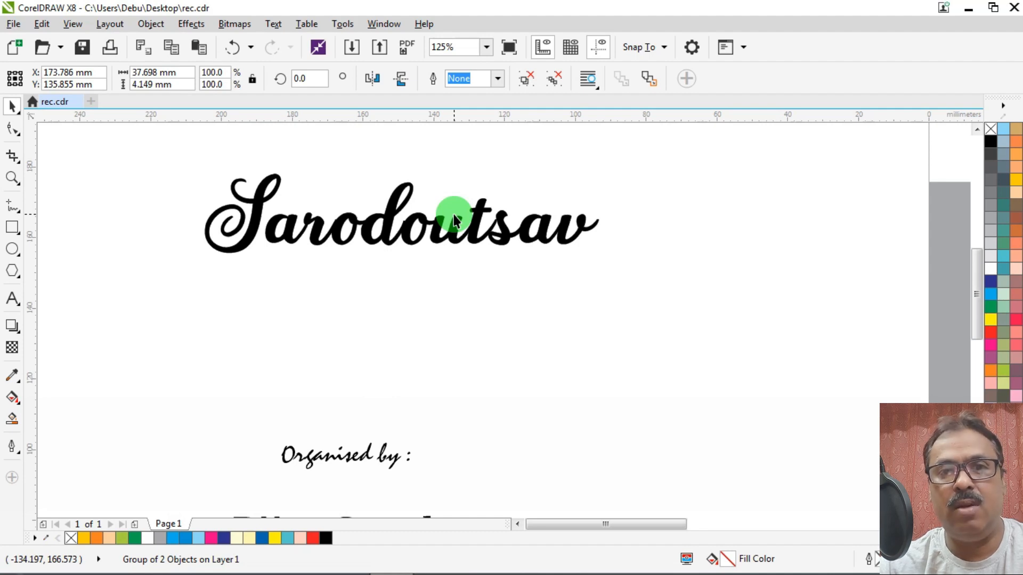
pyautogui.scroll(-1, 280, 259)
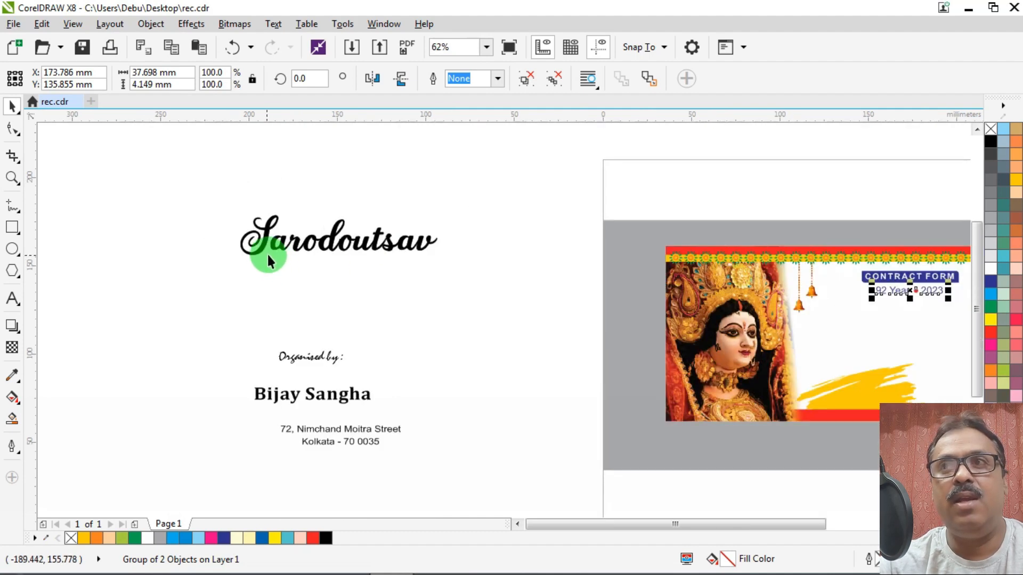
pyautogui.scroll(-1, 276, 224)
pyautogui.moveTo(306, 233); pyautogui.dragTo(636, 317)
pyautogui.scroll(2, 629, 260)
pyautogui.scroll(1, 562, 274)
pyautogui.scroll(-1, 498, 293)
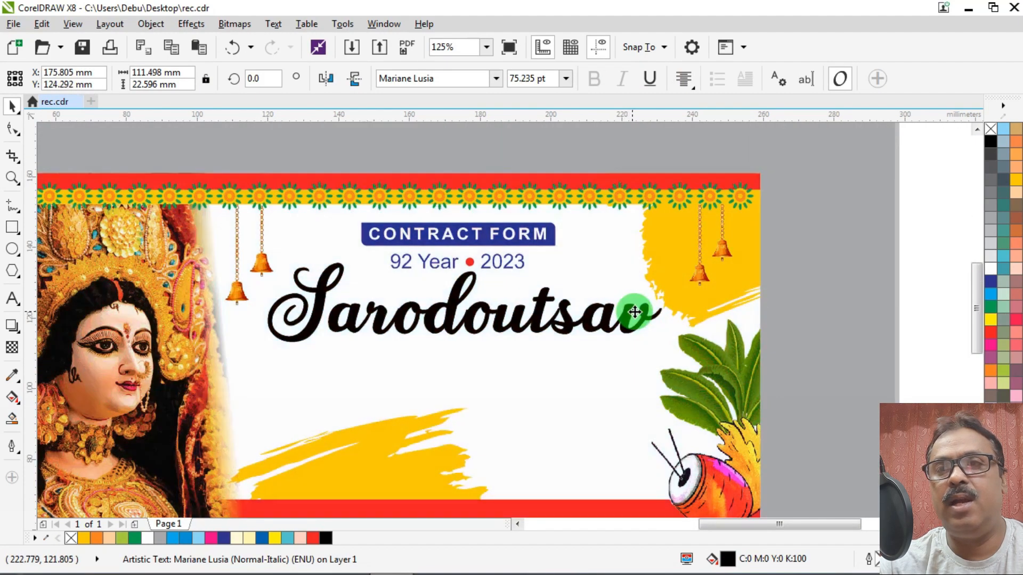
pyautogui.click(991, 332)
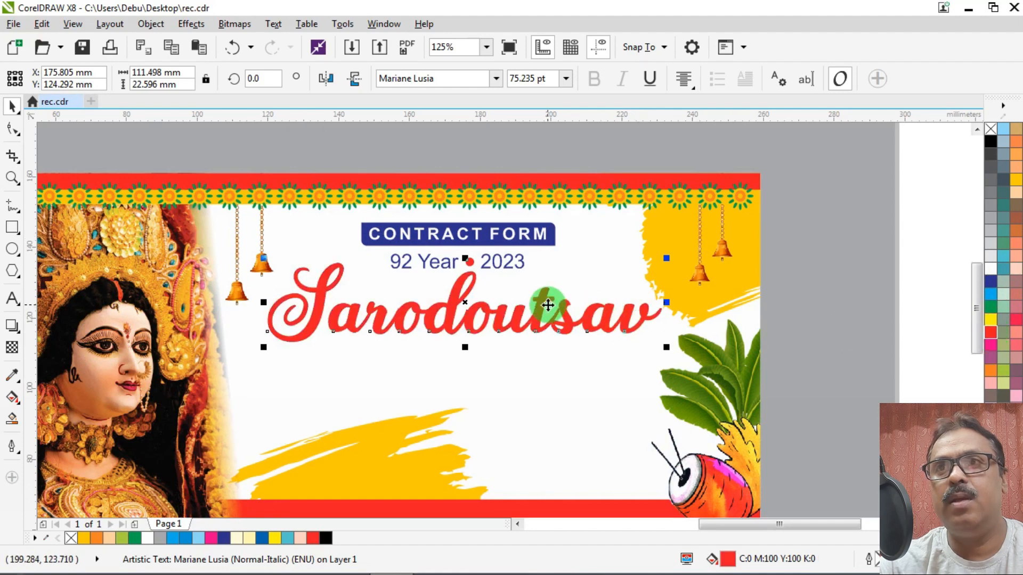
pyautogui.moveTo(548, 305); pyautogui.dragTo(549, 311)
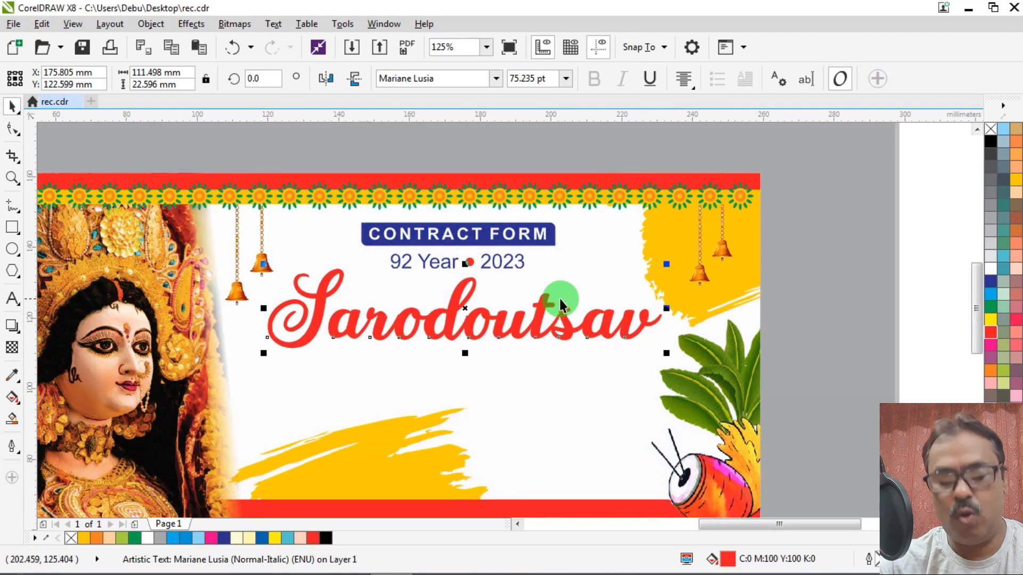
# Copy the red "Sarodoutsav" text, then recolor the original blue (C100 M100) with a blue outline of width 5.
pyautogui.press('ctrl')
pyautogui.hotkey('ctrl', 'c')
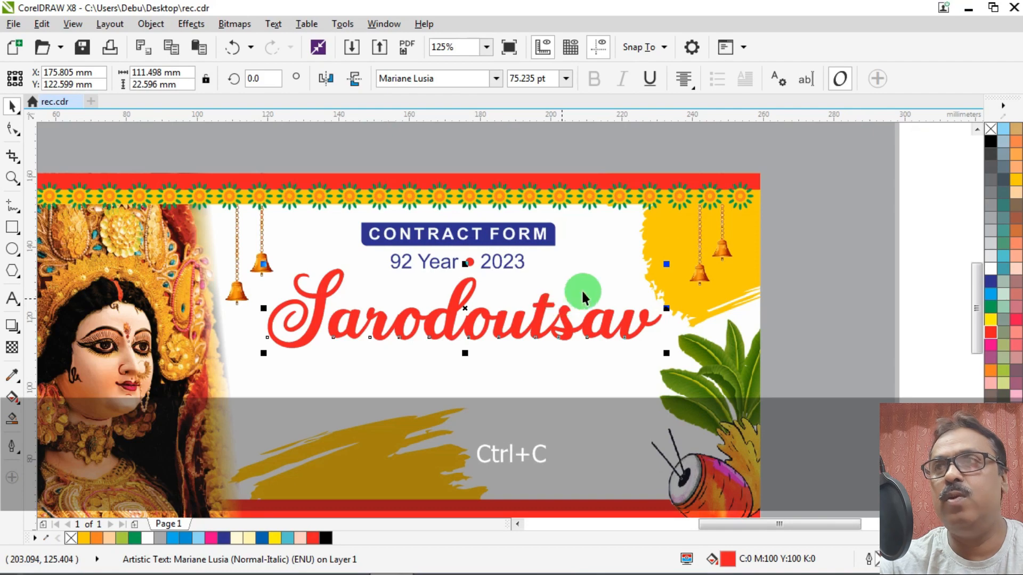
pyautogui.click(989, 279)
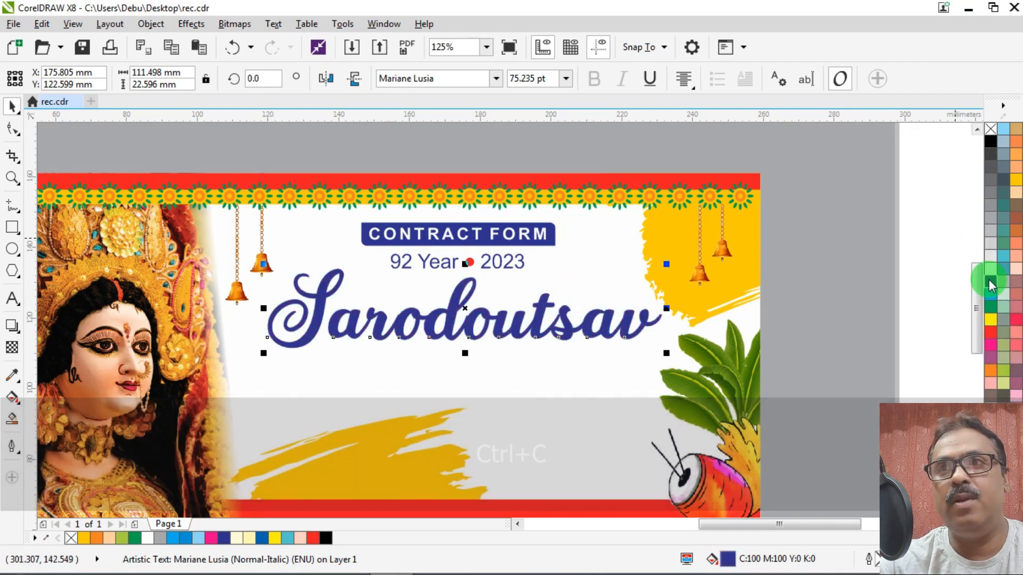
pyautogui.press('F12')
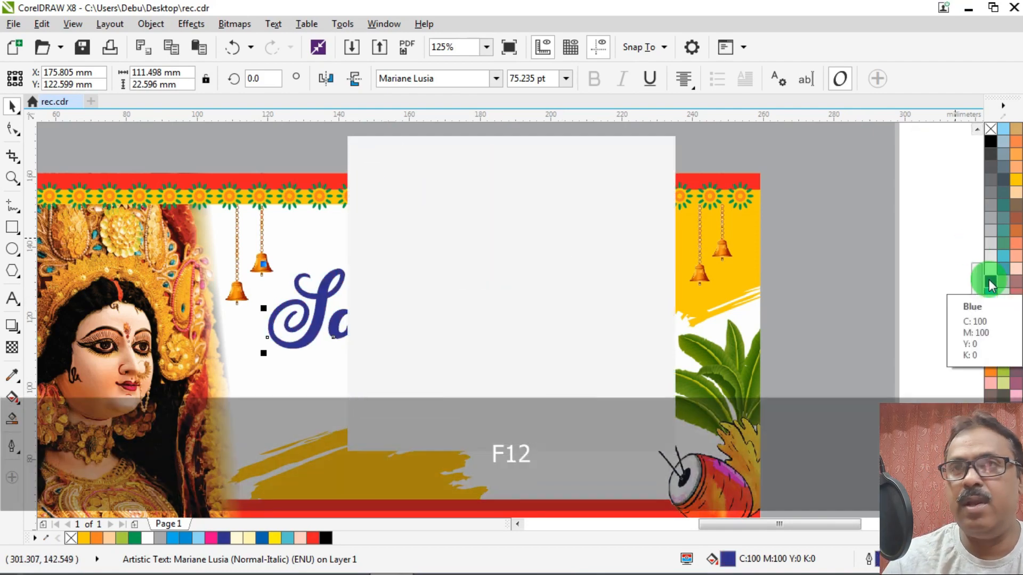
pyautogui.write('5')
pyautogui.press('Return')
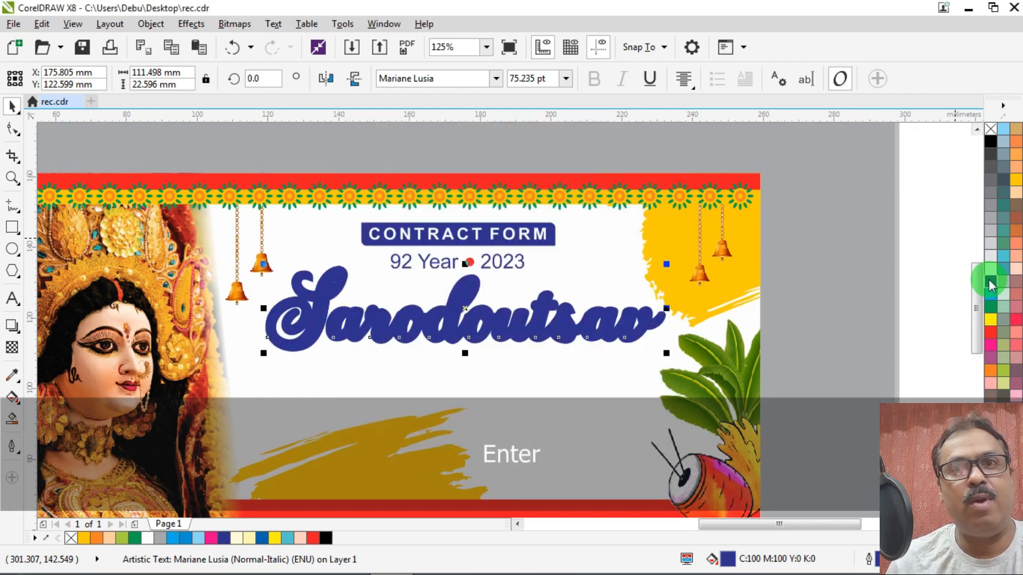
# Paste a white-filled copy with a white outline thinner than the blue one over the lettering, and paste the red copy on top.
pyautogui.hotkey('ctrl', 'v')
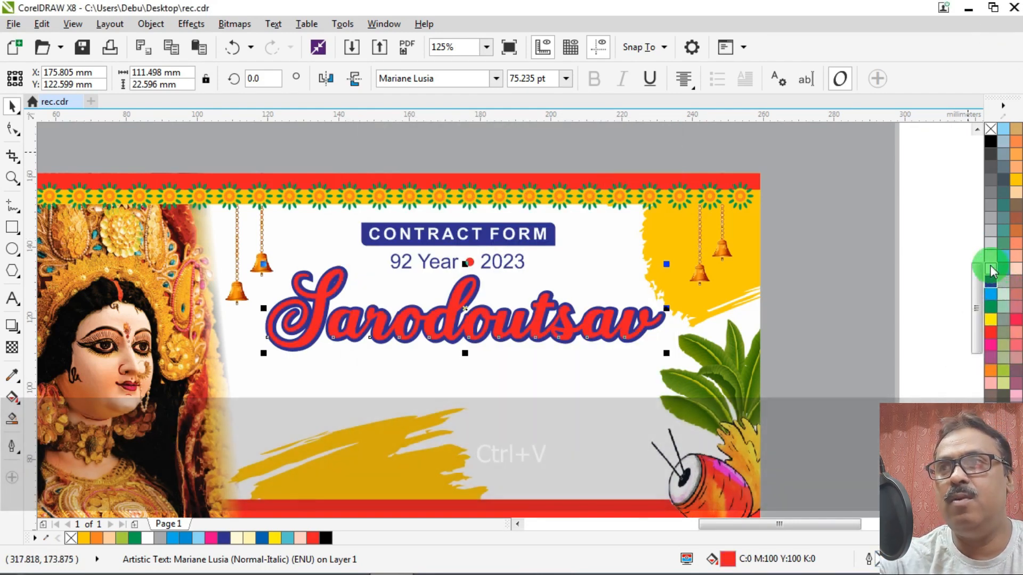
pyautogui.click(990, 269)
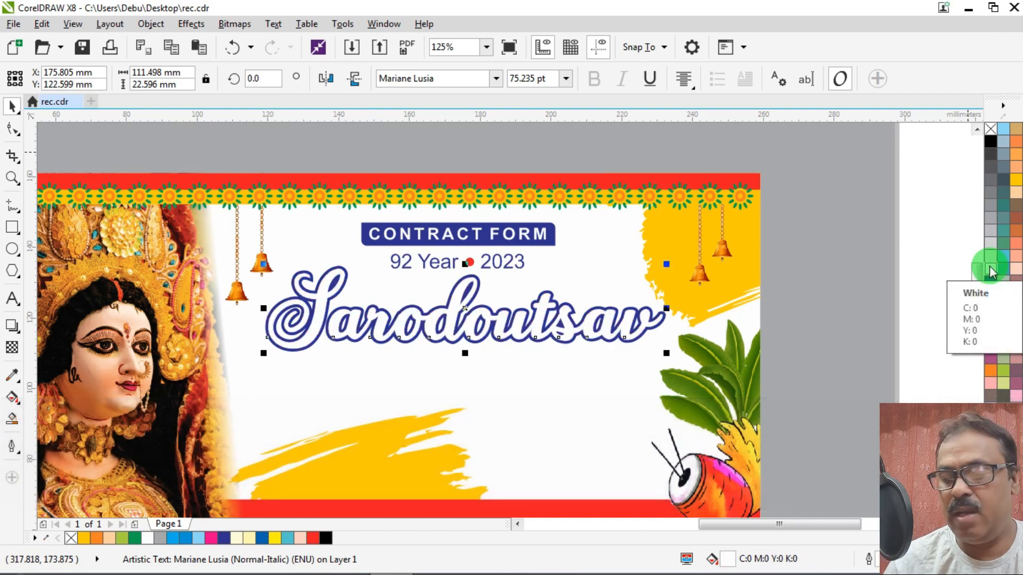
pyautogui.press('F12')
pyautogui.write('4')
pyautogui.press('Return')
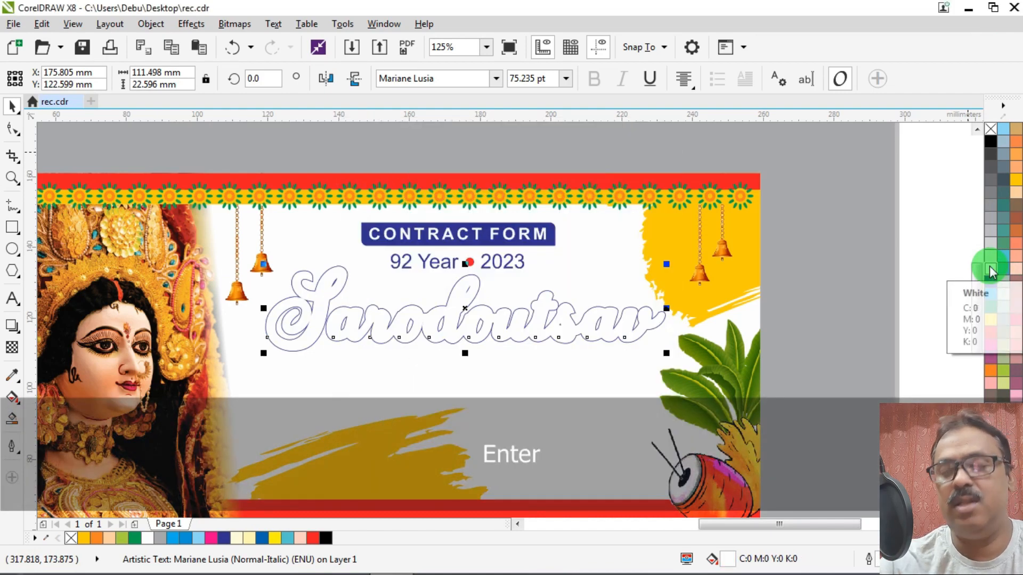
pyautogui.press('F12')
pyautogui.press('Return')
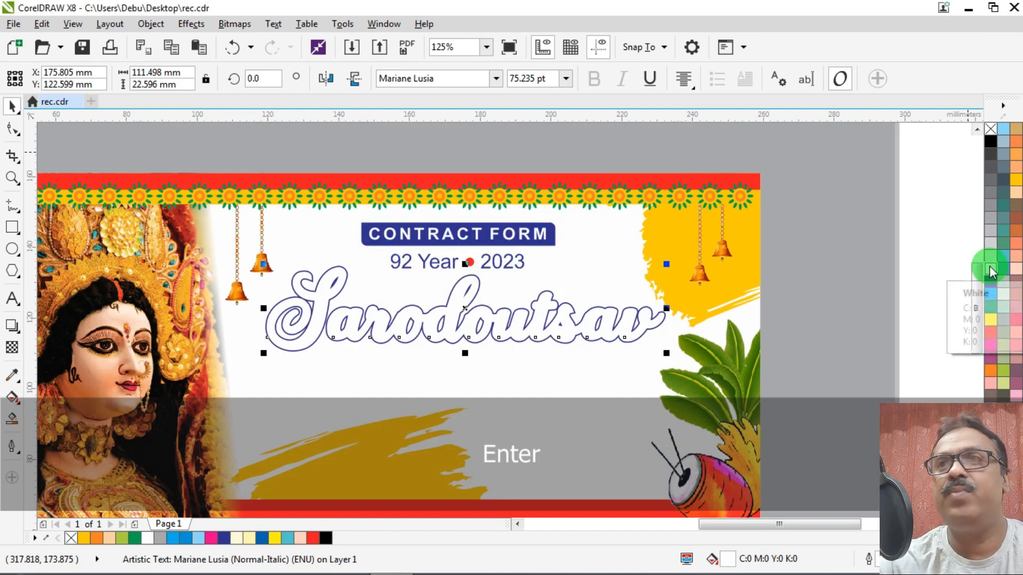
pyautogui.click(938, 200)
pyautogui.hotkey('ctrl', 'v')
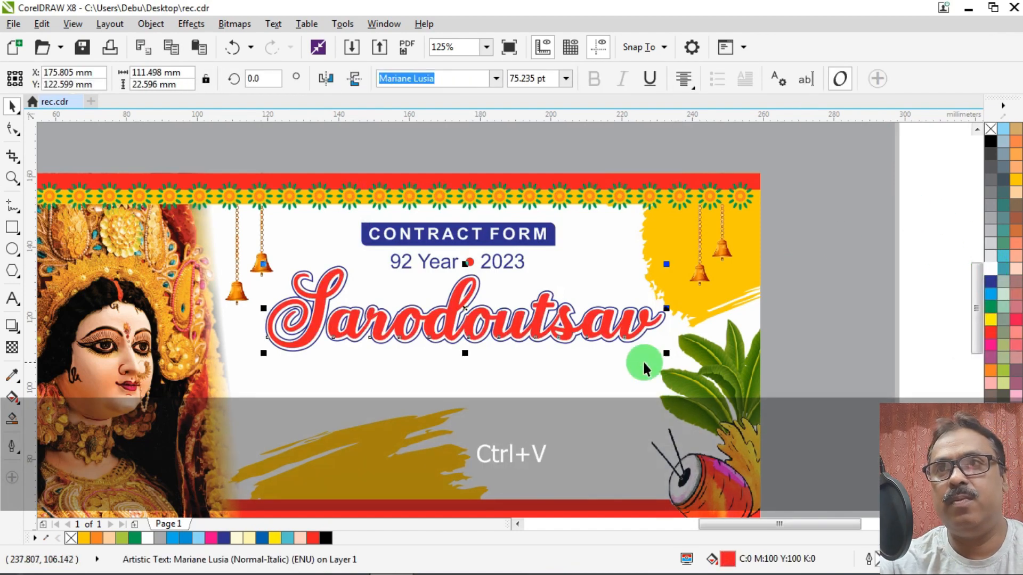
# Offset the blue "Sarodoutsav" layer downward and slightly right so it forms a shadow beneath the red and white lettering.
pyautogui.scroll(4, 642, 360)
pyautogui.scroll(4, 622, 306)
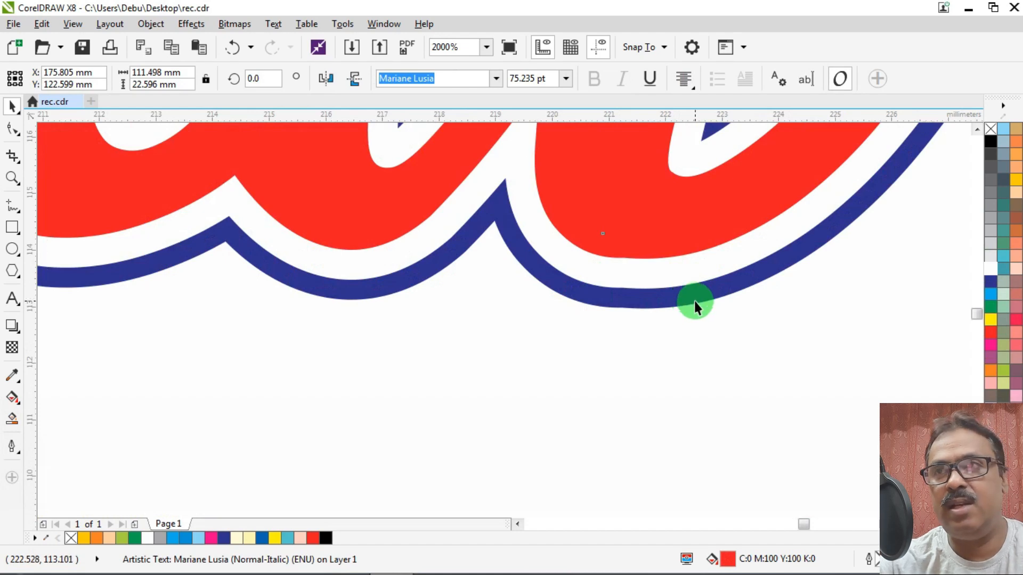
pyautogui.moveTo(702, 296); pyautogui.dragTo(703, 334)
pyautogui.scroll(-6, 621, 347)
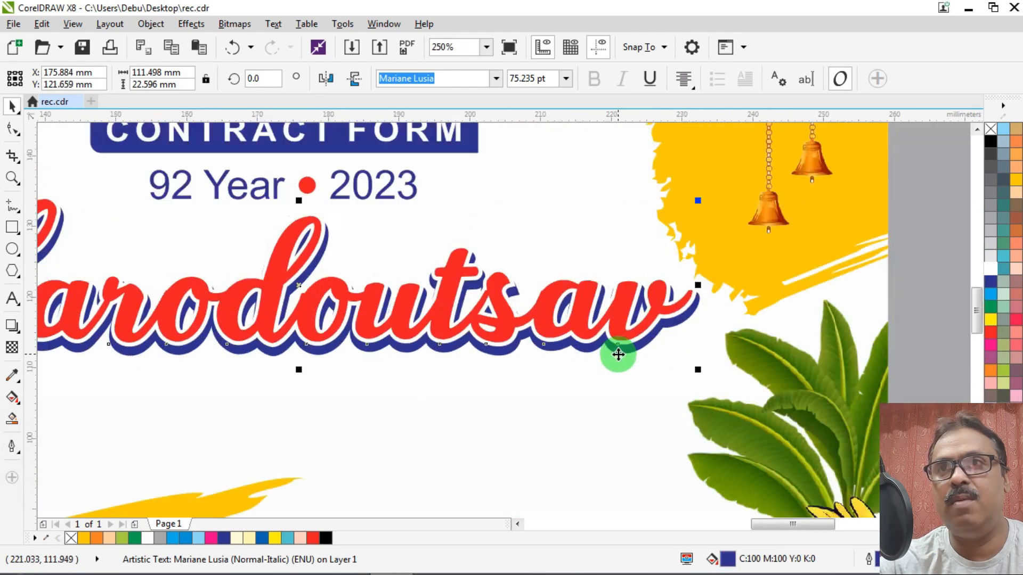
pyautogui.press('Down')
pyautogui.press('Down')
pyautogui.press('Down')
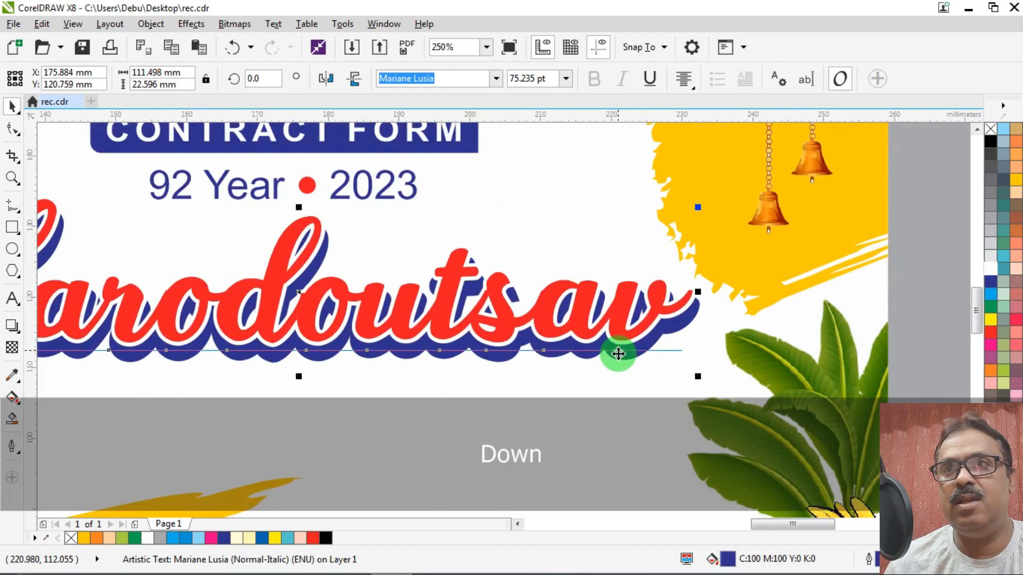
pyautogui.press('Right')
pyautogui.press('Up')
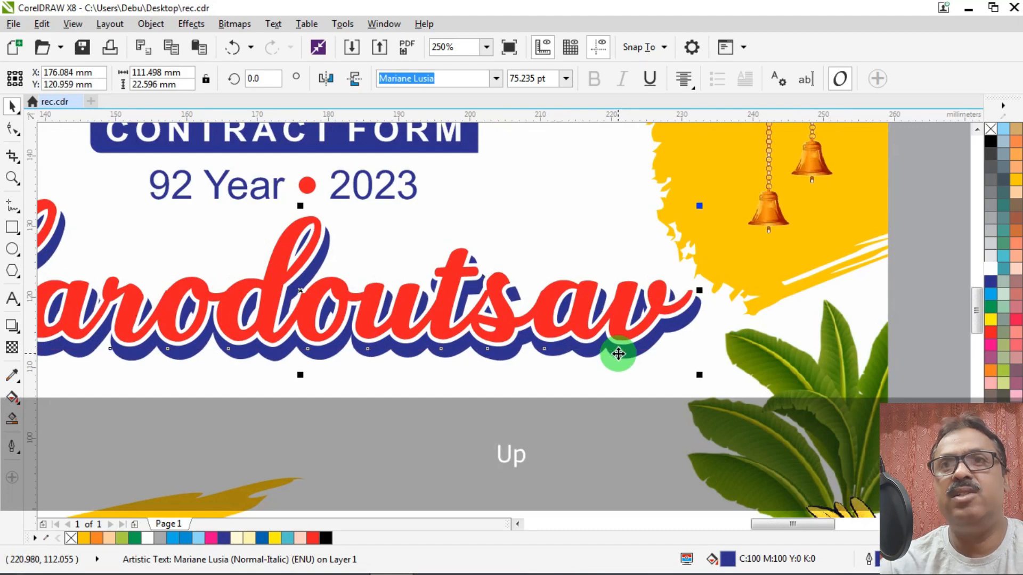
# Move the "Organised by :" text from outside the page onto the form below "Sarodoutsav" and fill it red (M100 Y100).
pyautogui.scroll(-3, 530, 259)
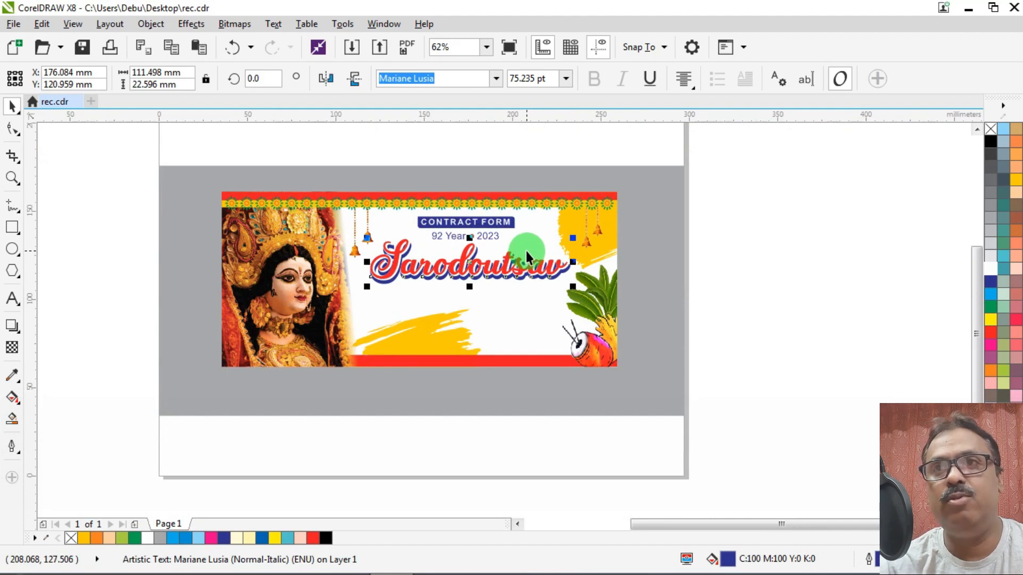
pyautogui.scroll(5, 440, 257)
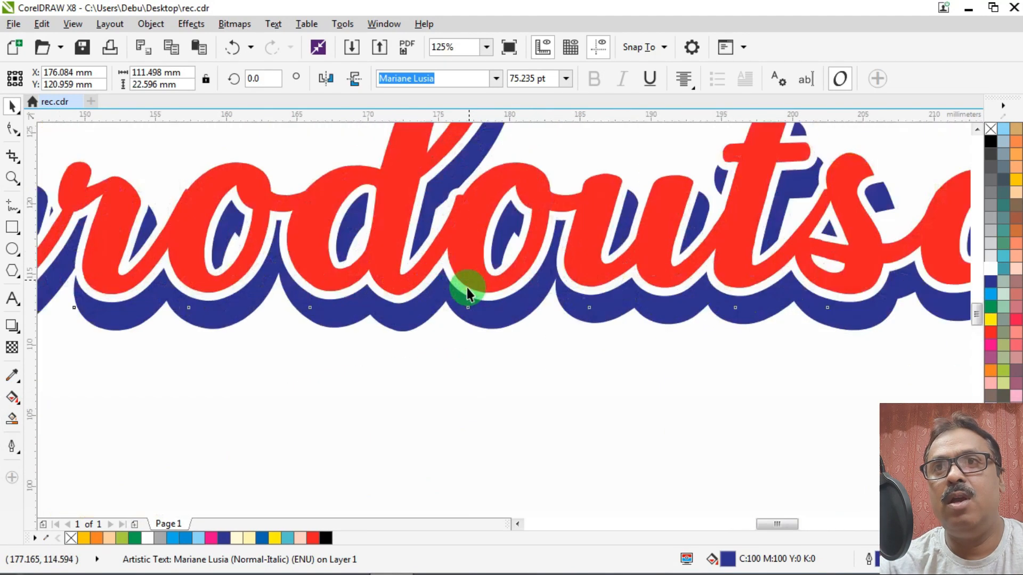
pyautogui.scroll(-8, 352, 325)
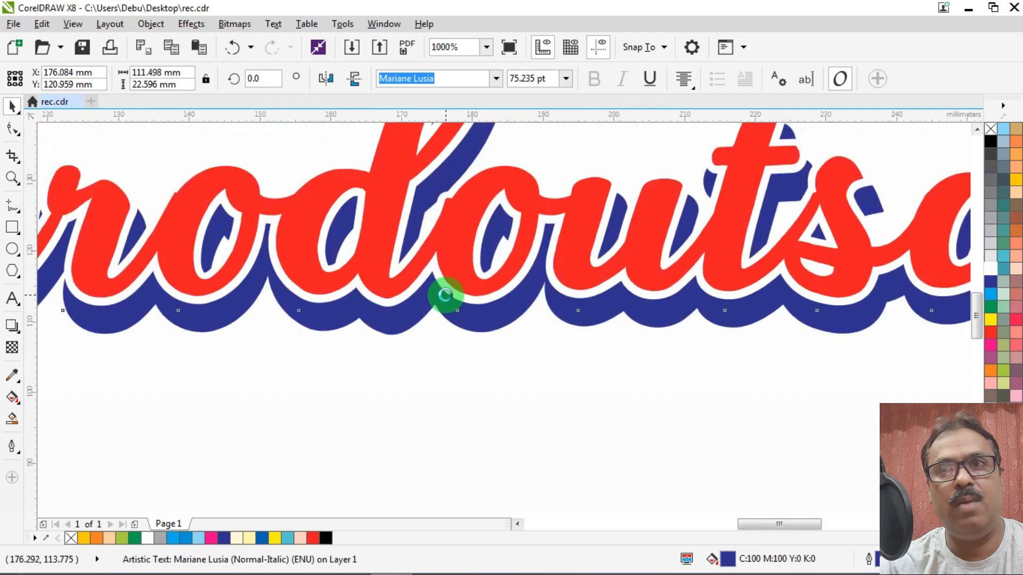
pyautogui.scroll(3, 313, 310)
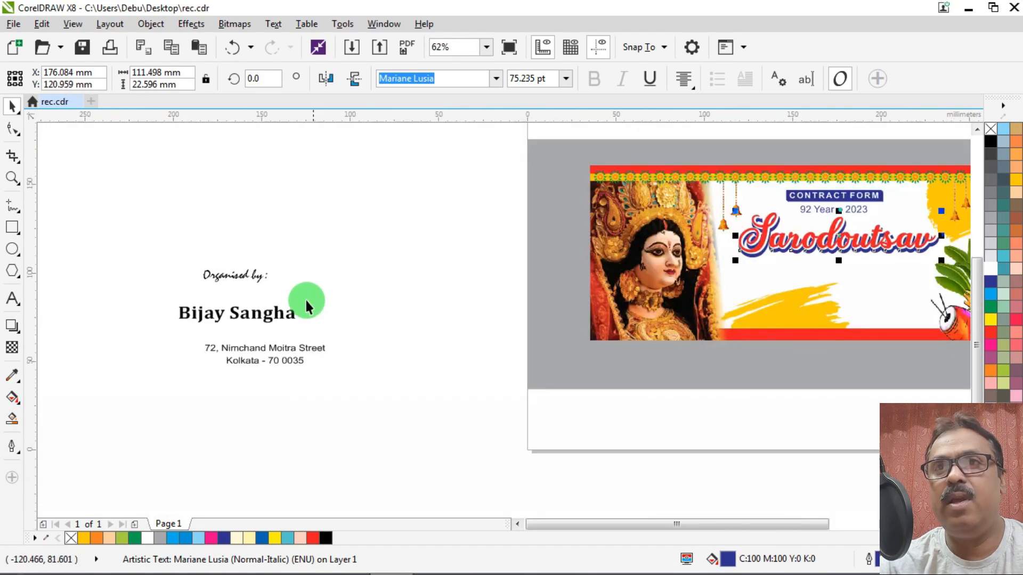
pyautogui.moveTo(235, 282); pyautogui.dragTo(857, 260)
pyautogui.scroll(3, 826, 238)
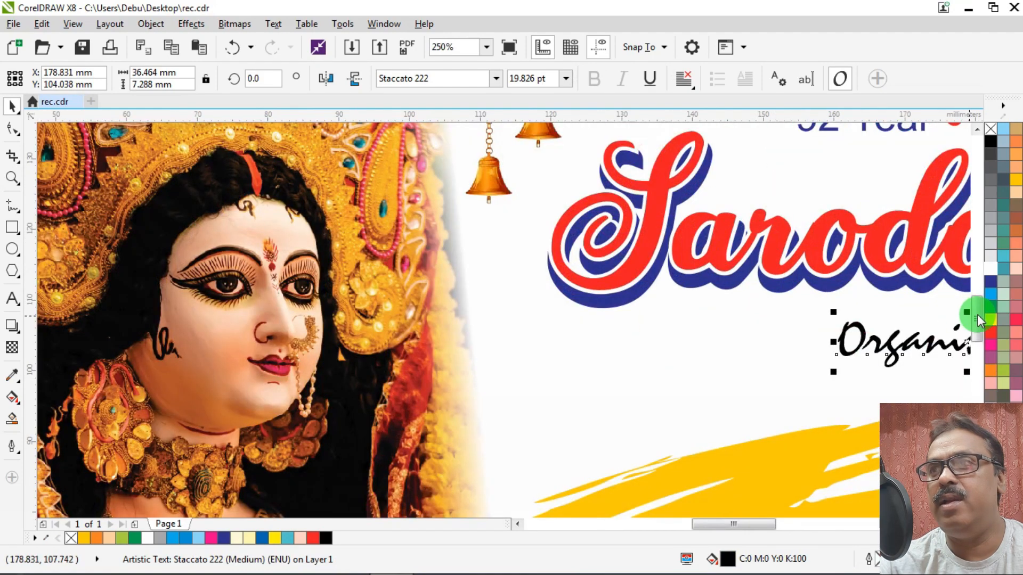
pyautogui.click(990, 334)
pyautogui.scroll(-4, 411, 255)
pyautogui.scroll(2, 328, 243)
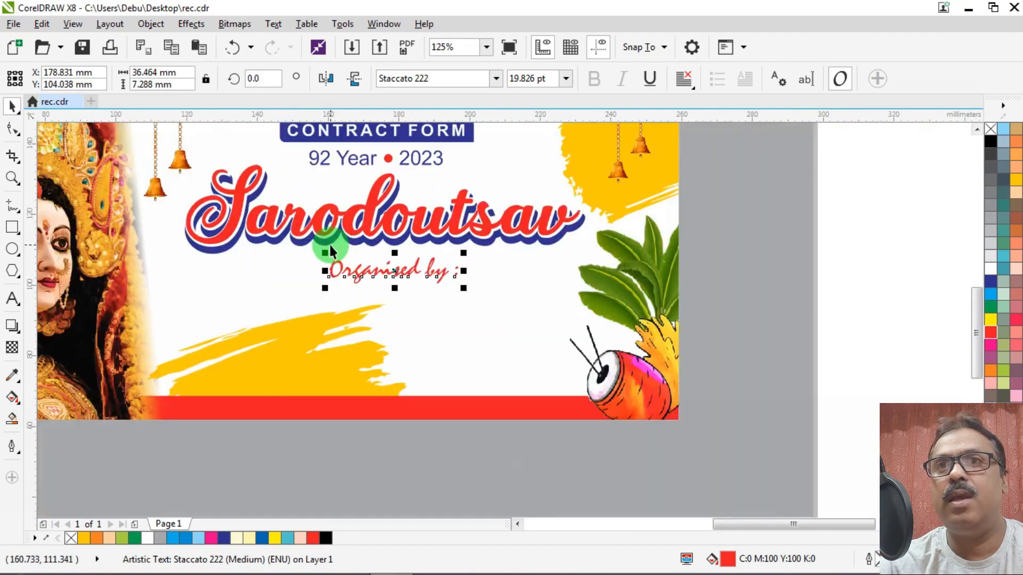
# Move "Organised by :" slightly closer to the "Sarodoutsav" title and center it horizontally under that title.
pyautogui.moveTo(377, 278); pyautogui.dragTo(361, 274)
pyautogui.keyDown('shift'); pyautogui.click(366, 233); pyautogui.keyUp('shift')
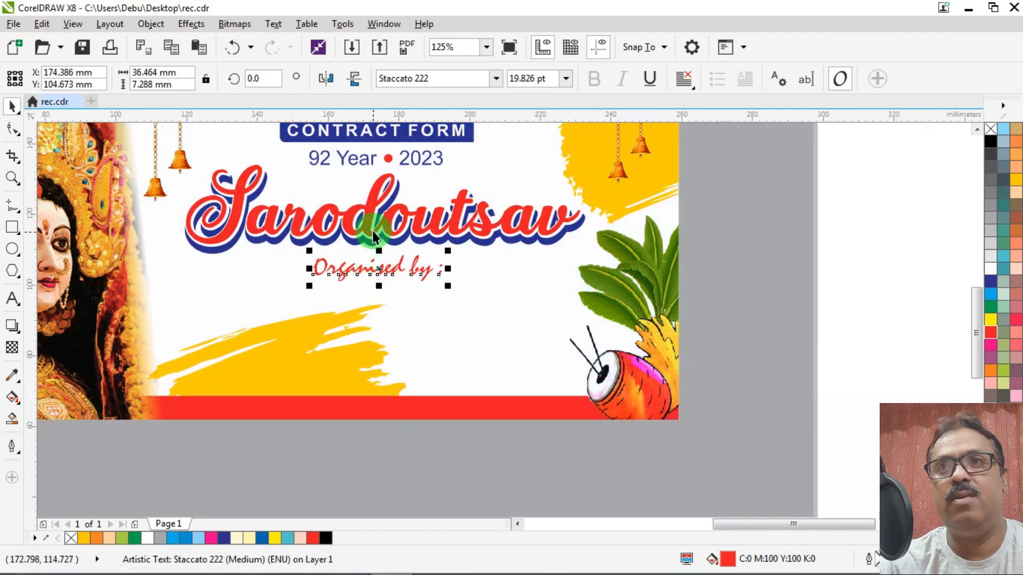
pyautogui.press('c')
pyautogui.click(928, 199)
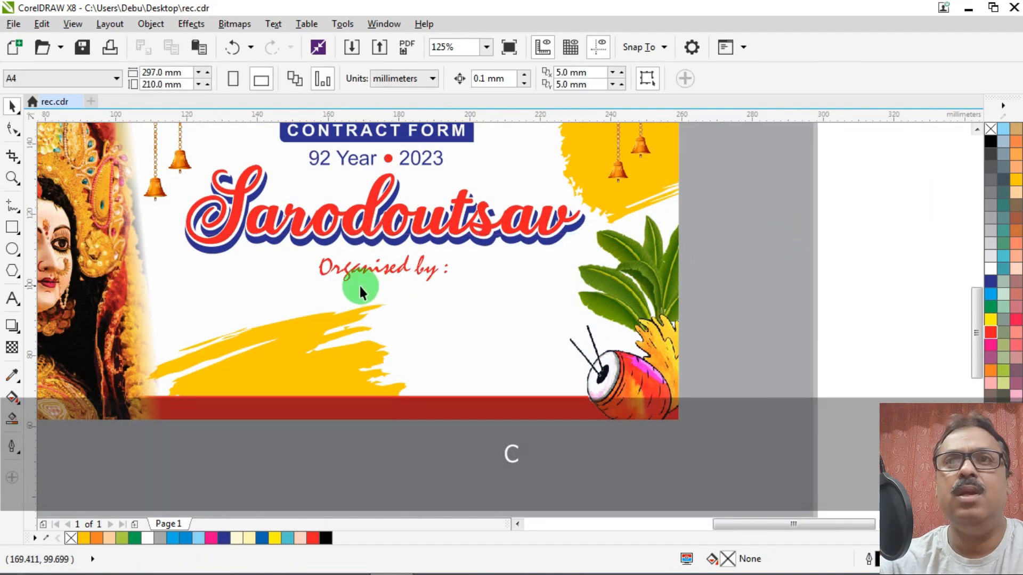
pyautogui.click(350, 270)
pyautogui.scroll(4, 351, 269)
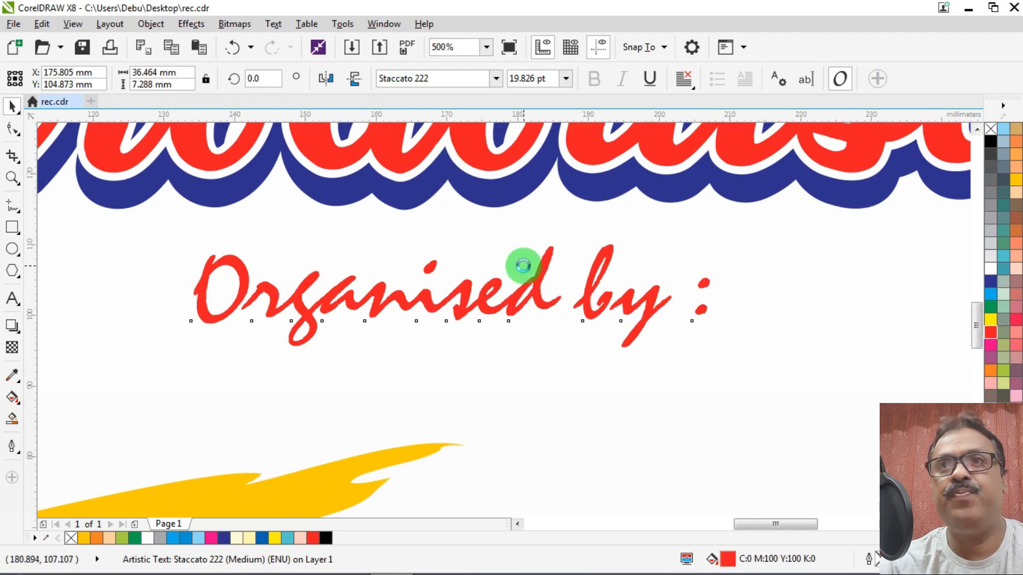
# Move the organiser's name text from outside the page onto the form, just below "Organised by :".
pyautogui.scroll(-4, 525, 263)
pyautogui.click(446, 214)
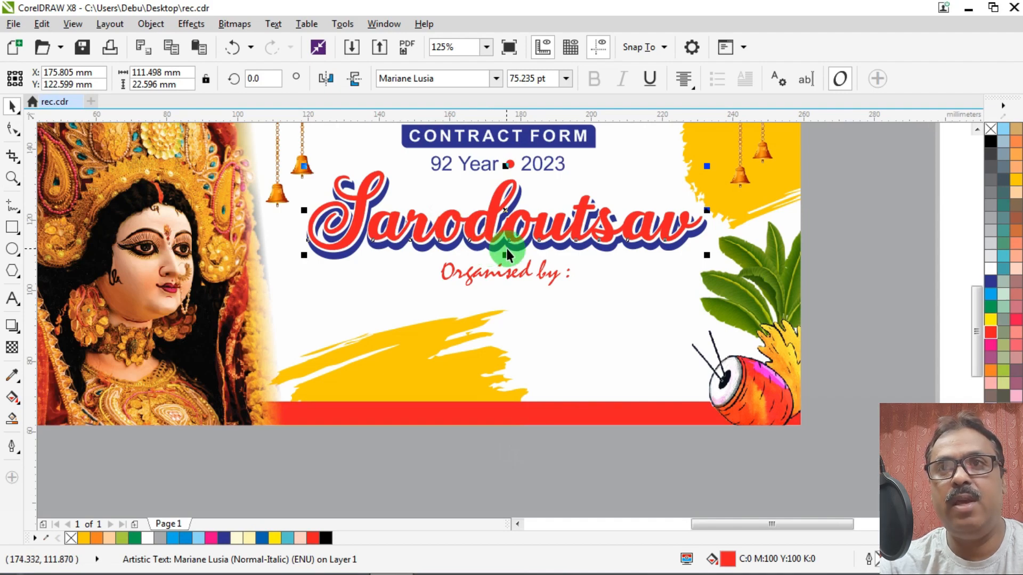
pyautogui.scroll(-3, 506, 247)
pyautogui.scroll(6, 506, 247)
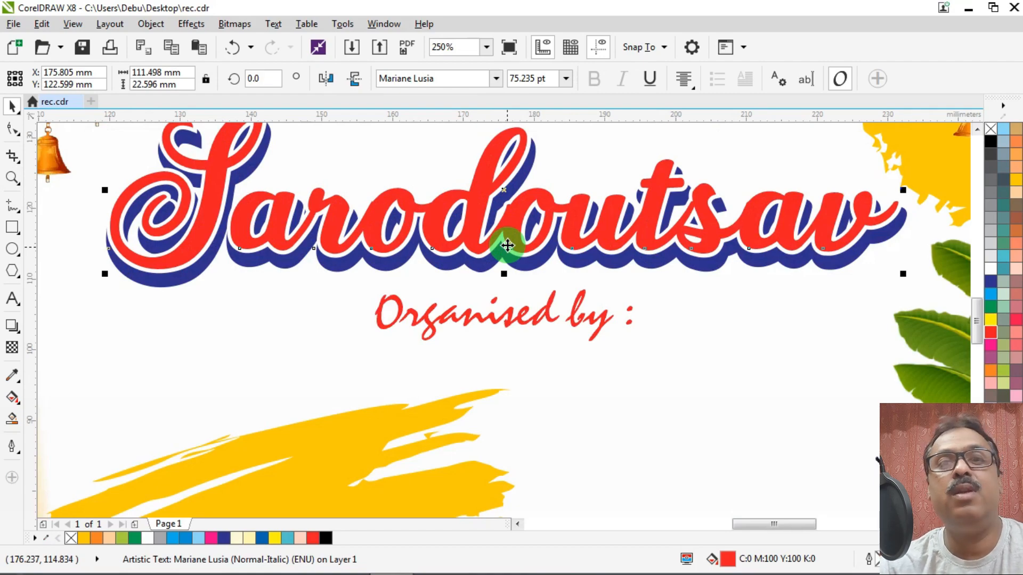
pyautogui.scroll(-5, 508, 246)
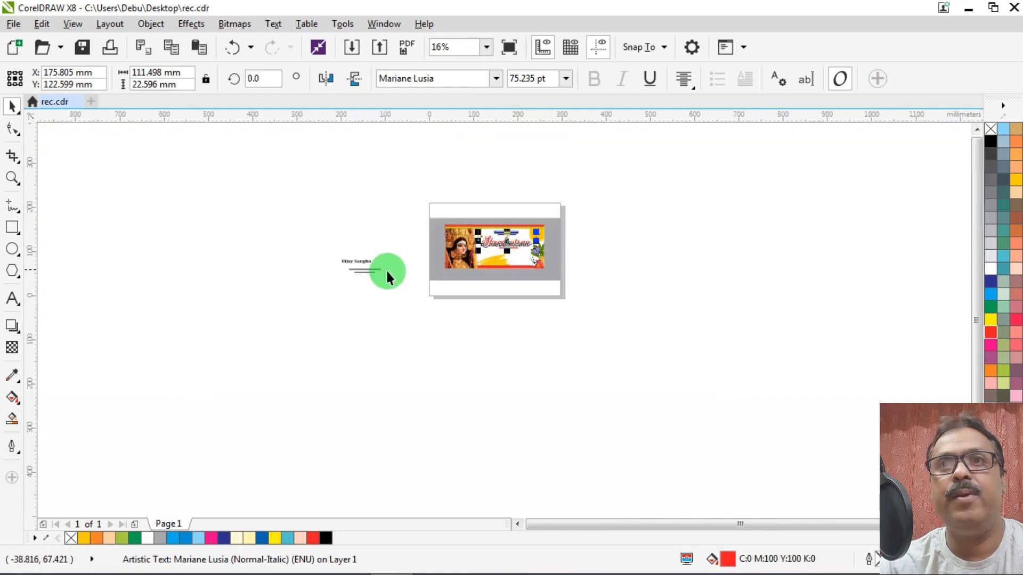
pyautogui.scroll(3, 379, 264)
pyautogui.scroll(-2, 363, 258)
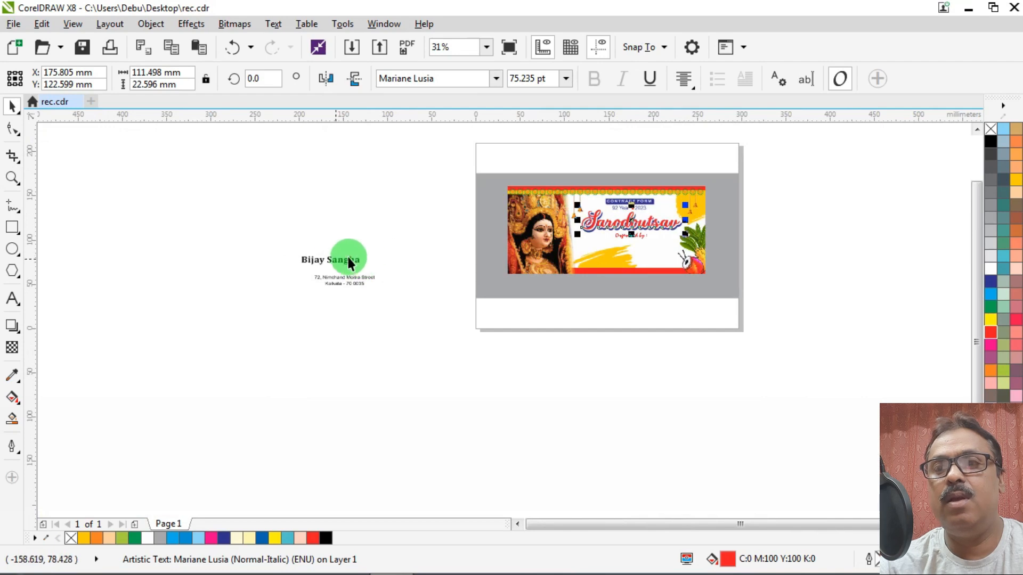
pyautogui.click(341, 257)
pyautogui.moveTo(341, 262); pyautogui.dragTo(623, 243)
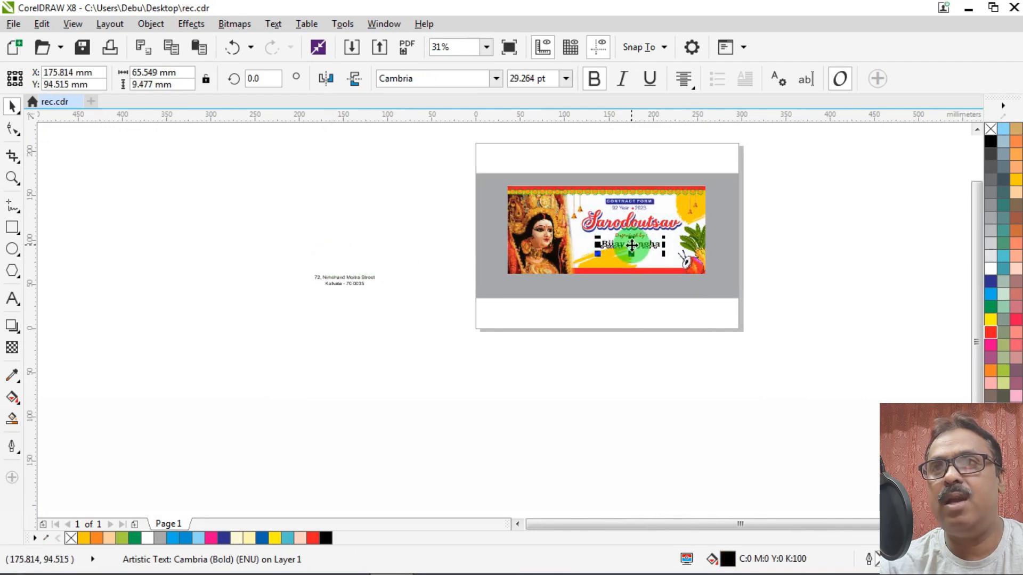
pyautogui.scroll(6, 641, 237)
pyautogui.moveTo(653, 285); pyautogui.dragTo(664, 274)
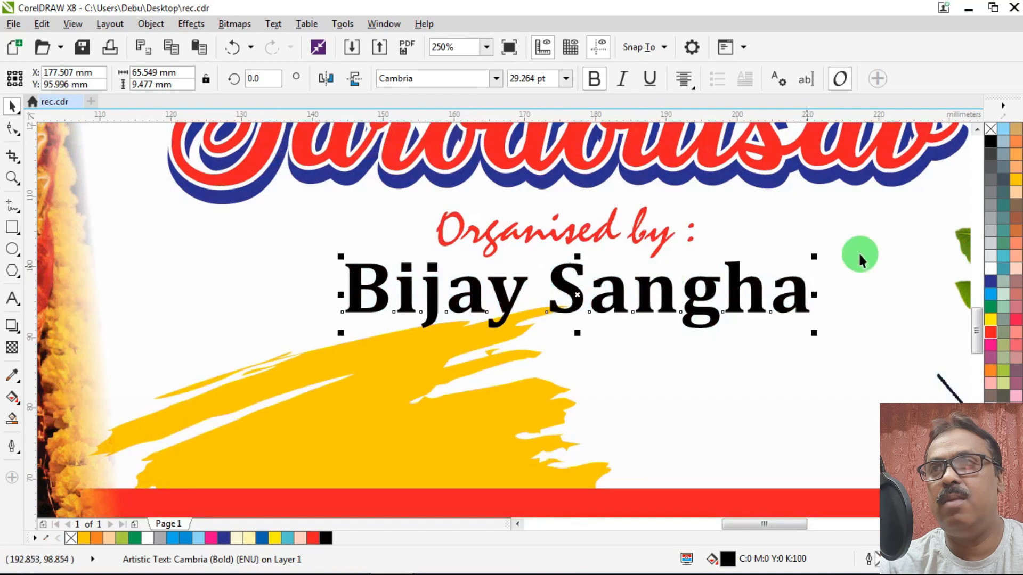
# Fill the organiser's name dark blue (C100 M100) and center it horizontally with "Organised by :".
pyautogui.click(990, 281)
pyautogui.press('shift')
pyautogui.scroll(-7, 418, 212)
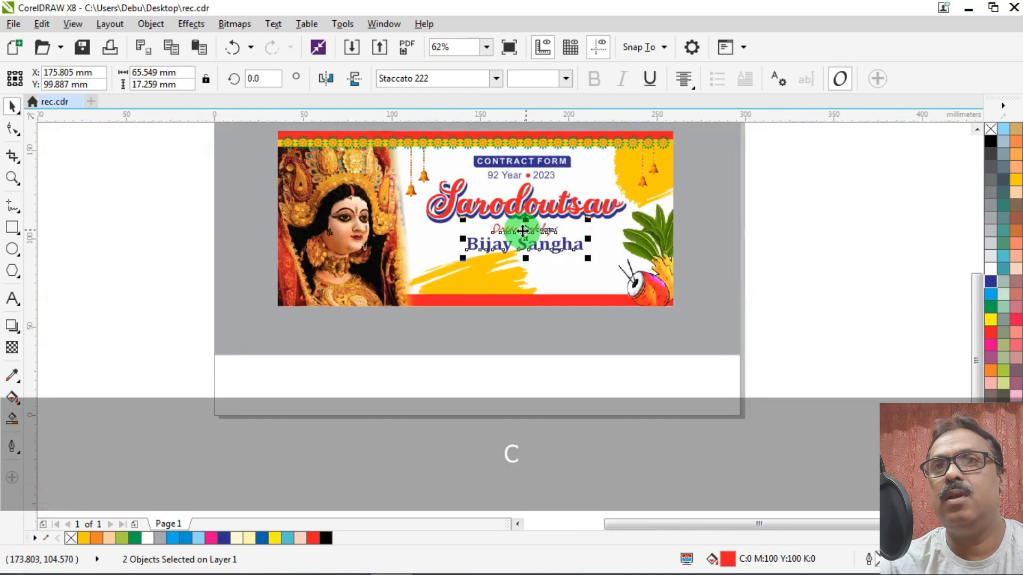
# Move the two-line address text from outside the page onto the form below the organiser's name.
pyautogui.scroll(2, 405, 246)
pyautogui.moveTo(213, 250); pyautogui.dragTo(447, 330)
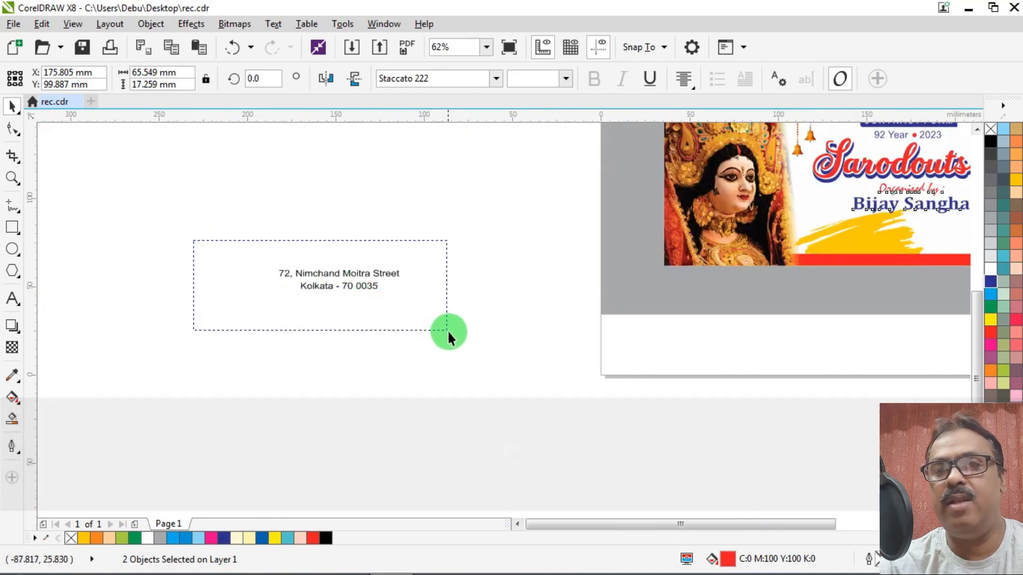
pyautogui.scroll(-1, 151, 268)
pyautogui.moveTo(210, 262); pyautogui.dragTo(526, 248)
pyautogui.scroll(3, 528, 247)
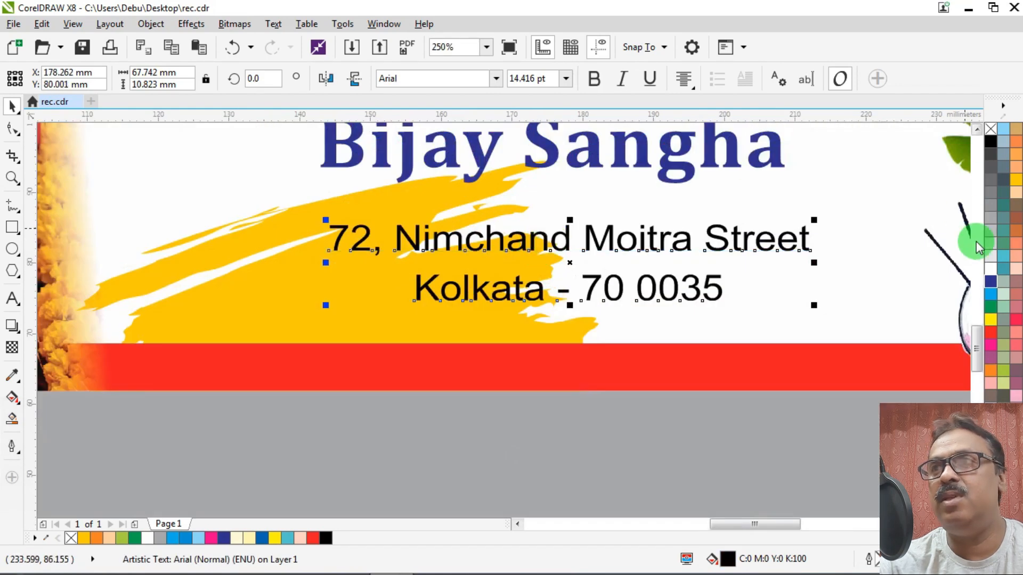
# Fill the address text red (M100 Y100) and center it horizontally under the organiser's name.
pyautogui.click(990, 332)
pyautogui.scroll(-2, 413, 268)
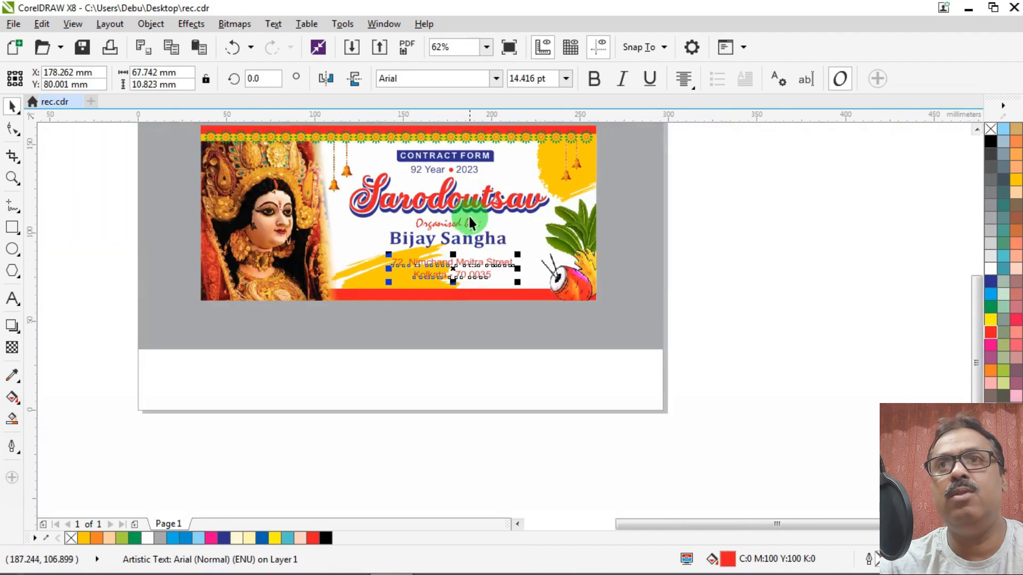
pyautogui.keyDown('shift'); pyautogui.click(431, 235); pyautogui.keyUp('shift')
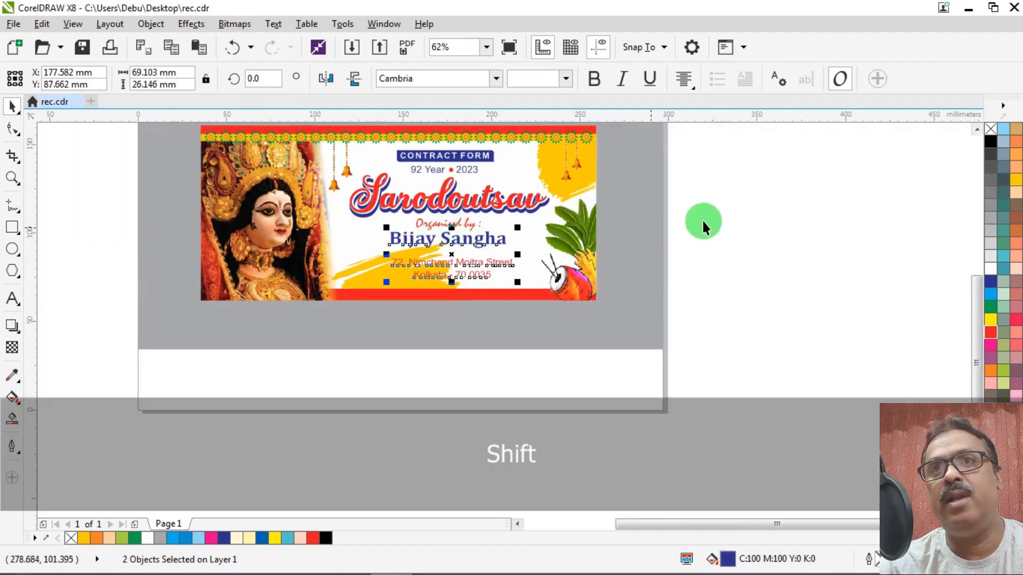
pyautogui.press('c')
pyautogui.click(702, 219)
pyautogui.scroll(1, 533, 251)
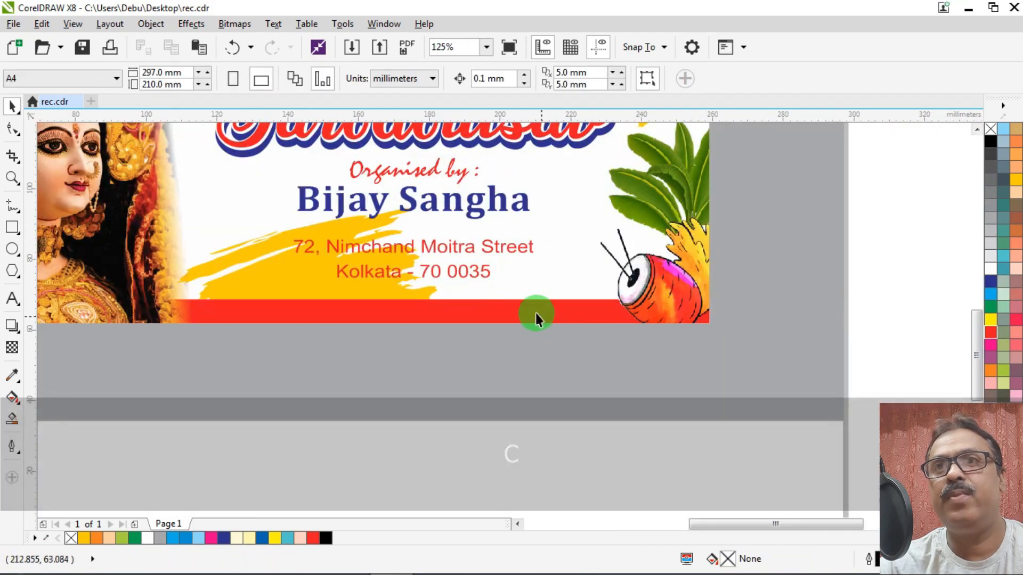
pyautogui.scroll(-1, 528, 298)
pyautogui.scroll(1, 513, 275)
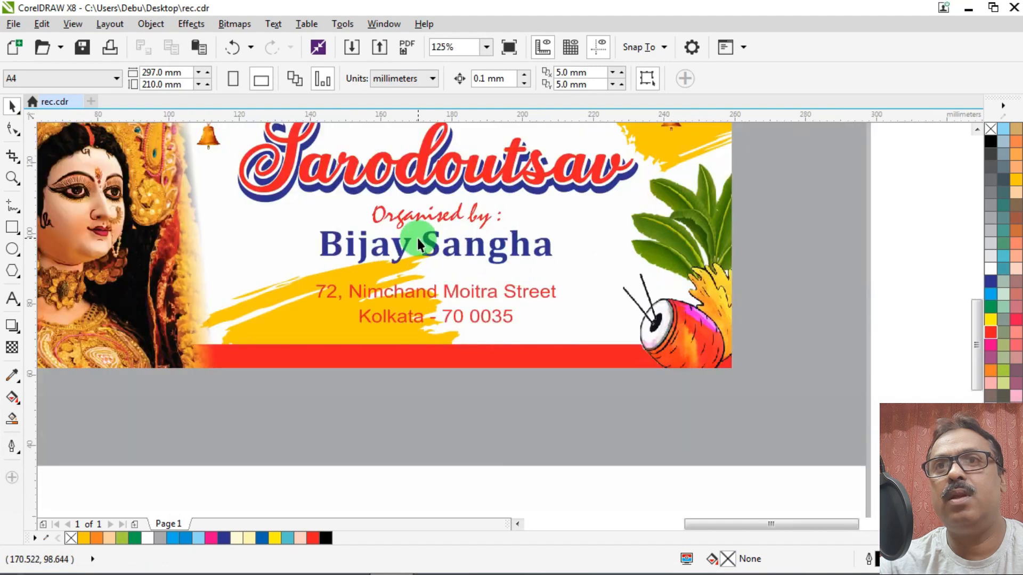
# Stretch the organiser's name horizontally about its center to a width of about 71 mm.
pyautogui.click(476, 240)
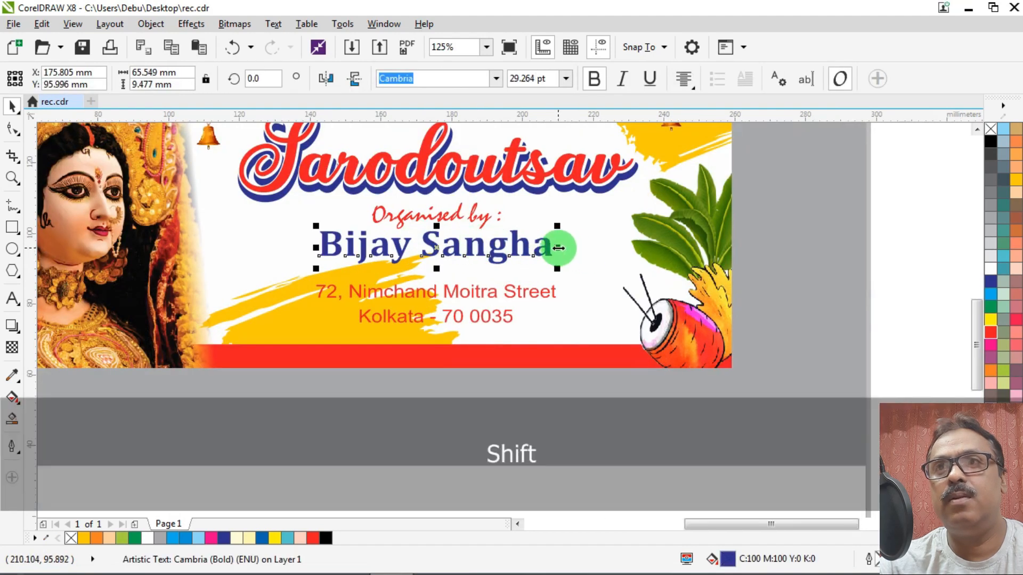
pyautogui.moveTo(557, 248); pyautogui.dragTo(568, 248)
pyautogui.scroll(-2, 477, 280)
pyautogui.press('Escape')
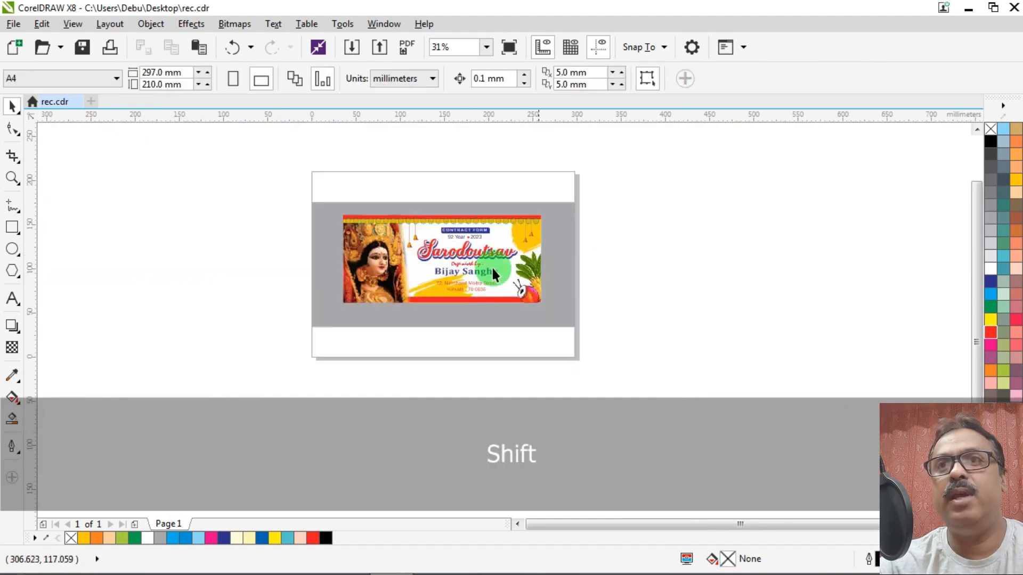
pyautogui.scroll(2, 492, 266)
pyautogui.scroll(-1, 421, 264)
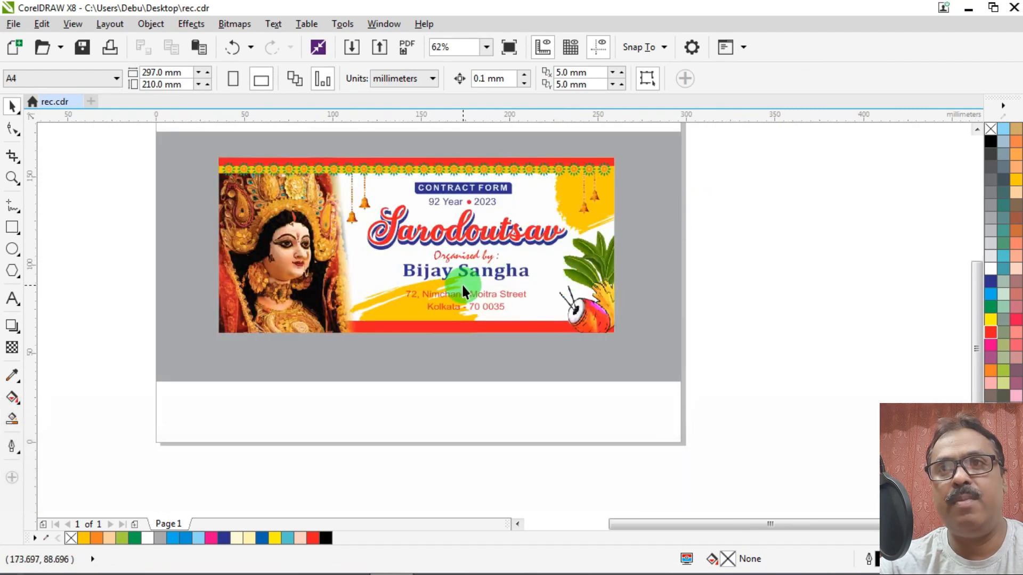
# Shift the address text down by about 0.9 mm, closer to the red bottom band.
pyautogui.scroll(2, 462, 285)
pyautogui.click(461, 305)
pyautogui.press('shift')
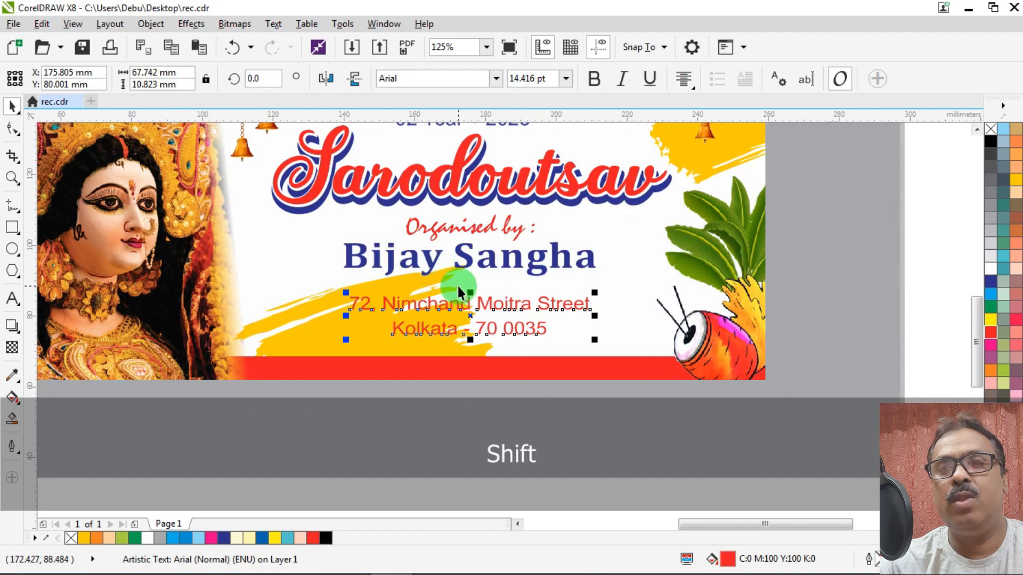
pyautogui.hotkey('shift', 'Down')
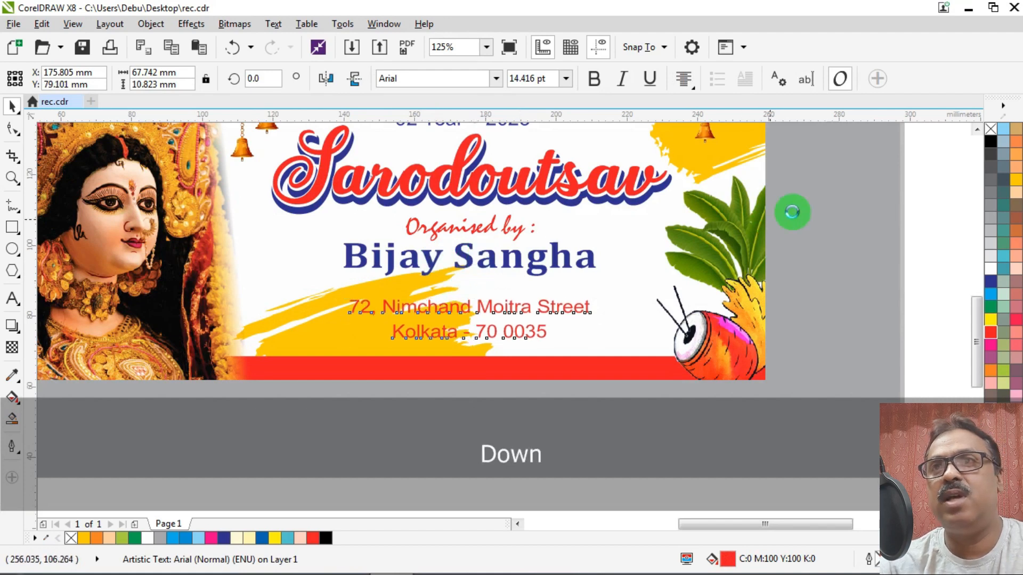
# Shift "Organised by :" and the organiser's name down together to even out the spacing below "Sarodoutsav".
pyautogui.click(343, 234)
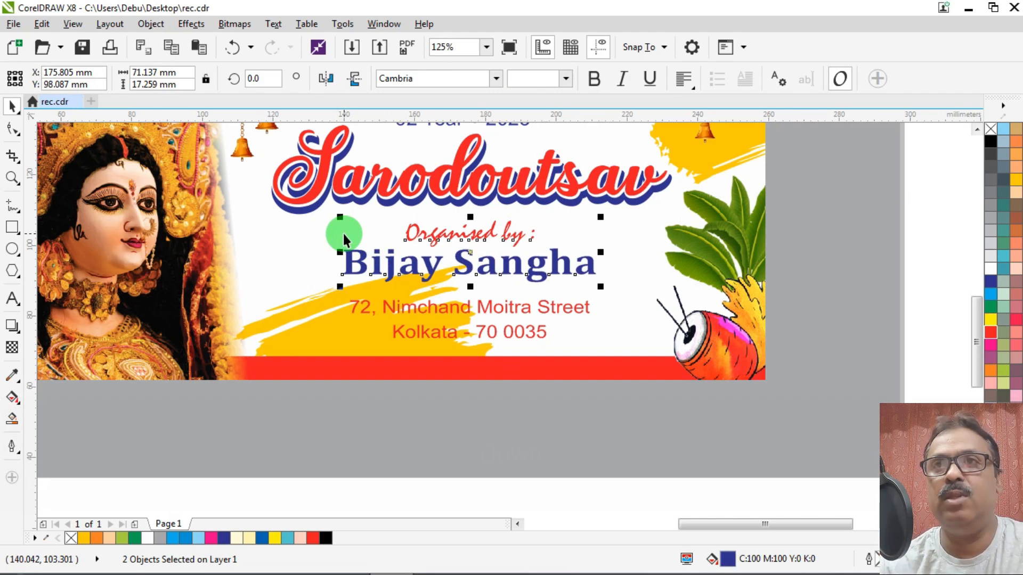
pyautogui.press('Down')
pyautogui.scroll(-1, 378, 284)
pyautogui.click(677, 228)
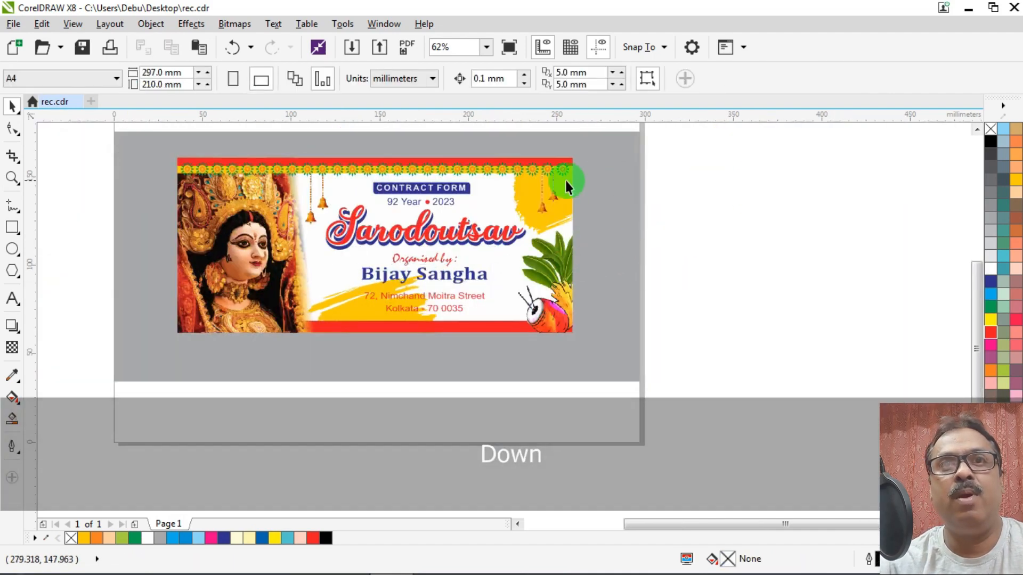
# Draw a five-pointed star about 2 mm wide above the "t" of "Sarodoutsav", filled red without an outline.
pyautogui.scroll(1, 424, 186)
pyautogui.click(13, 272)
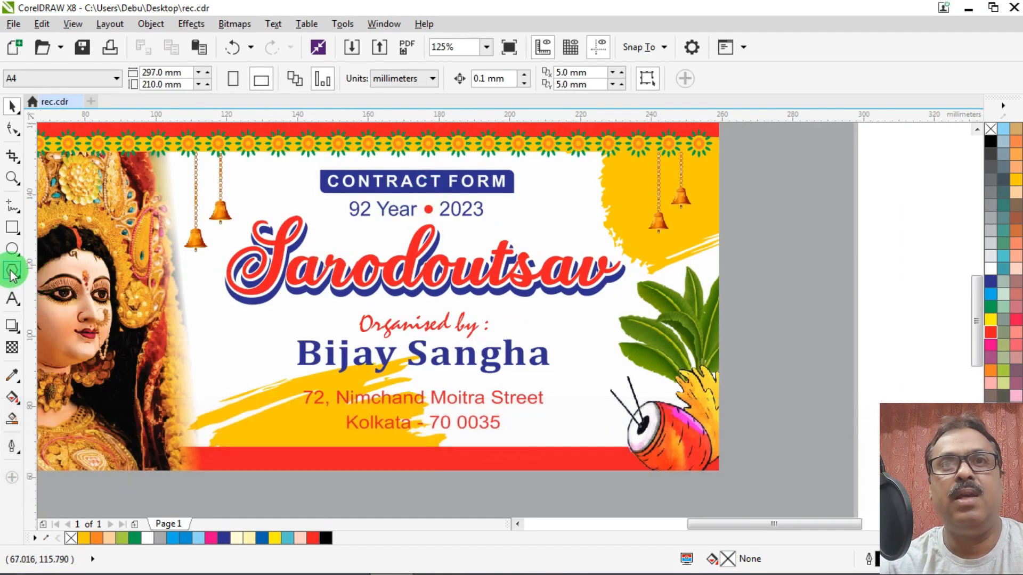
pyautogui.click(61, 286)
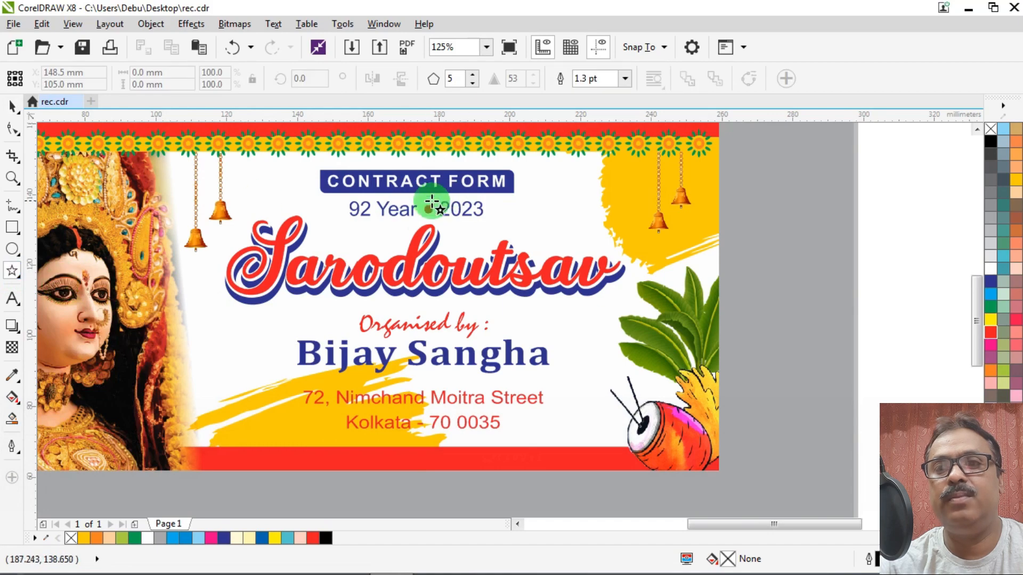
pyautogui.scroll(2, 492, 233)
pyautogui.moveTo(574, 199); pyautogui.dragTo(607, 230)
pyautogui.click(991, 332)
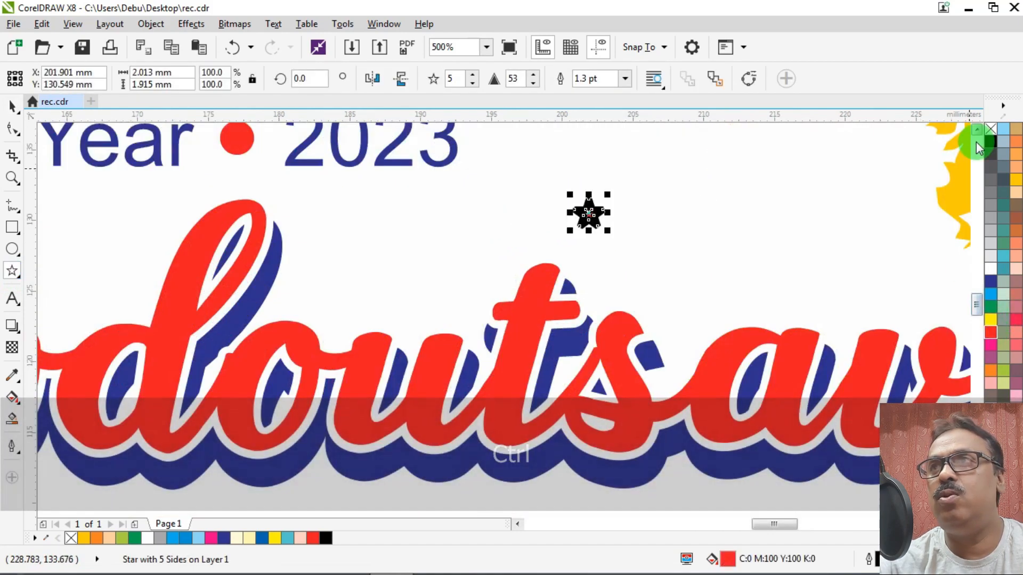
pyautogui.rightClick(991, 128)
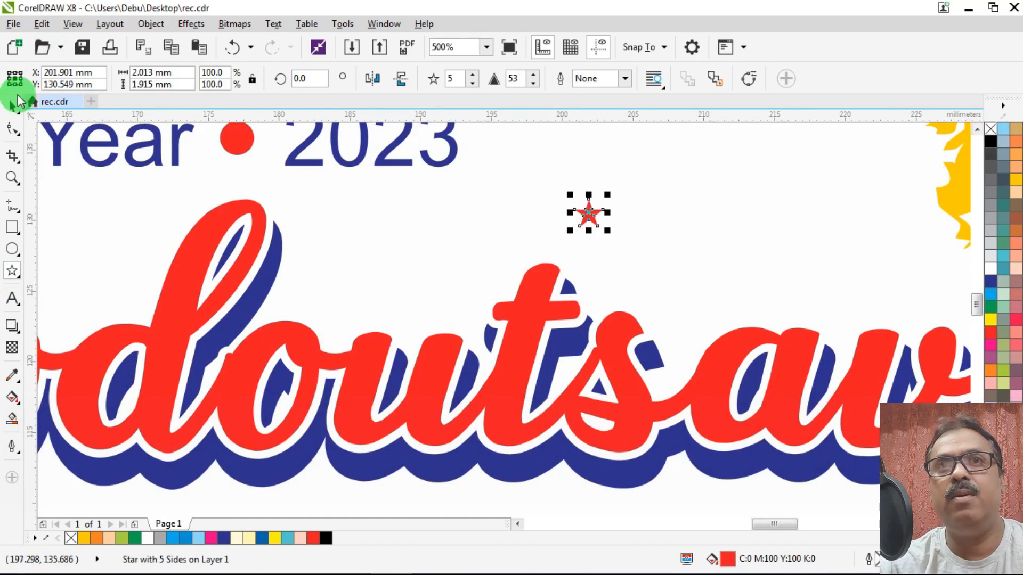
# Place star copies above the "u" and below the "r" of "Sarodoutsav", making the lower one about 2.2 mm wide and dark blue (C100 M100).
pyautogui.click(12, 106)
pyautogui.scroll(-1, 349, 188)
pyautogui.moveTo(470, 200); pyautogui.dragTo(266, 320)
pyautogui.rightClick(368, 229)
pyautogui.scroll(2, 375, 237)
pyautogui.scroll(-3, 377, 245)
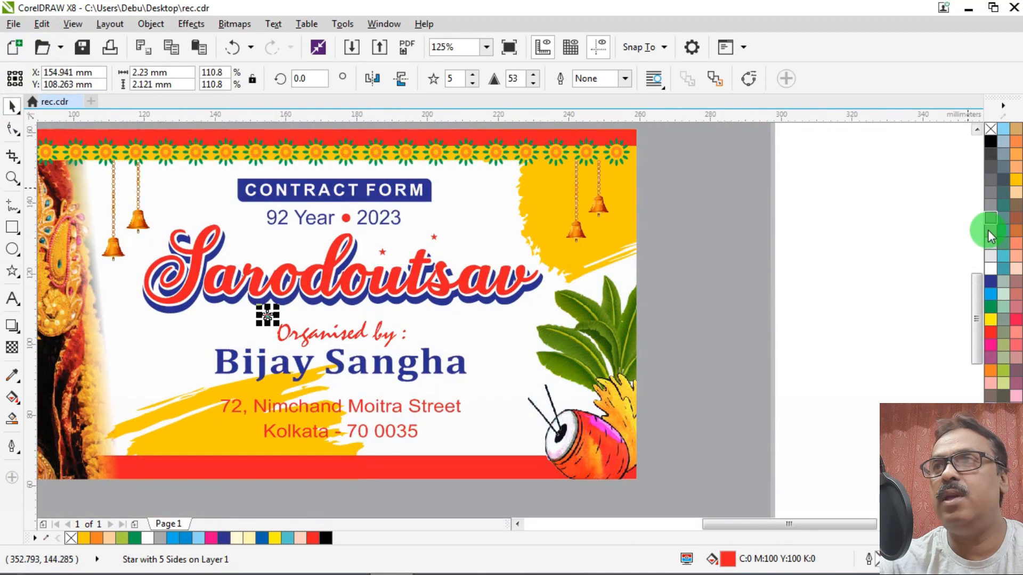
pyautogui.click(986, 281)
pyautogui.scroll(1, 261, 306)
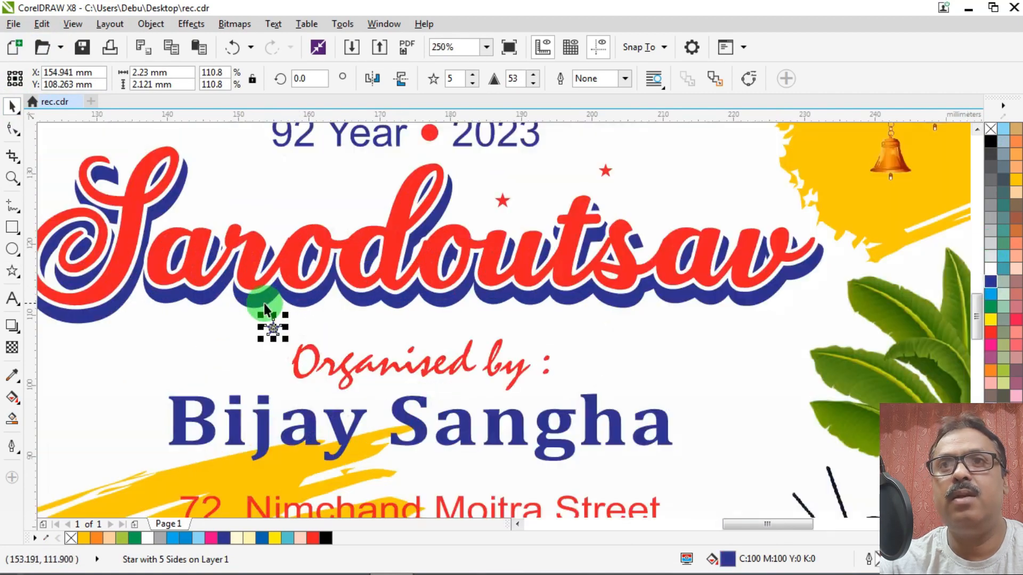
# Copy the dark blue star to above the final "v" of "Sarodoutsav" and fill the copy cyan (C100).
pyautogui.moveTo(271, 323); pyautogui.dragTo(753, 183)
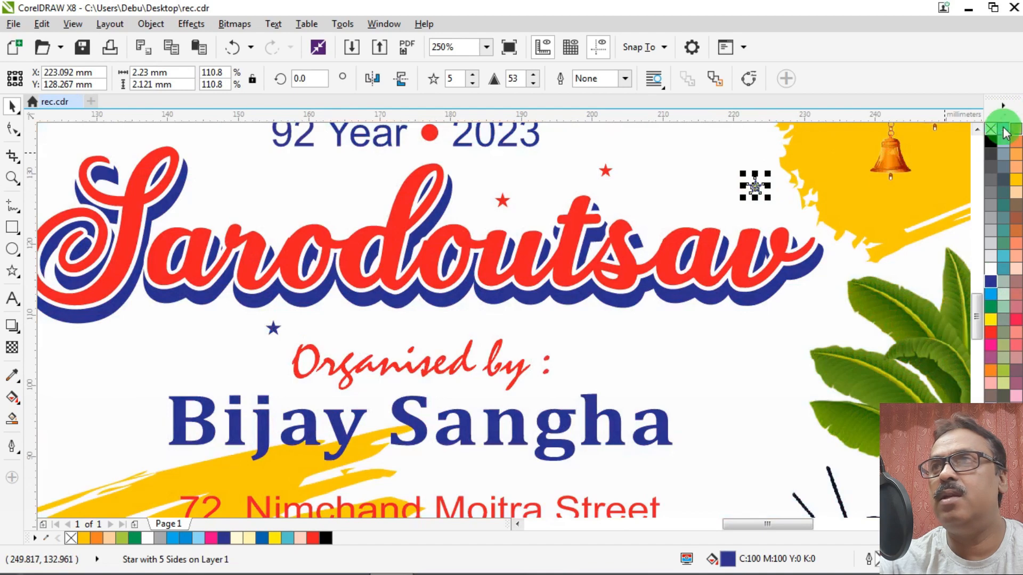
pyautogui.click(989, 294)
pyautogui.scroll(-4, 350, 158)
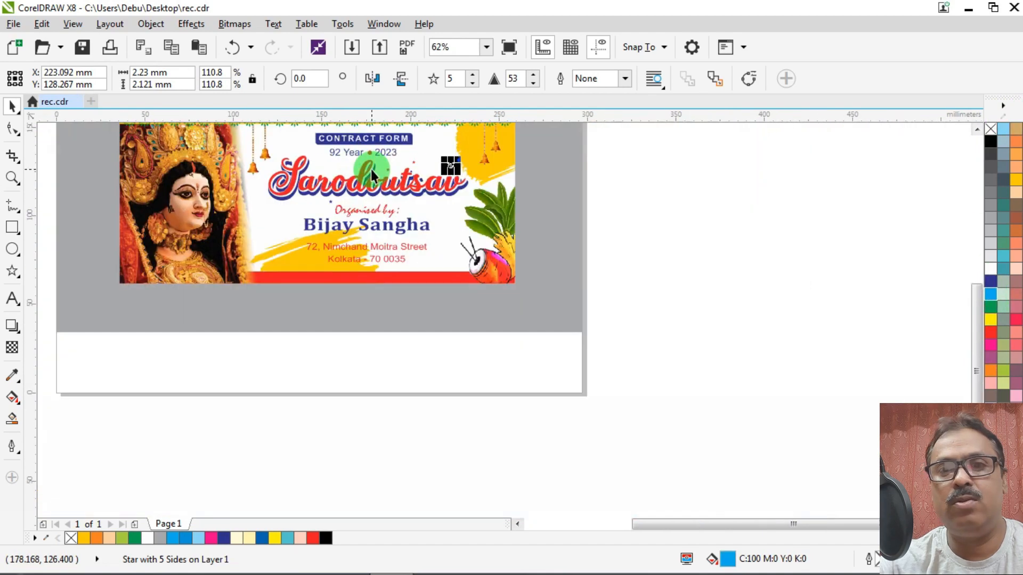
pyautogui.scroll(-2, 397, 186)
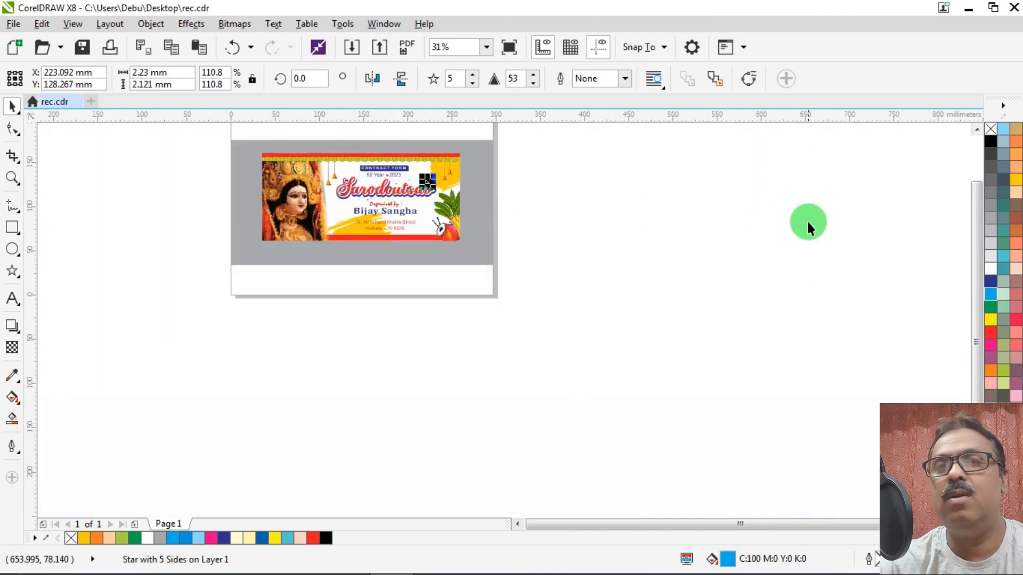
pyautogui.click(809, 222)
pyautogui.scroll(4, 400, 176)
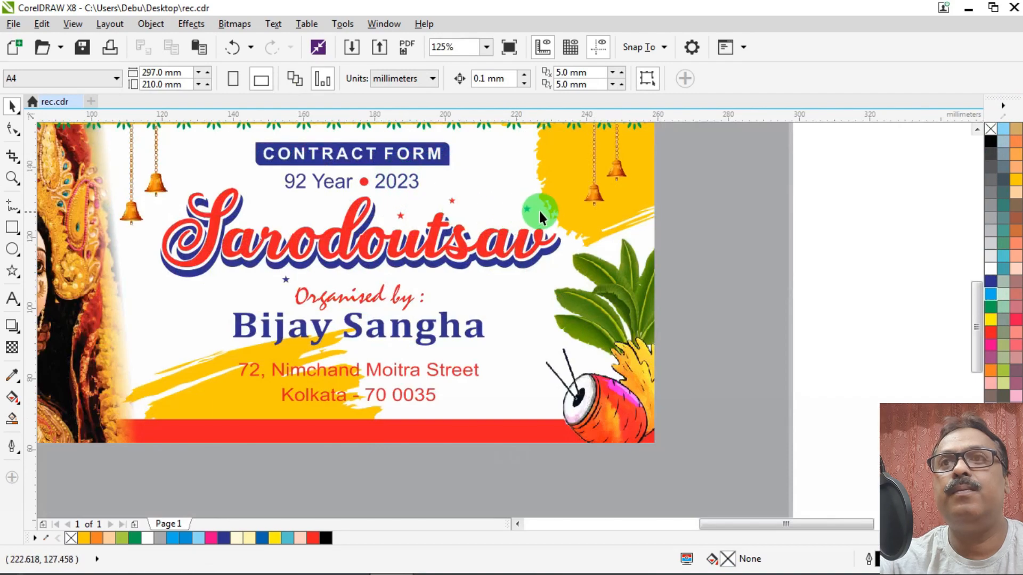
# Copy the cyan star to the space beside the top of the "S" and enlarge it to about 4.1 mm wide.
pyautogui.moveTo(524, 213); pyautogui.dragTo(206, 235)
pyautogui.scroll(2, 170, 207)
pyautogui.scroll(2, 170, 206)
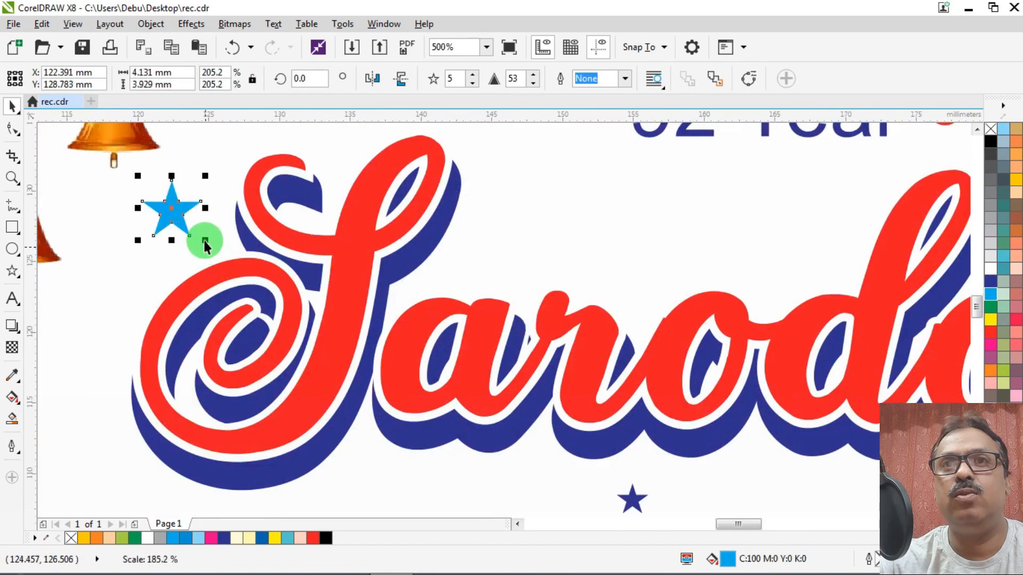
pyautogui.scroll(-2, 169, 234)
pyautogui.click(873, 184)
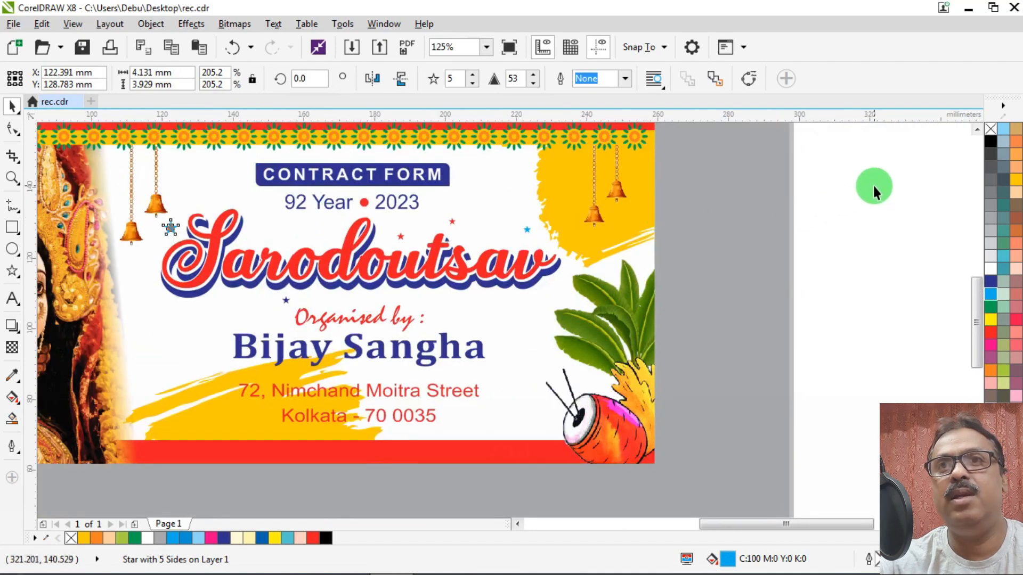
# Draw a square about 2 mm wide above the "ro" of "Sarodoutsav", convert it to curves and delete its lower-right node to form a triangle.
pyautogui.scroll(2, 341, 237)
pyautogui.scroll(4, 247, 219)
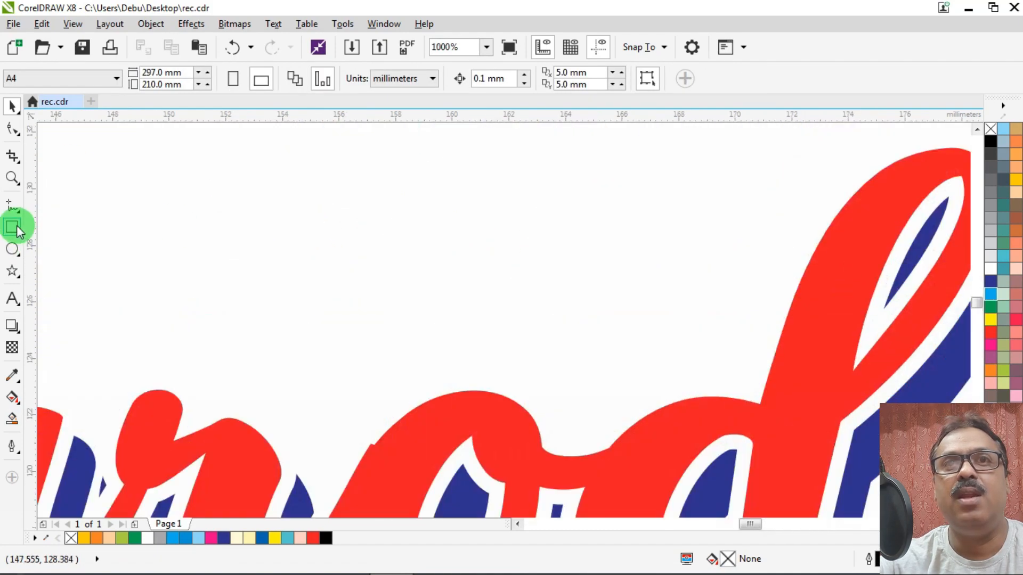
pyautogui.click(12, 227)
pyautogui.moveTo(251, 218)
pyautogui.mouseDown()
pyautogui.moveTo(297, 279)
pyautogui.moveTo(314, 284)
pyautogui.mouseUp()
pyautogui.click(12, 129)
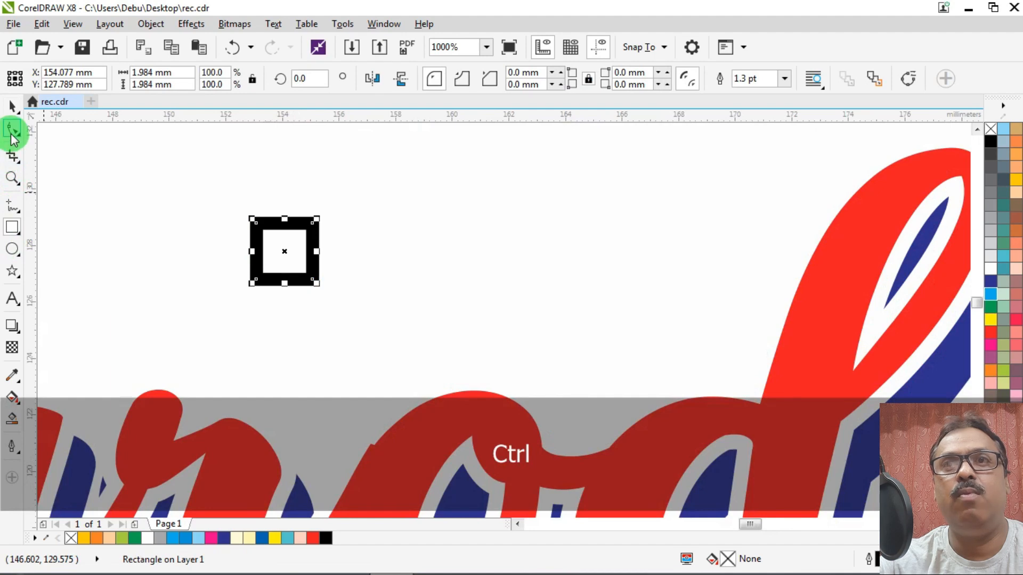
pyautogui.hotkey('ctrl', 'q')
pyautogui.doubleClick(312, 281)
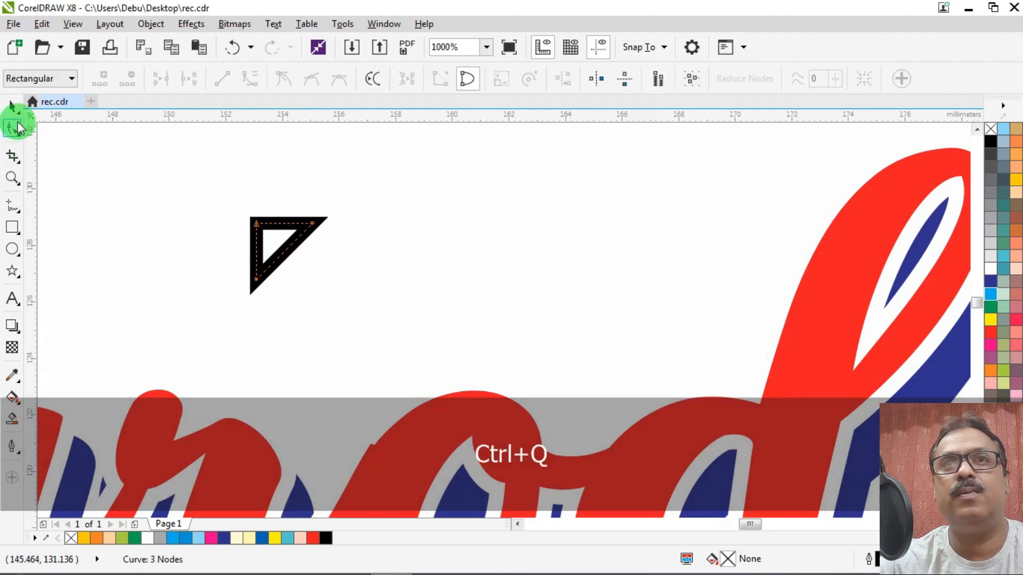
# Fill the triangle above "ro" of "Sarodoutsav" with red (M100 Y100), remove its outline and rotate it about 30.5 degrees.
pyautogui.click(12, 106)
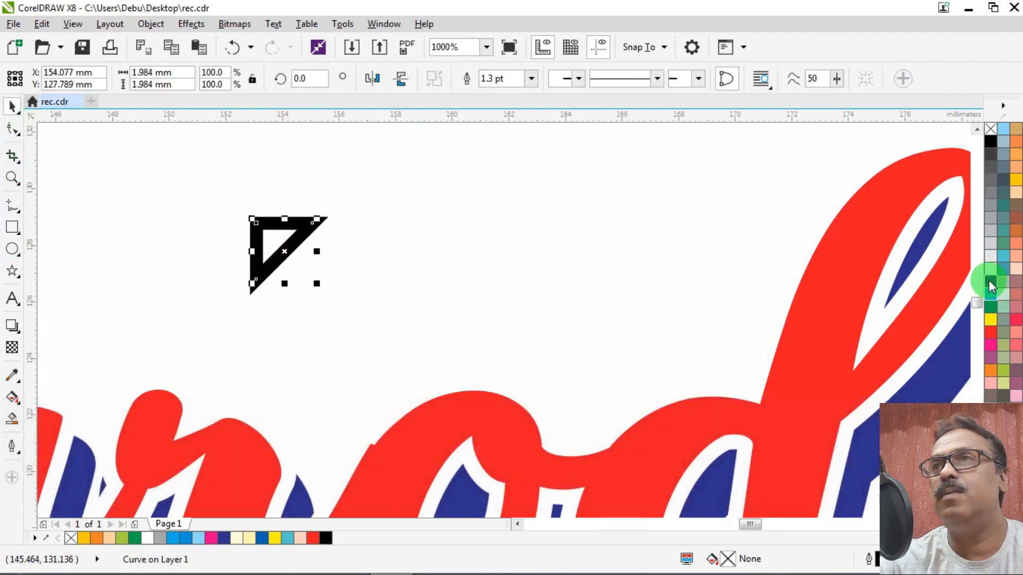
pyautogui.click(991, 332)
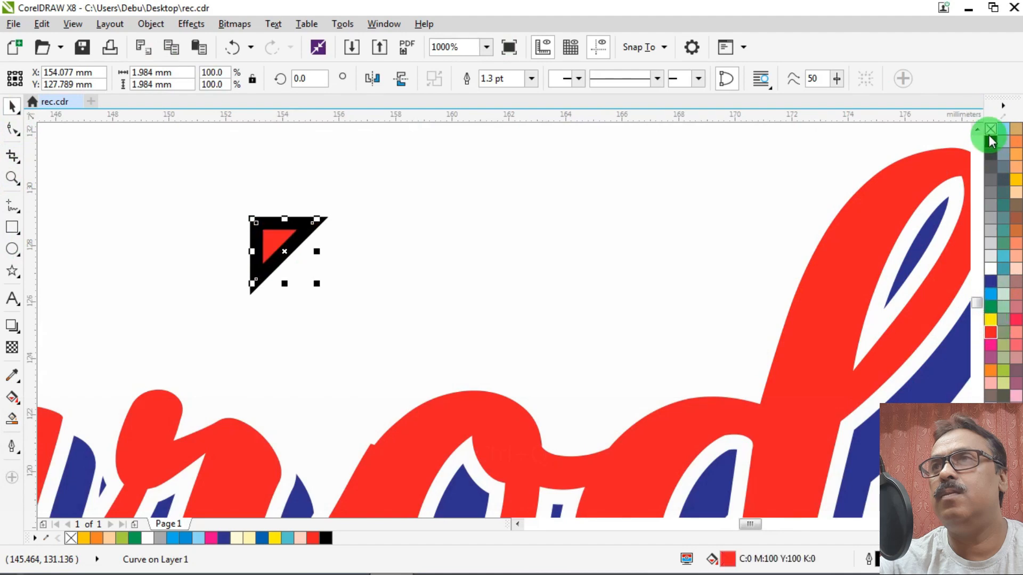
pyautogui.rightClick(990, 129)
pyautogui.press('shift')
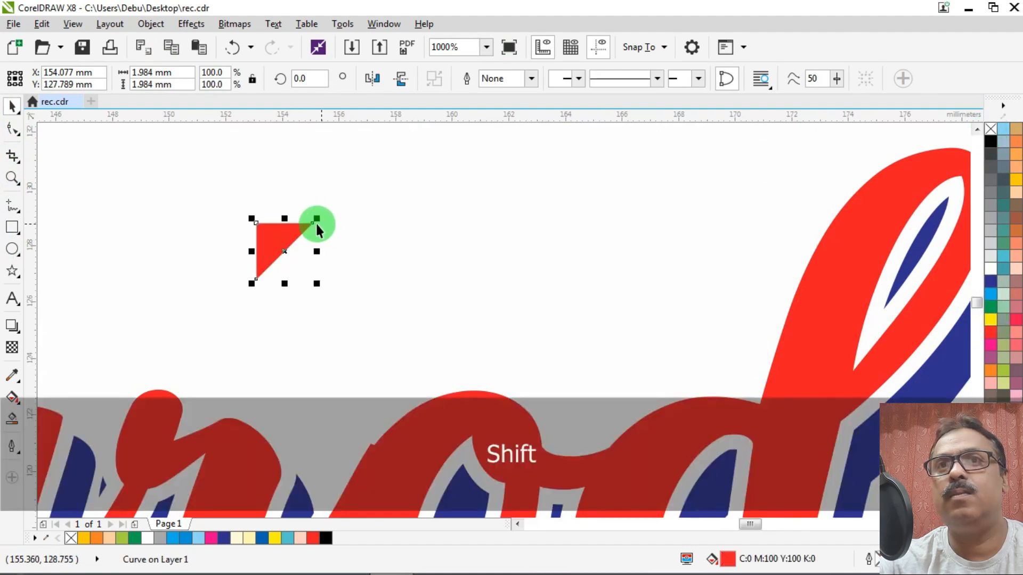
pyautogui.click(278, 231)
pyautogui.moveTo(319, 281); pyautogui.dragTo(326, 256)
pyautogui.scroll(-6, 326, 255)
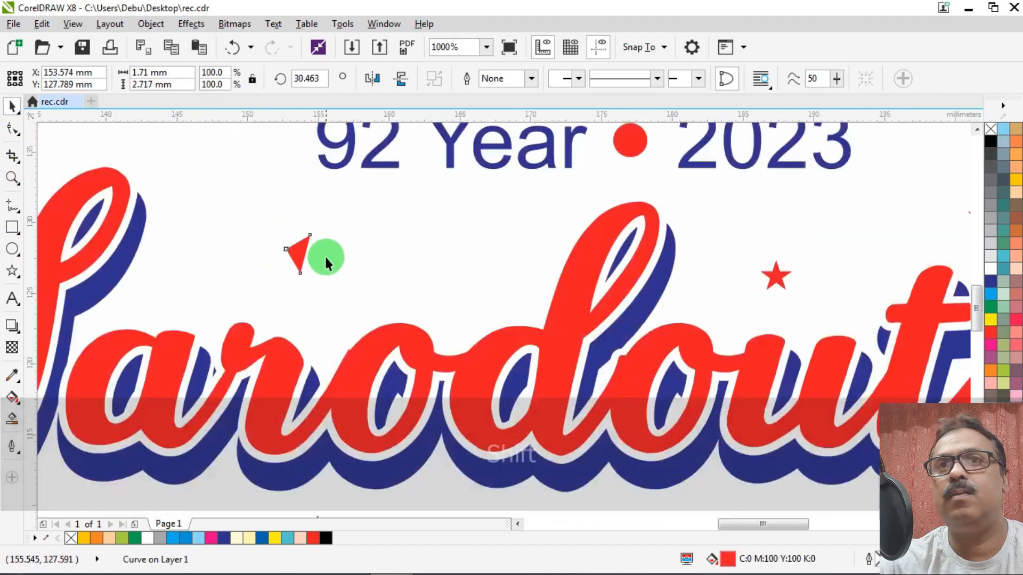
pyautogui.click(850, 181)
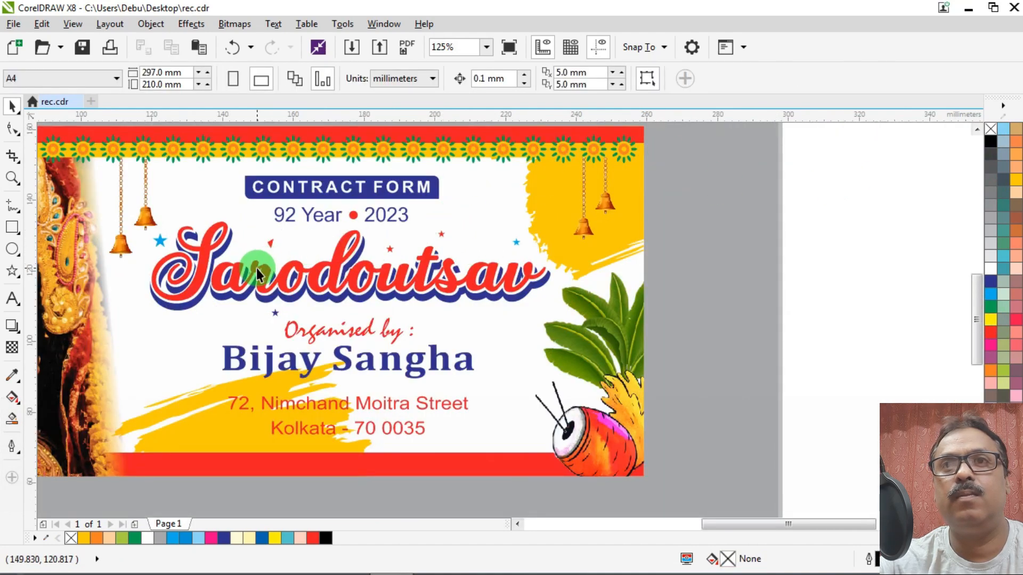
# Copy the red triangle to the space below the final "av" of "Sarodoutsav" and fill the copy dark blue (C100 M100).
pyautogui.scroll(2, 257, 268)
pyautogui.moveTo(280, 218); pyautogui.dragTo(720, 372)
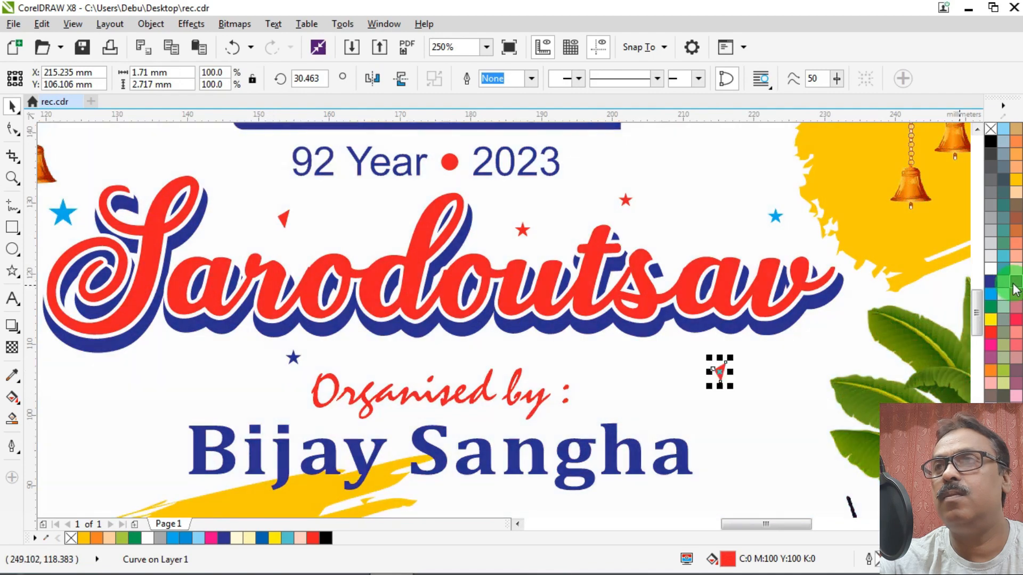
pyautogui.click(989, 281)
pyautogui.scroll(-3, 415, 346)
pyautogui.click(654, 282)
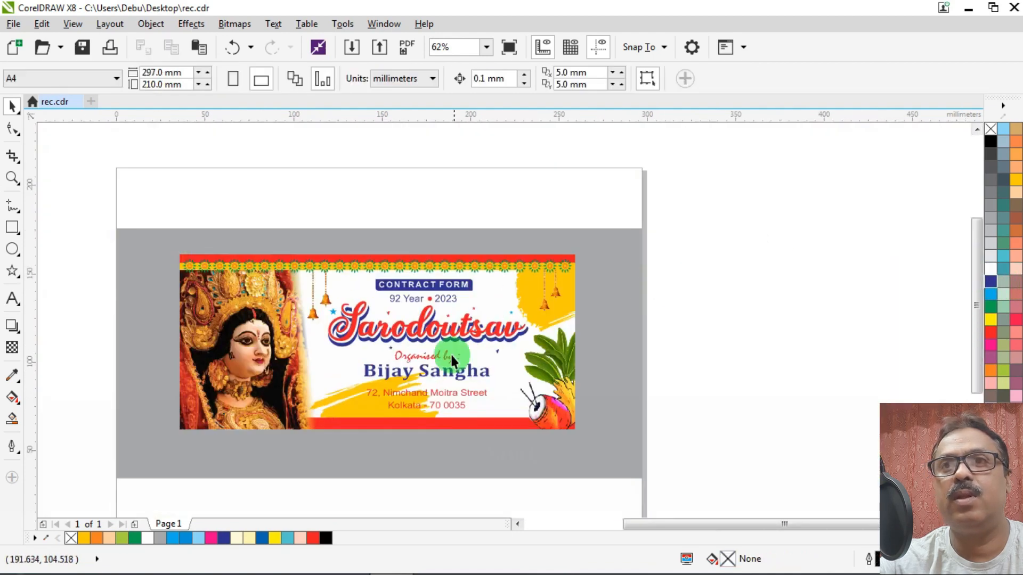
# Slightly enlarge the dark blue star below the title and enlarge the red star above the "t" to about 2.8 mm wide.
pyautogui.scroll(3, 450, 353)
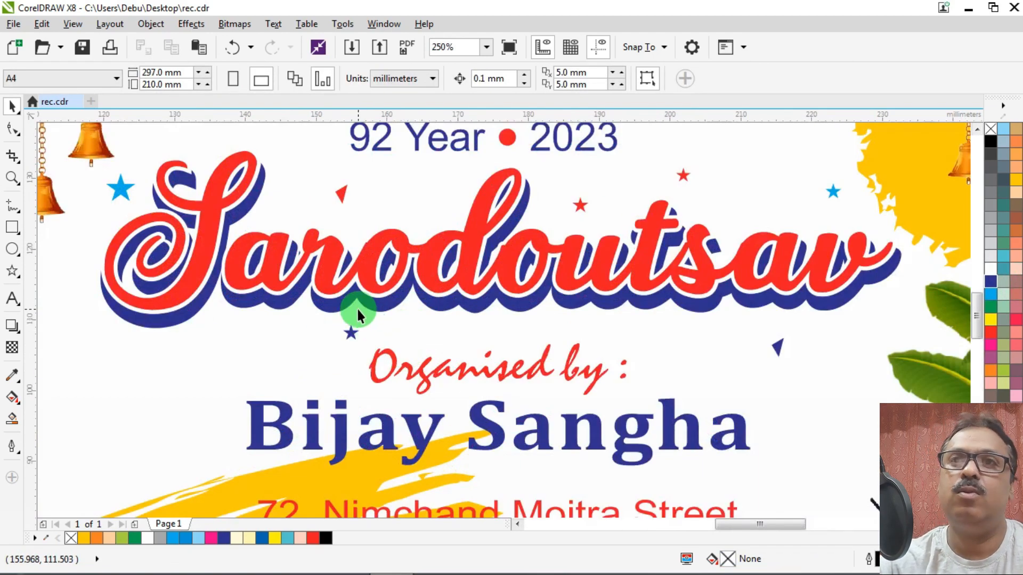
pyautogui.click(349, 331)
pyautogui.moveTo(339, 345); pyautogui.dragTo(326, 353)
pyautogui.click(684, 177)
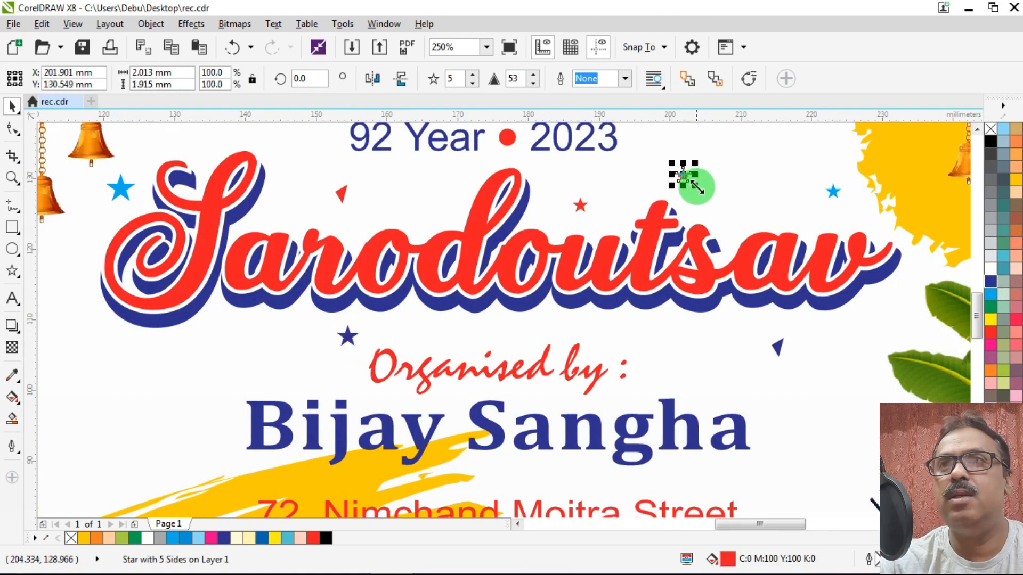
pyautogui.moveTo(701, 184); pyautogui.dragTo(706, 192)
pyautogui.scroll(-2, 563, 200)
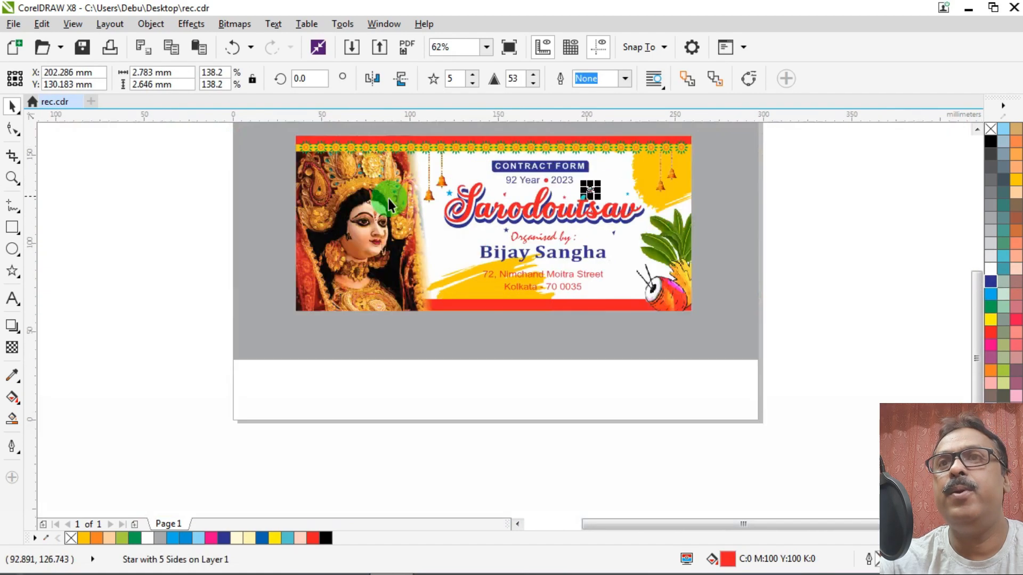
pyautogui.click(868, 194)
pyautogui.scroll(-1, 373, 269)
pyautogui.scroll(1, 441, 219)
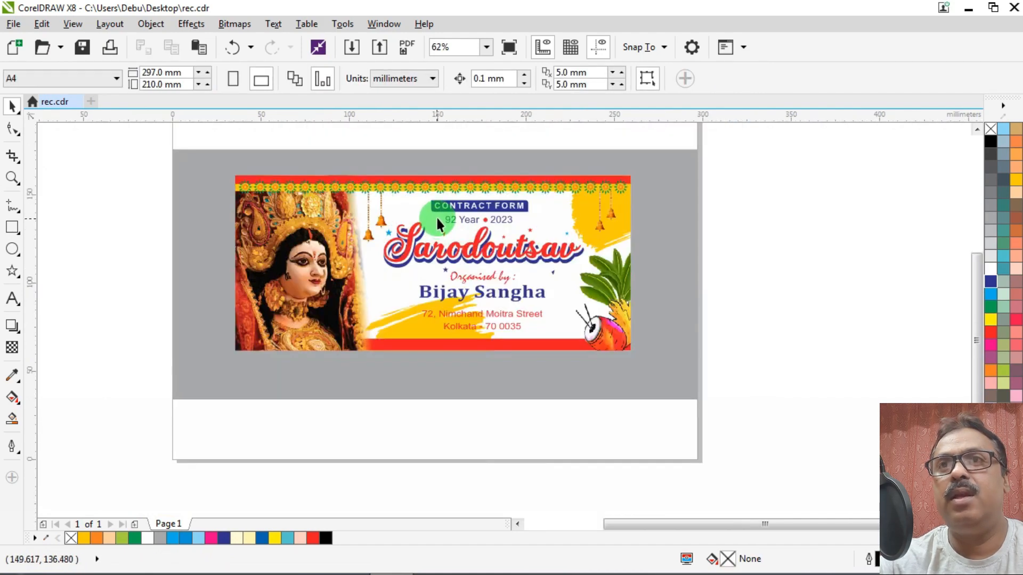
pyautogui.scroll(1, 402, 200)
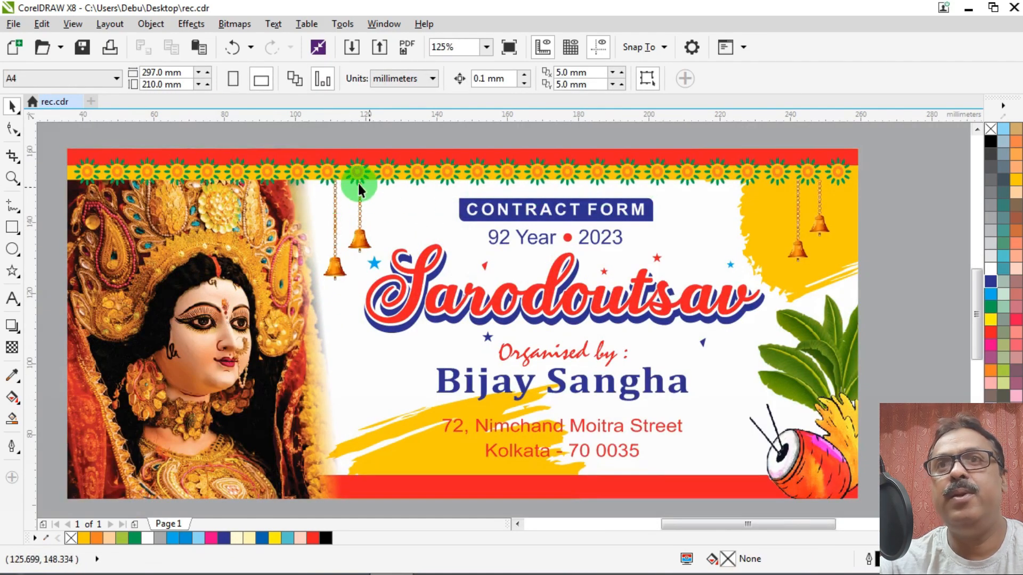
pyautogui.scroll(2, 341, 171)
pyautogui.scroll(-2, 372, 213)
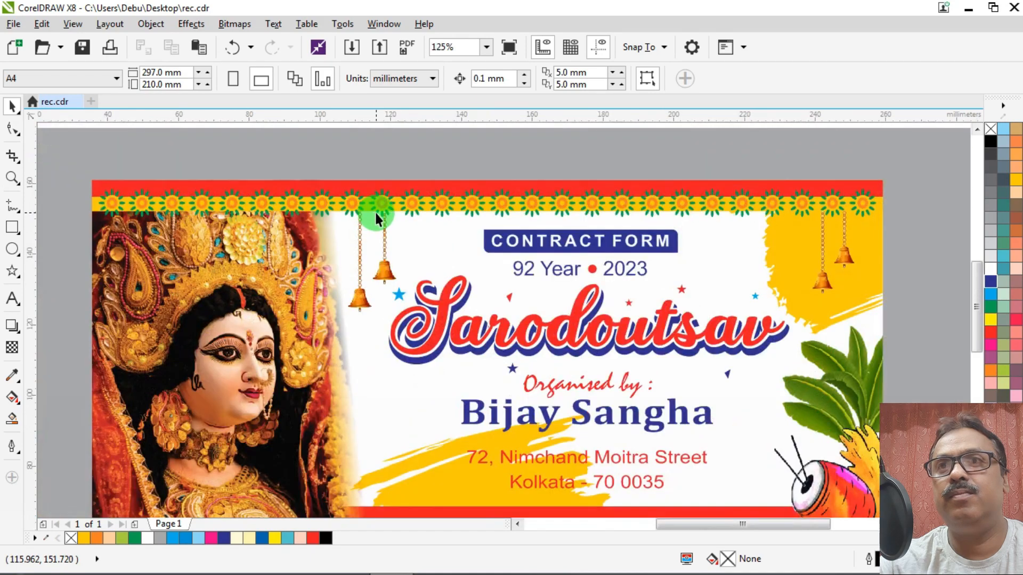
pyautogui.scroll(-1, 375, 210)
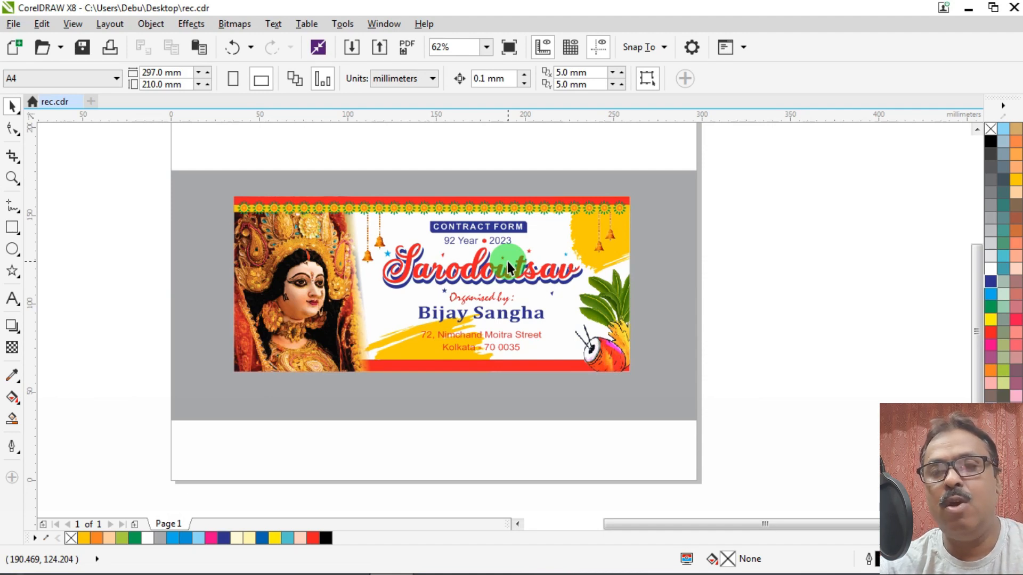
# Stretch the "Bijay Sangha" text horizontally about its center to about 84.8 mm wide.
pyautogui.scroll(3, 512, 320)
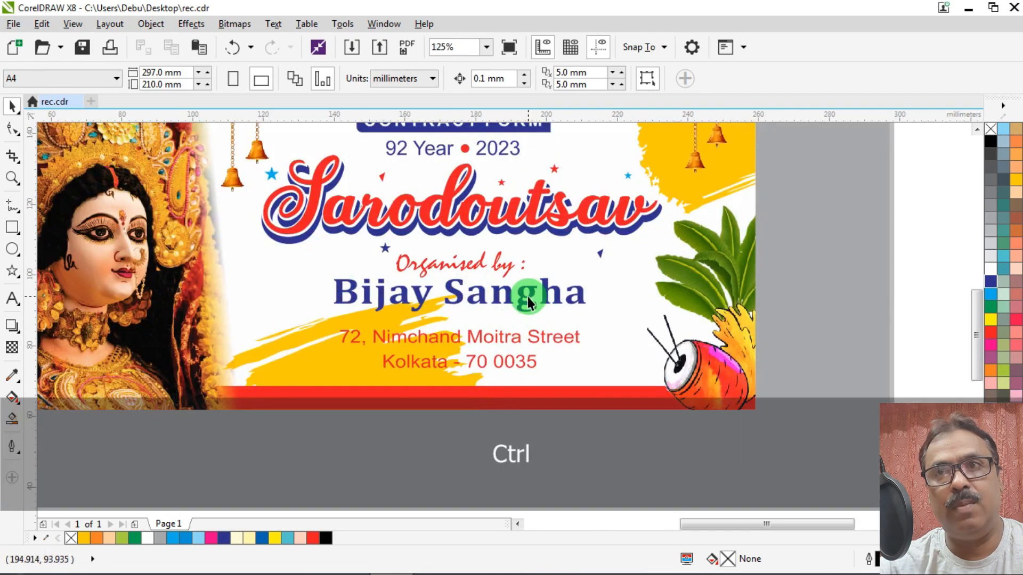
pyautogui.click(527, 296)
pyautogui.moveTo(593, 296); pyautogui.dragTo(614, 297)
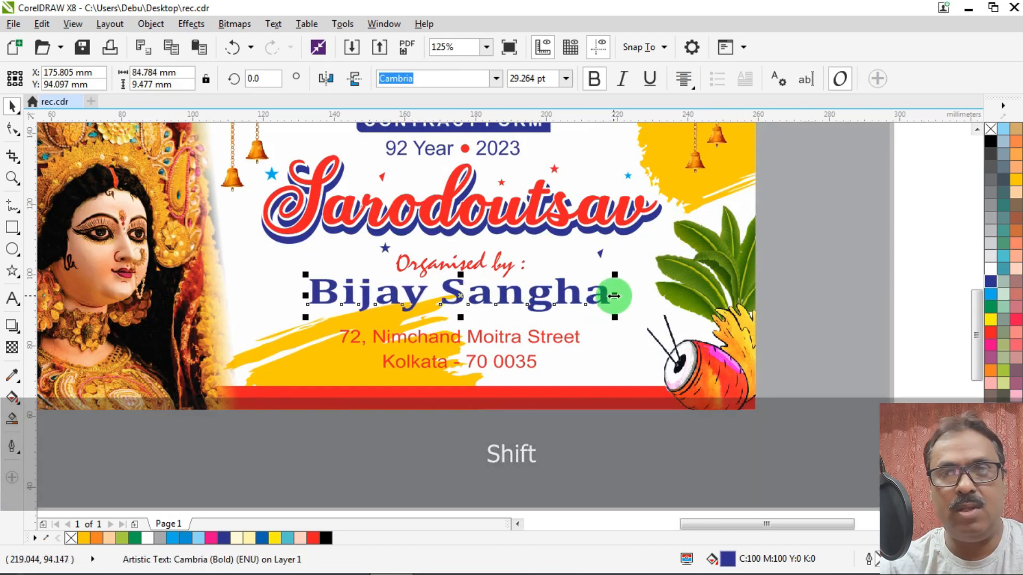